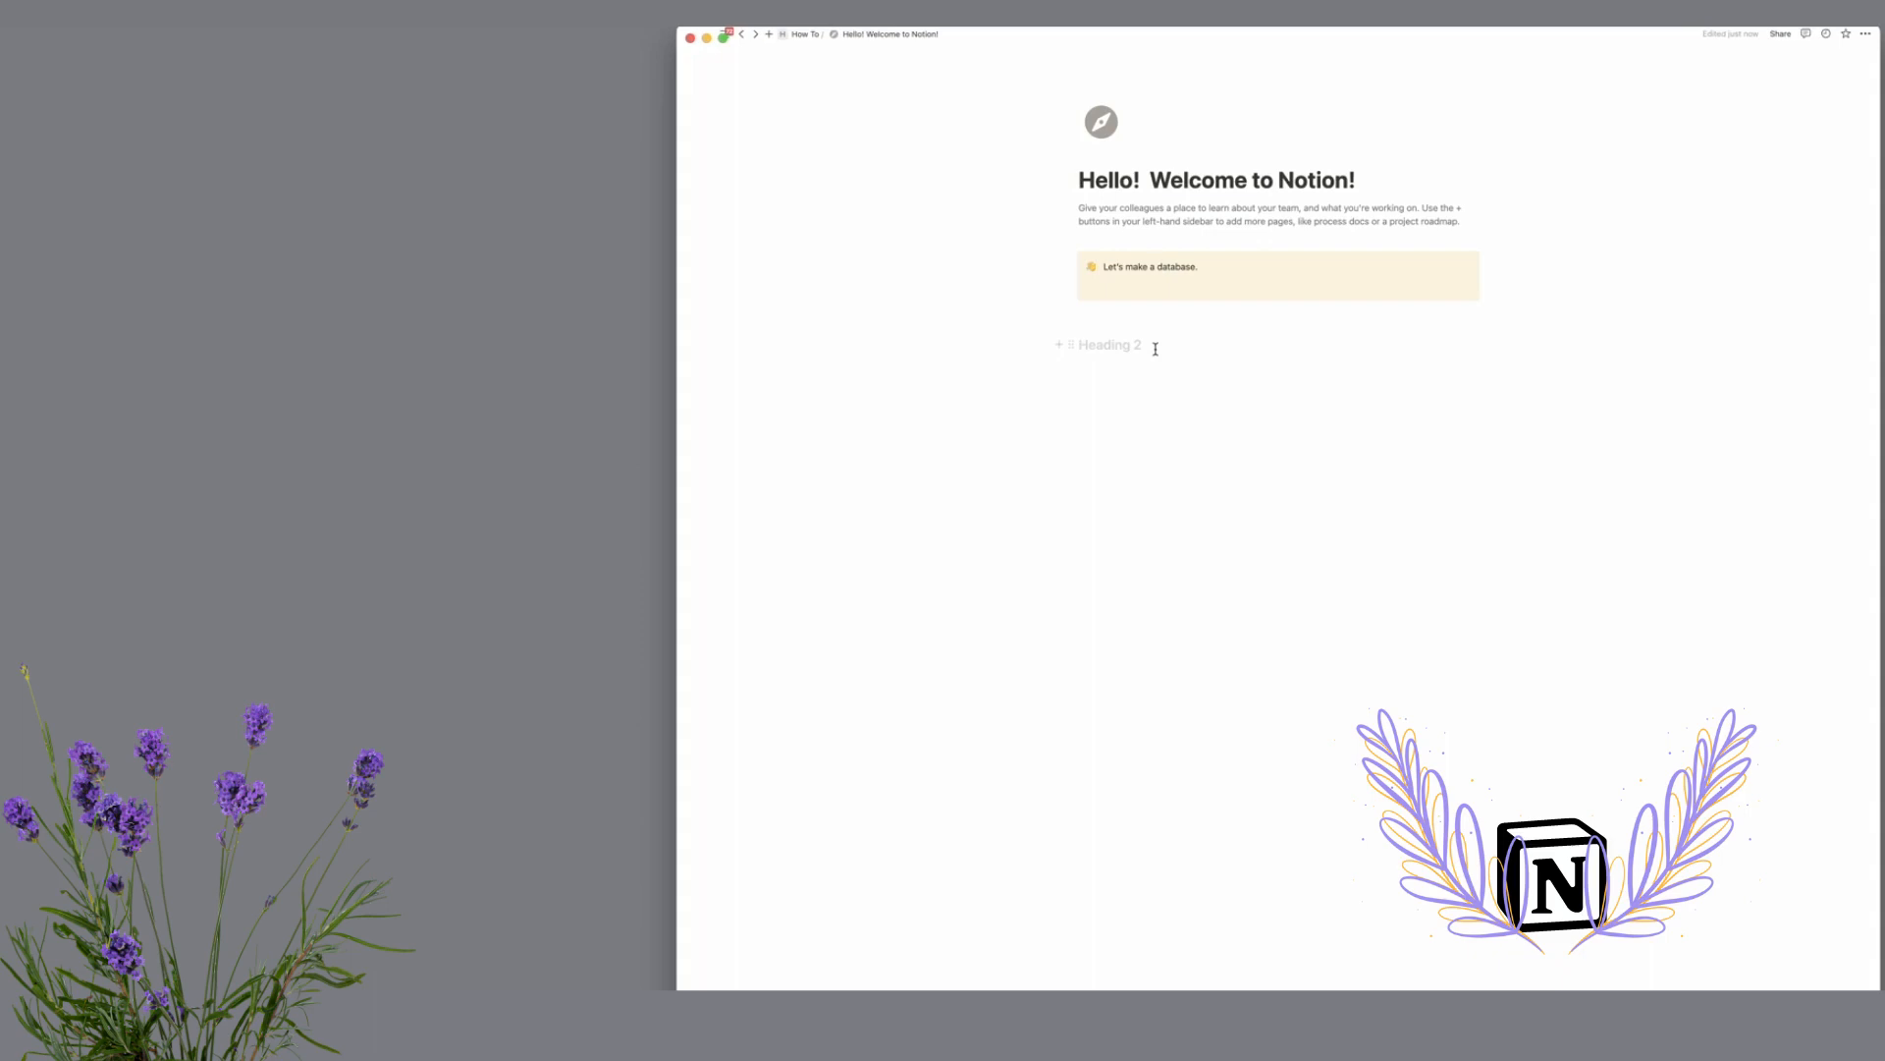
# Step: Create a full-page database below the callout on the Notion page and title it B Corps
pyautogui.write('/')
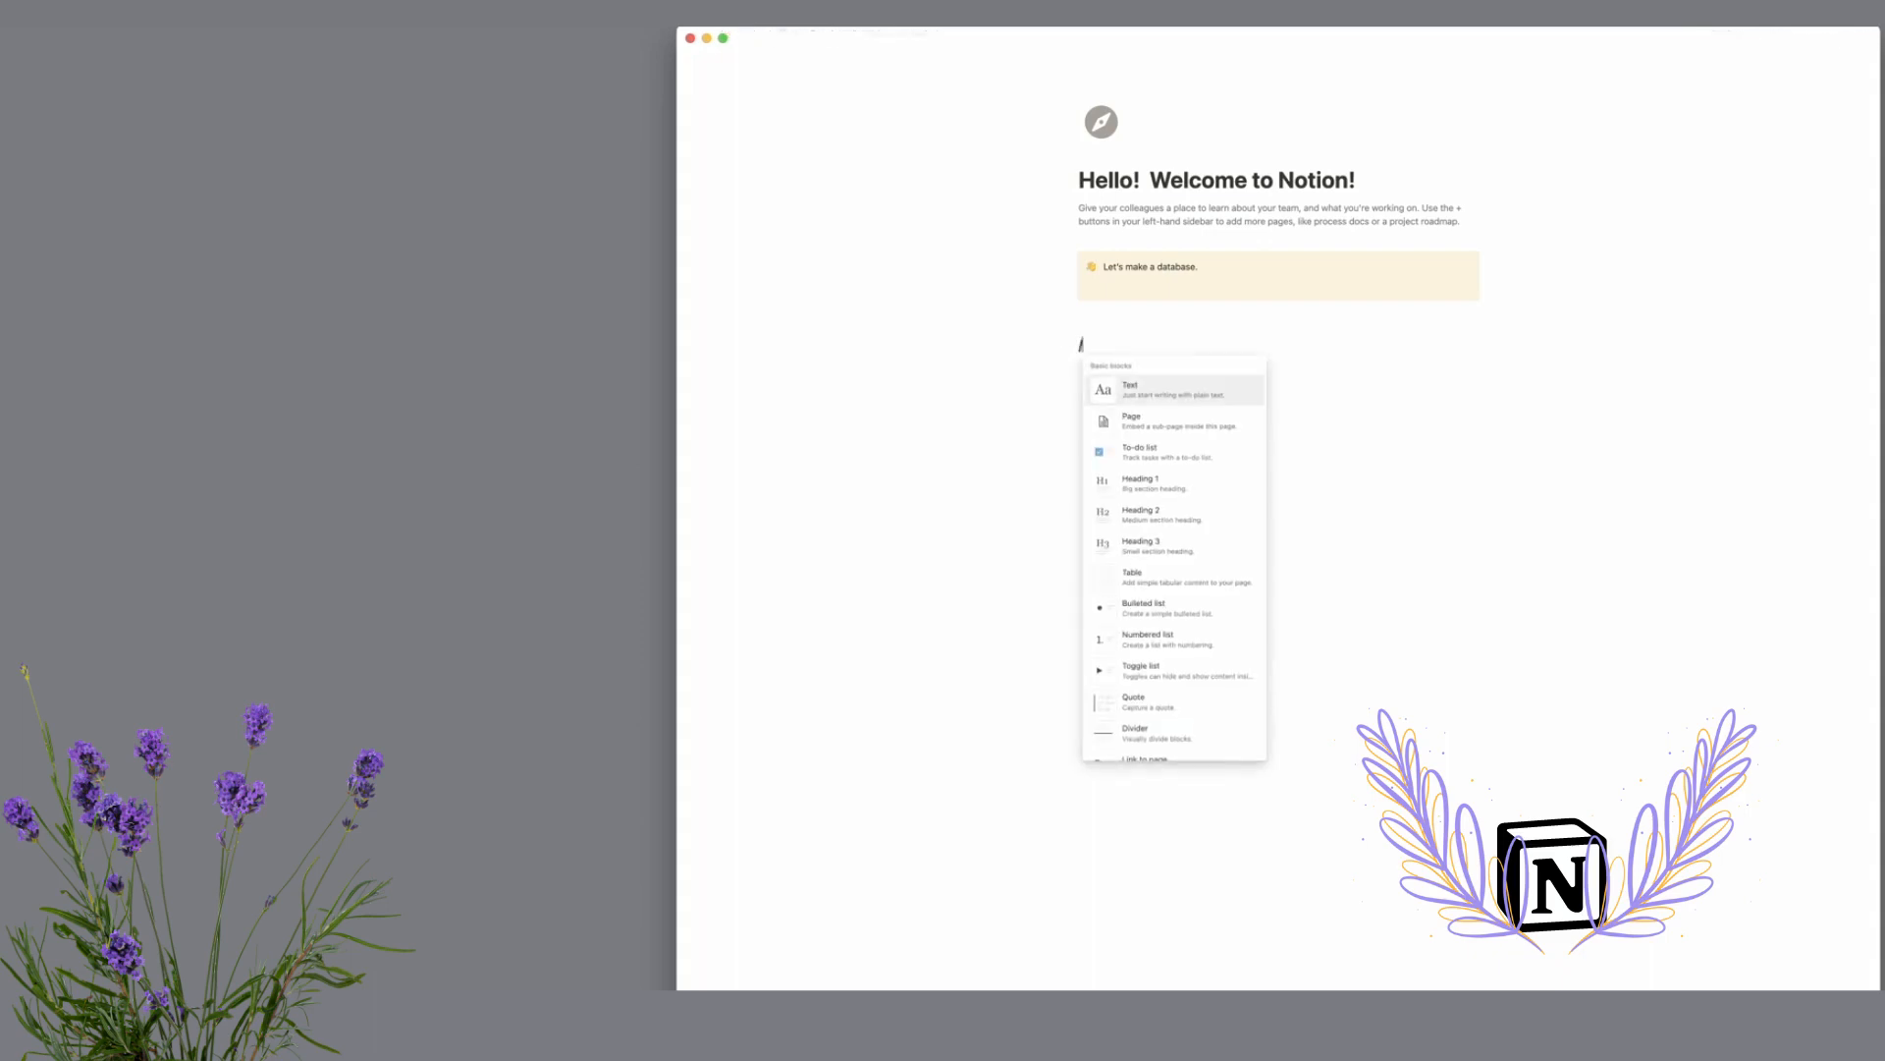
pyautogui.write('d')
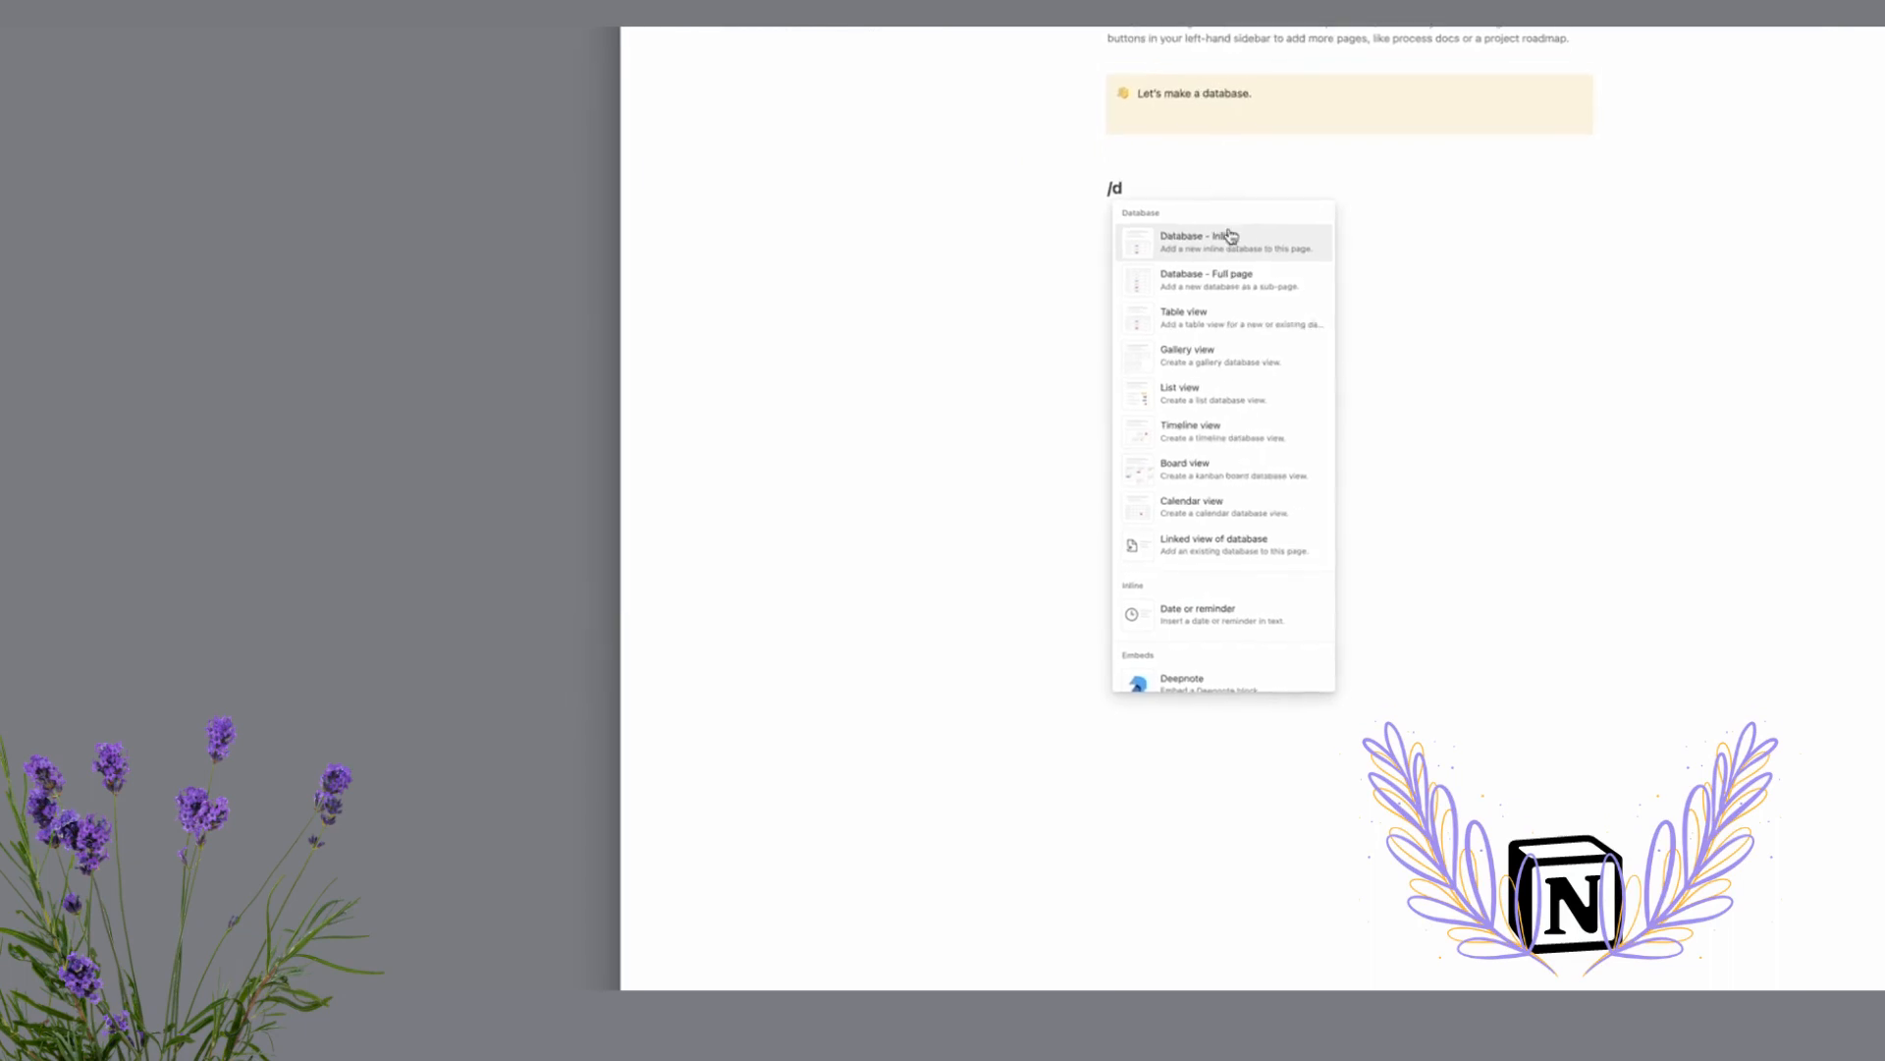
pyautogui.click(1228, 194)
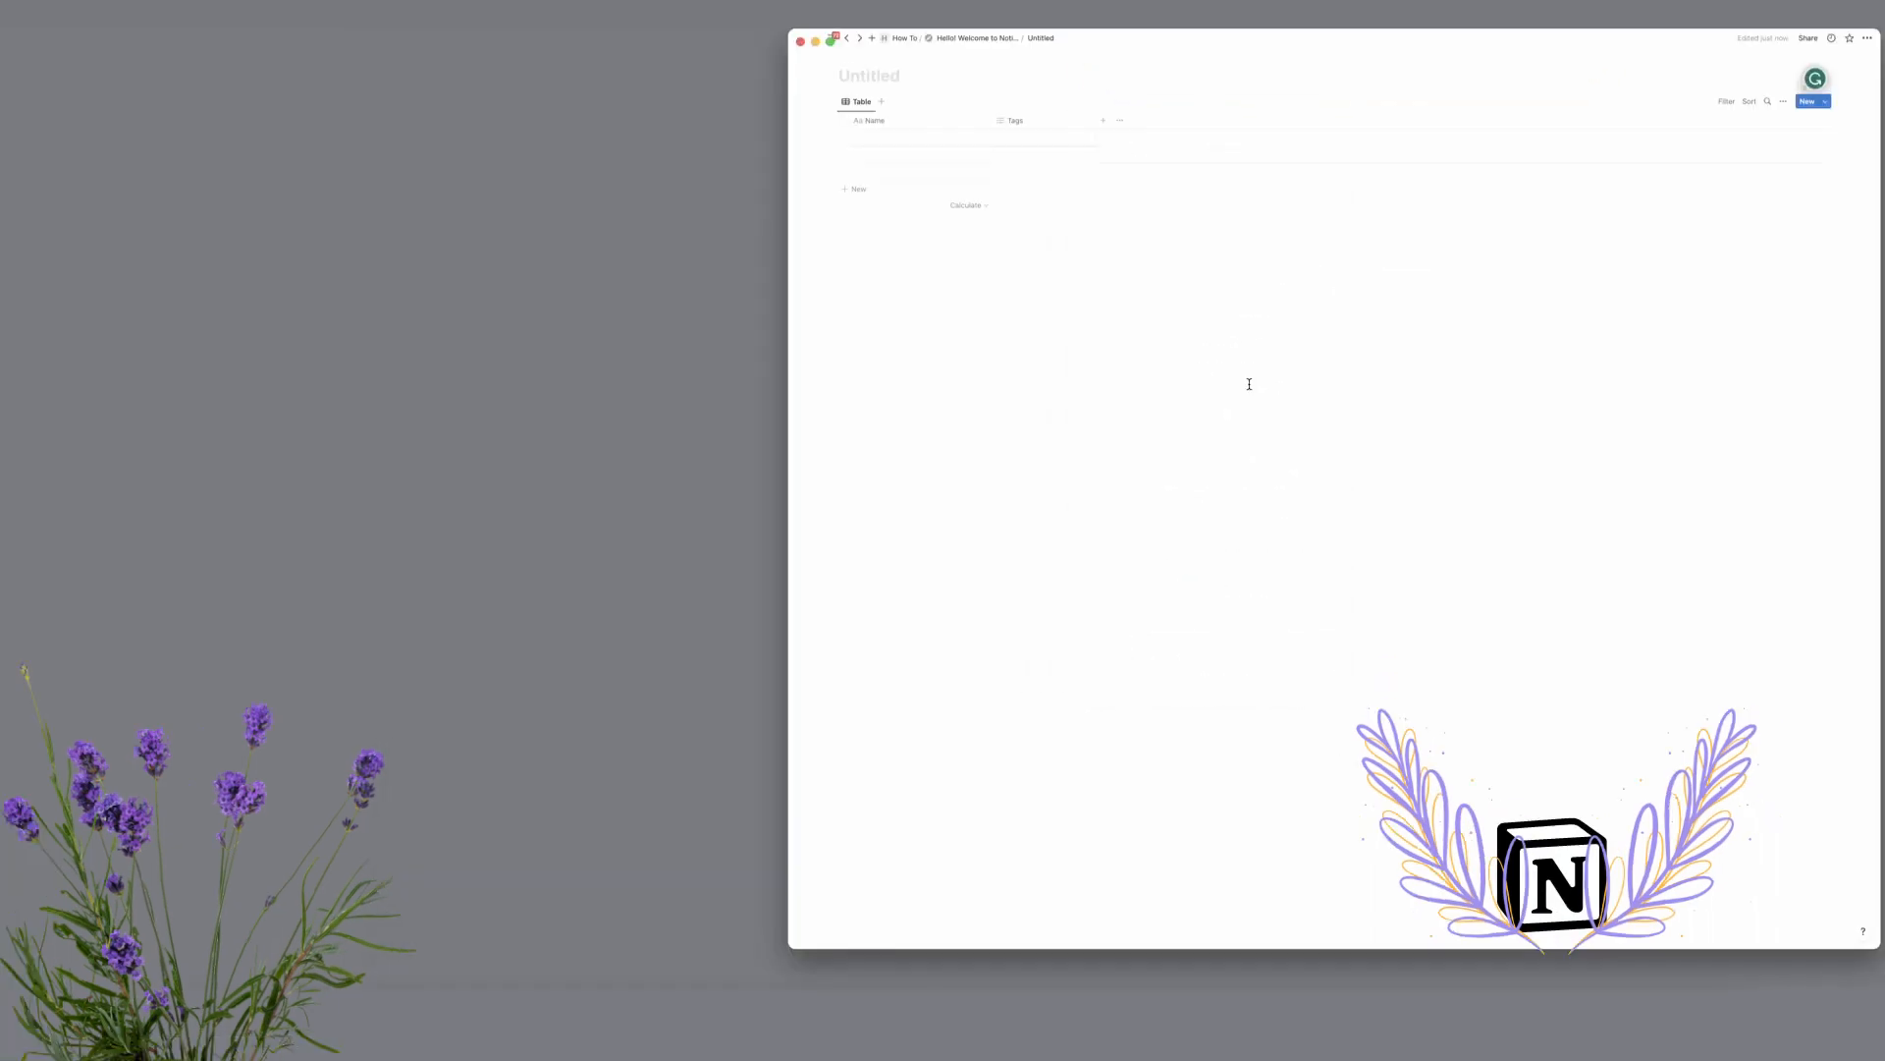
pyautogui.write('B Corps')
# Step: Enter Inesscents Aromatic Botanicals as the name of the database's first entry
pyautogui.click(864, 145)
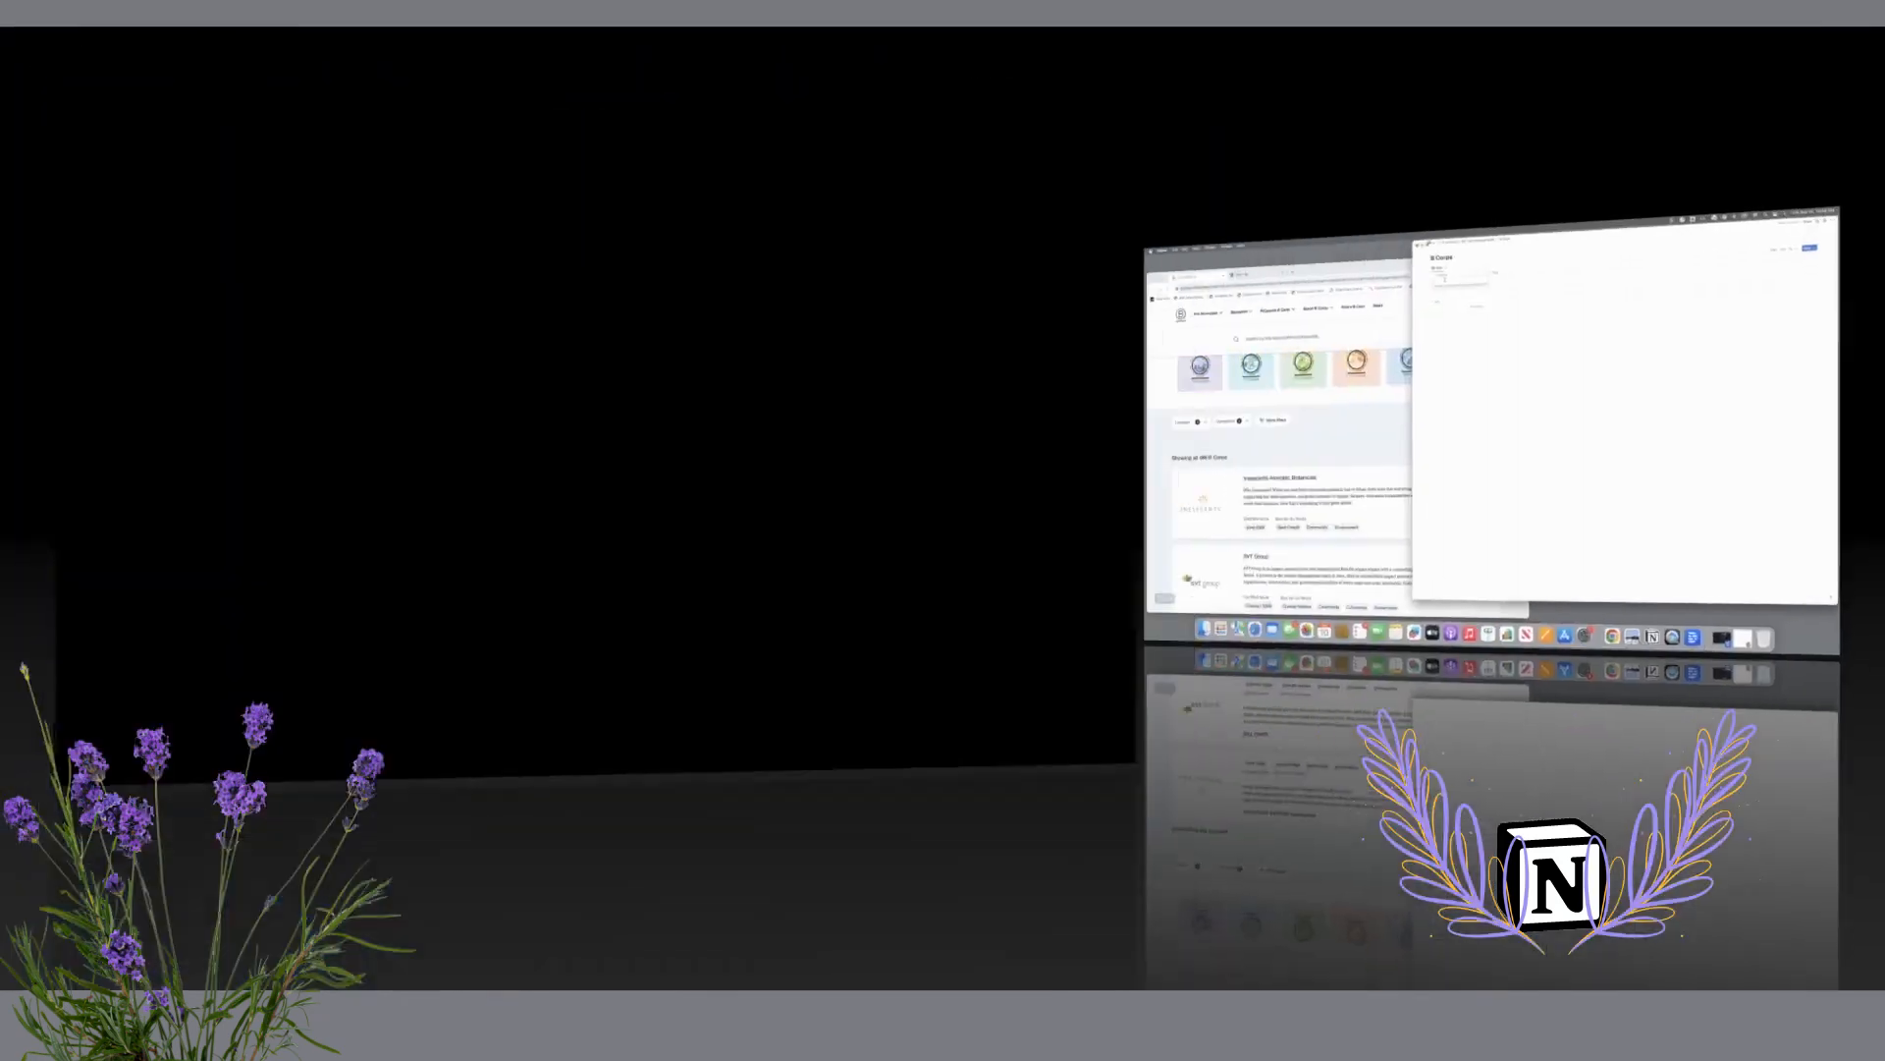
pyautogui.write('sscents')
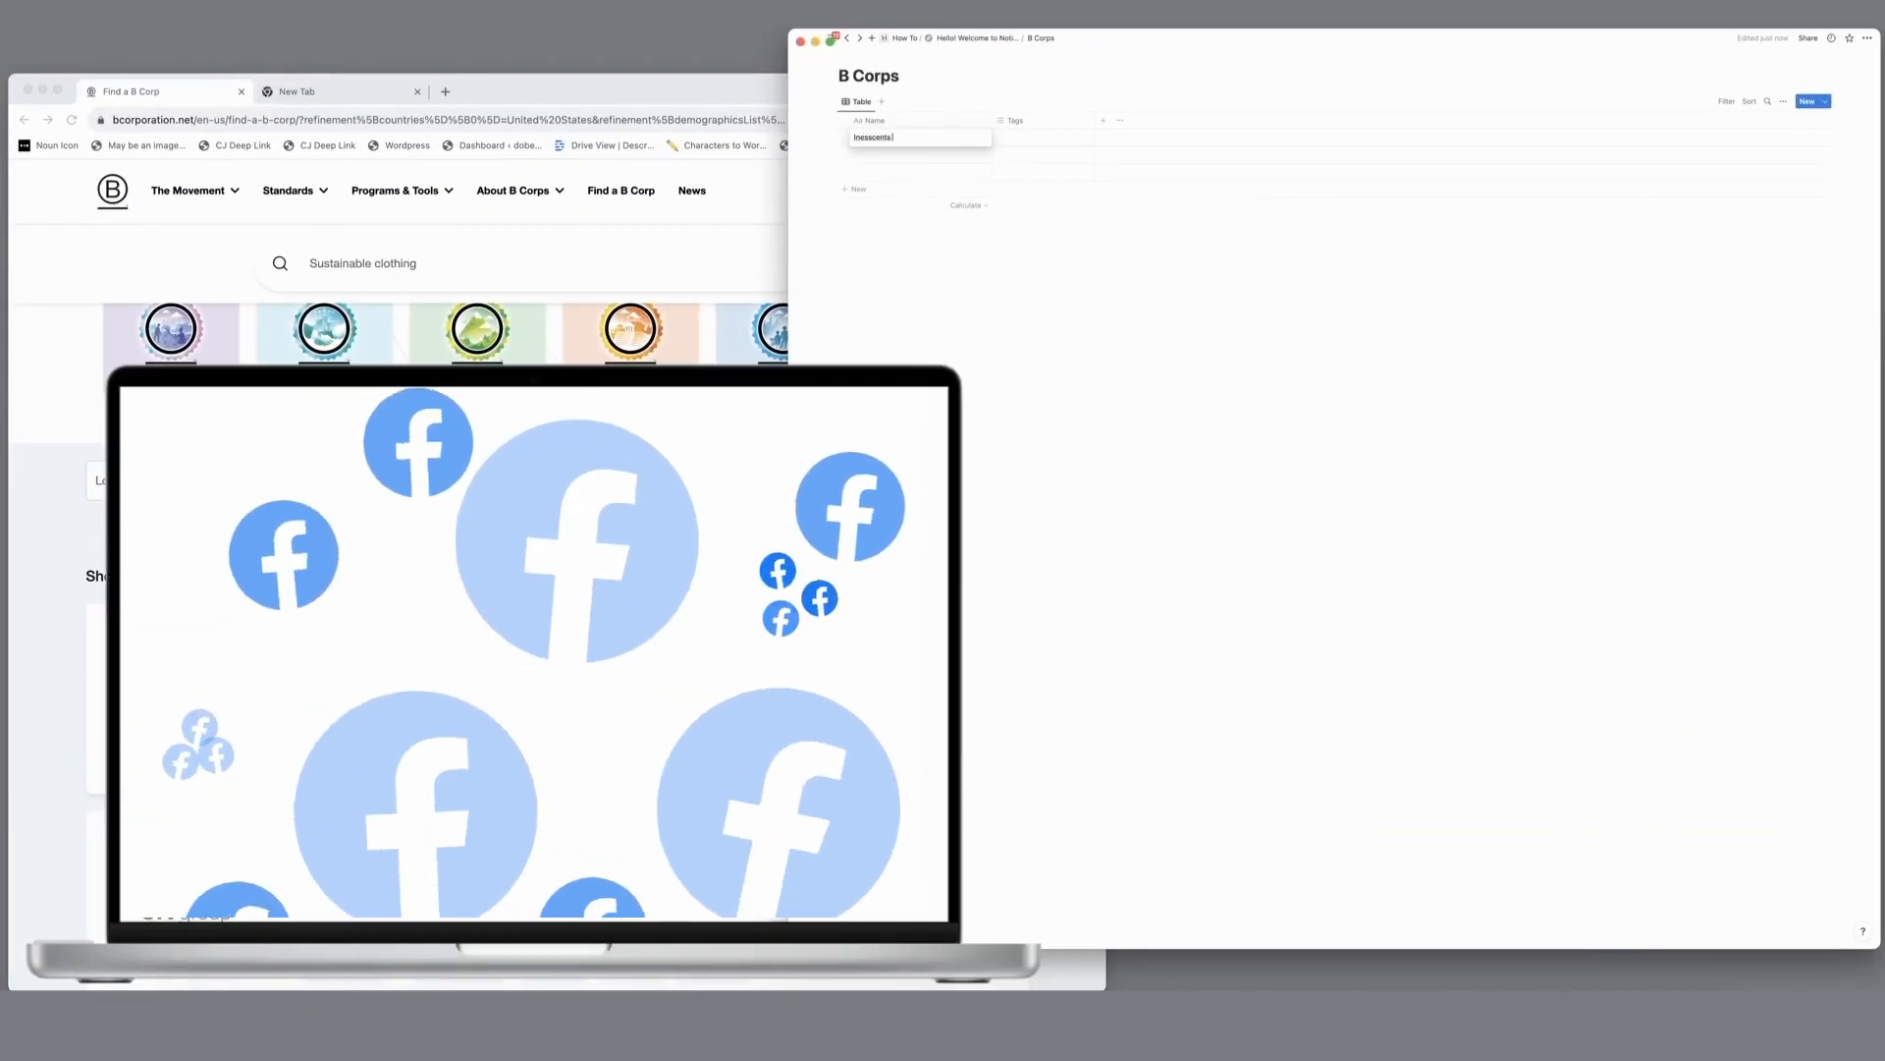
pyautogui.write(' Aromatic Botanicals')
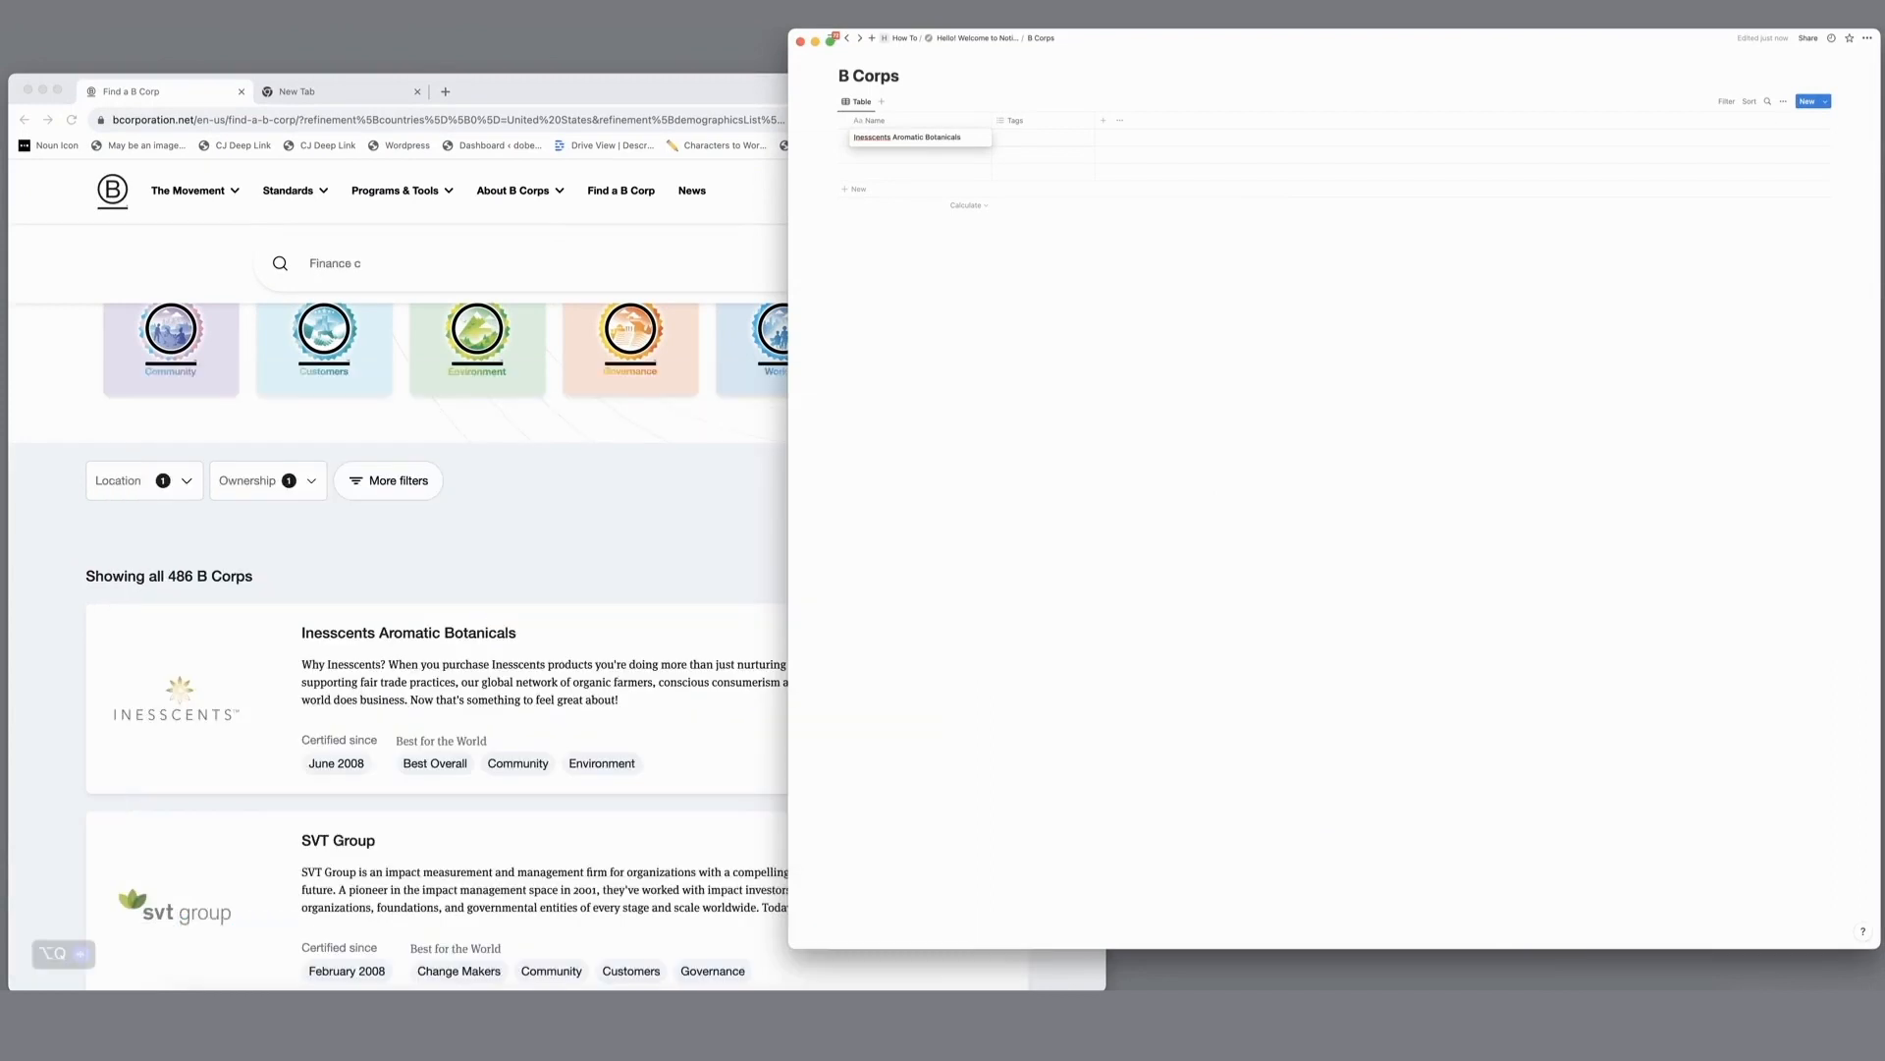
pyautogui.press('Return')
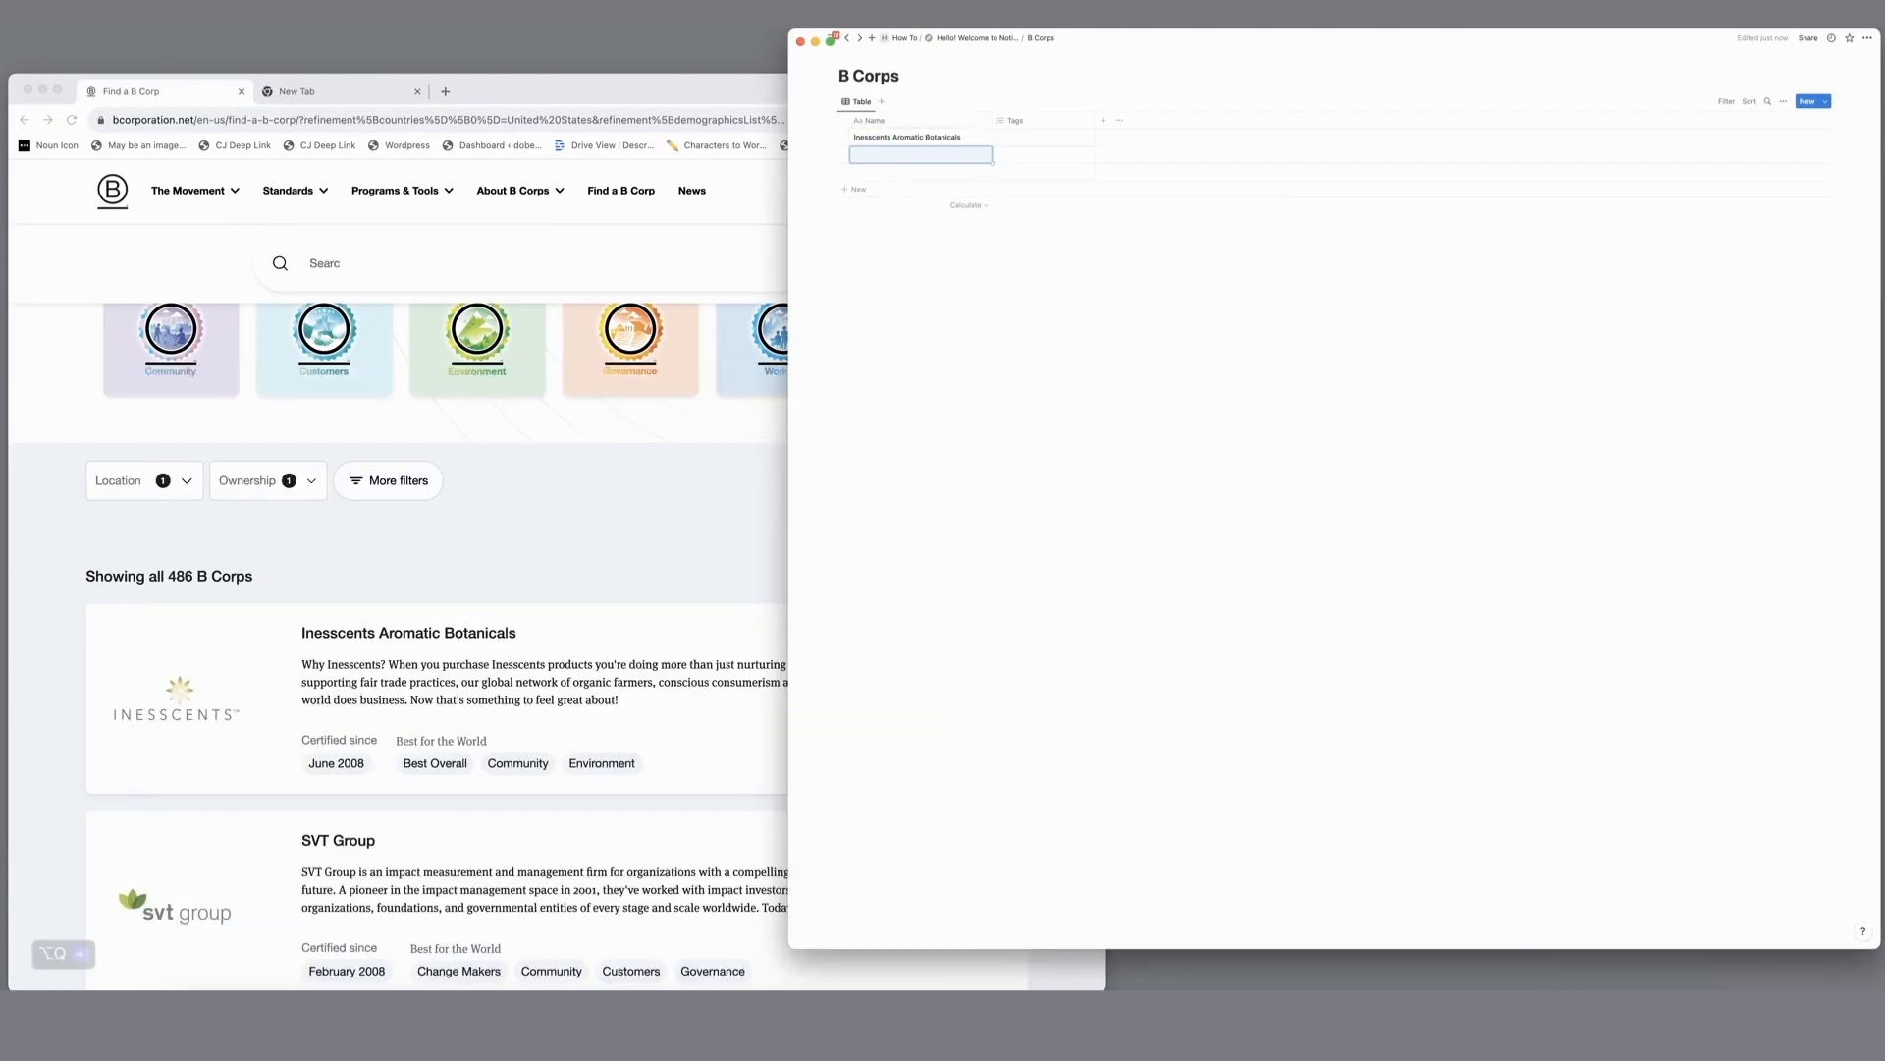
# Step: Look through page 19 of the B Corp directory in the browser and add Narrative Food as the second entry of the Notion database
pyautogui.click(551, 547)
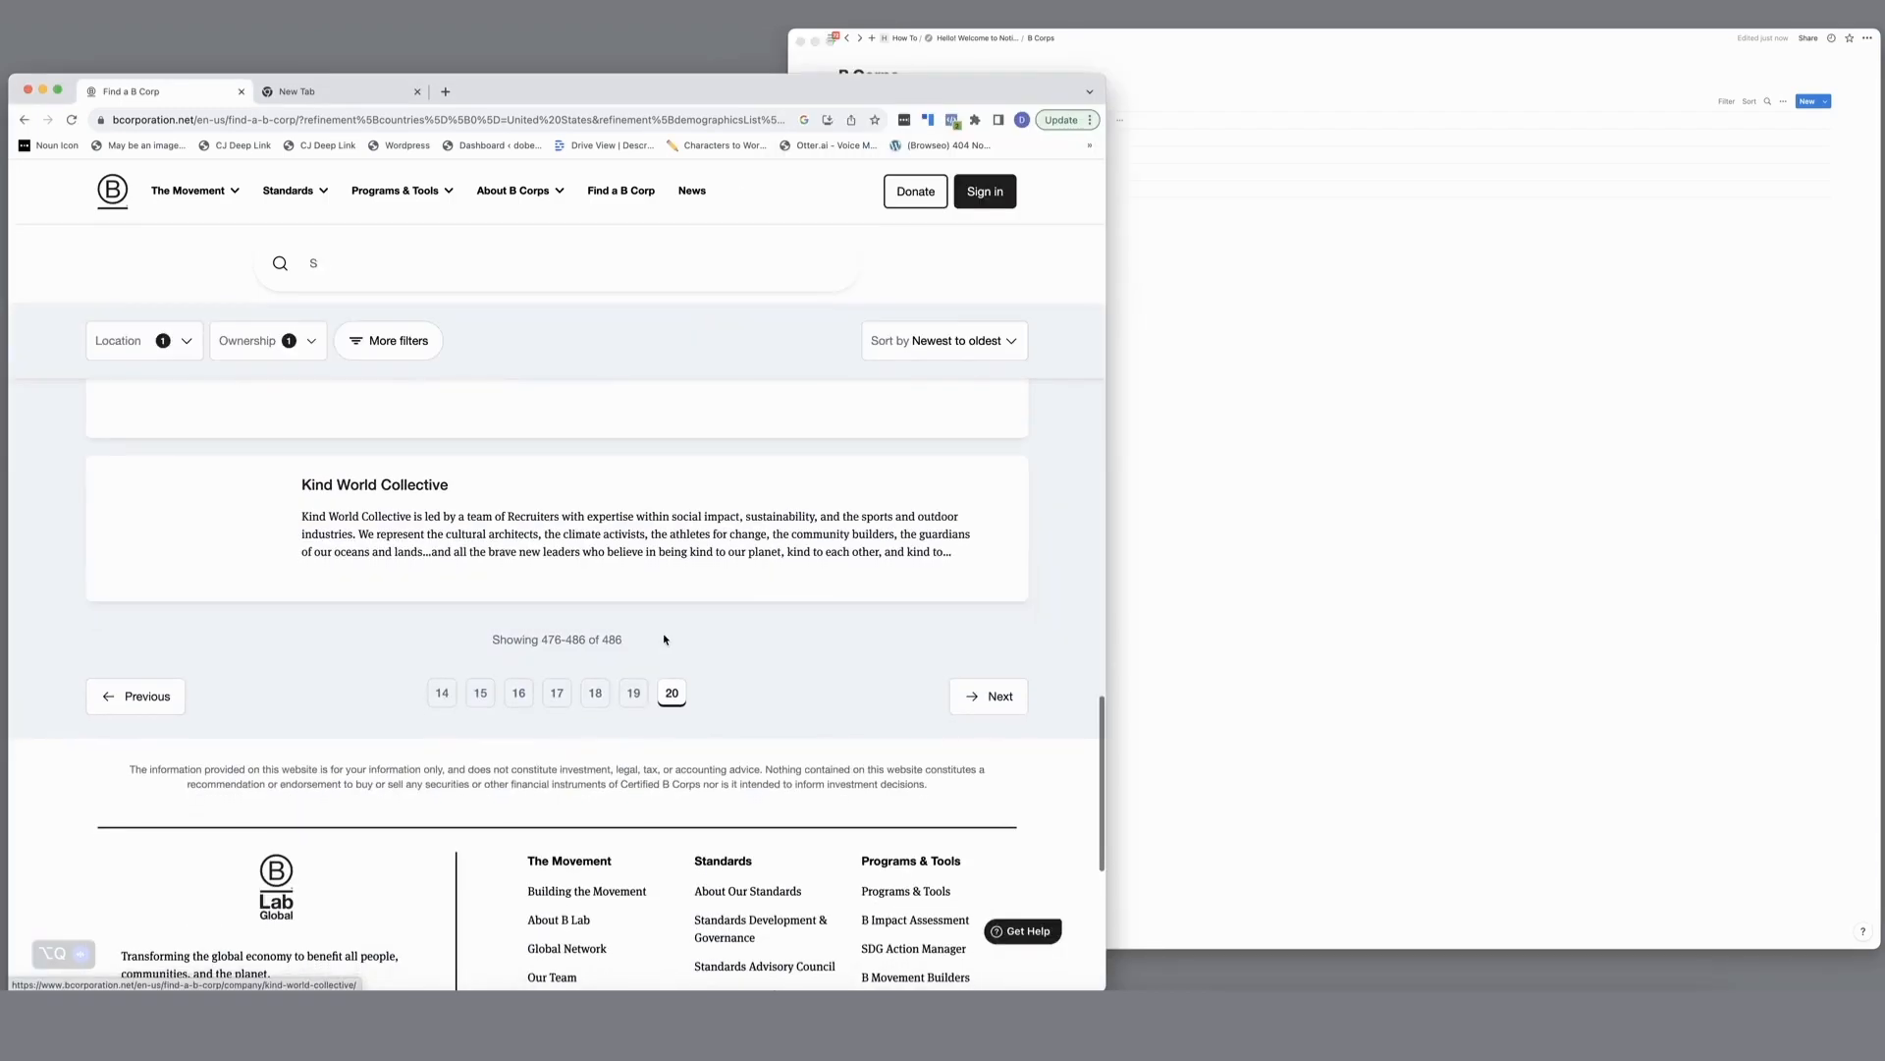
pyautogui.click(633, 695)
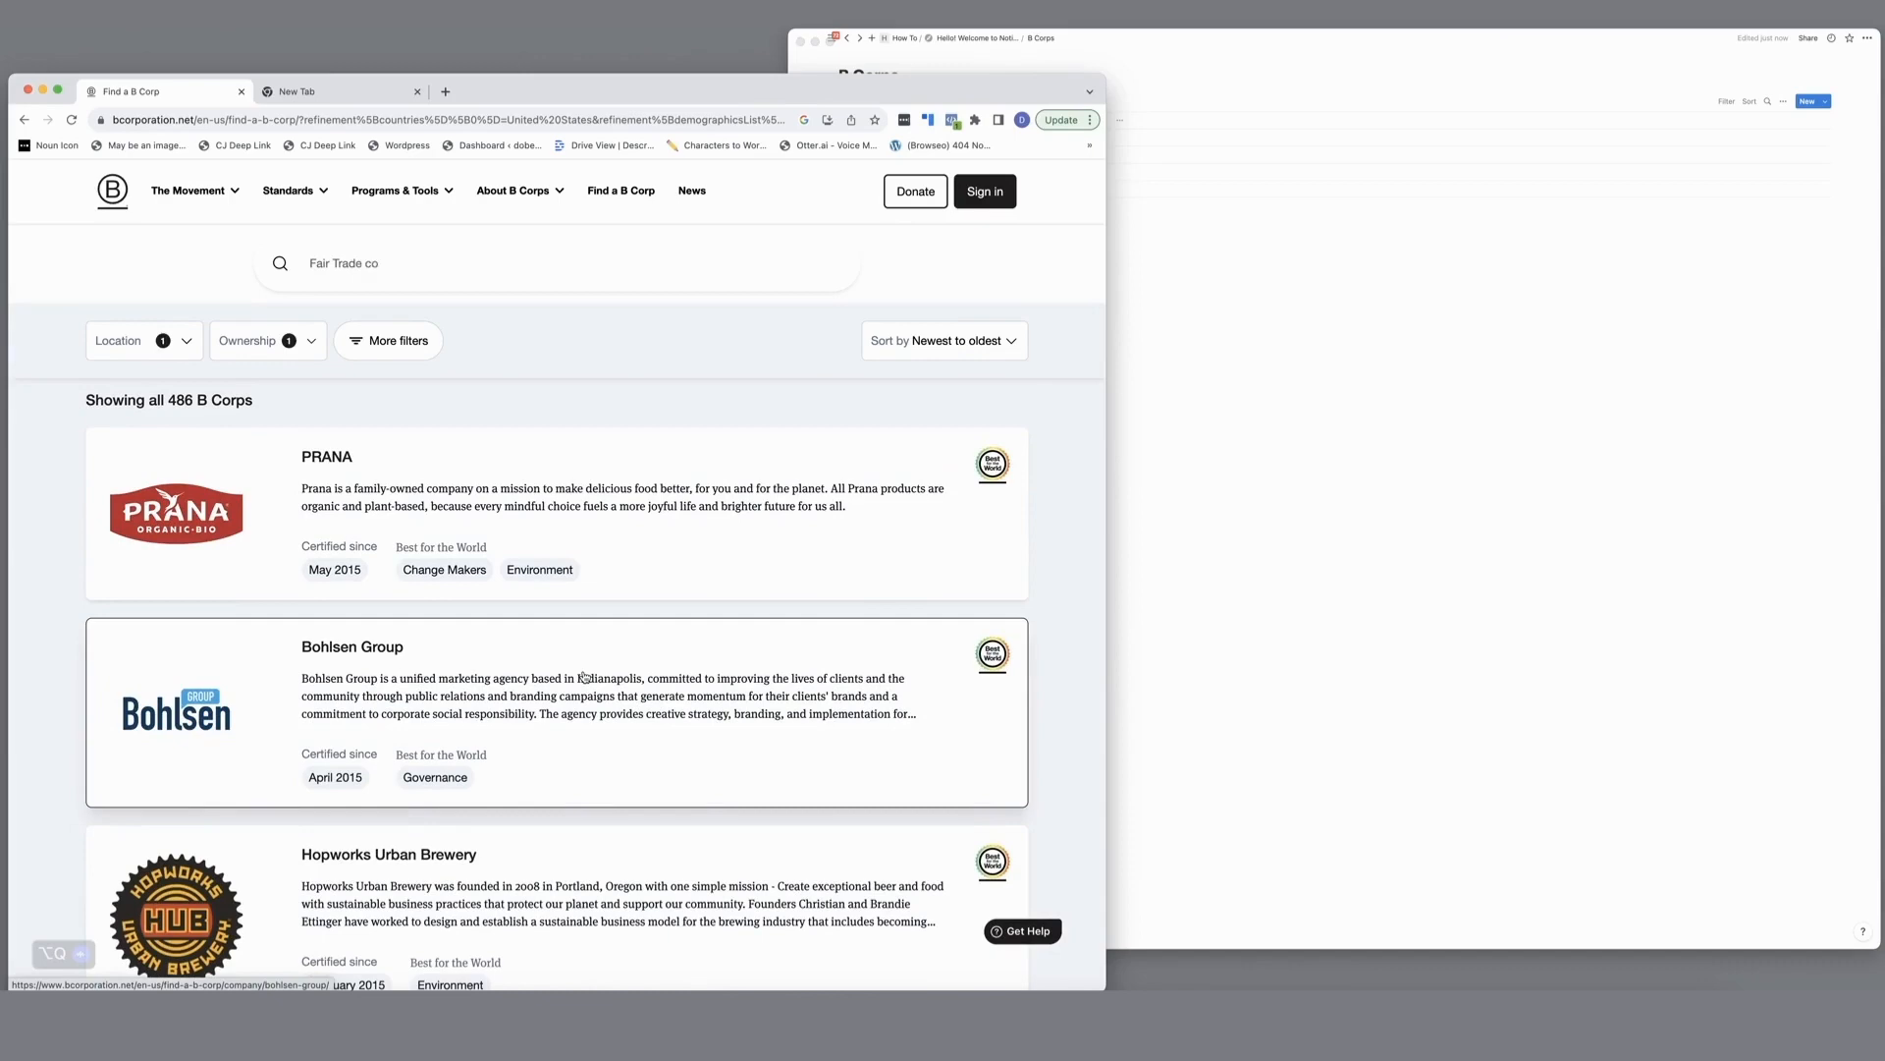
pyautogui.scroll(-8, 584, 676)
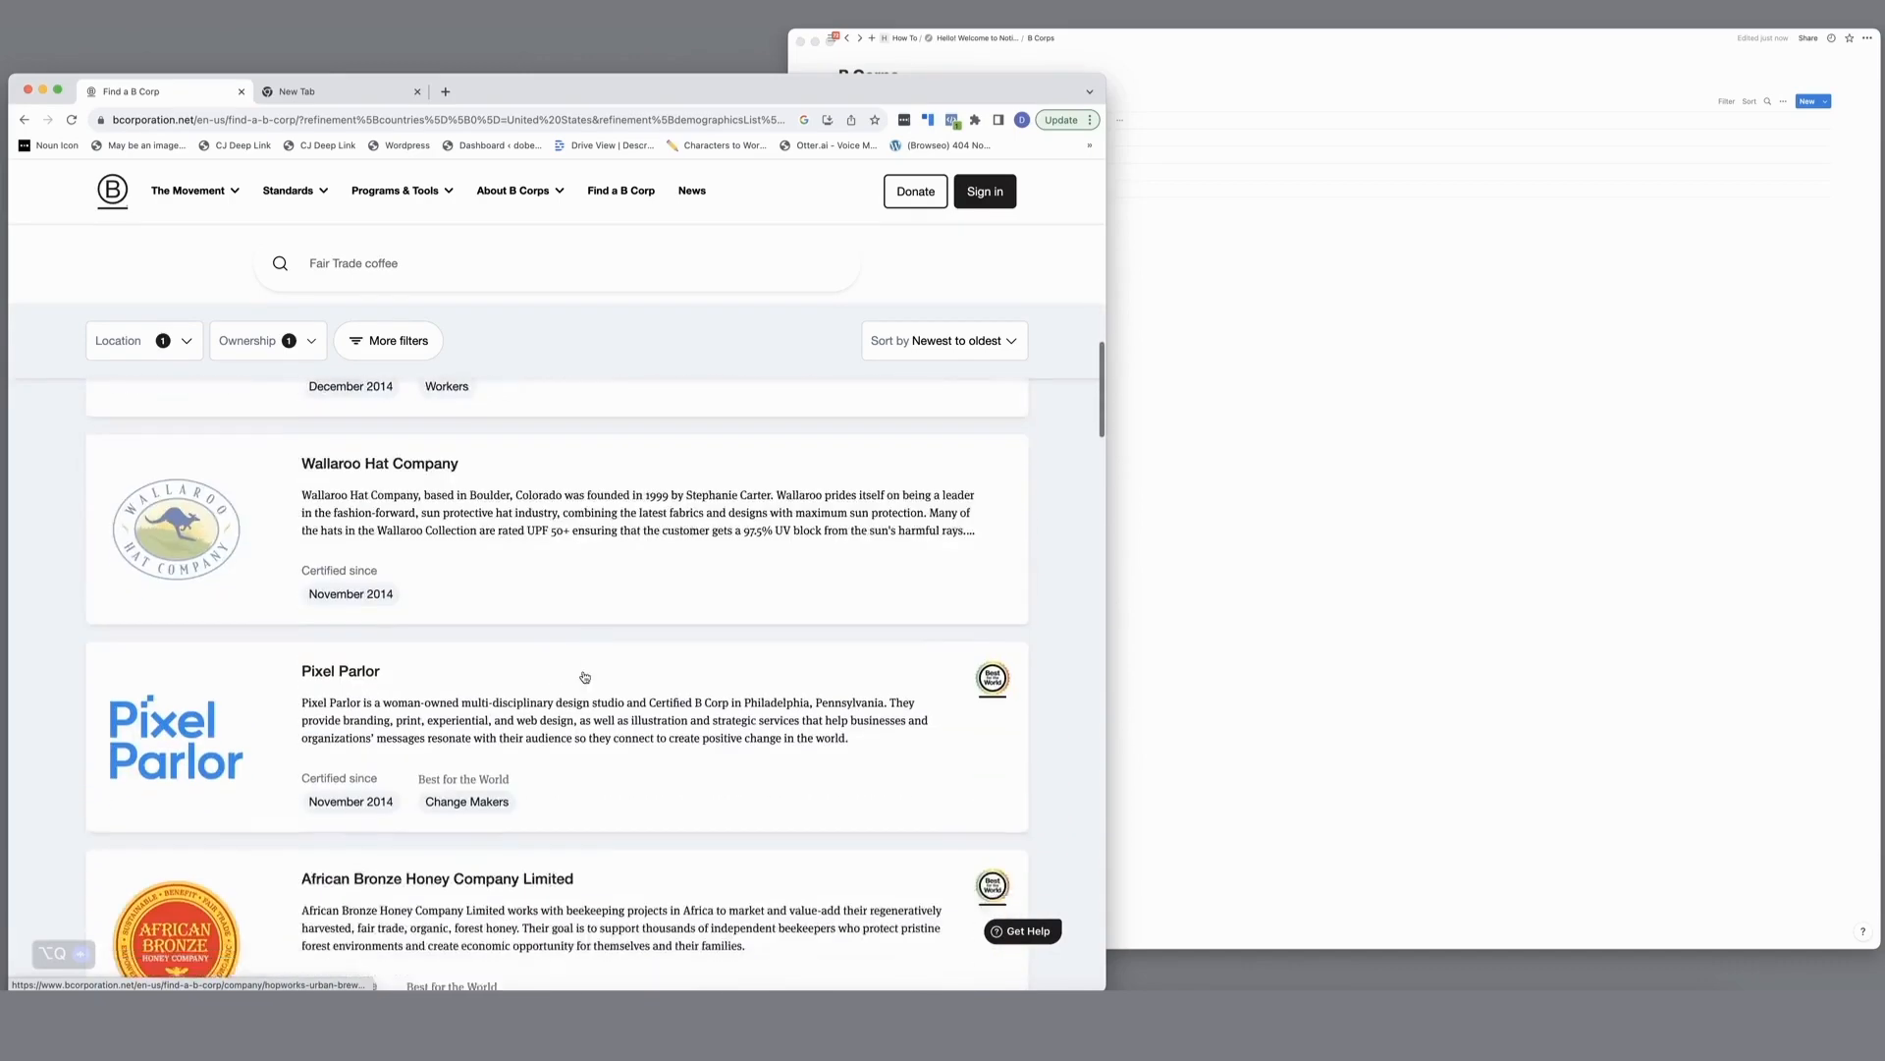
pyautogui.scroll(-5, 584, 676)
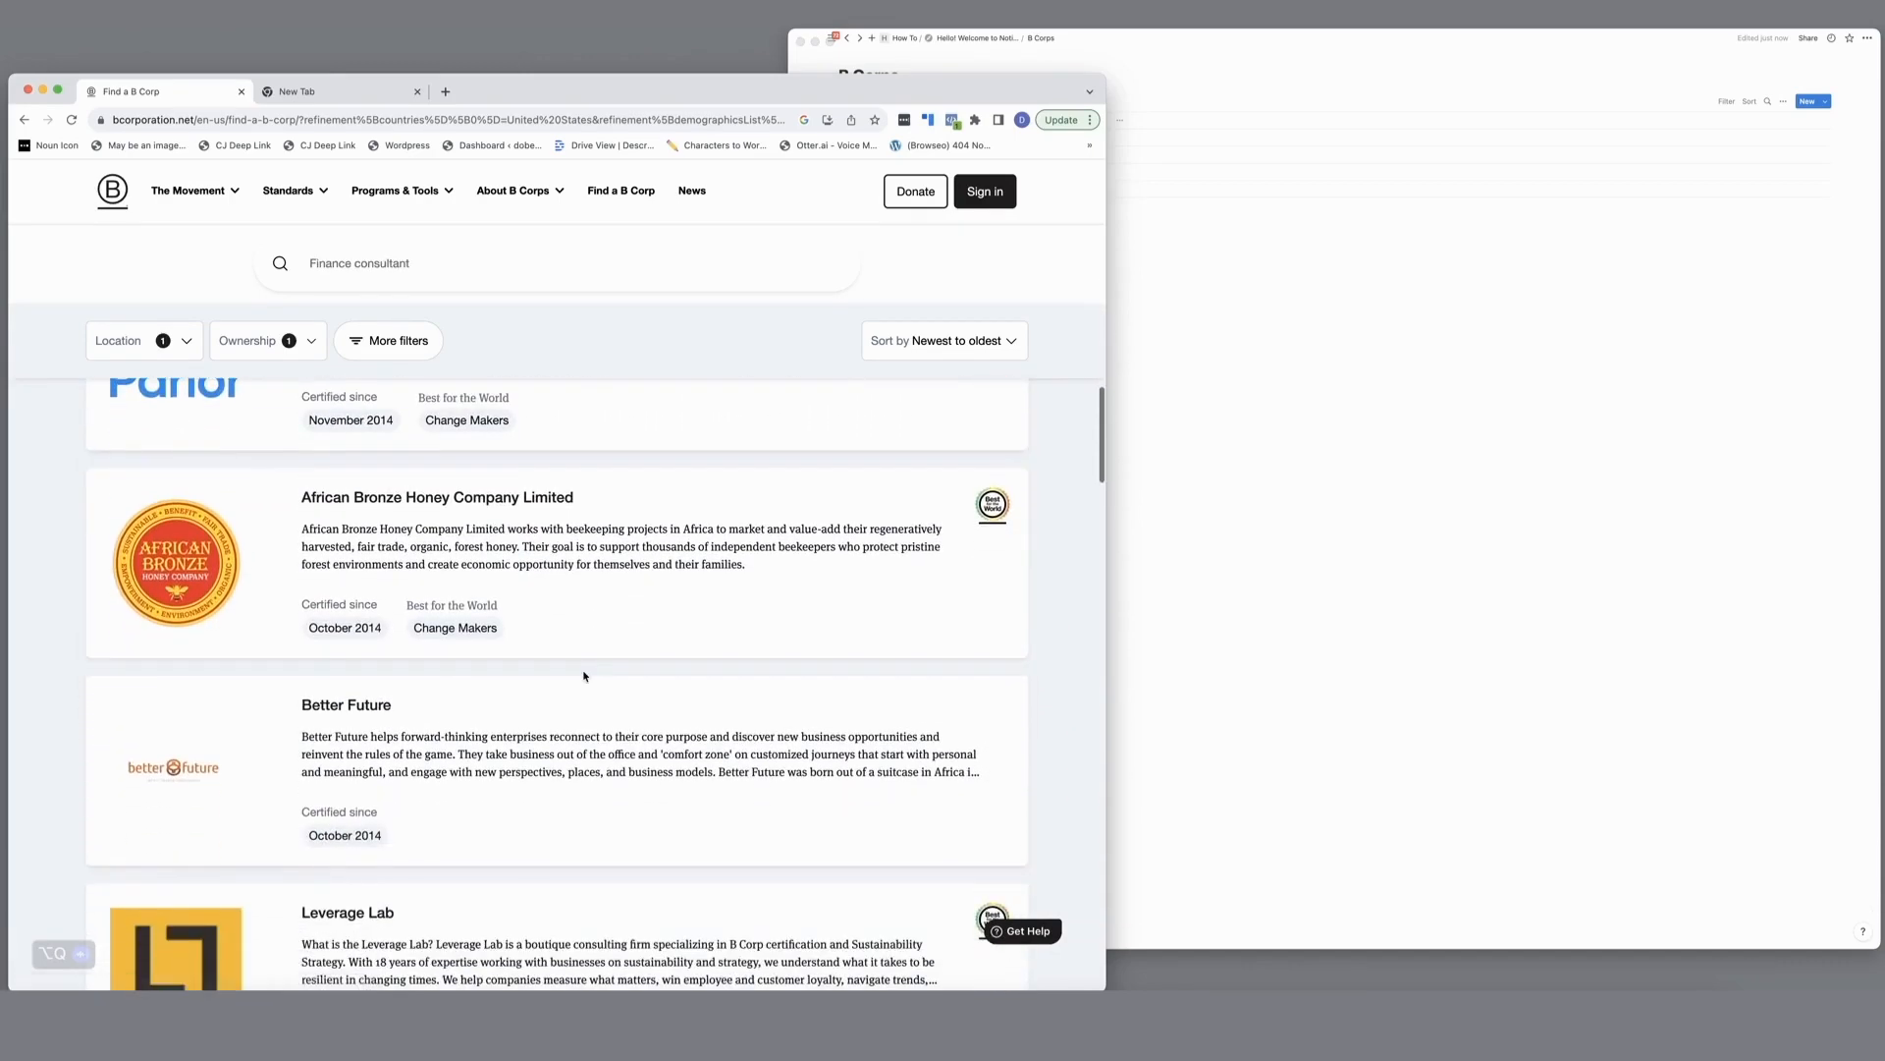
pyautogui.scroll(-10, 584, 676)
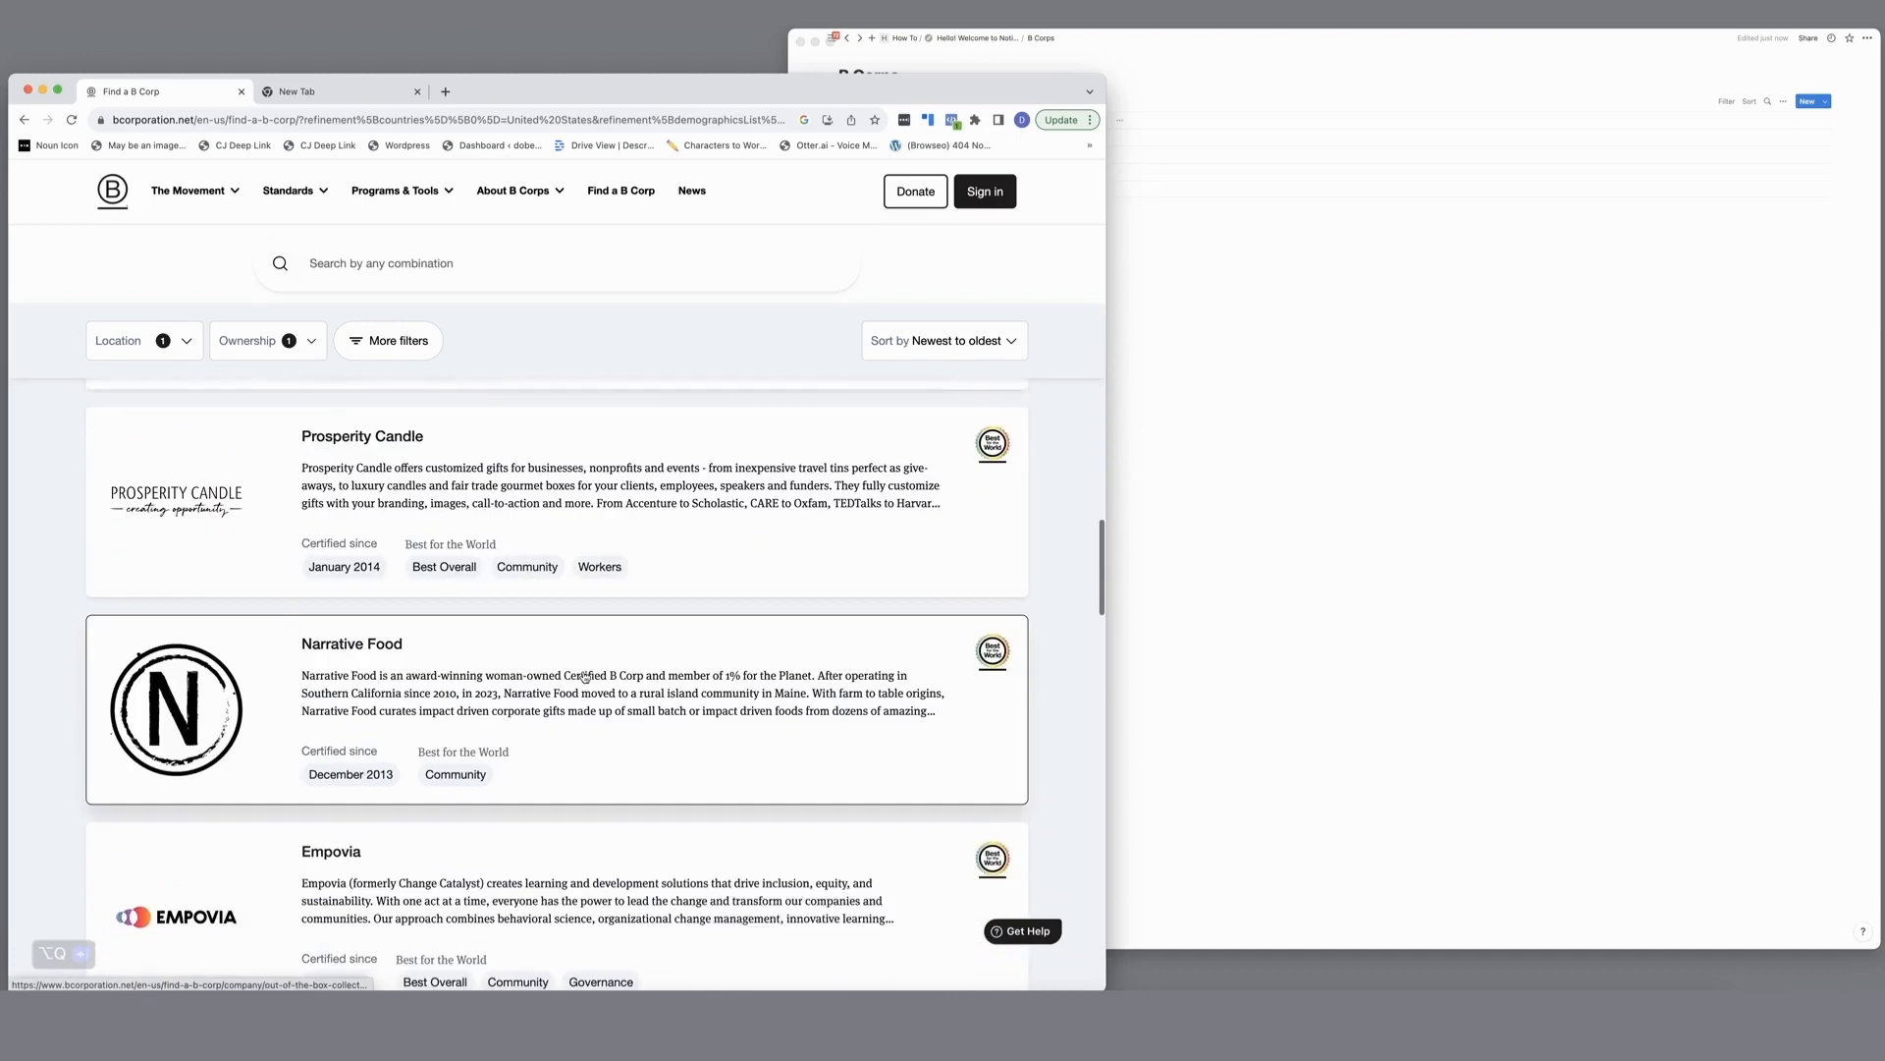
pyautogui.scroll(-3, 584, 676)
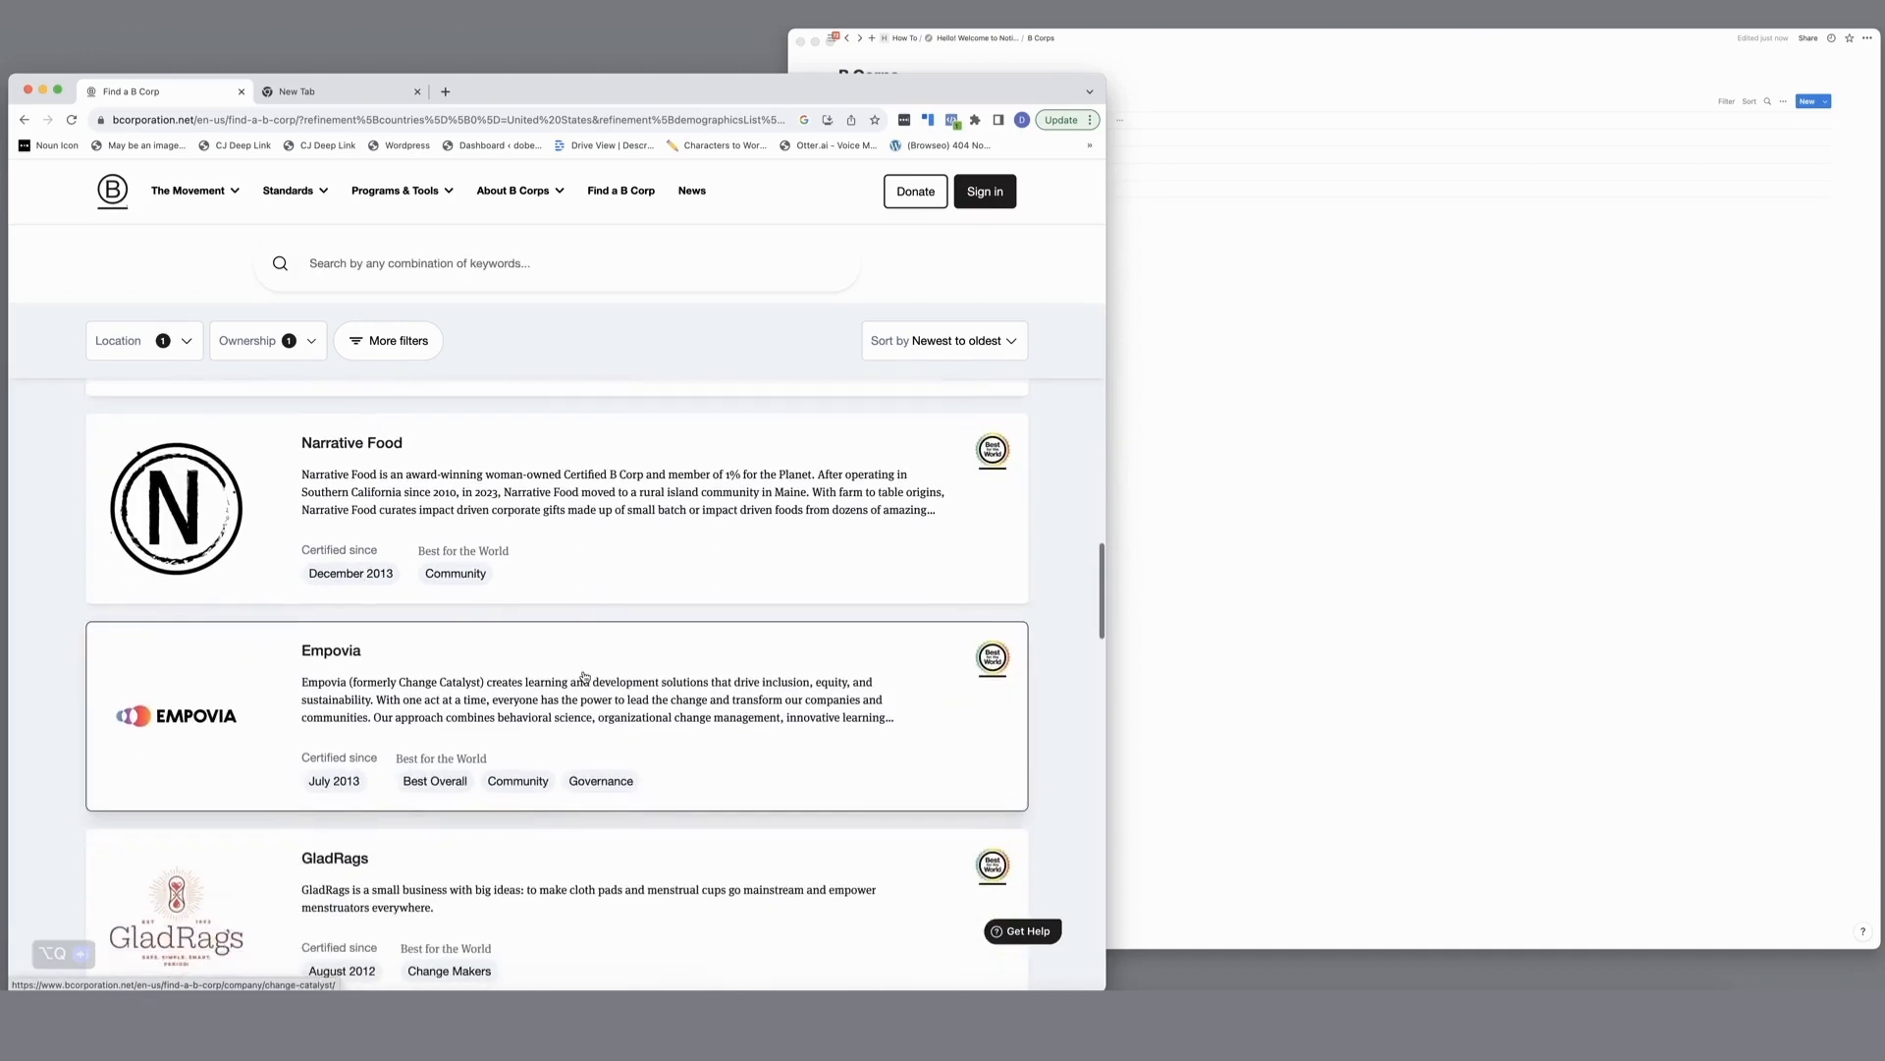
pyautogui.click(1201, 533)
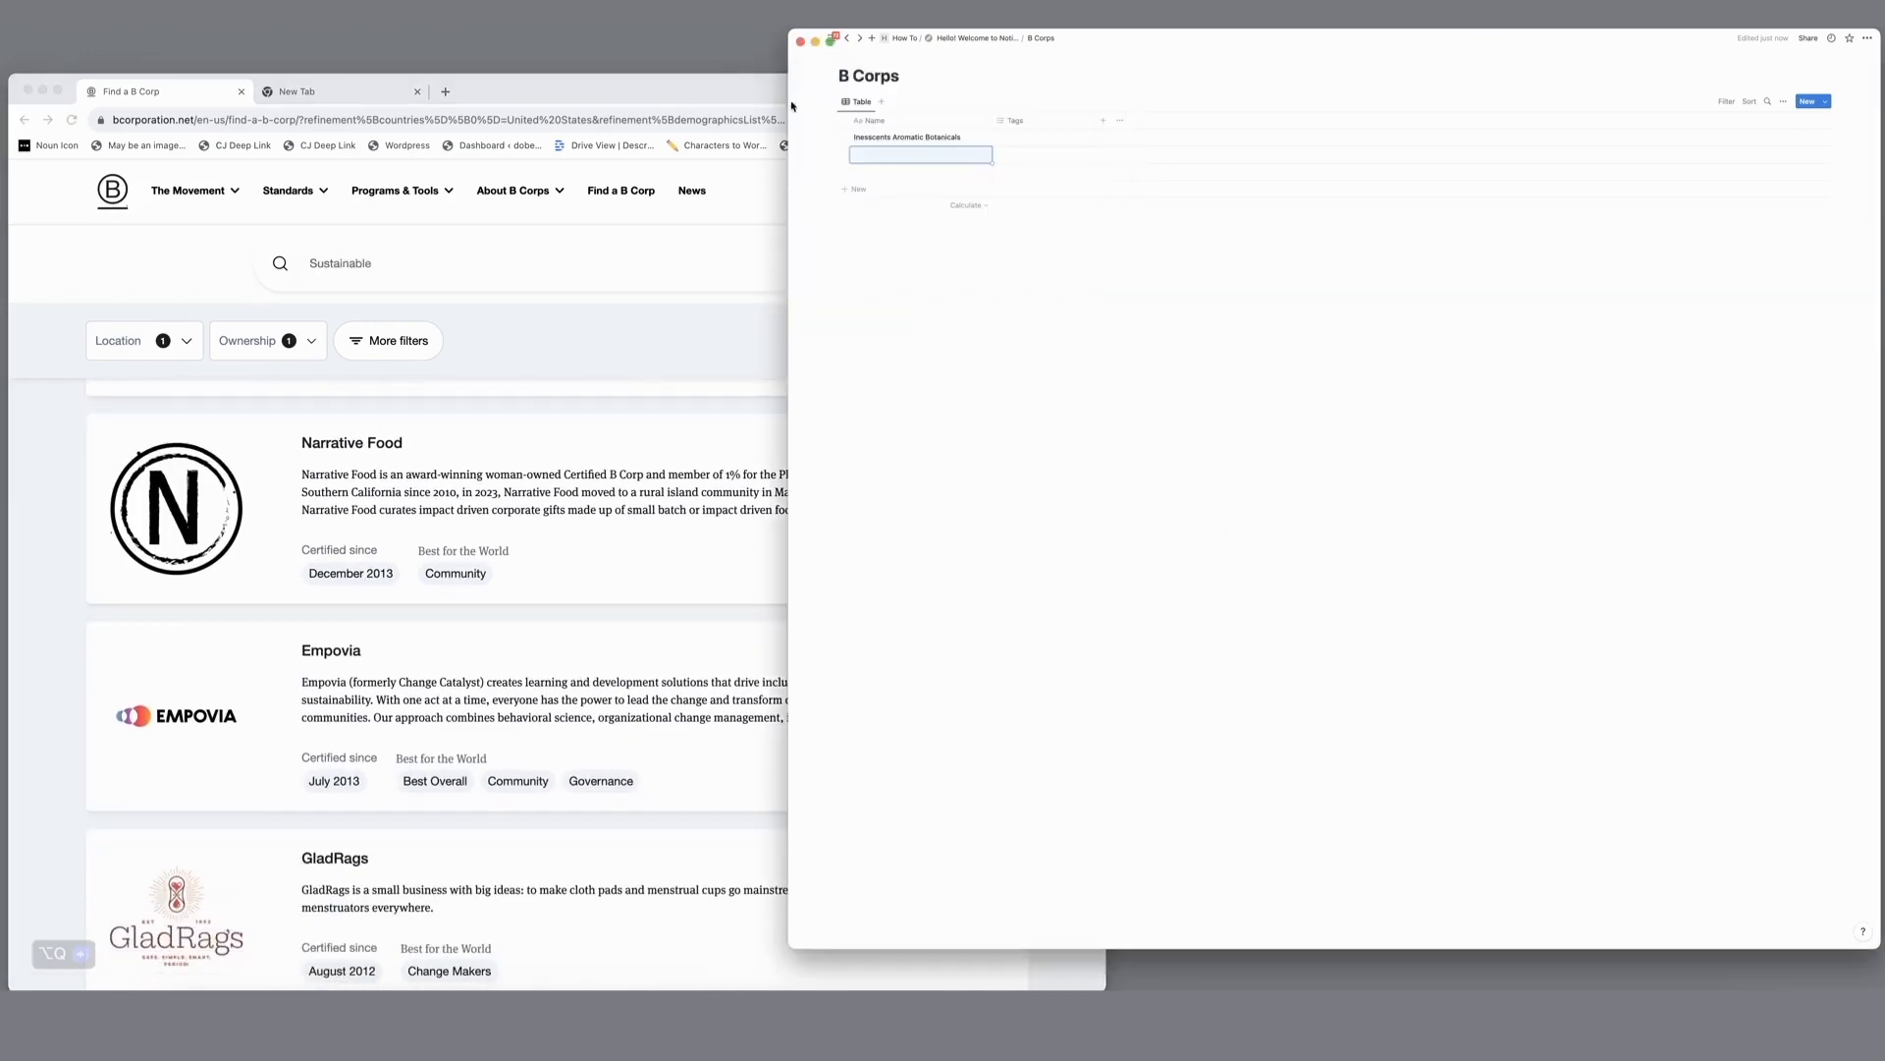
pyautogui.click(872, 155)
pyautogui.write('Narrative Food')
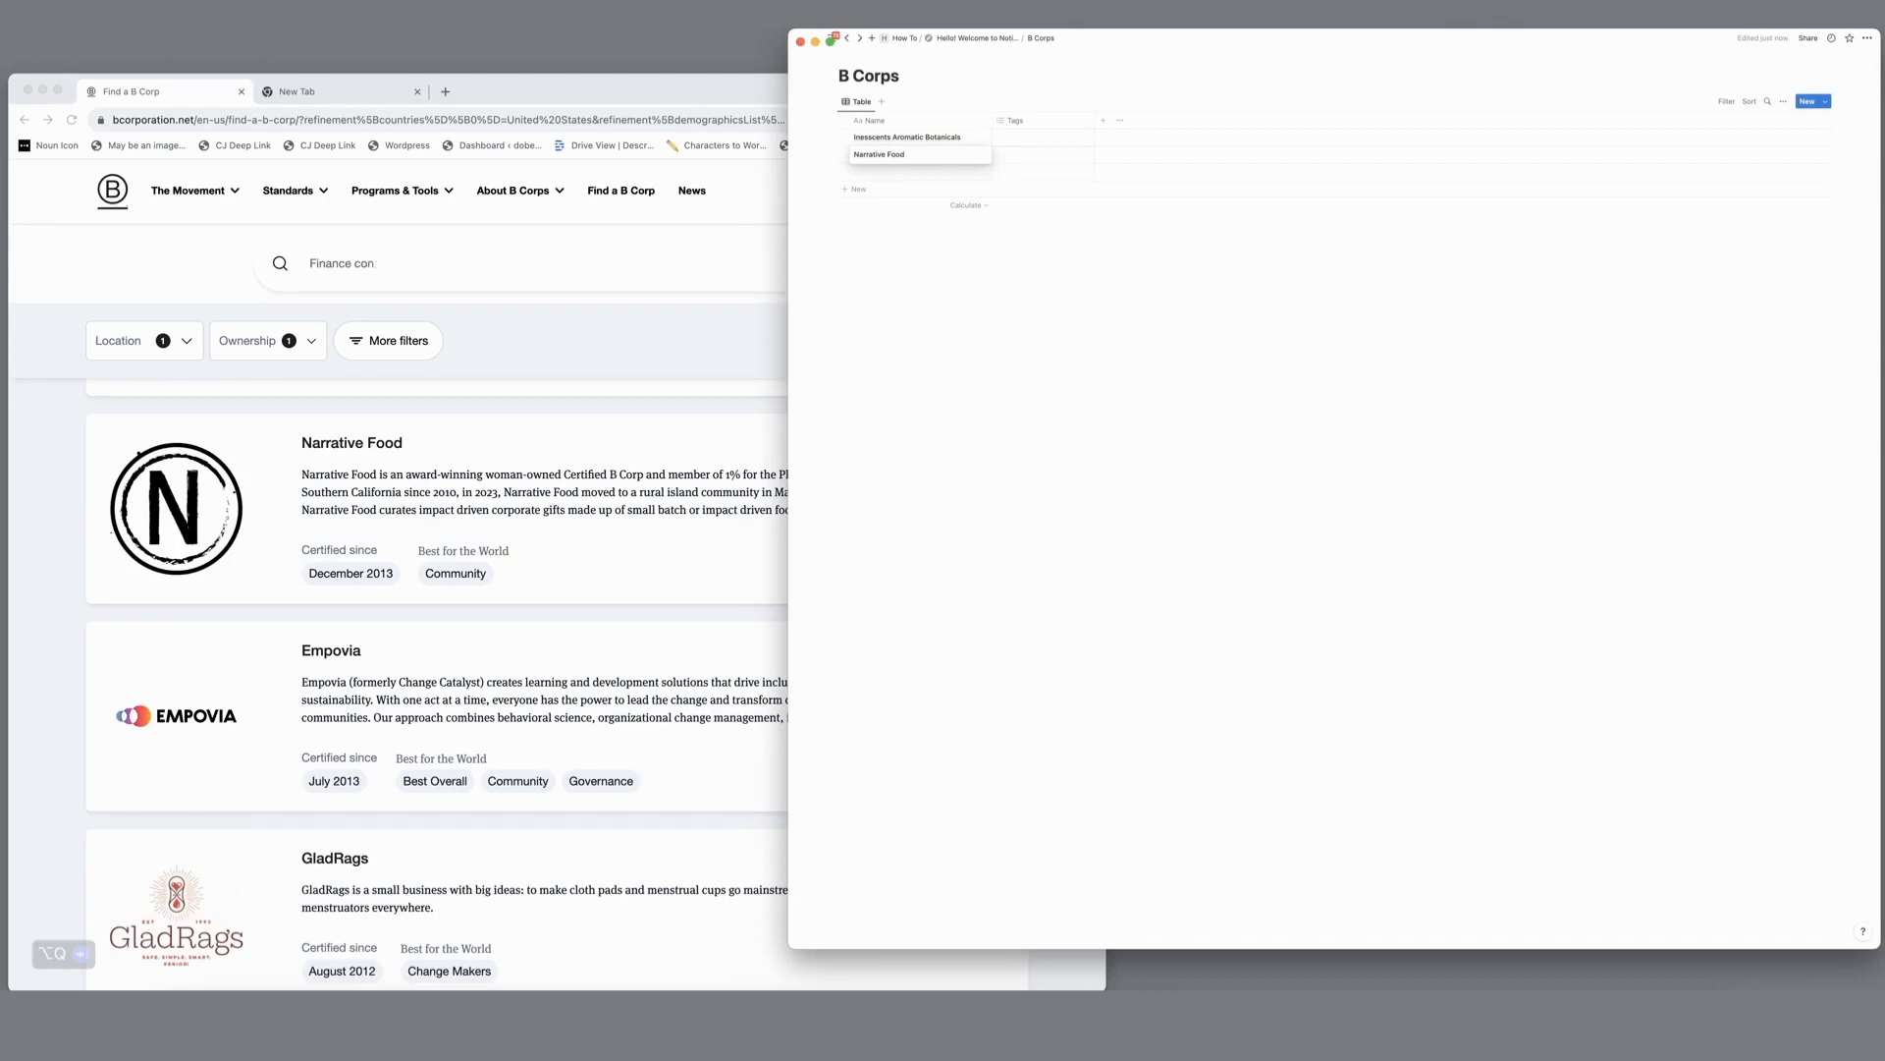
pyautogui.press('Escape')
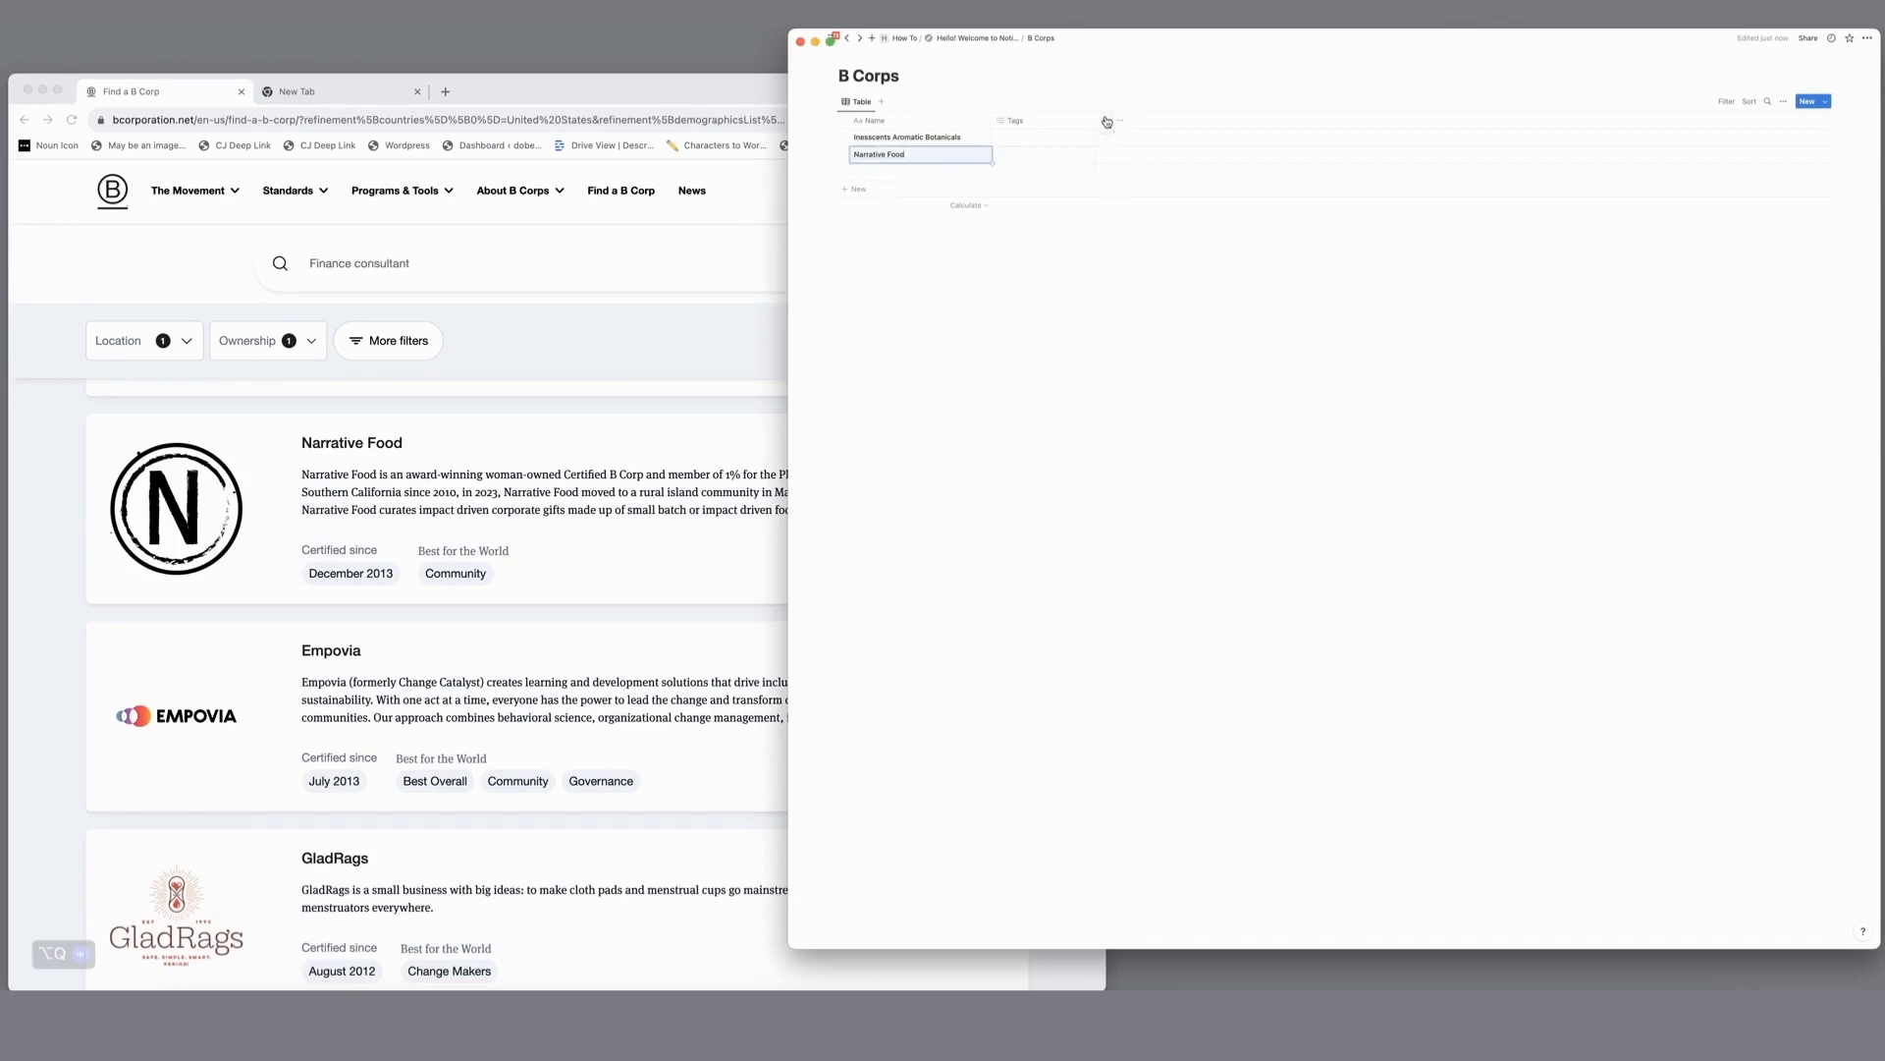
# Step: Add a new text property named Year Certified to the B Corps database
pyautogui.click(1104, 125)
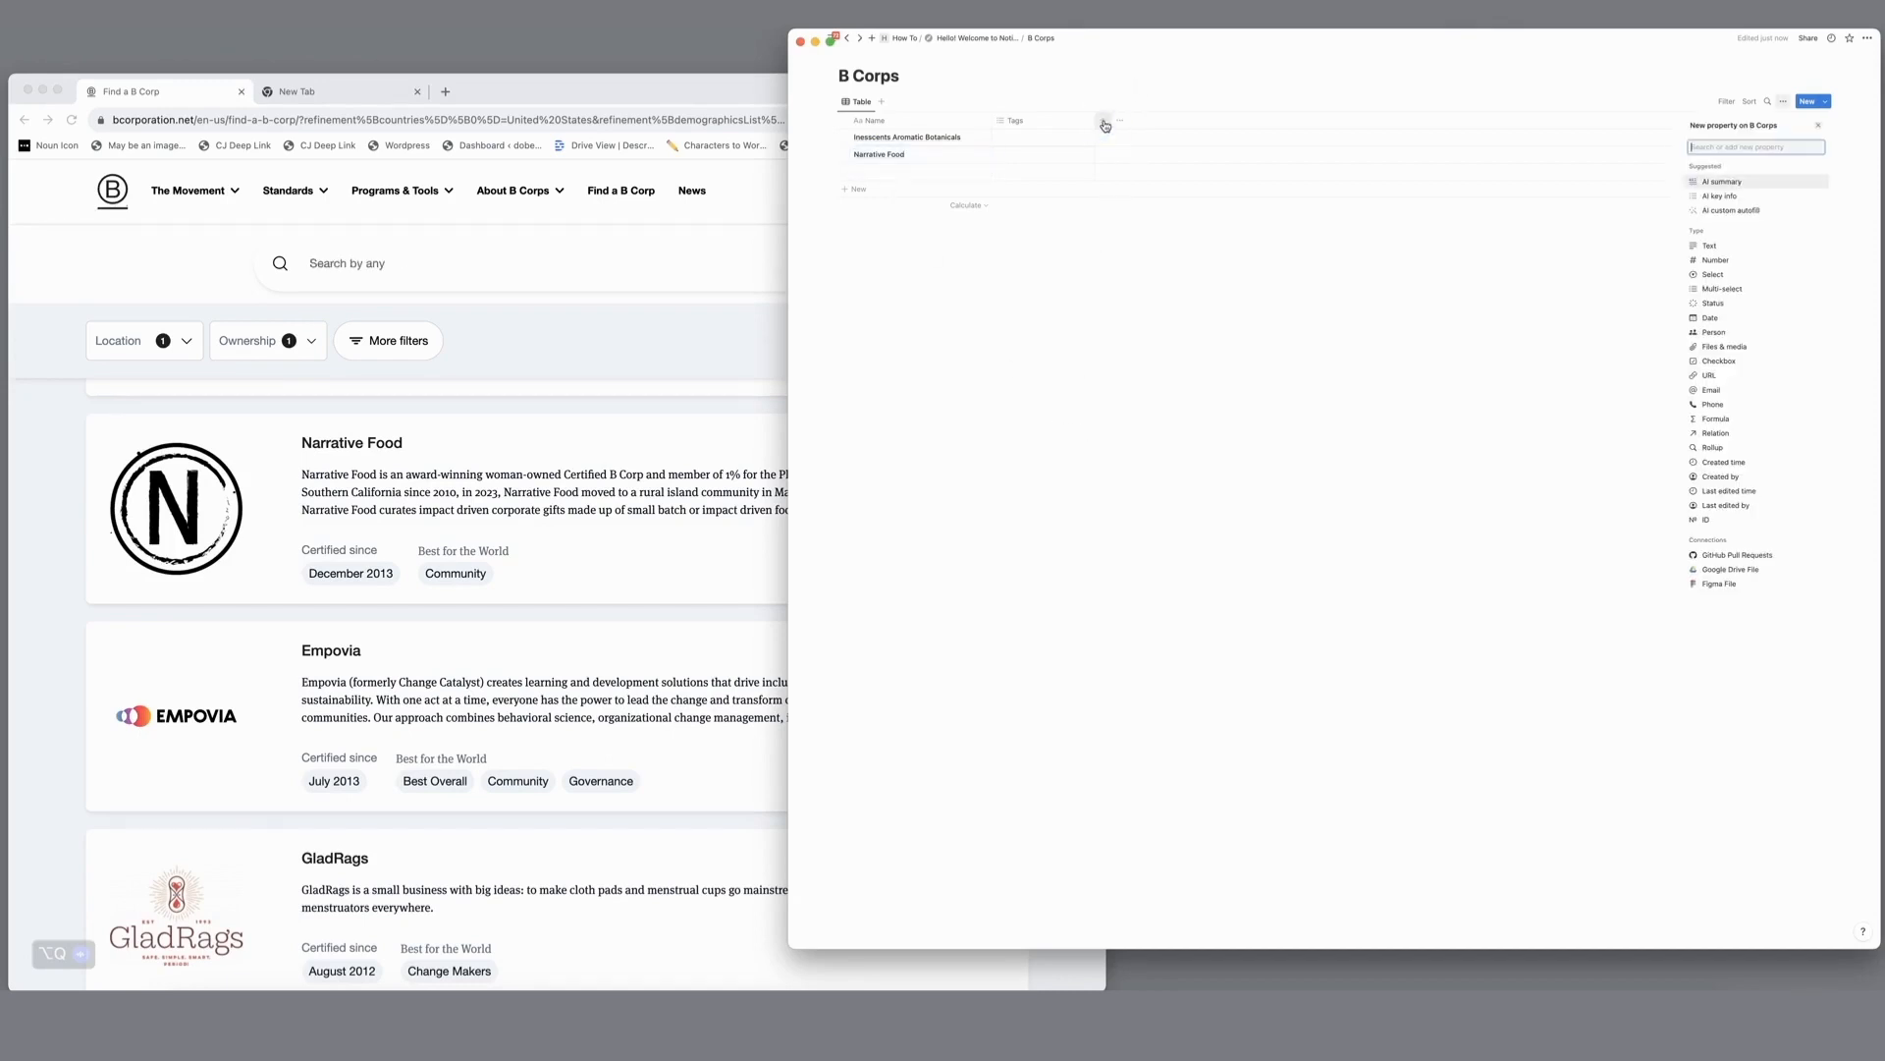
pyautogui.write('Year')
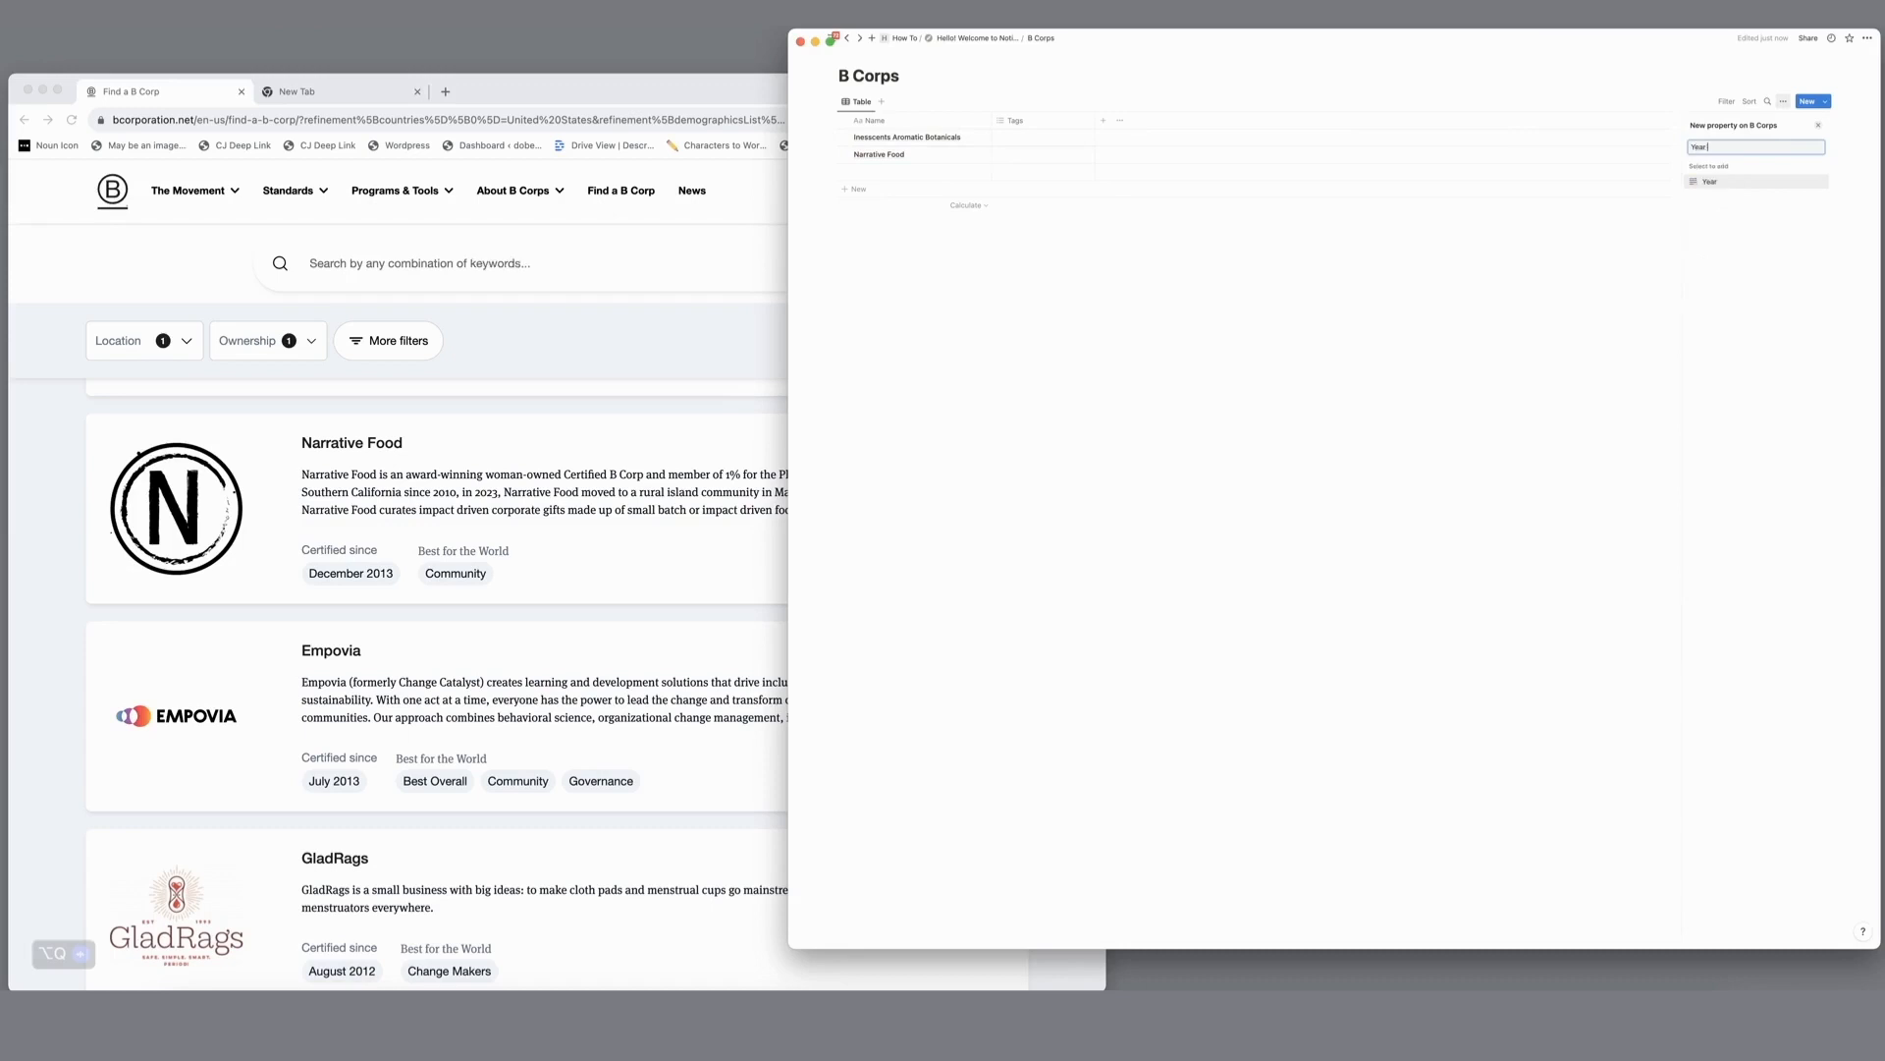
pyautogui.write(' Certified')
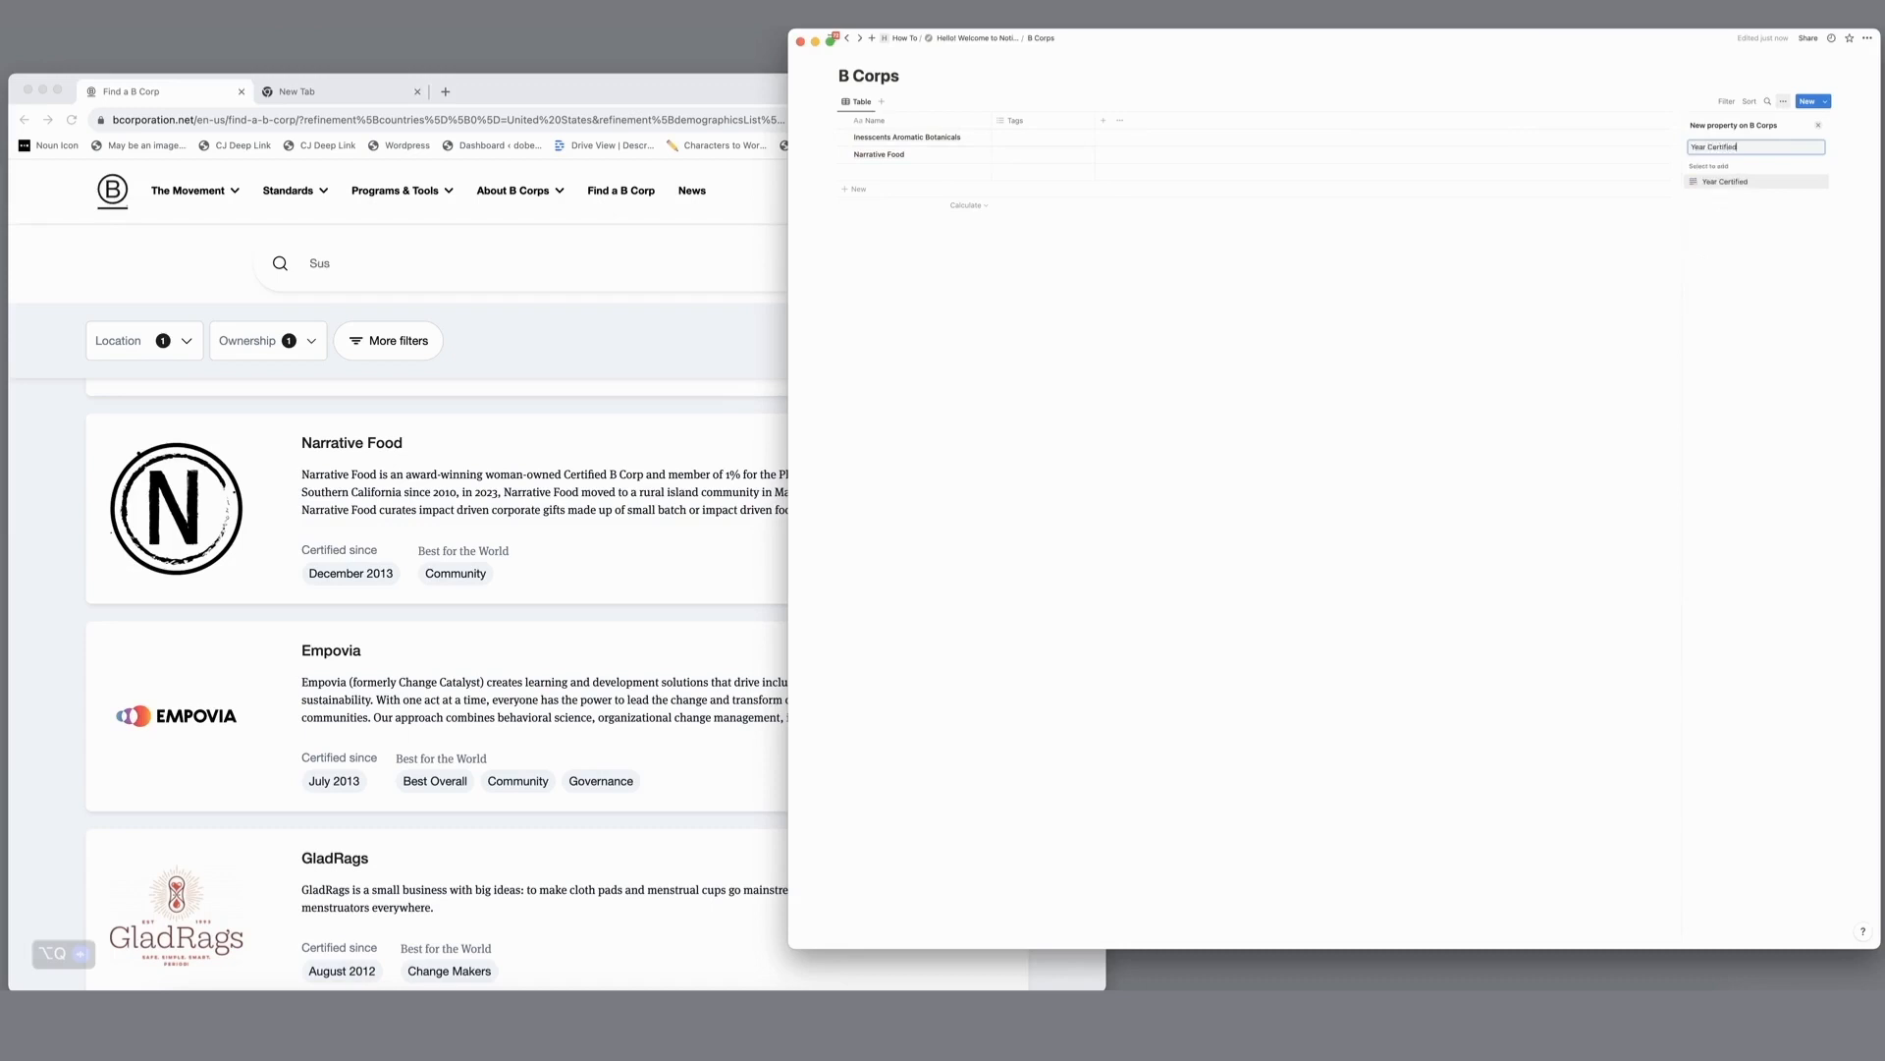
pyautogui.press('Return')
# Step: Set Year Certified to 2013 for Narrative Food and 2008 for Inesscents Aromatic Botanicals
pyautogui.click(1124, 140)
pyautogui.click(1129, 156)
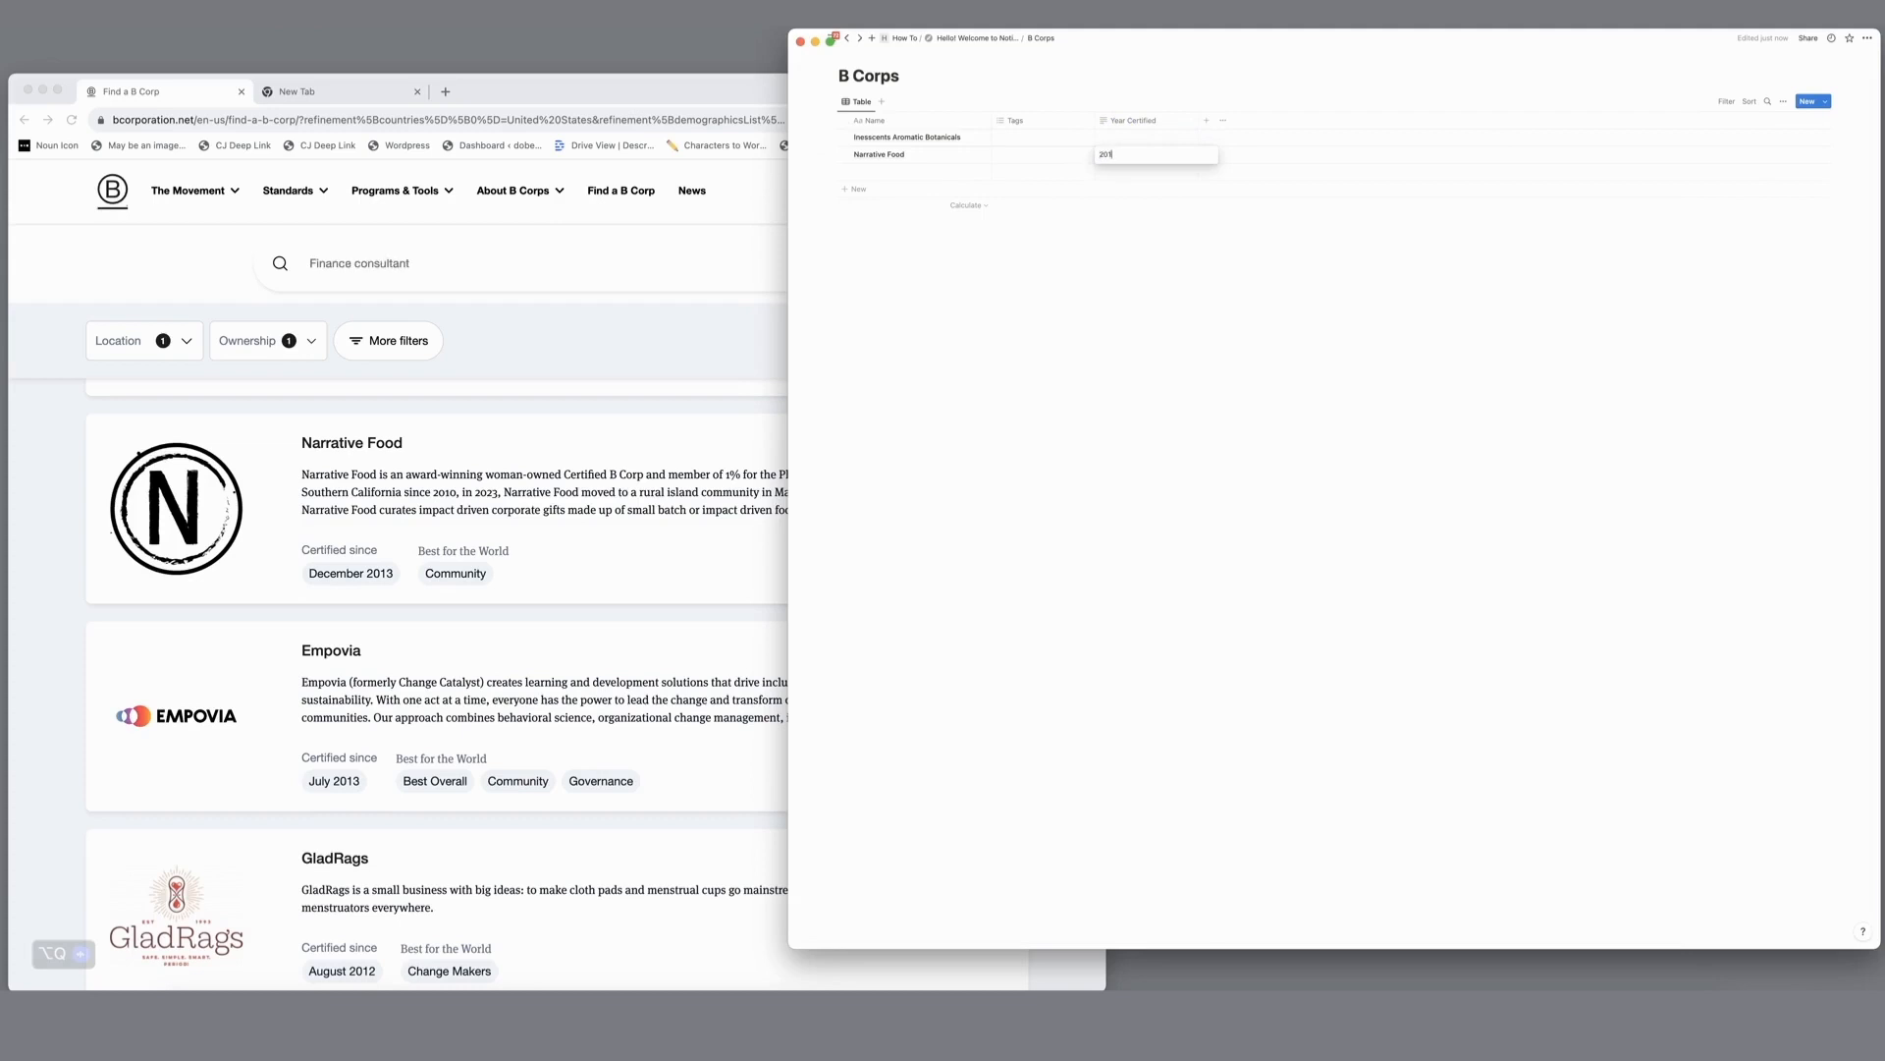
pyautogui.click(1121, 137)
pyautogui.click(1118, 135)
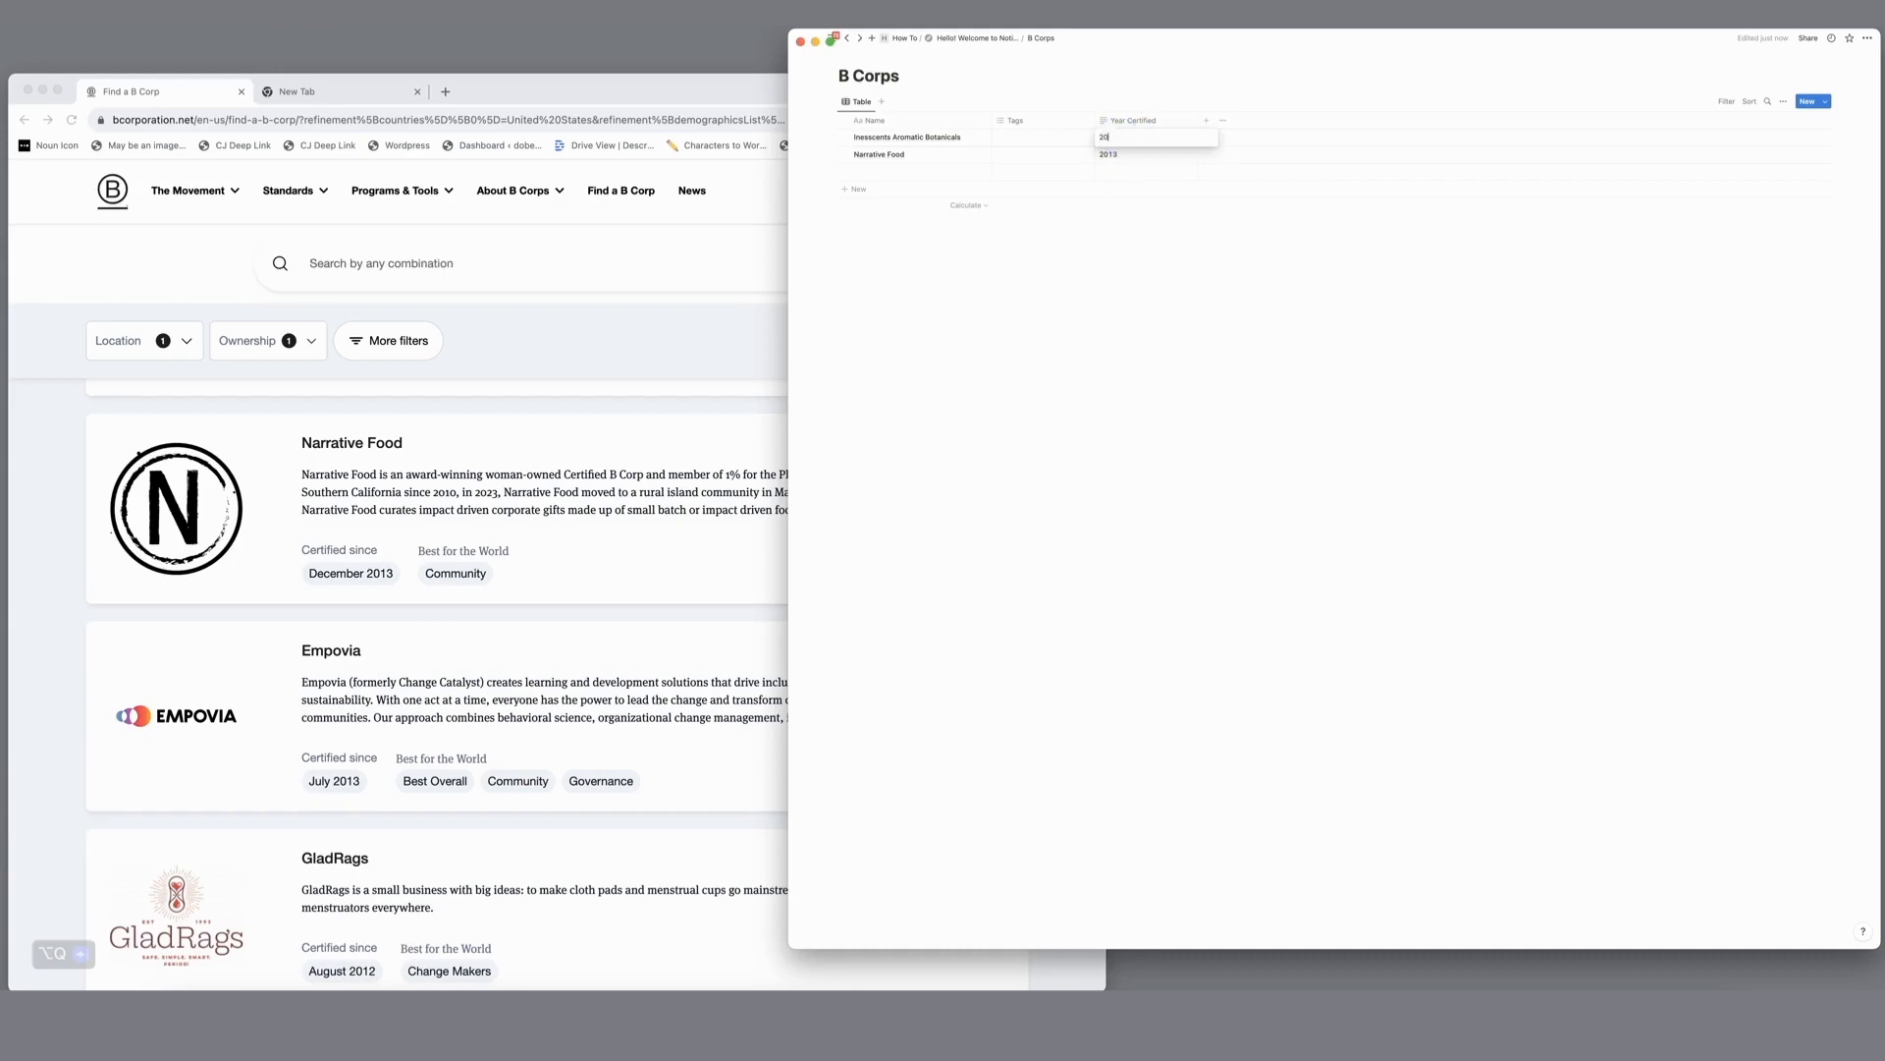
# Step: Find GladRags in the B Corp directory and add it as the third entry with 2012 as its Year Certified
pyautogui.click(896, 175)
pyautogui.click(882, 174)
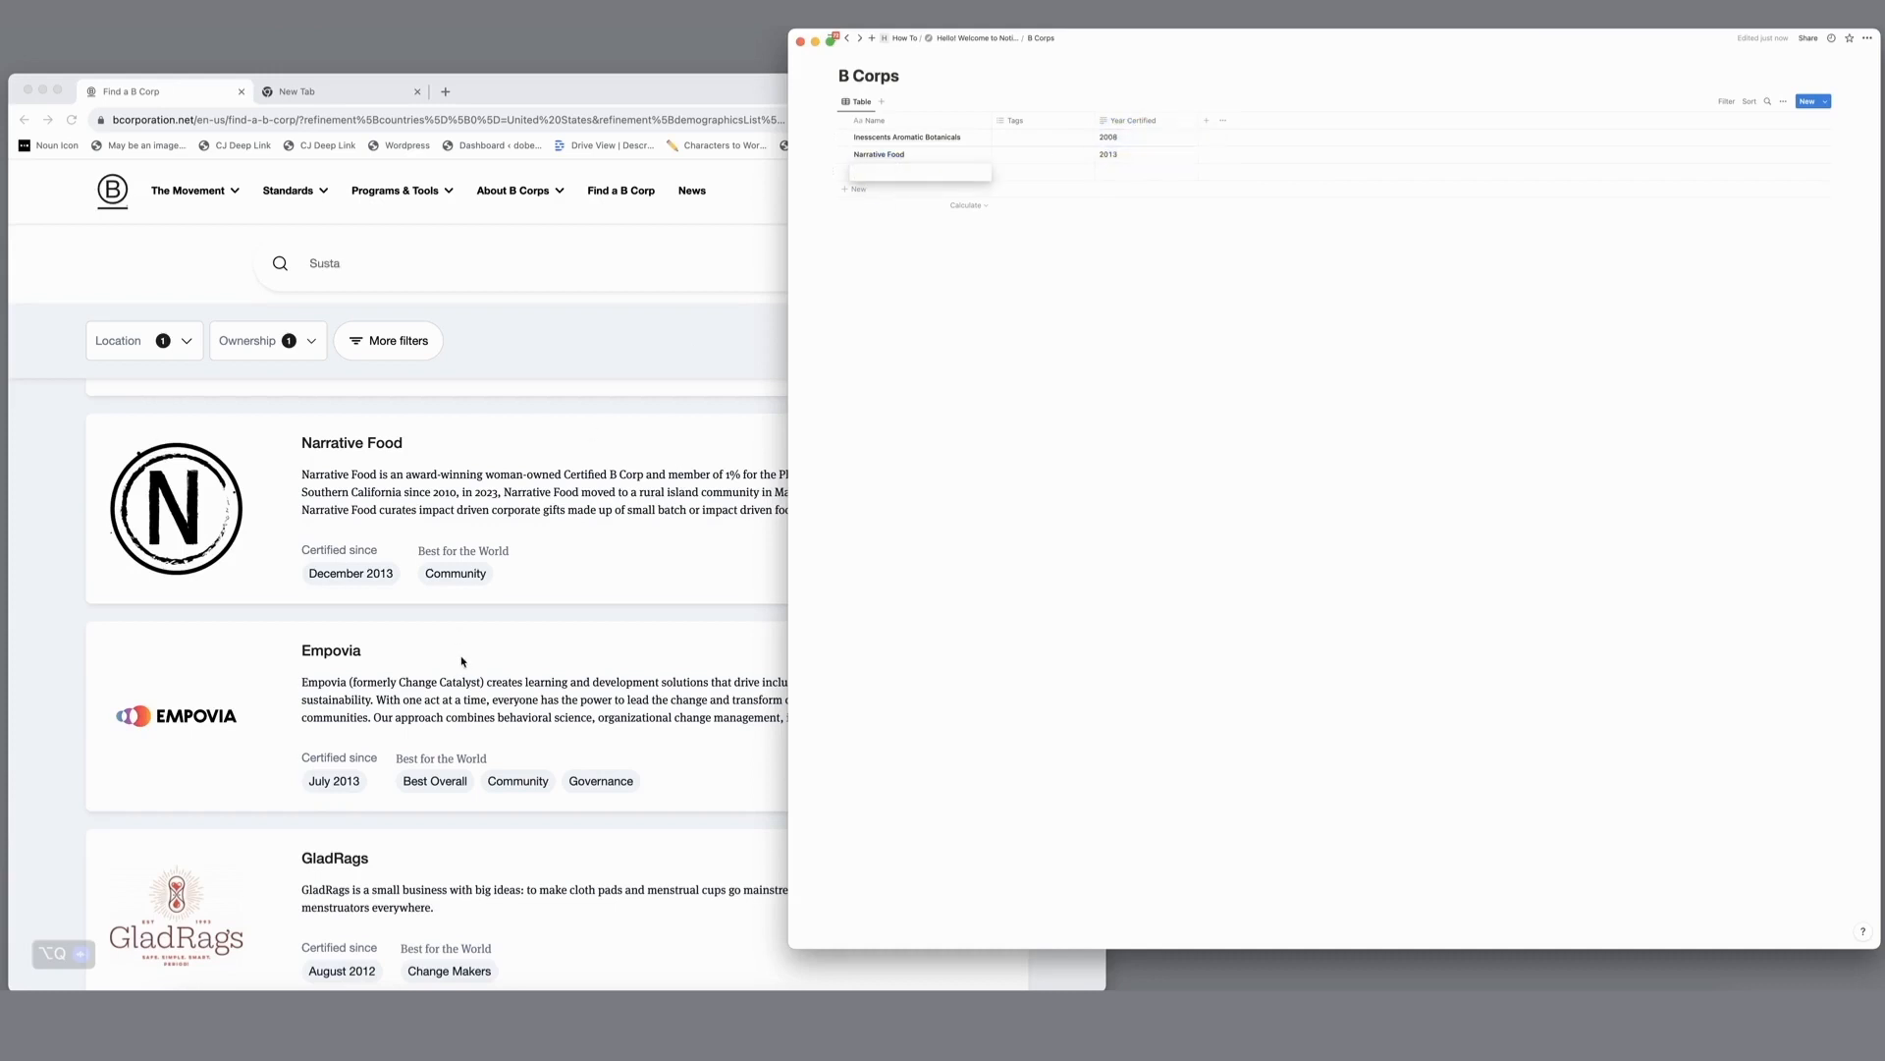
pyautogui.scroll(-5, 462, 661)
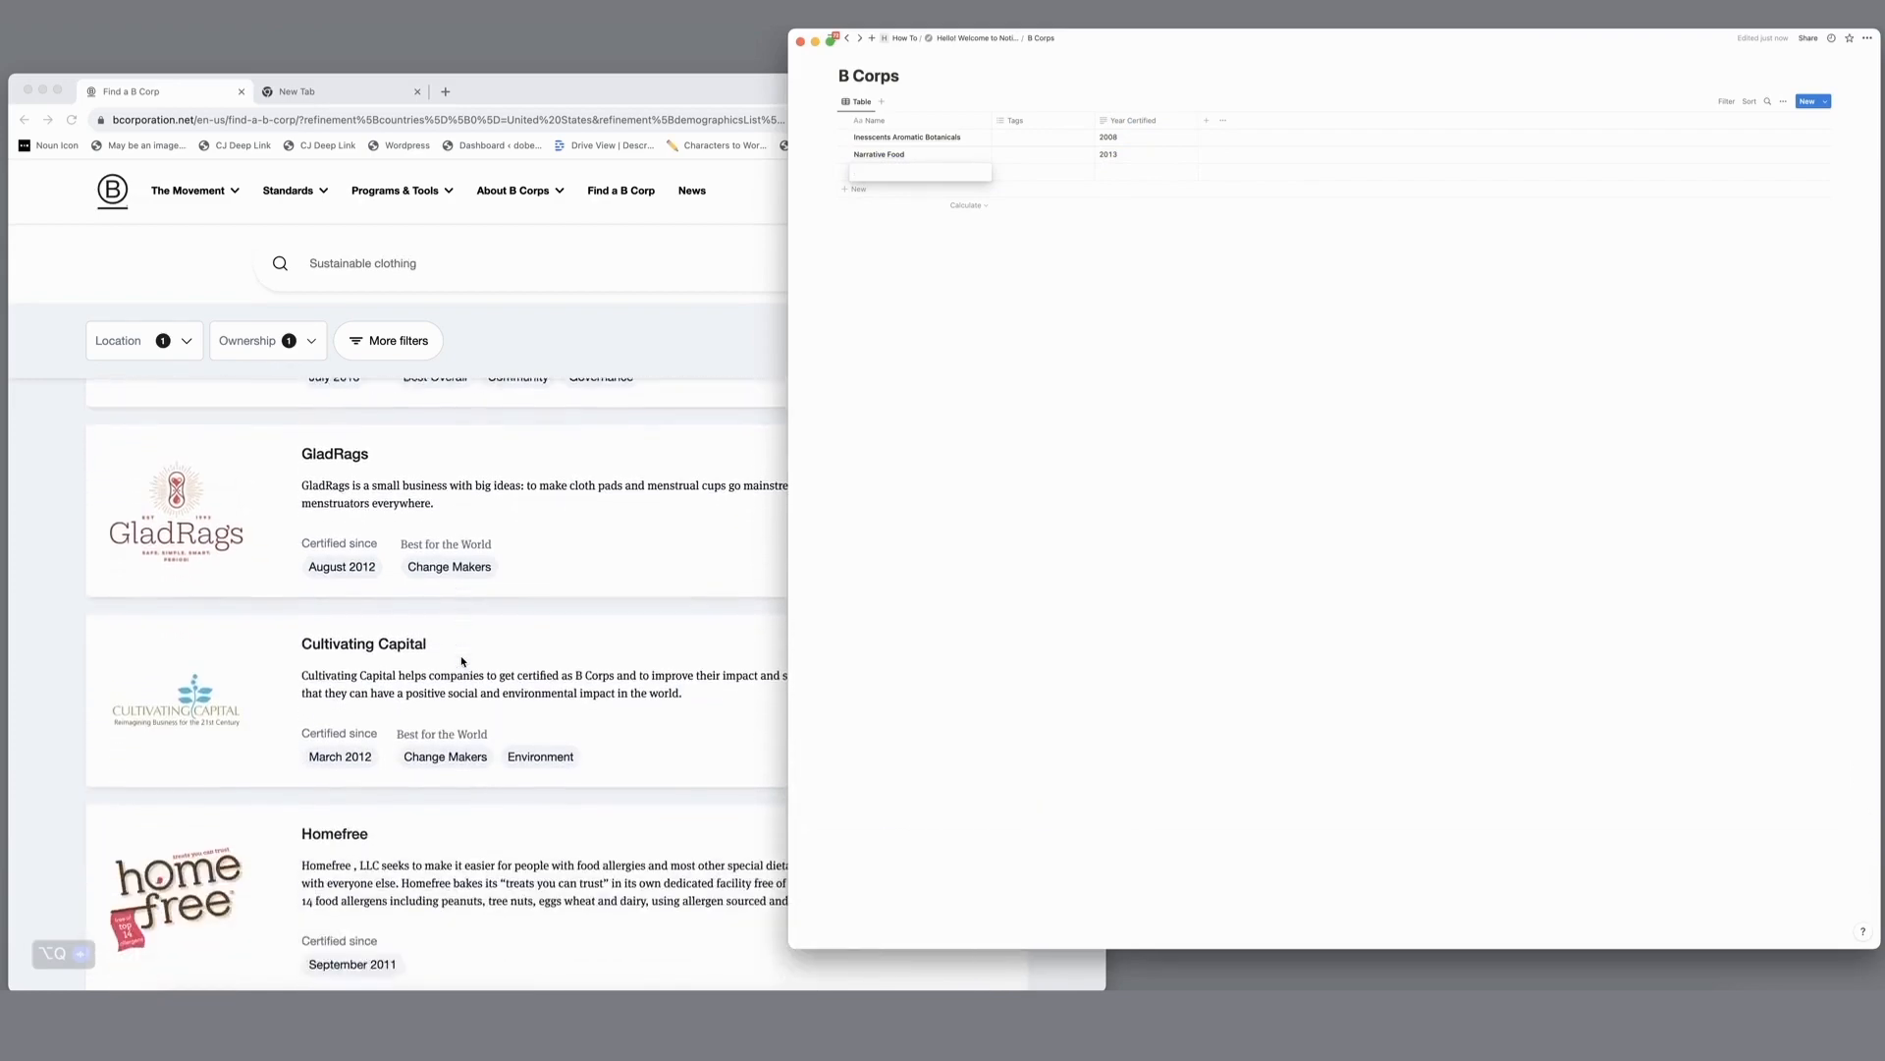
pyautogui.scroll(-3, 462, 661)
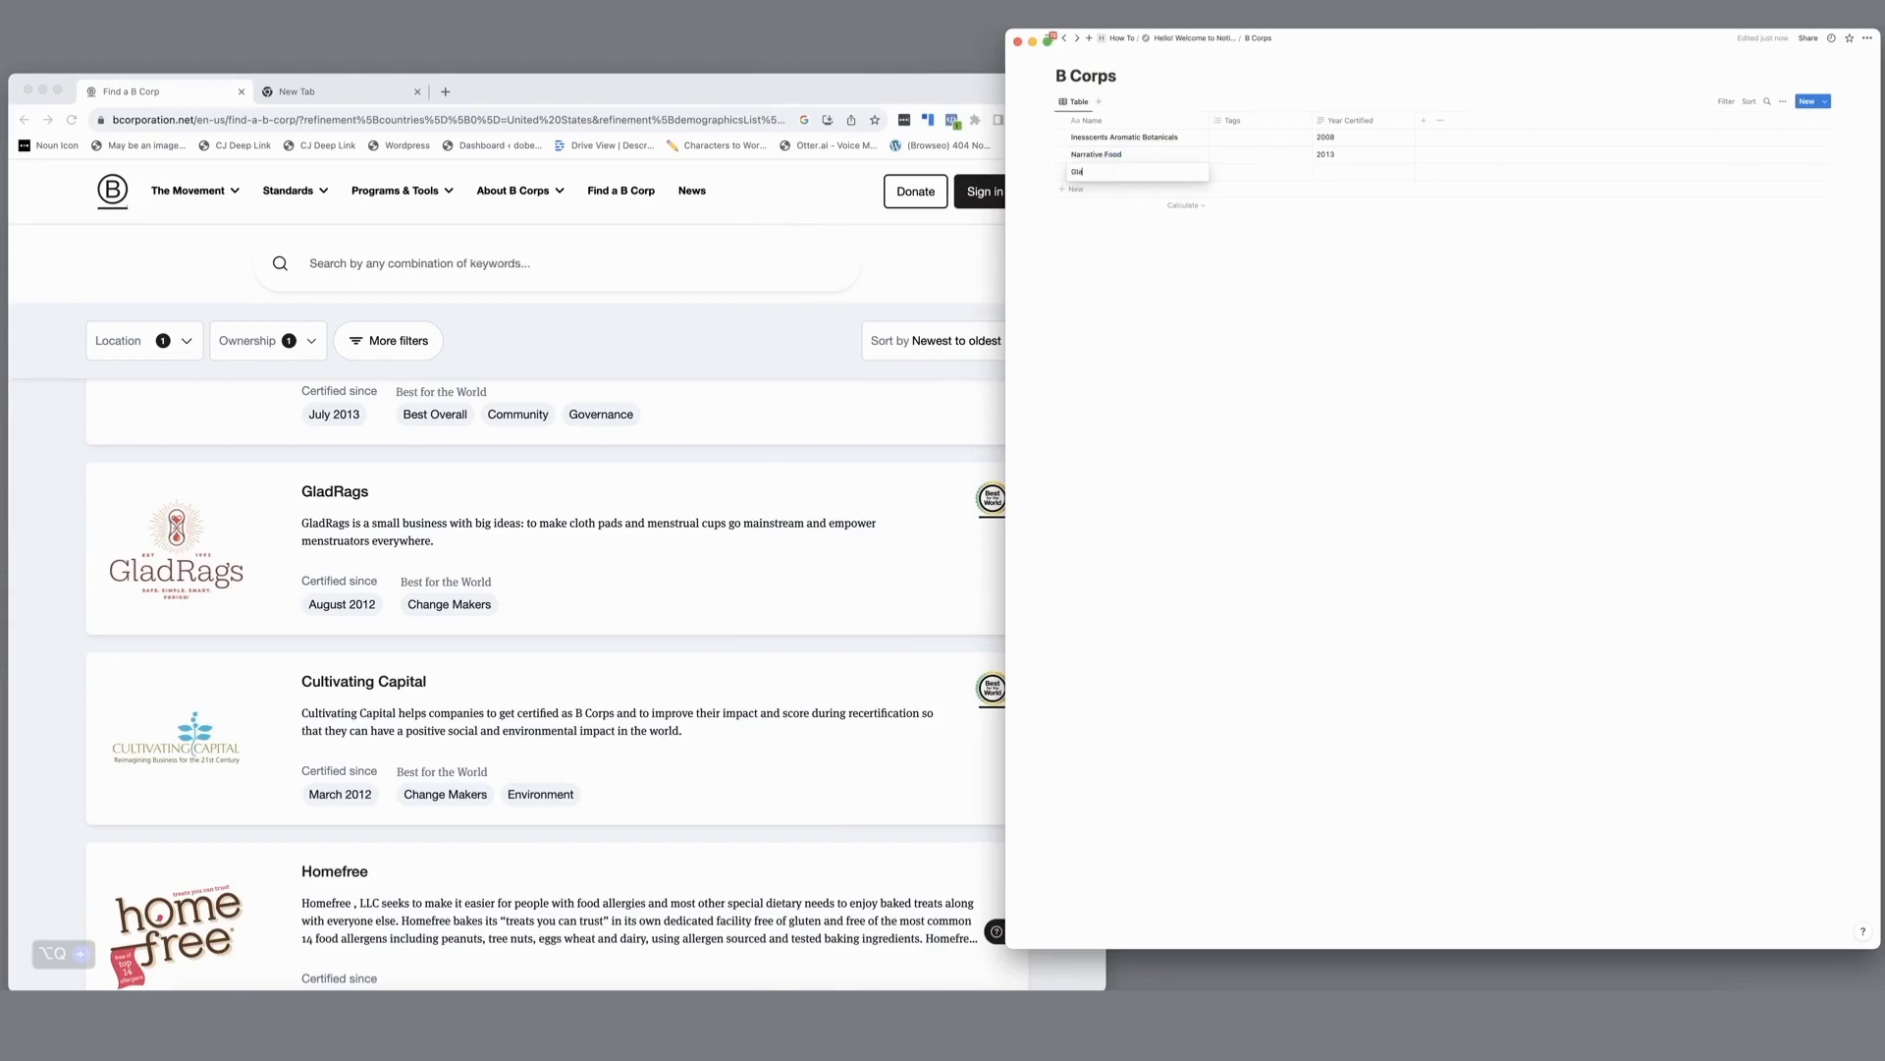
pyautogui.write('Rags')
pyautogui.press('Tab')
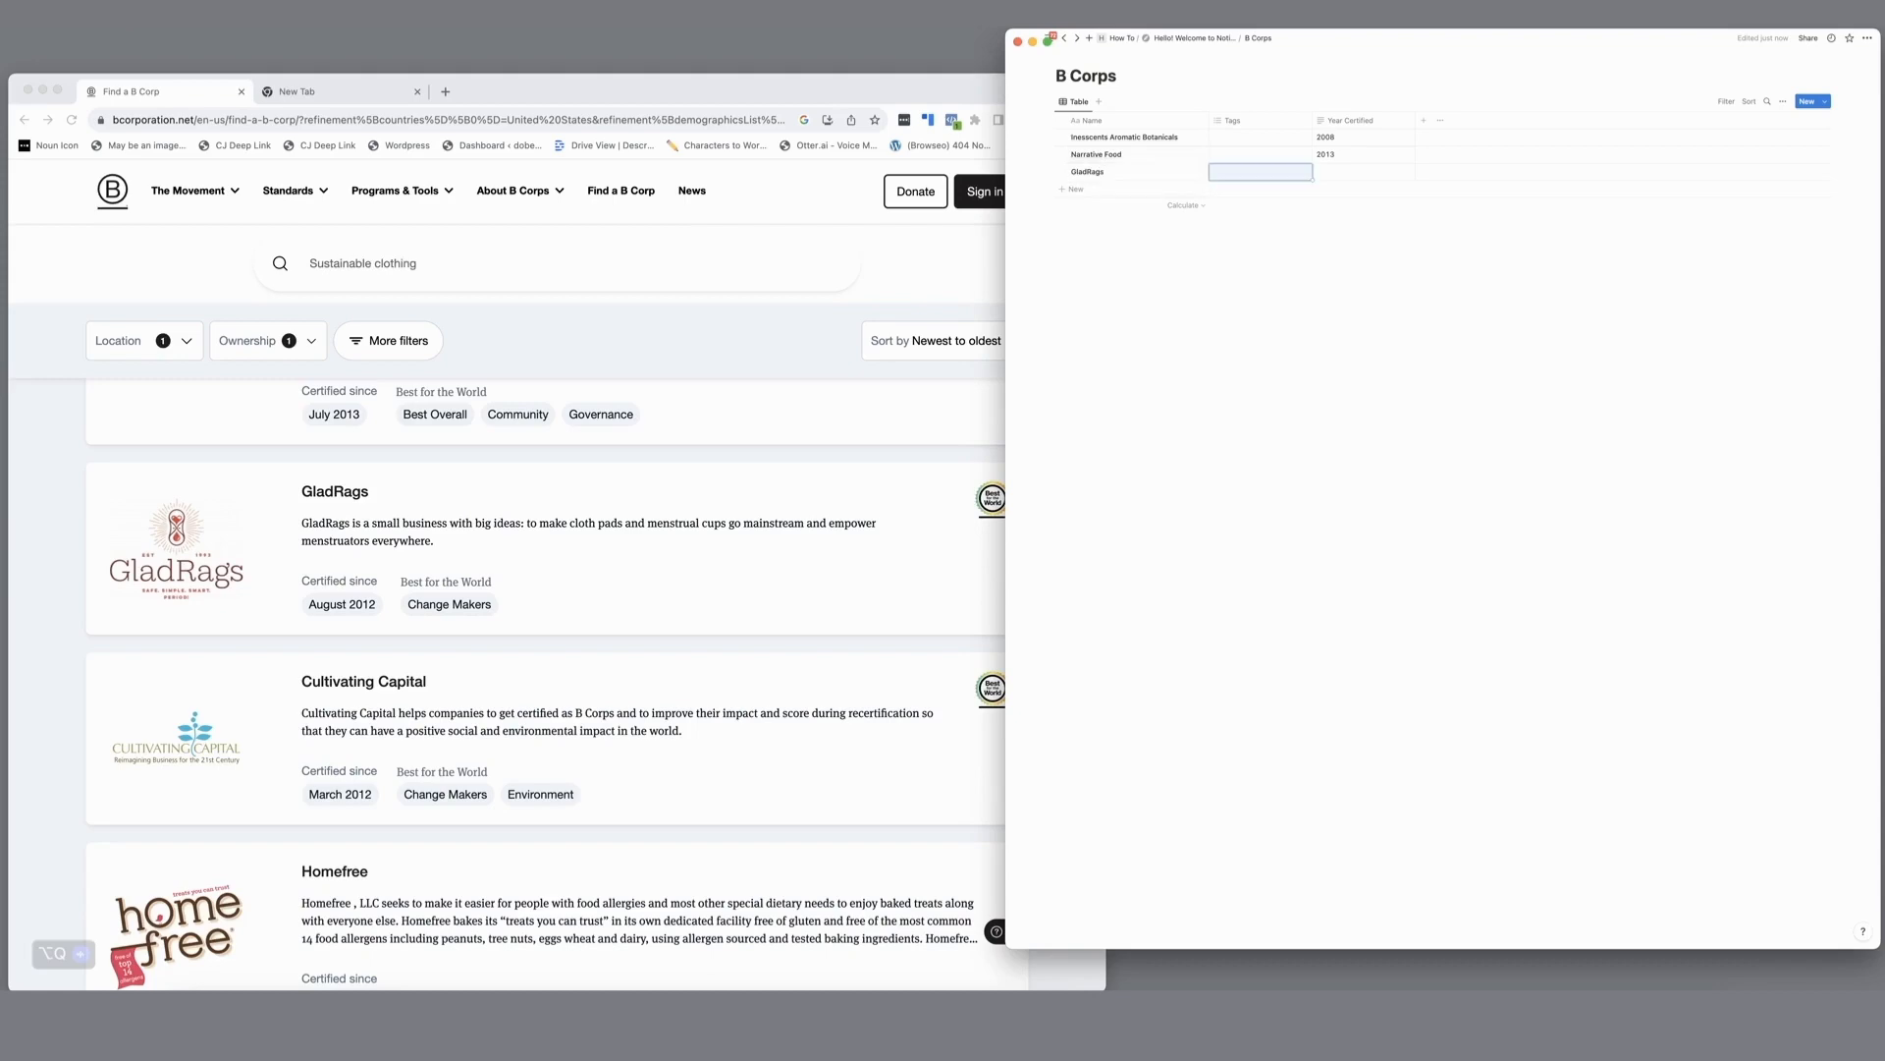
pyautogui.press('Tab')
pyautogui.write('2')
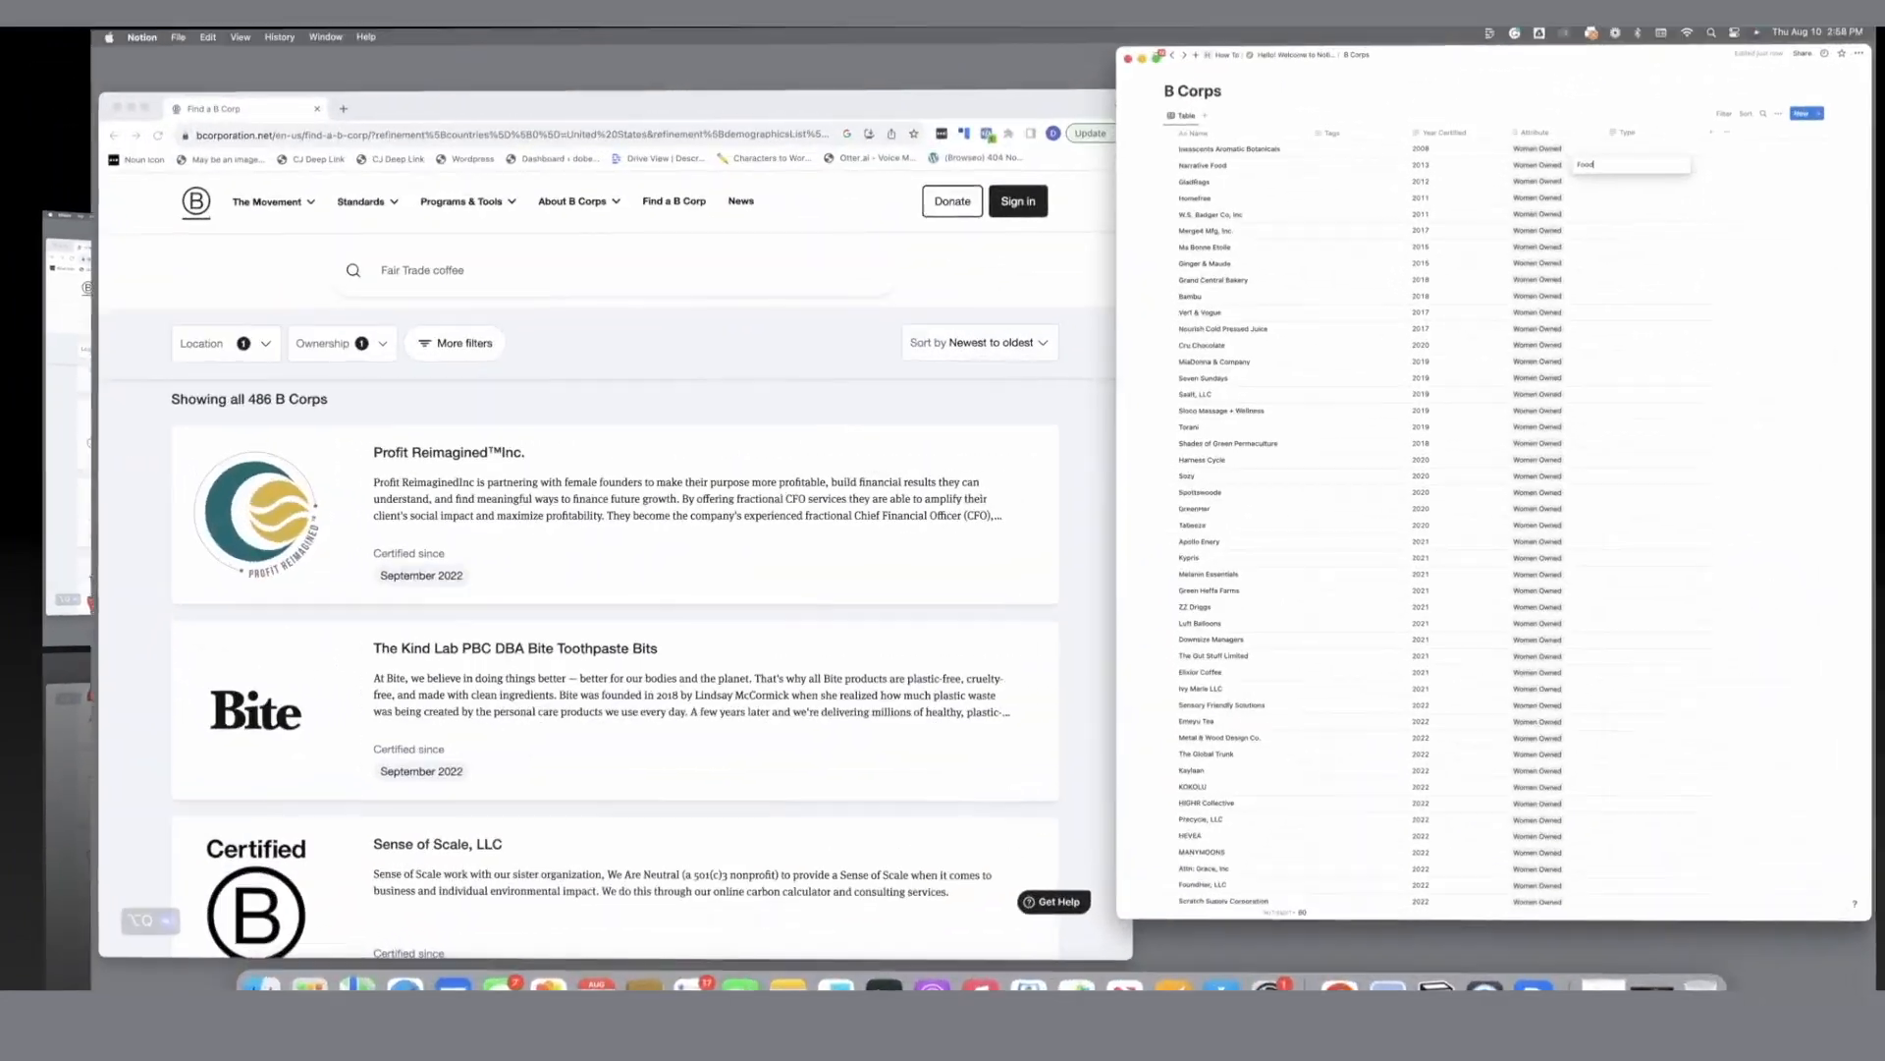
# Step: Fill in the Type property with Menstruation for GladRags and Clothing for Merge4 Mfg, Inc
pyautogui.click(1637, 171)
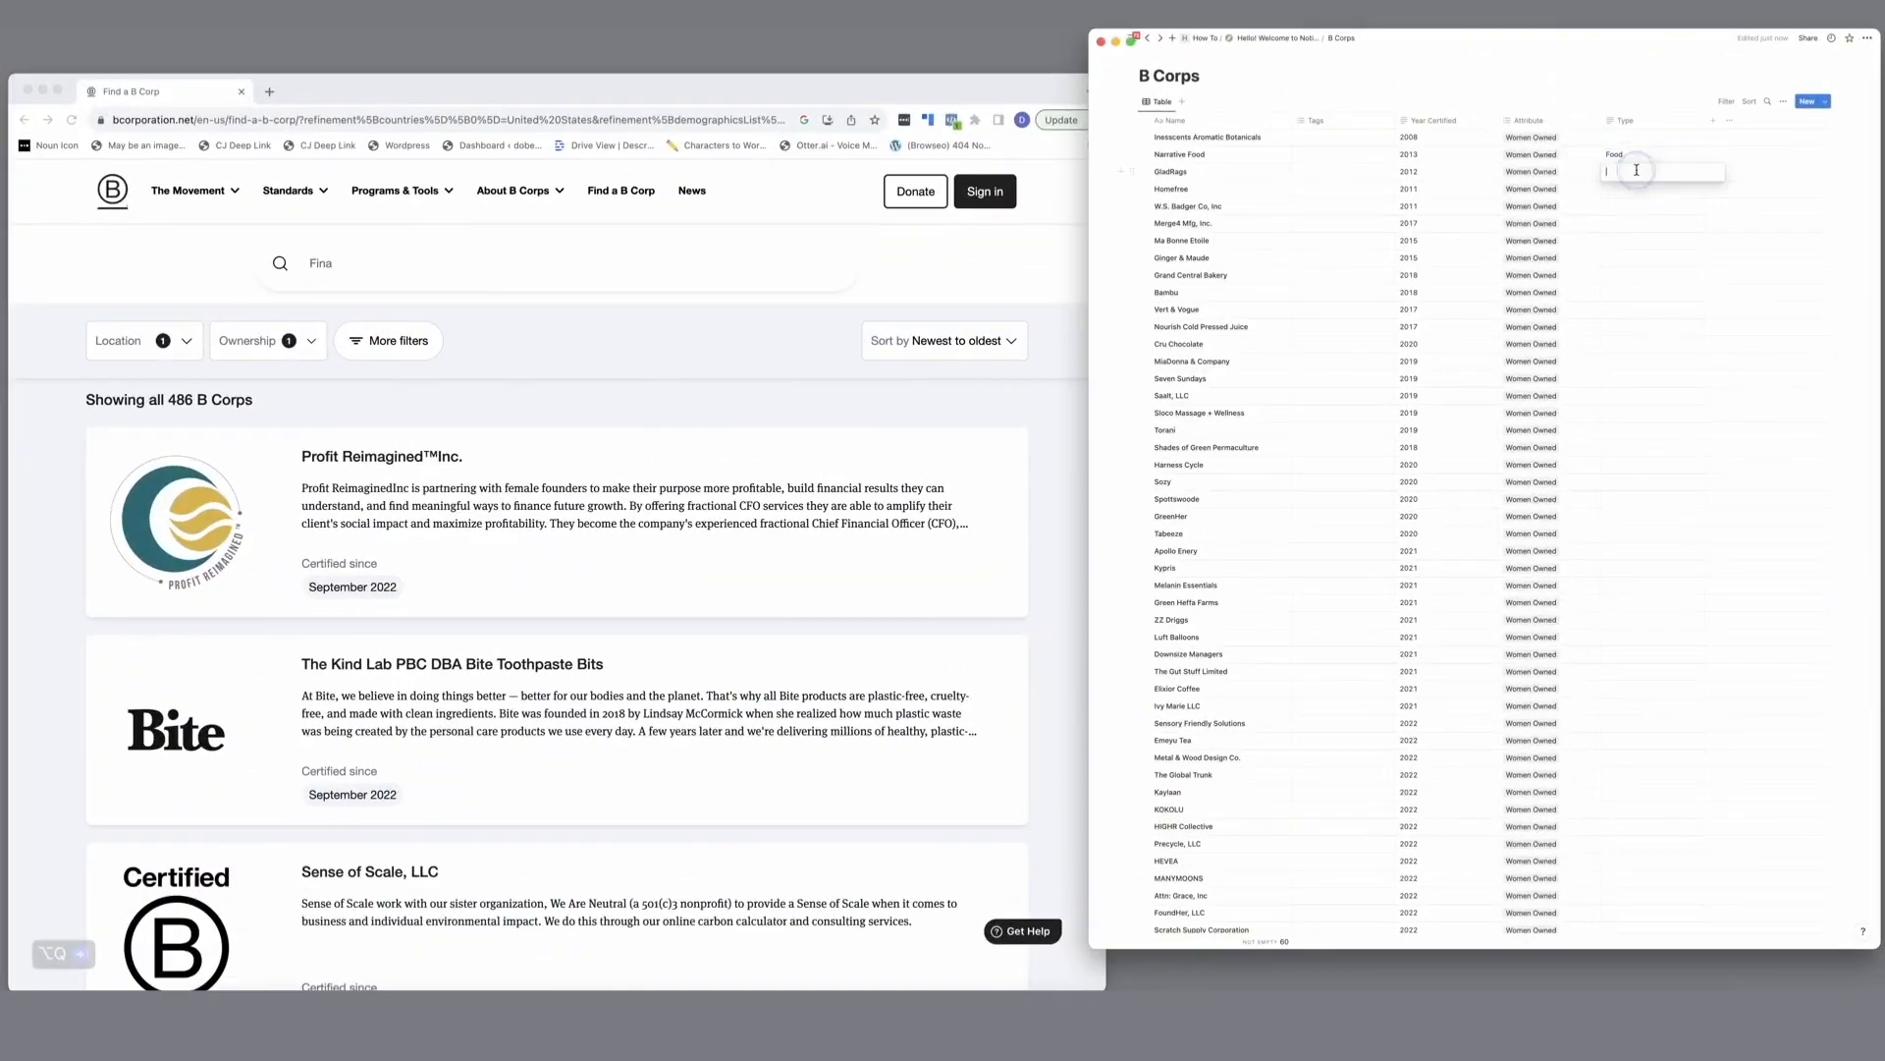
pyautogui.write('Menstruation')
pyautogui.click(1649, 226)
pyautogui.write('CLothing')
pyautogui.press('BackSpace')
pyautogui.press('BackSpace')
pyautogui.press('BackSpace')
pyautogui.press('BackSpace')
pyautogui.press('BackSpace')
pyautogui.press('BackSpace')
pyautogui.write('thing')
# Step: Set Type to Food for Grand Central Bakery, Nourish Cold Pressed Juice and Cru Chocolate, and to Menstruation for Saalt, LLC
pyautogui.click(1651, 280)
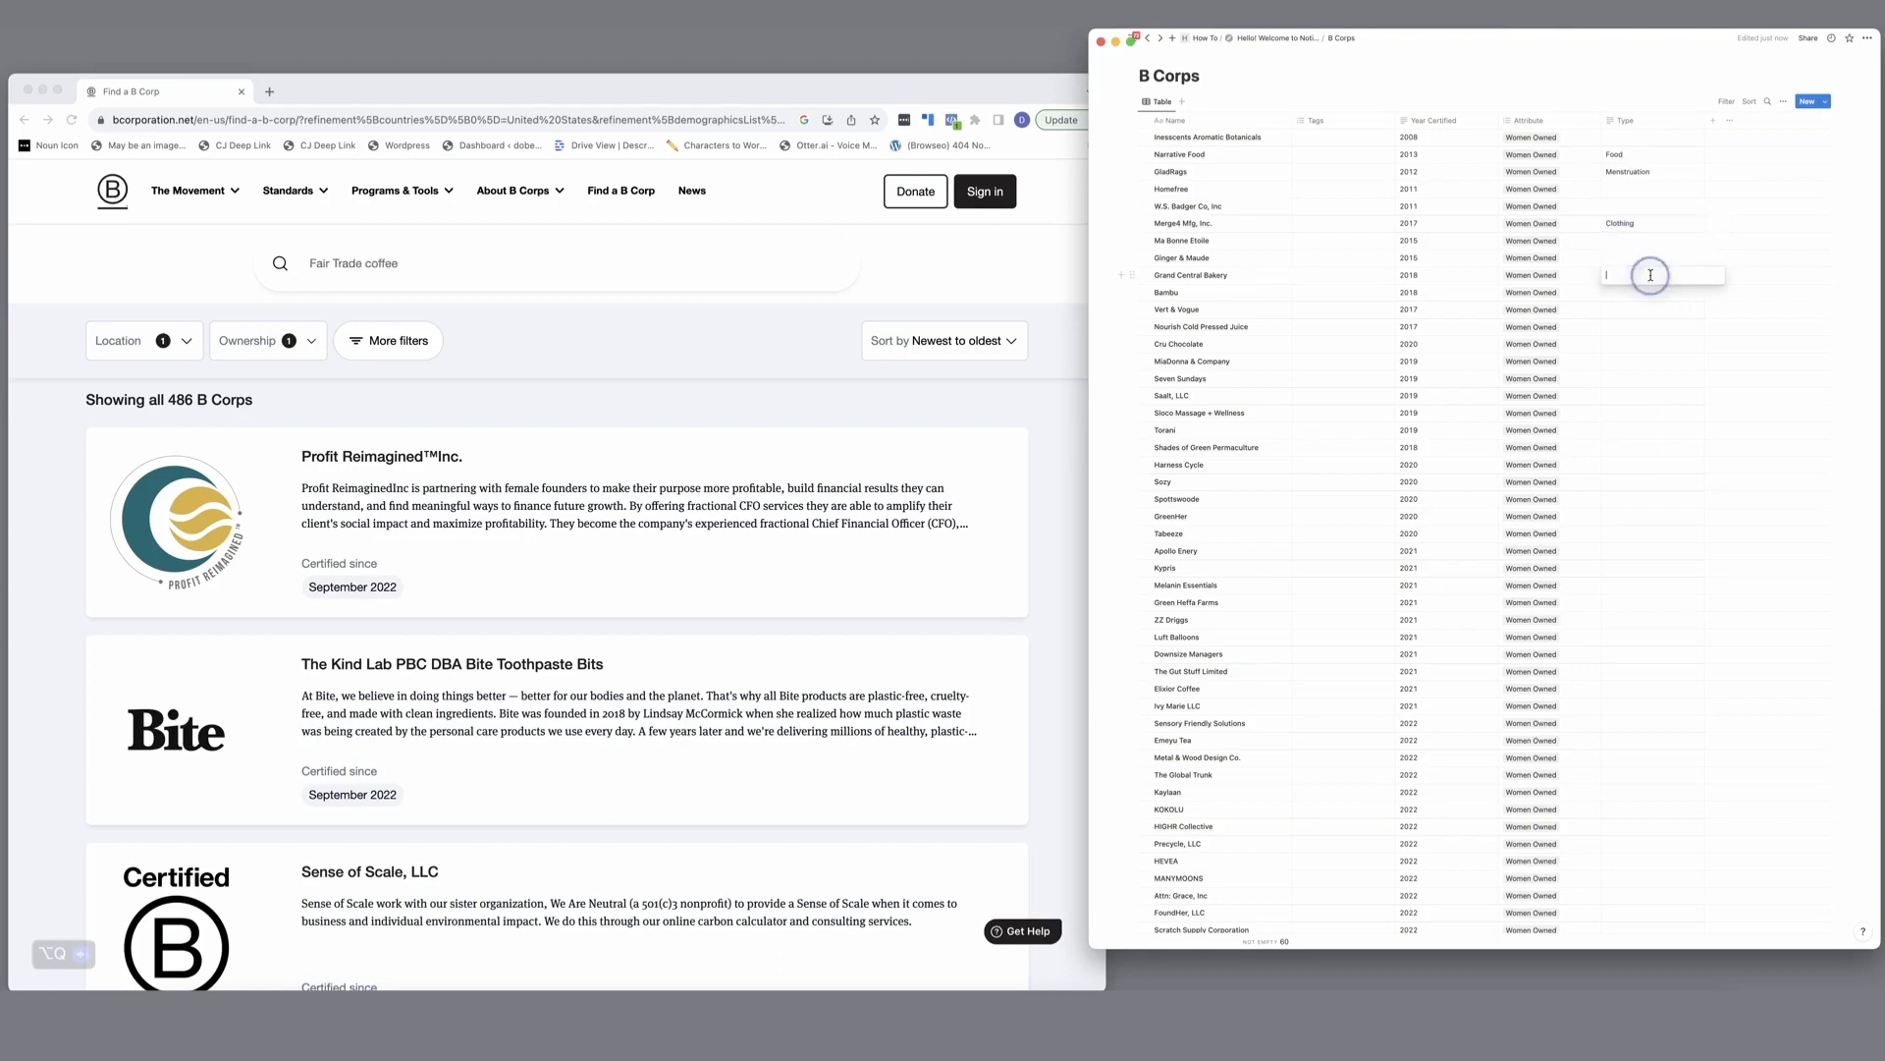
pyautogui.write('Food')
pyautogui.click(1640, 330)
pyautogui.write('Foo')
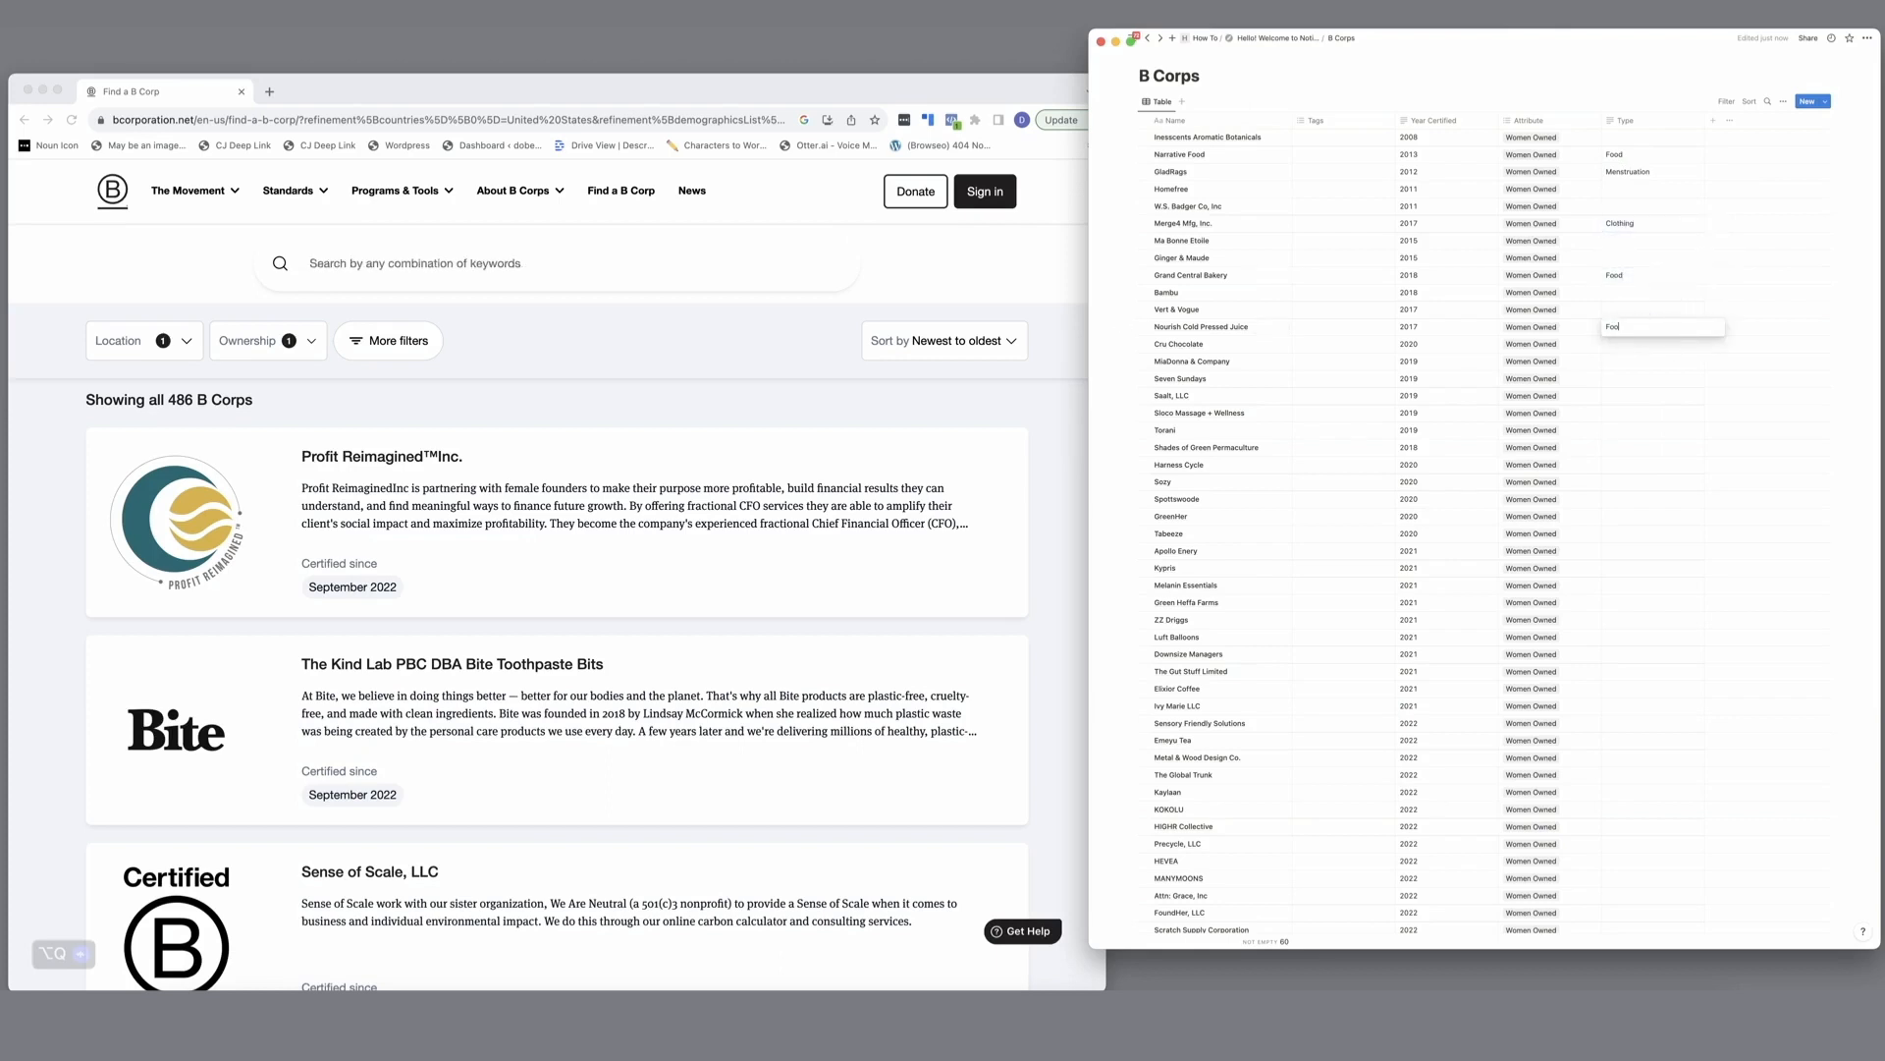
pyautogui.click(1624, 347)
pyautogui.click(1625, 348)
pyautogui.write('Food')
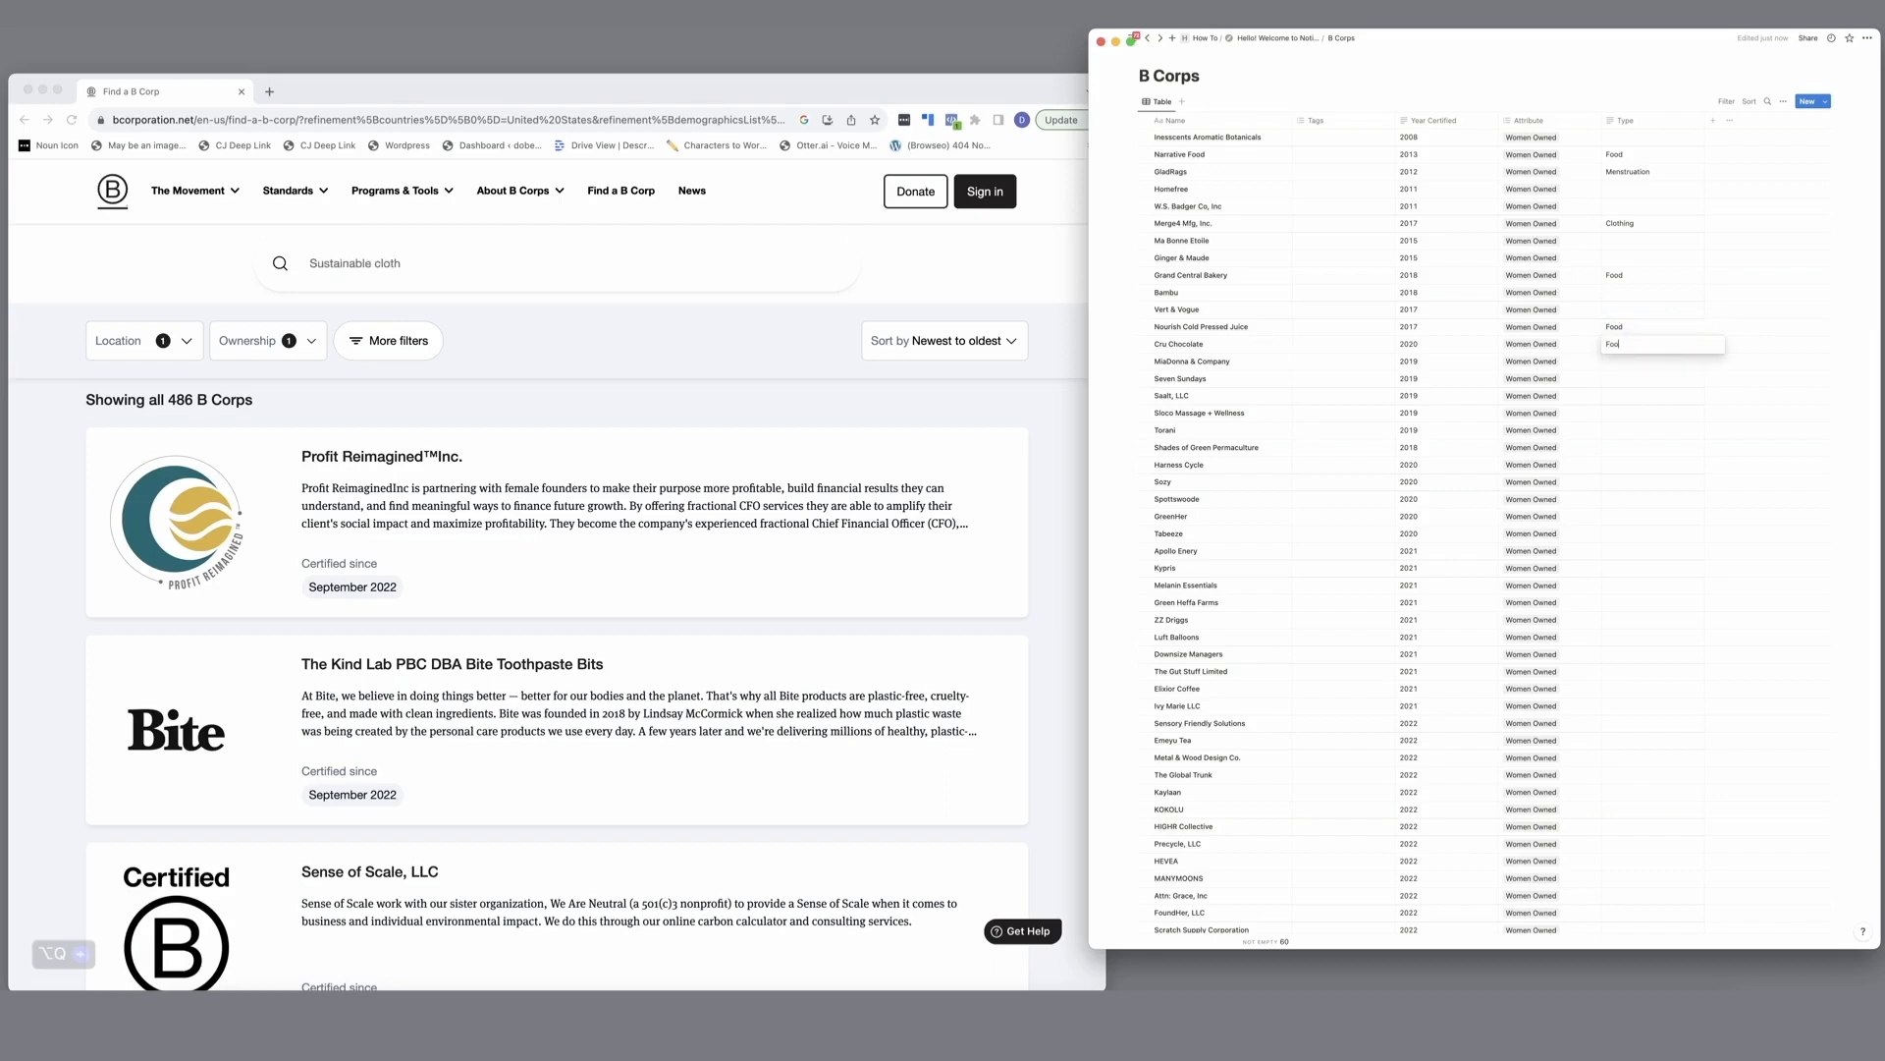
pyautogui.click(1623, 398)
pyautogui.write('Menstruation')
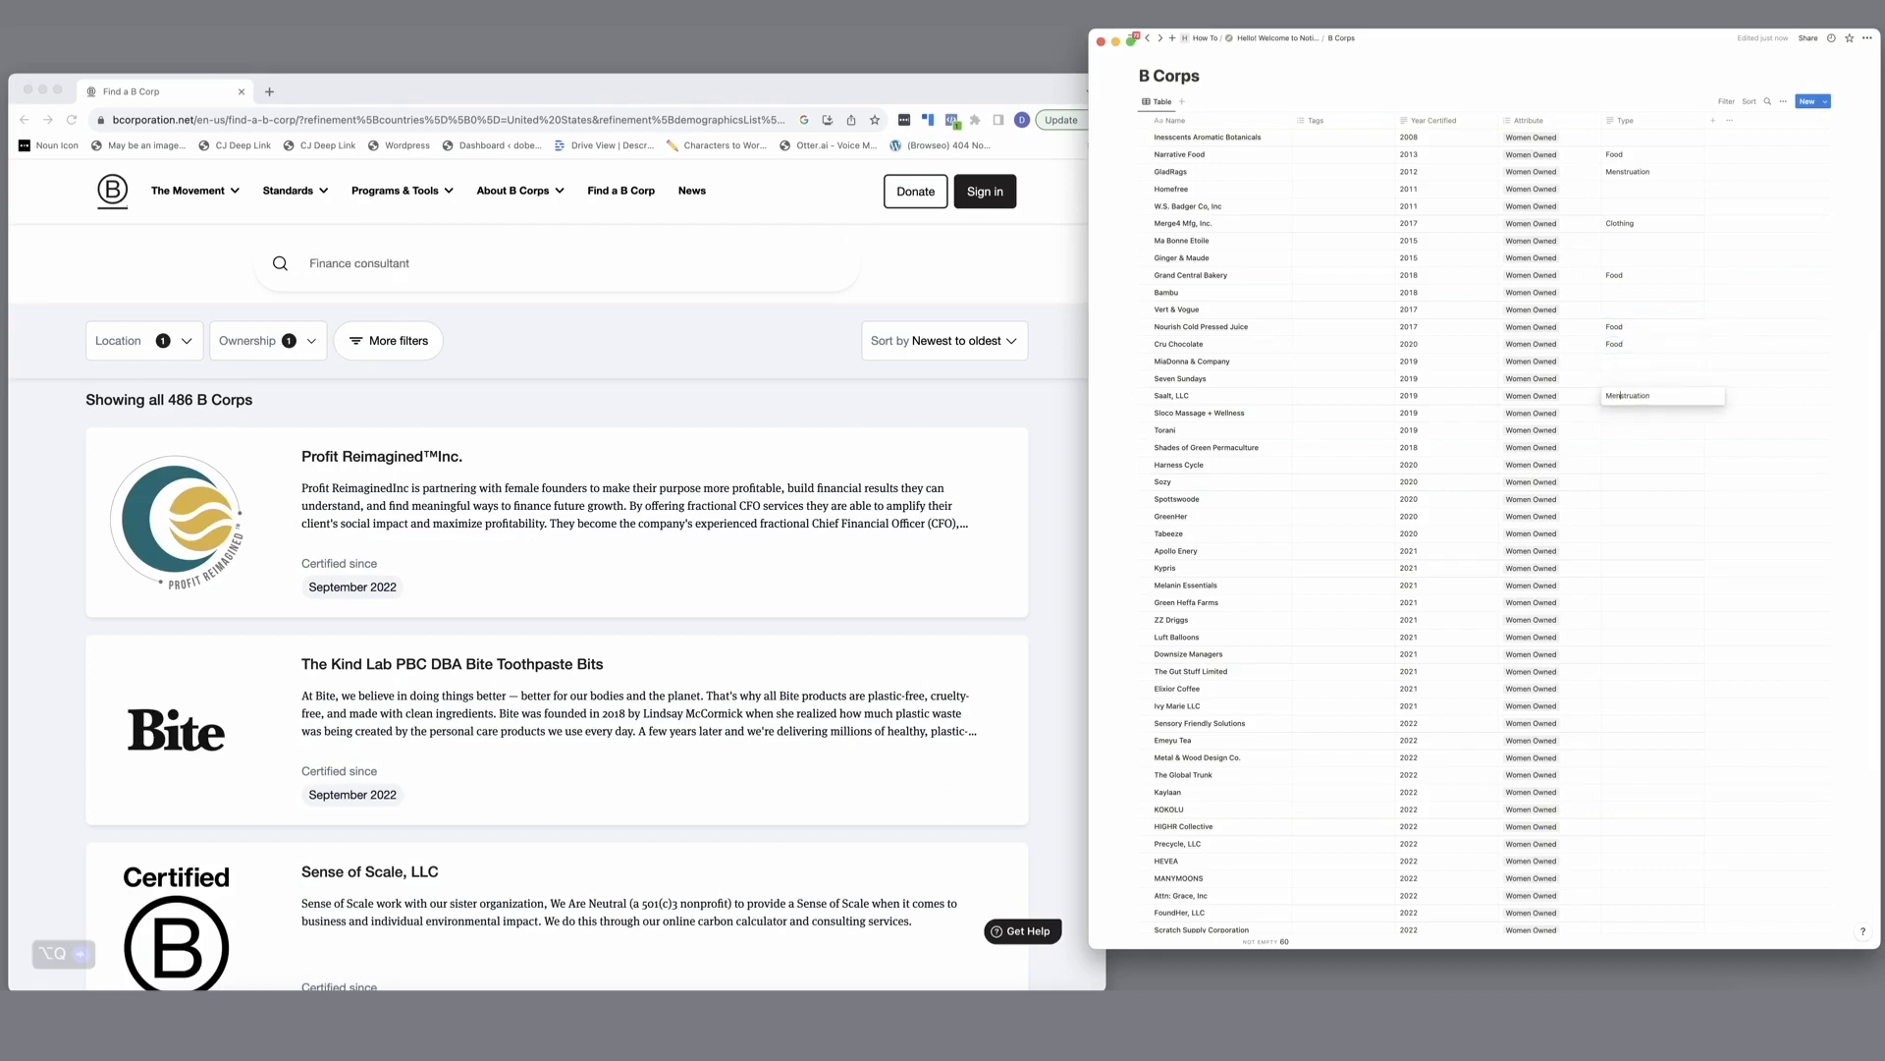
# Step: Change the Type property from plain text to a multi-select property
pyautogui.click(1649, 126)
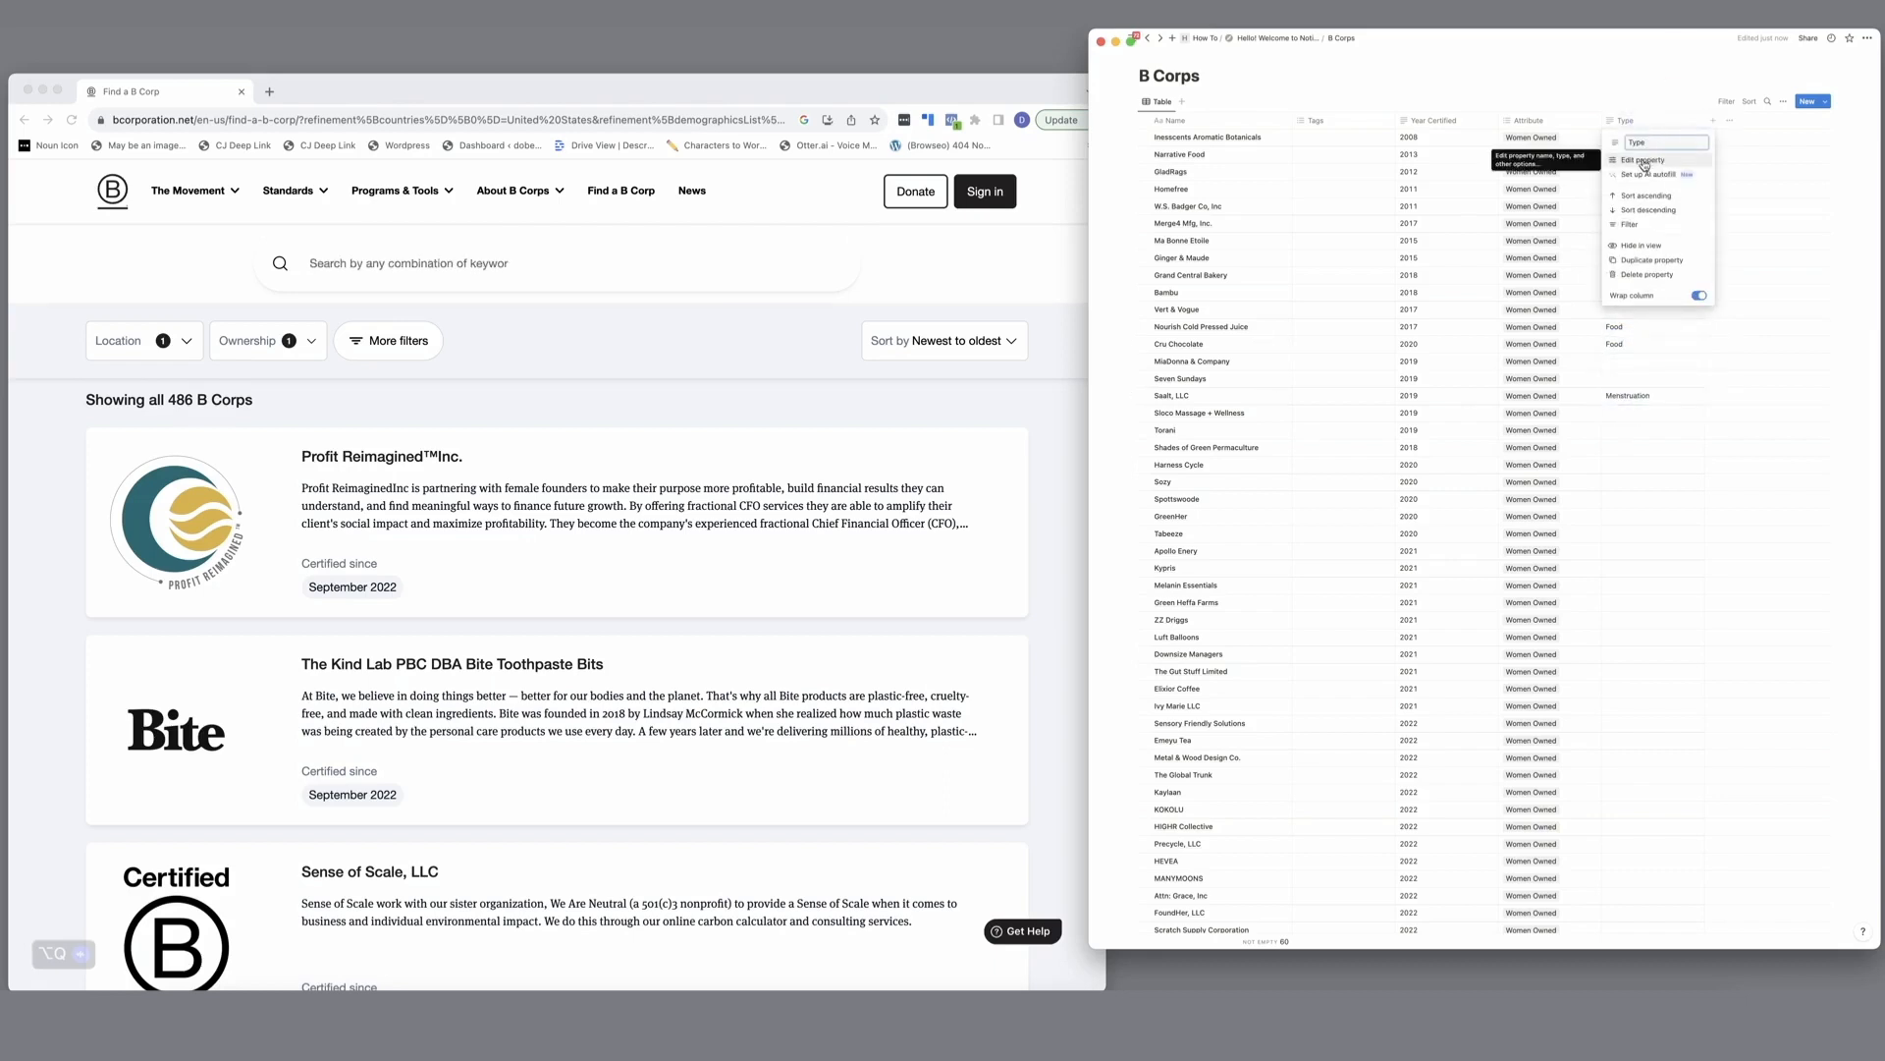
pyautogui.click(1650, 165)
pyautogui.click(1717, 120)
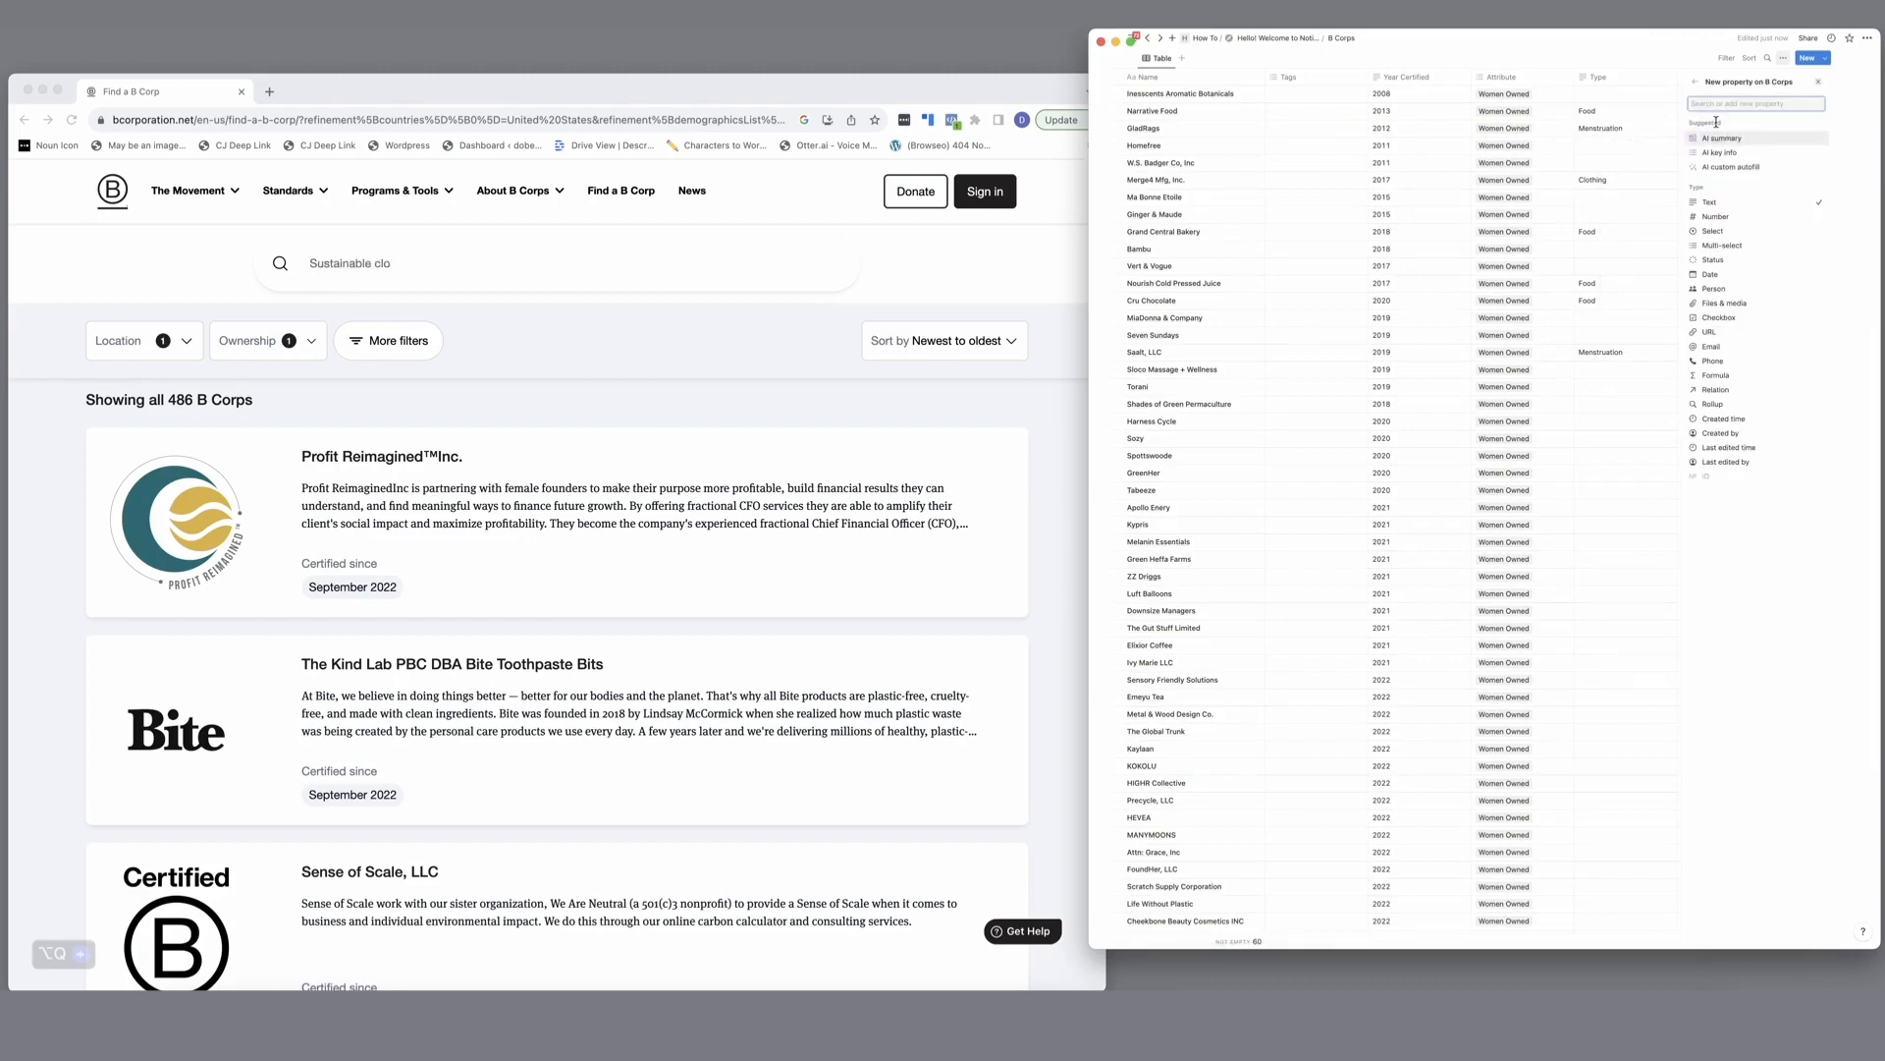
pyautogui.click(1724, 246)
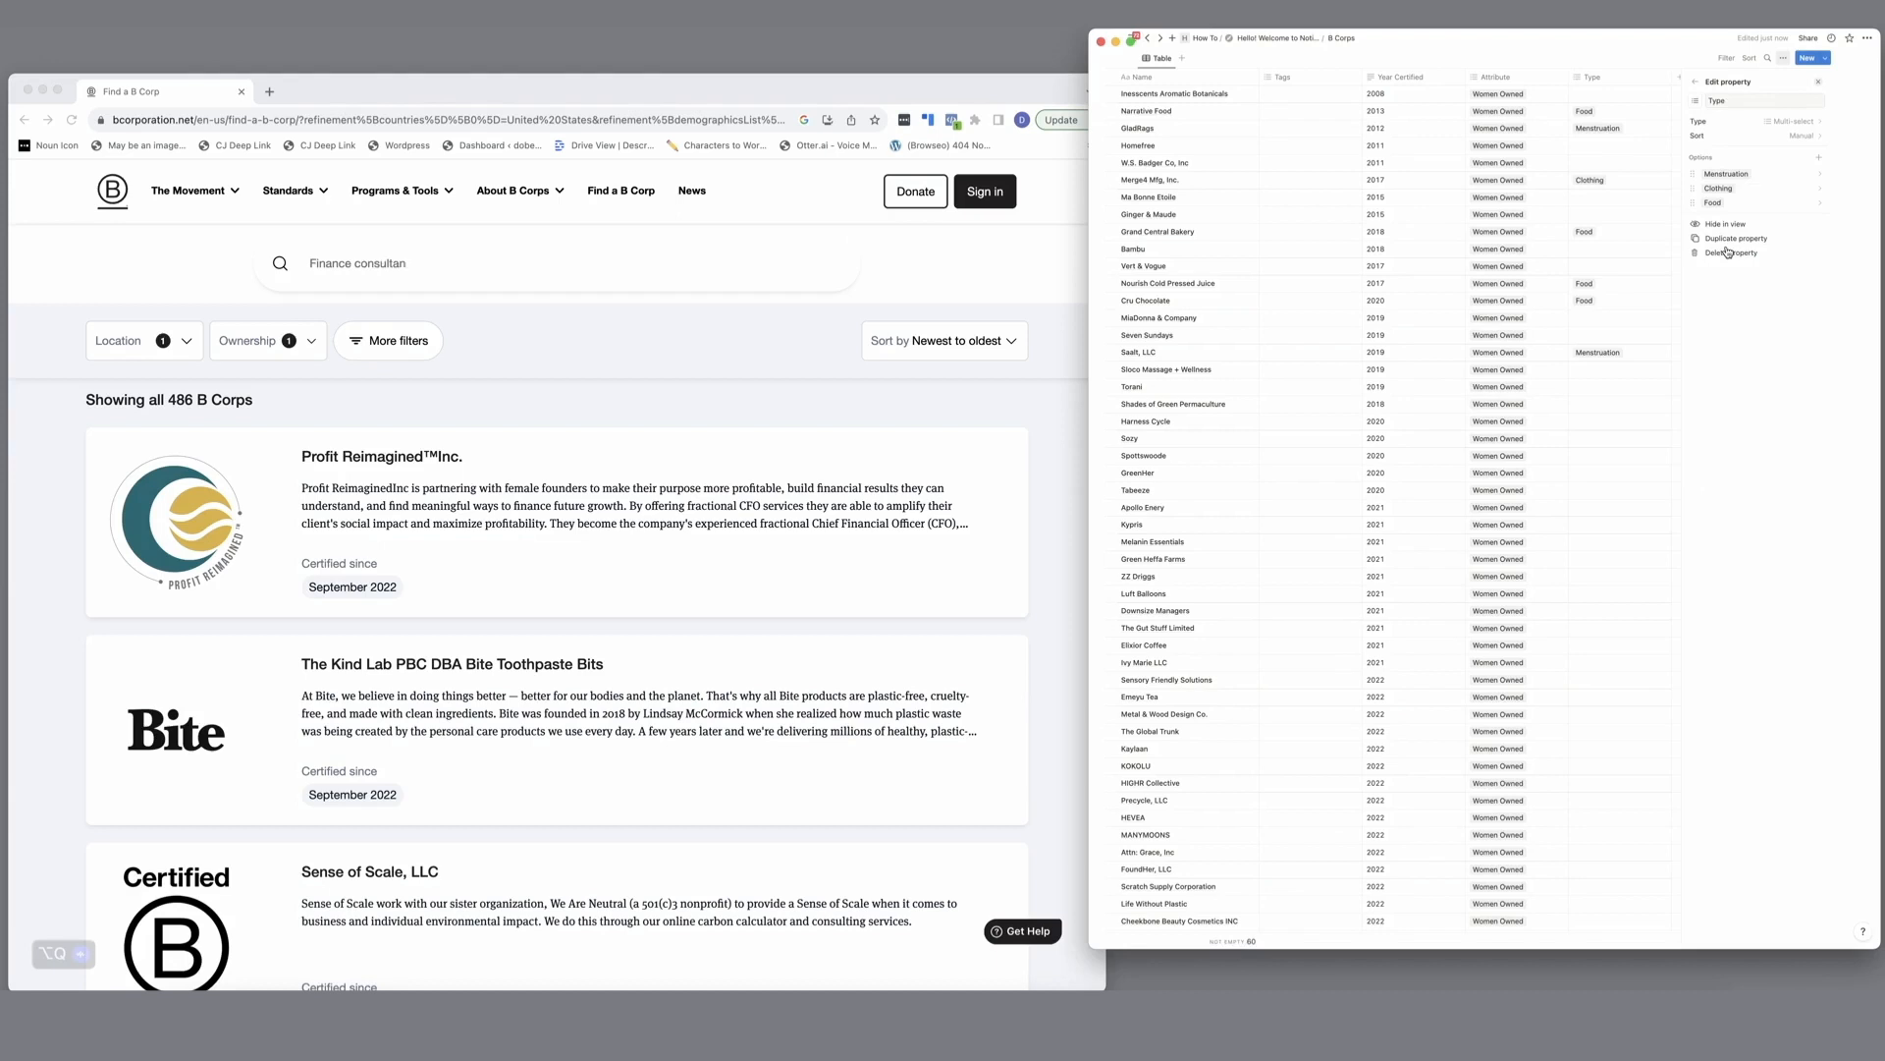
# Step: Assign the existing Food option to Torani in the Type property
pyautogui.click(1599, 385)
pyautogui.write('Food')
pyautogui.press('Return')
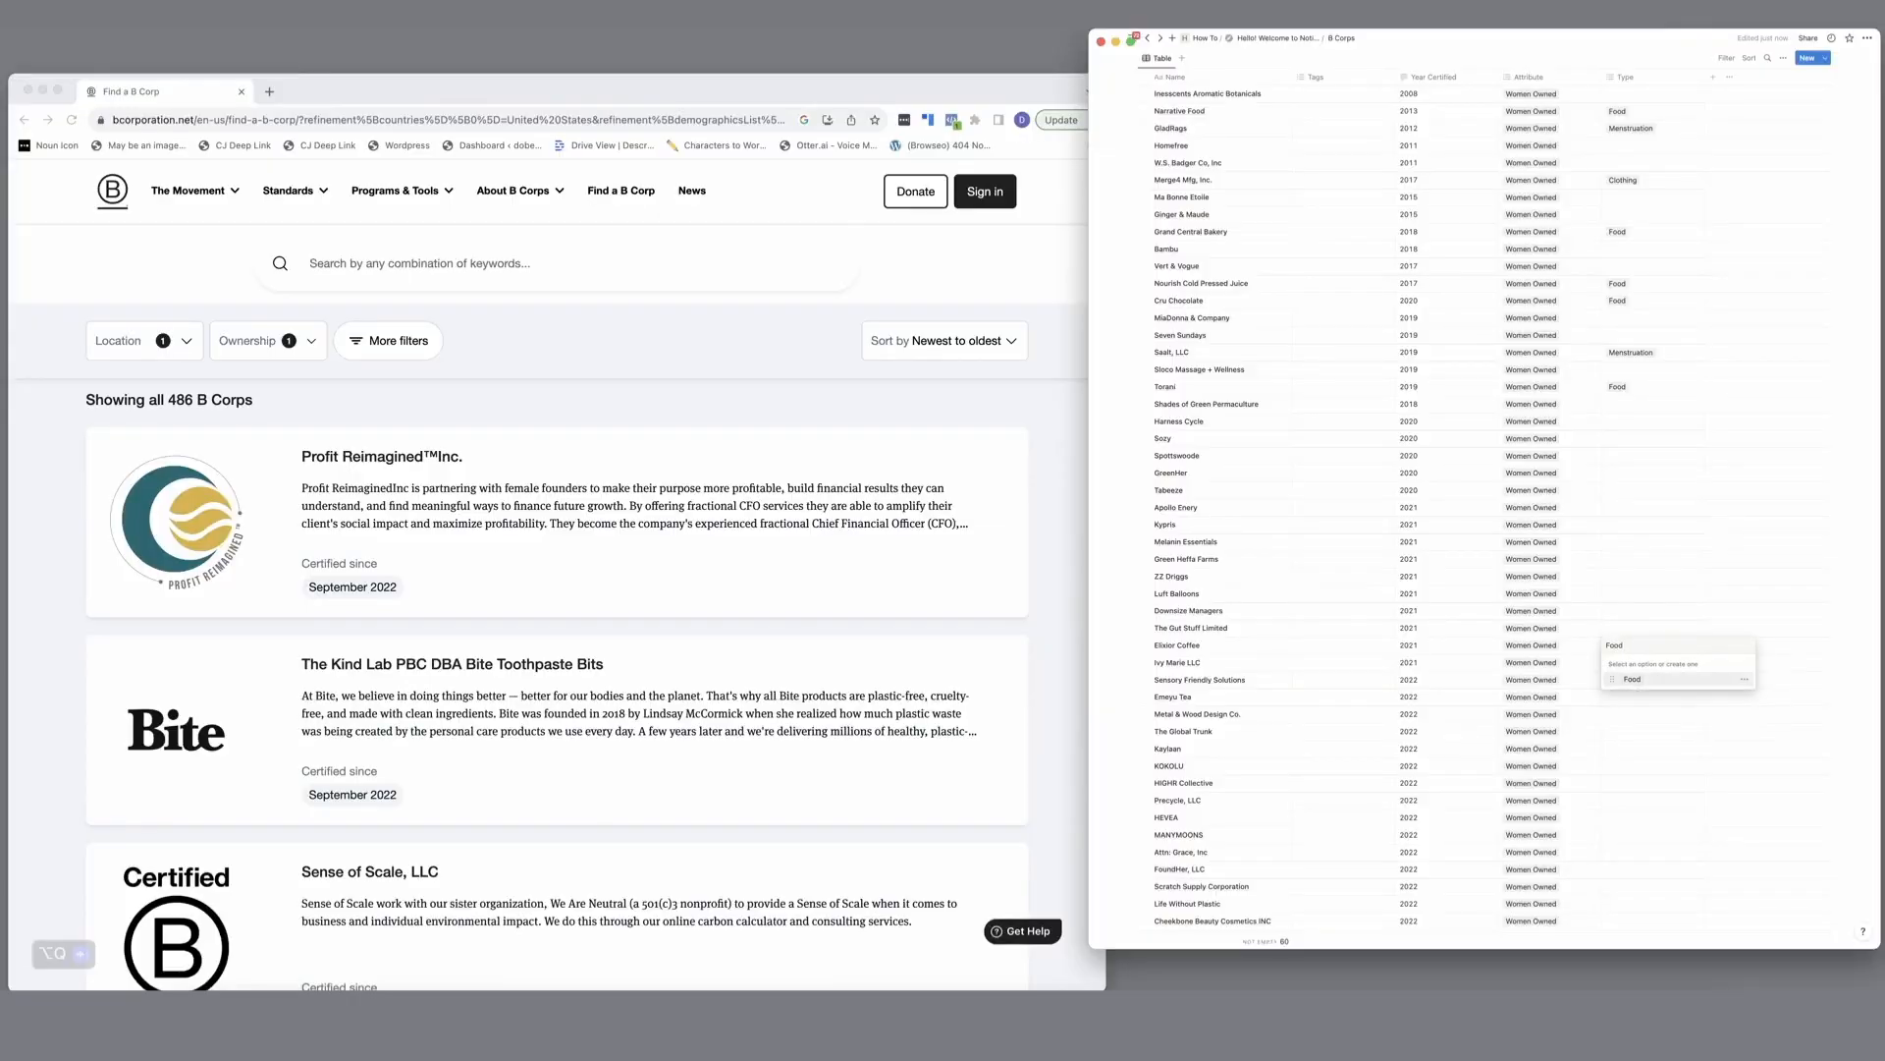
# Step: Try to assign the existing Food option to Emeyu Tea in the Type property
pyautogui.click(1620, 697)
pyautogui.click(1621, 697)
pyautogui.write('Food')
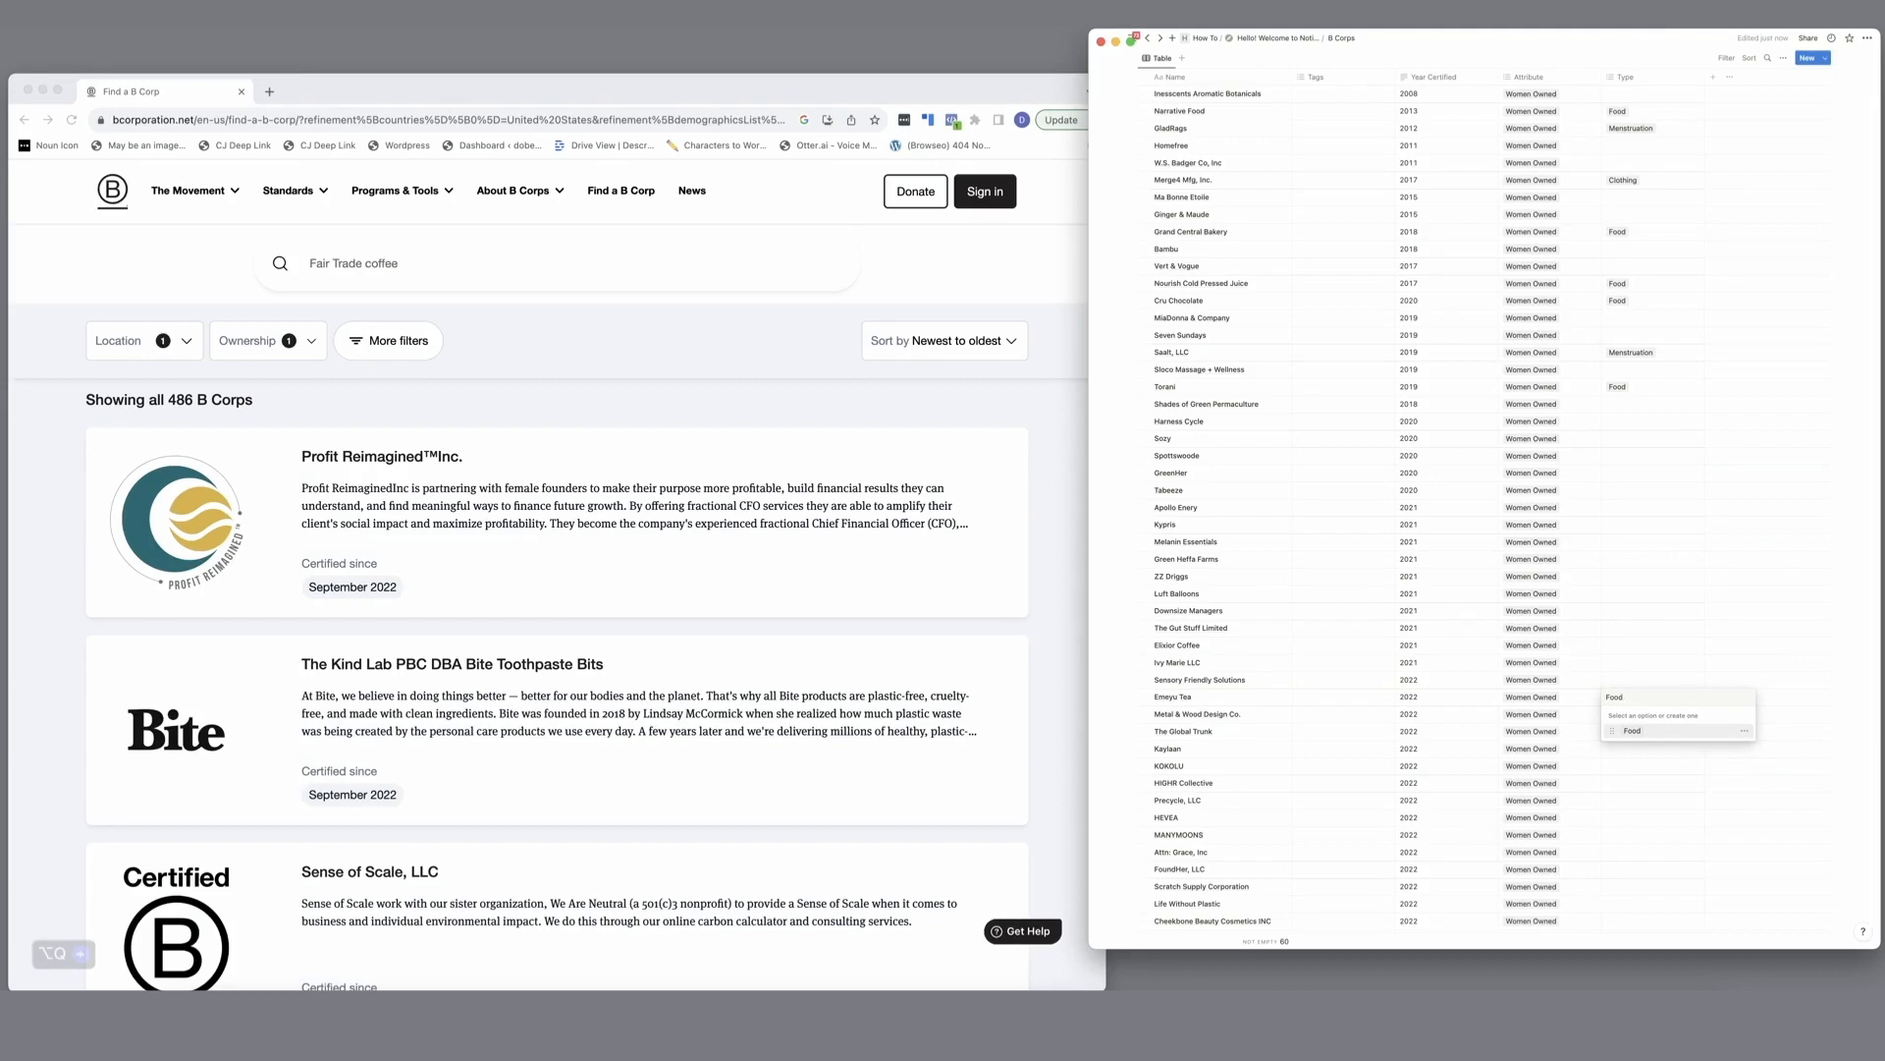
# Step: Try to add a Cosmetics option in the Type property for Cheekbone Beauty Cosmetics INC and HIGHR Collective
pyautogui.click(1636, 923)
pyautogui.click(1636, 923)
pyautogui.write('Cosmeti')
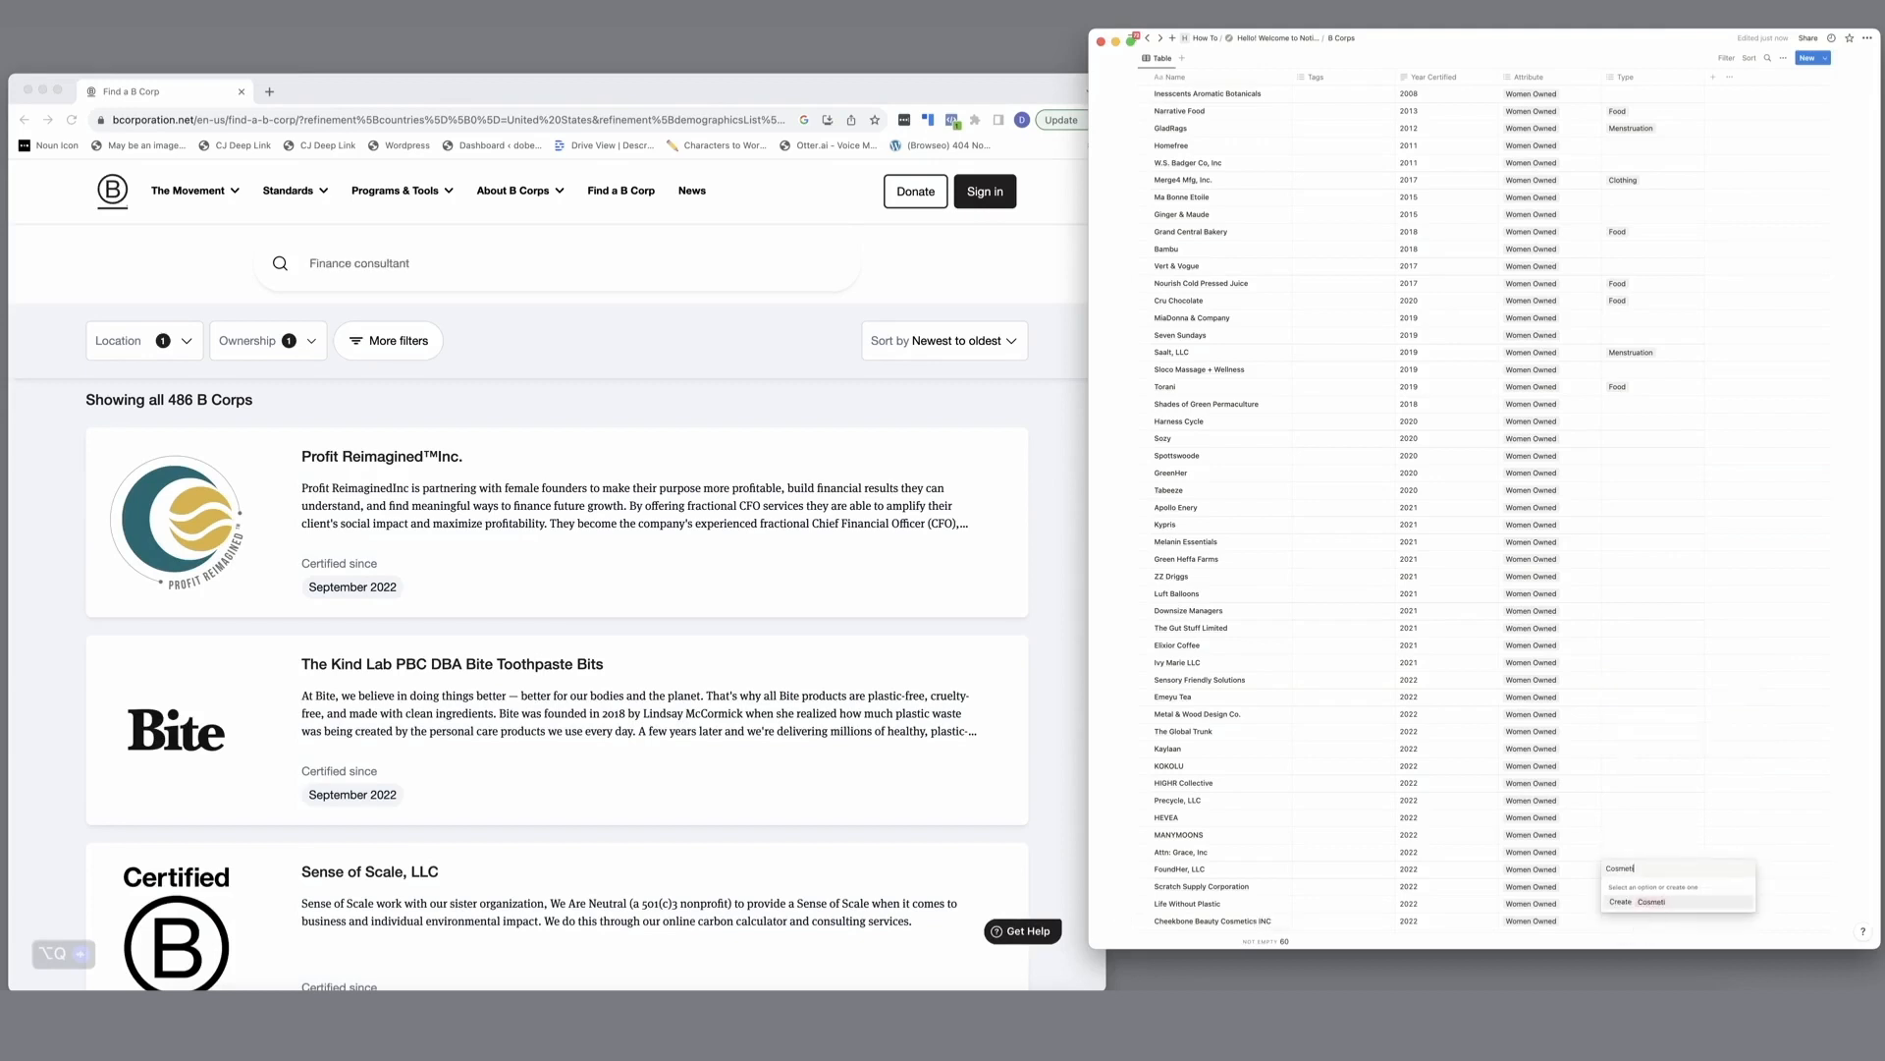
pyautogui.click(1609, 784)
pyautogui.click(1608, 784)
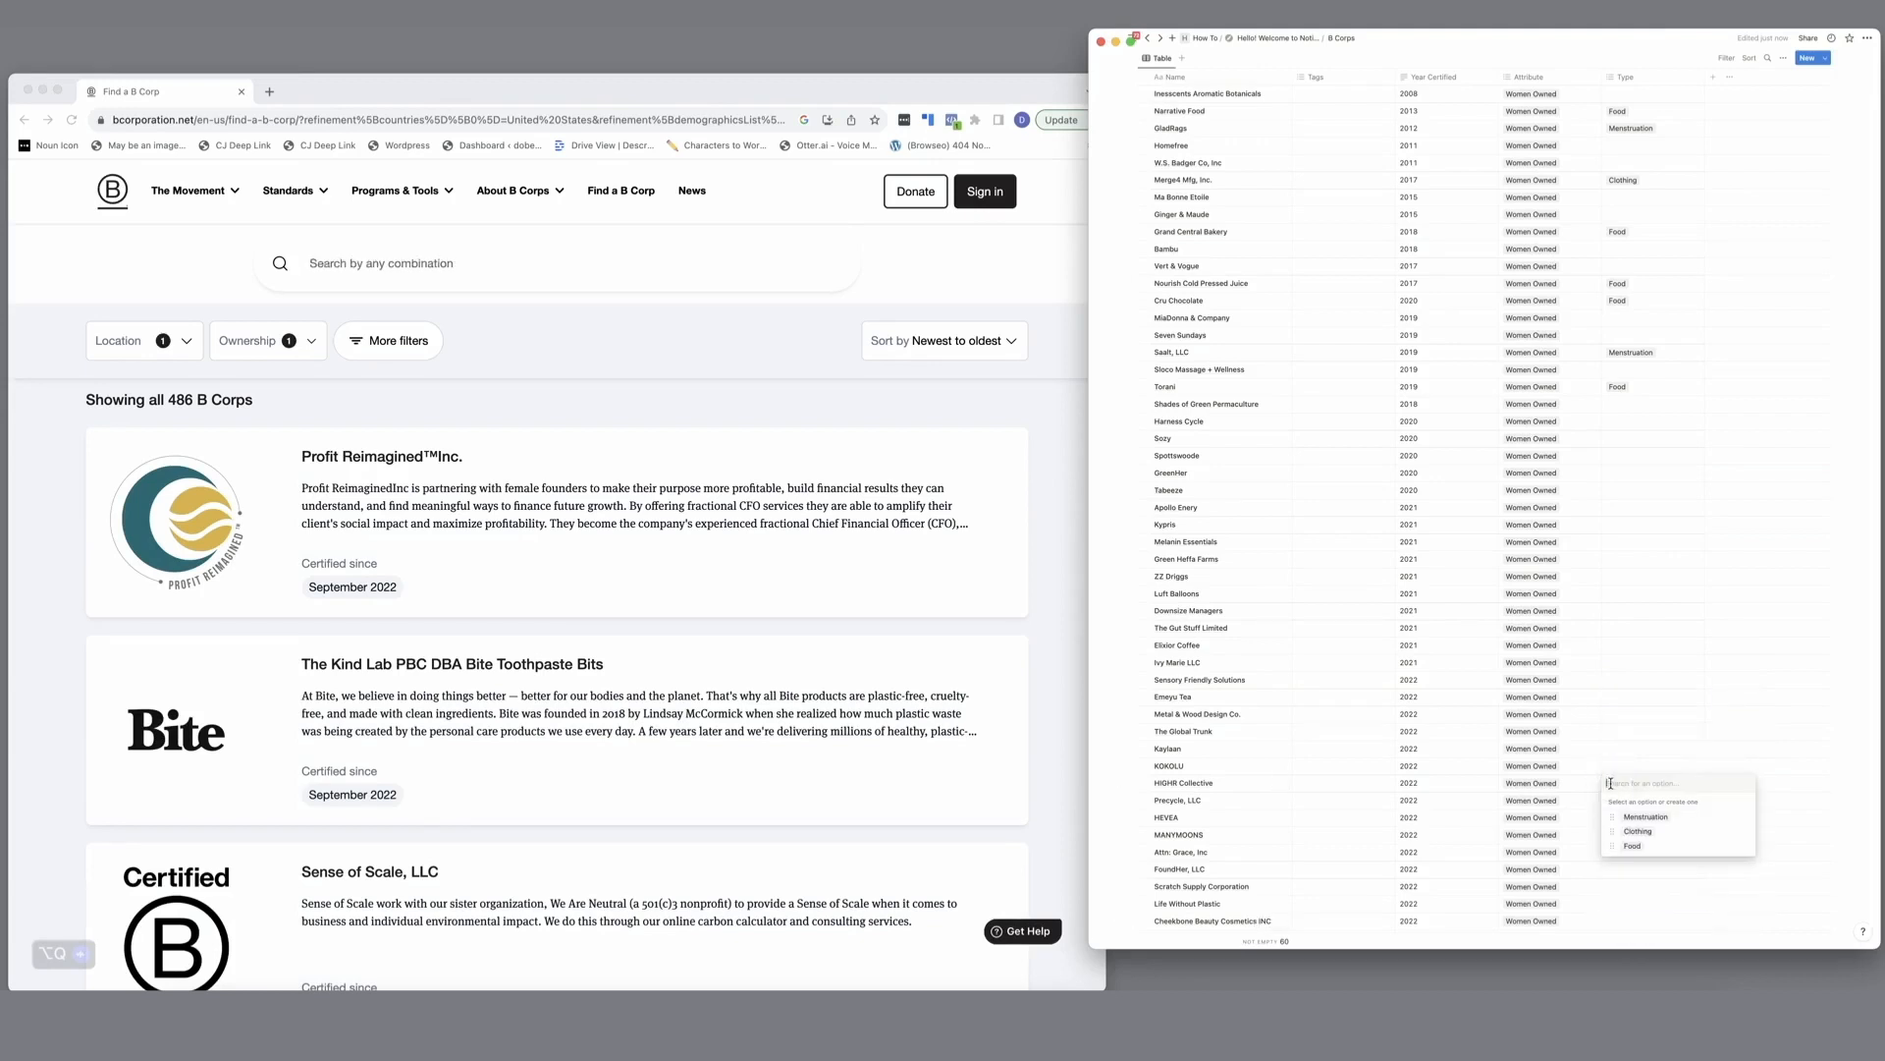
pyautogui.write('Cosmetics')
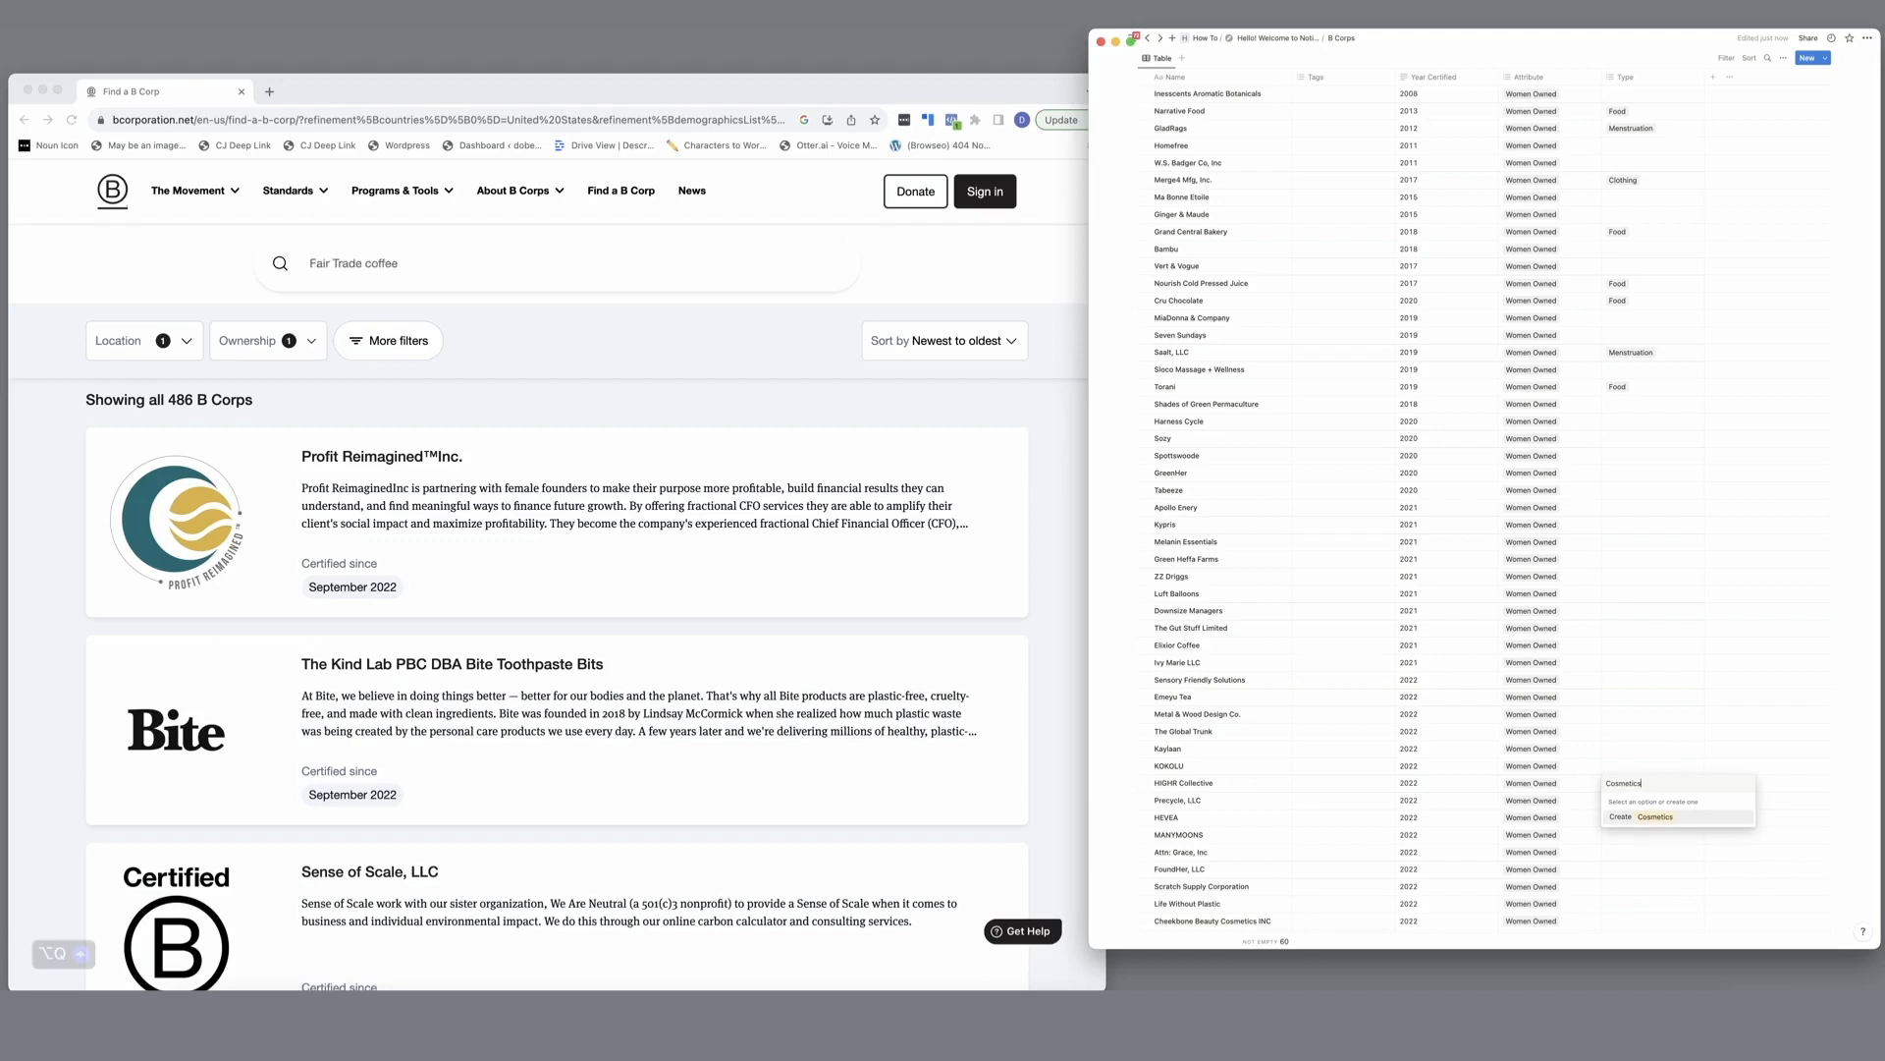
pyautogui.press('Escape')
# Step: Create a Hygeine option in the Type property and assign it to Bite
pyautogui.scroll(-5, 1658, 830)
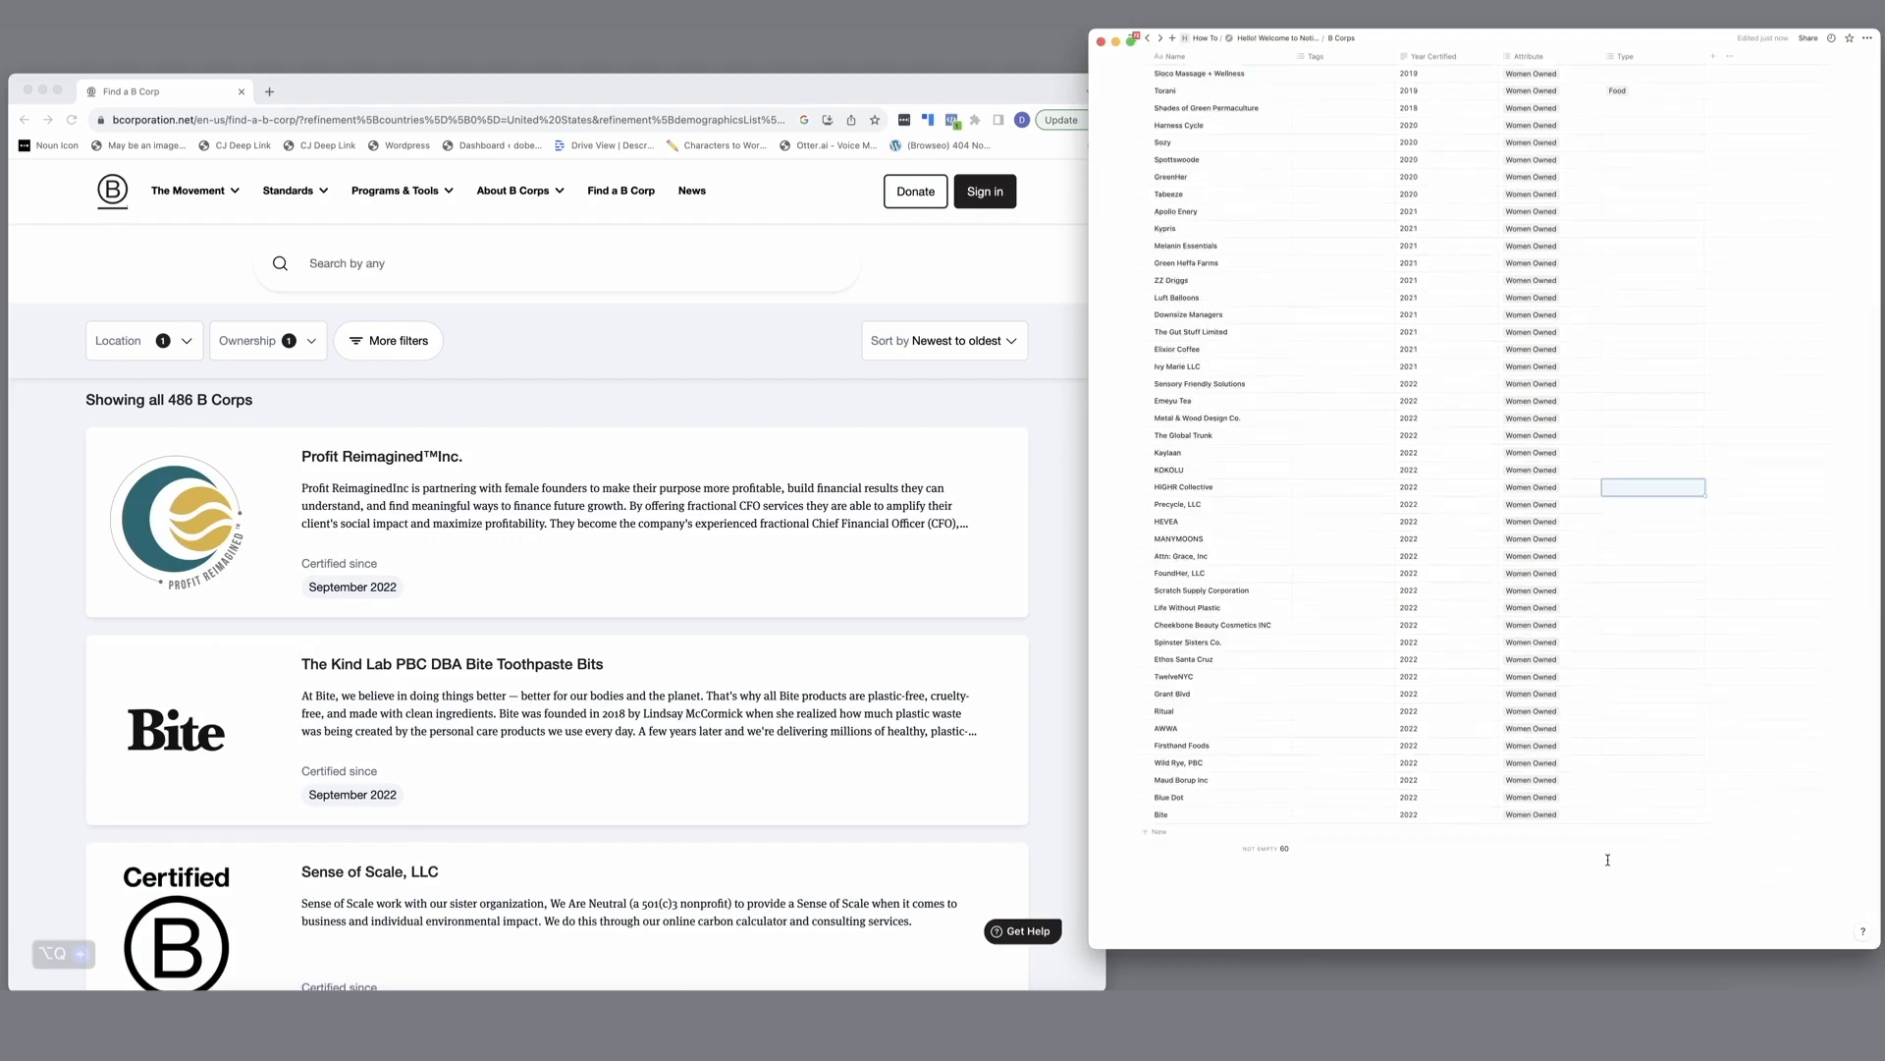
pyautogui.click(1657, 815)
pyautogui.write('Hygeine')
pyautogui.press('Return')
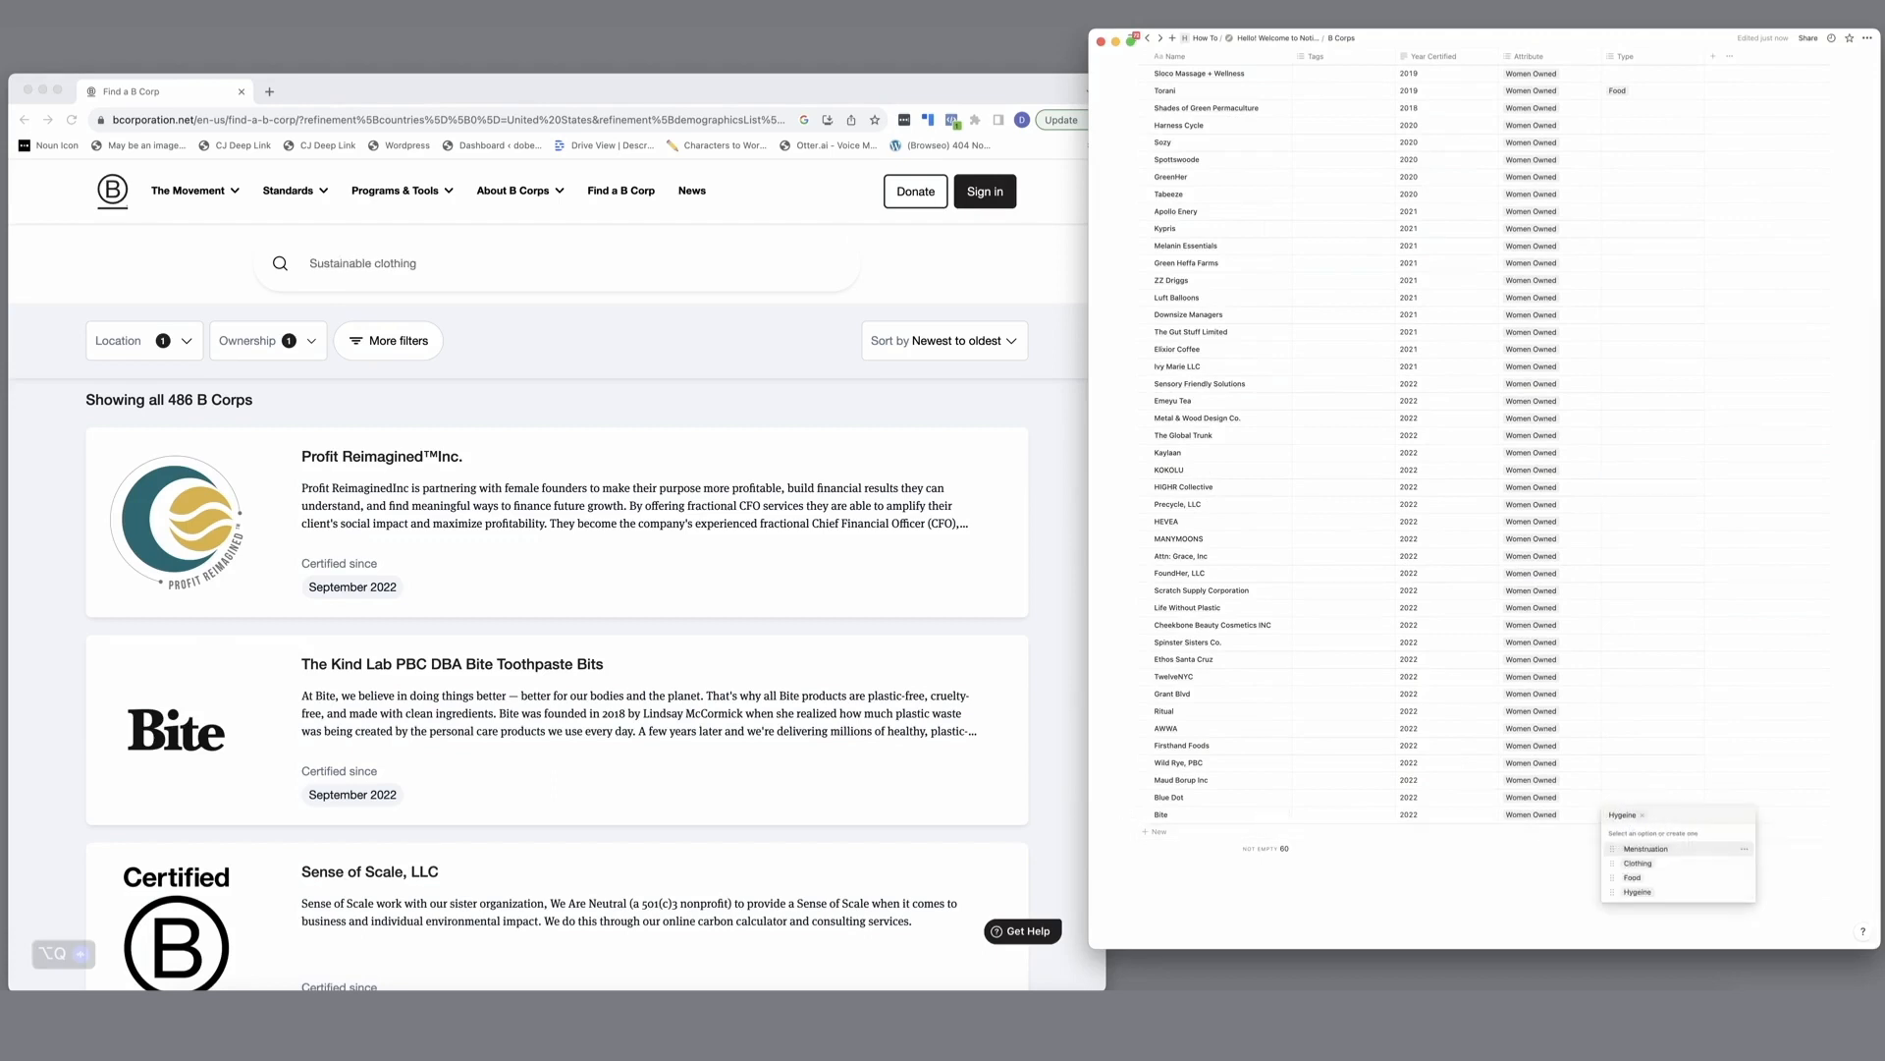
pyautogui.press('Escape')
# Step: Try to set Type to Foods for Firsthand Foods and to Zero Waste for Ethos Santa Cruz
pyautogui.click(1635, 746)
pyautogui.write('Foods')
pyautogui.click(1628, 714)
pyautogui.click(1613, 660)
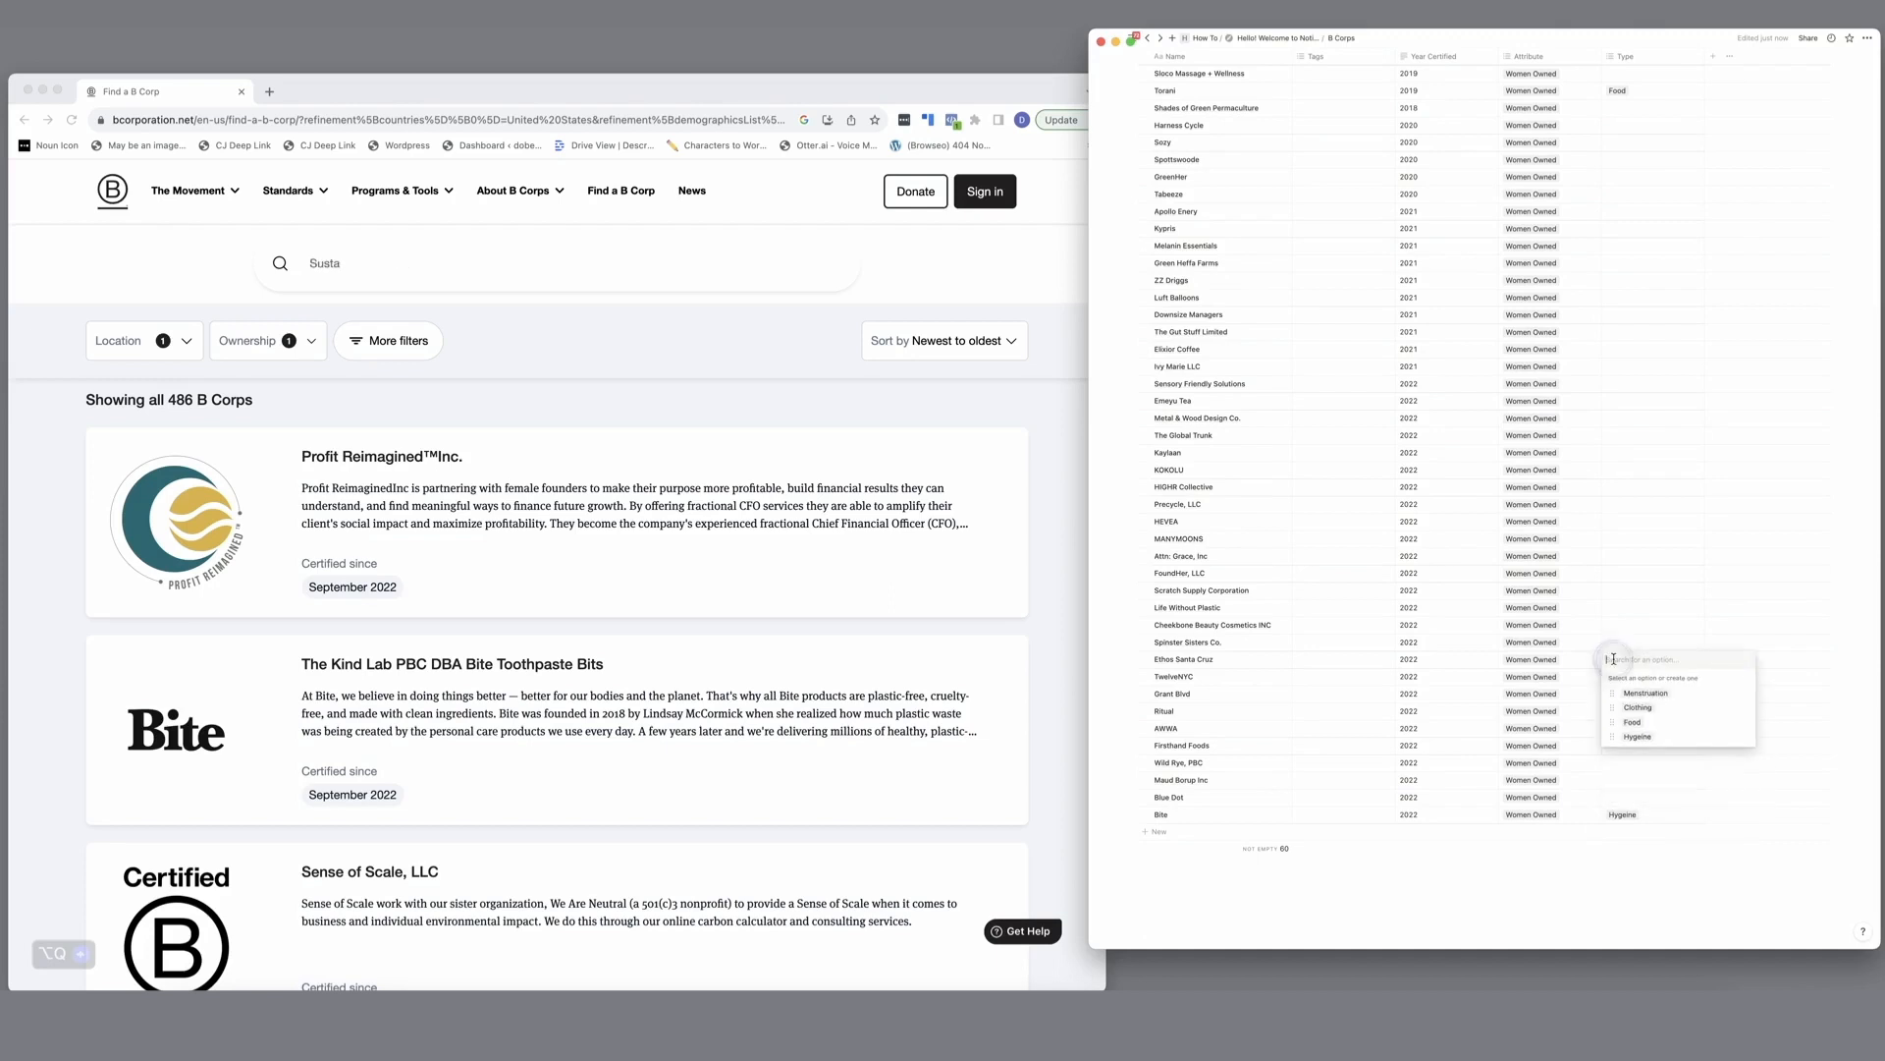
pyautogui.write('Zero Waste')
# Step: Try to add a Women Working option in the Type property for FoundHer, LLC
pyautogui.click(1620, 573)
pyautogui.click(1620, 574)
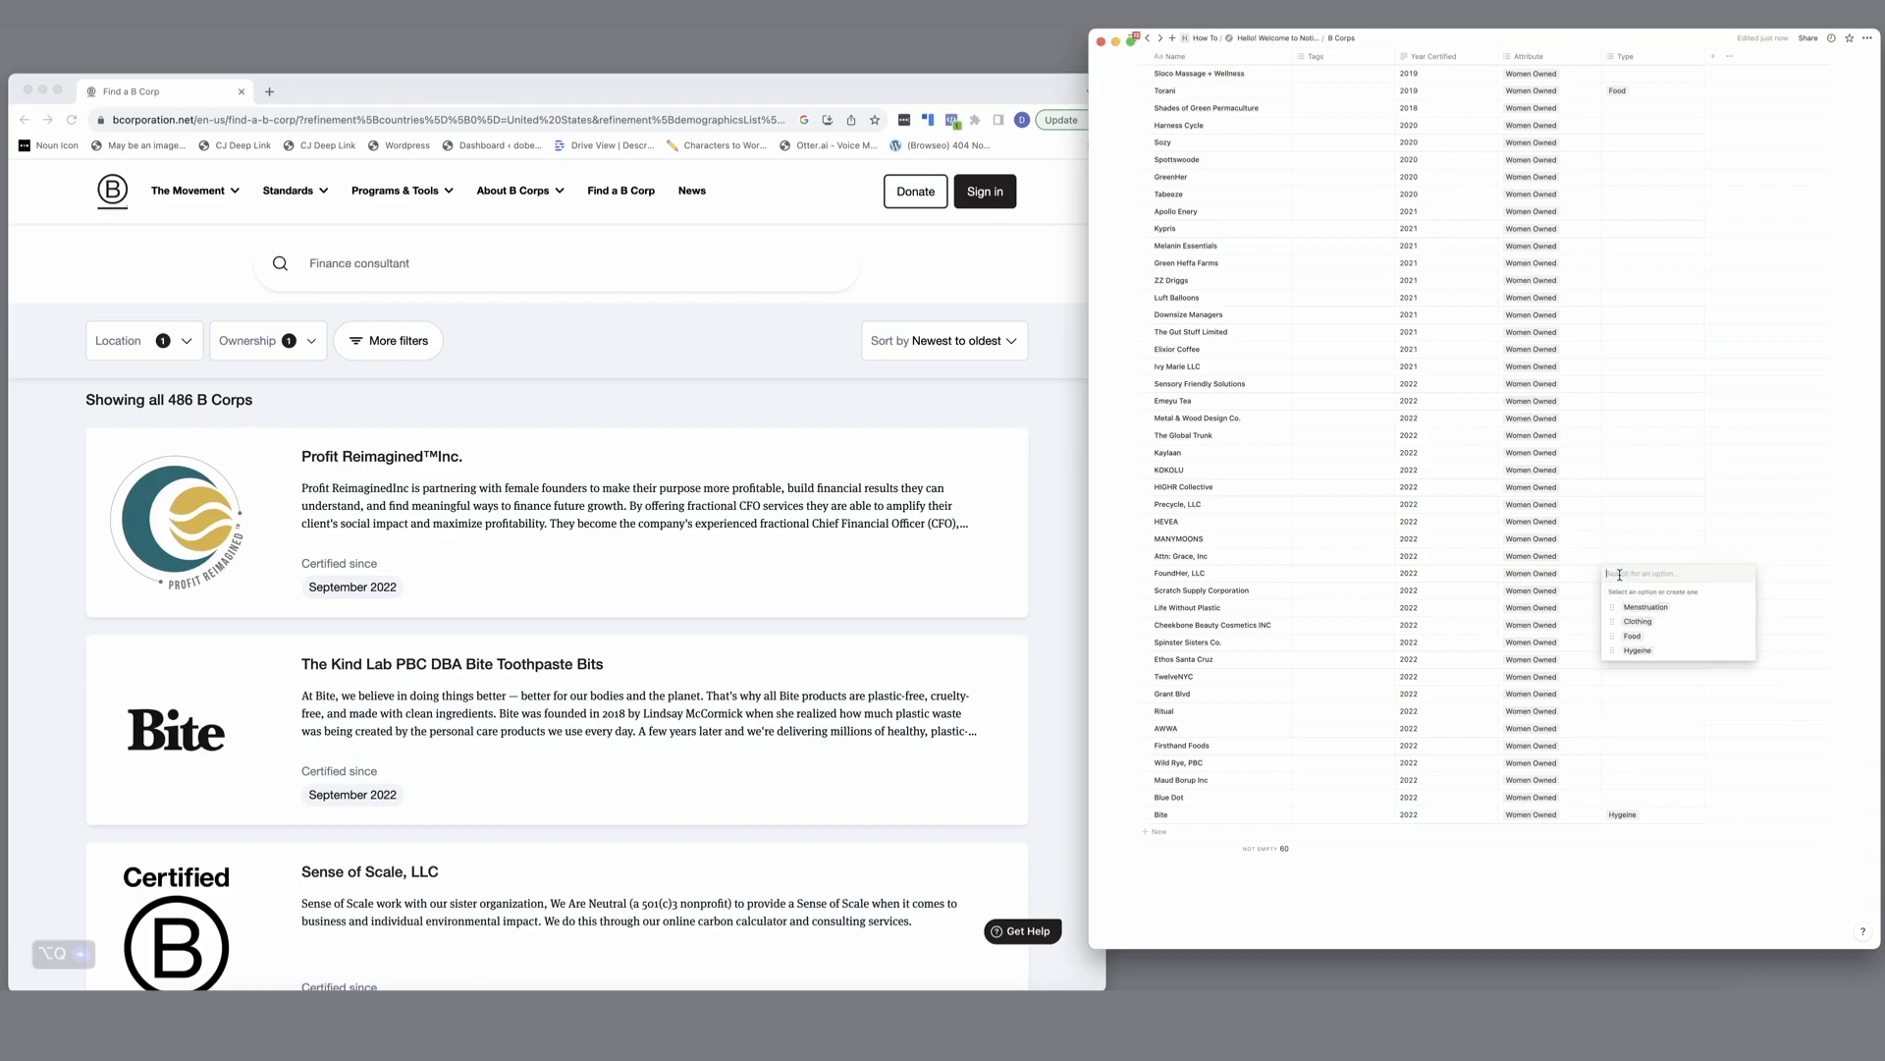
pyautogui.write('W')
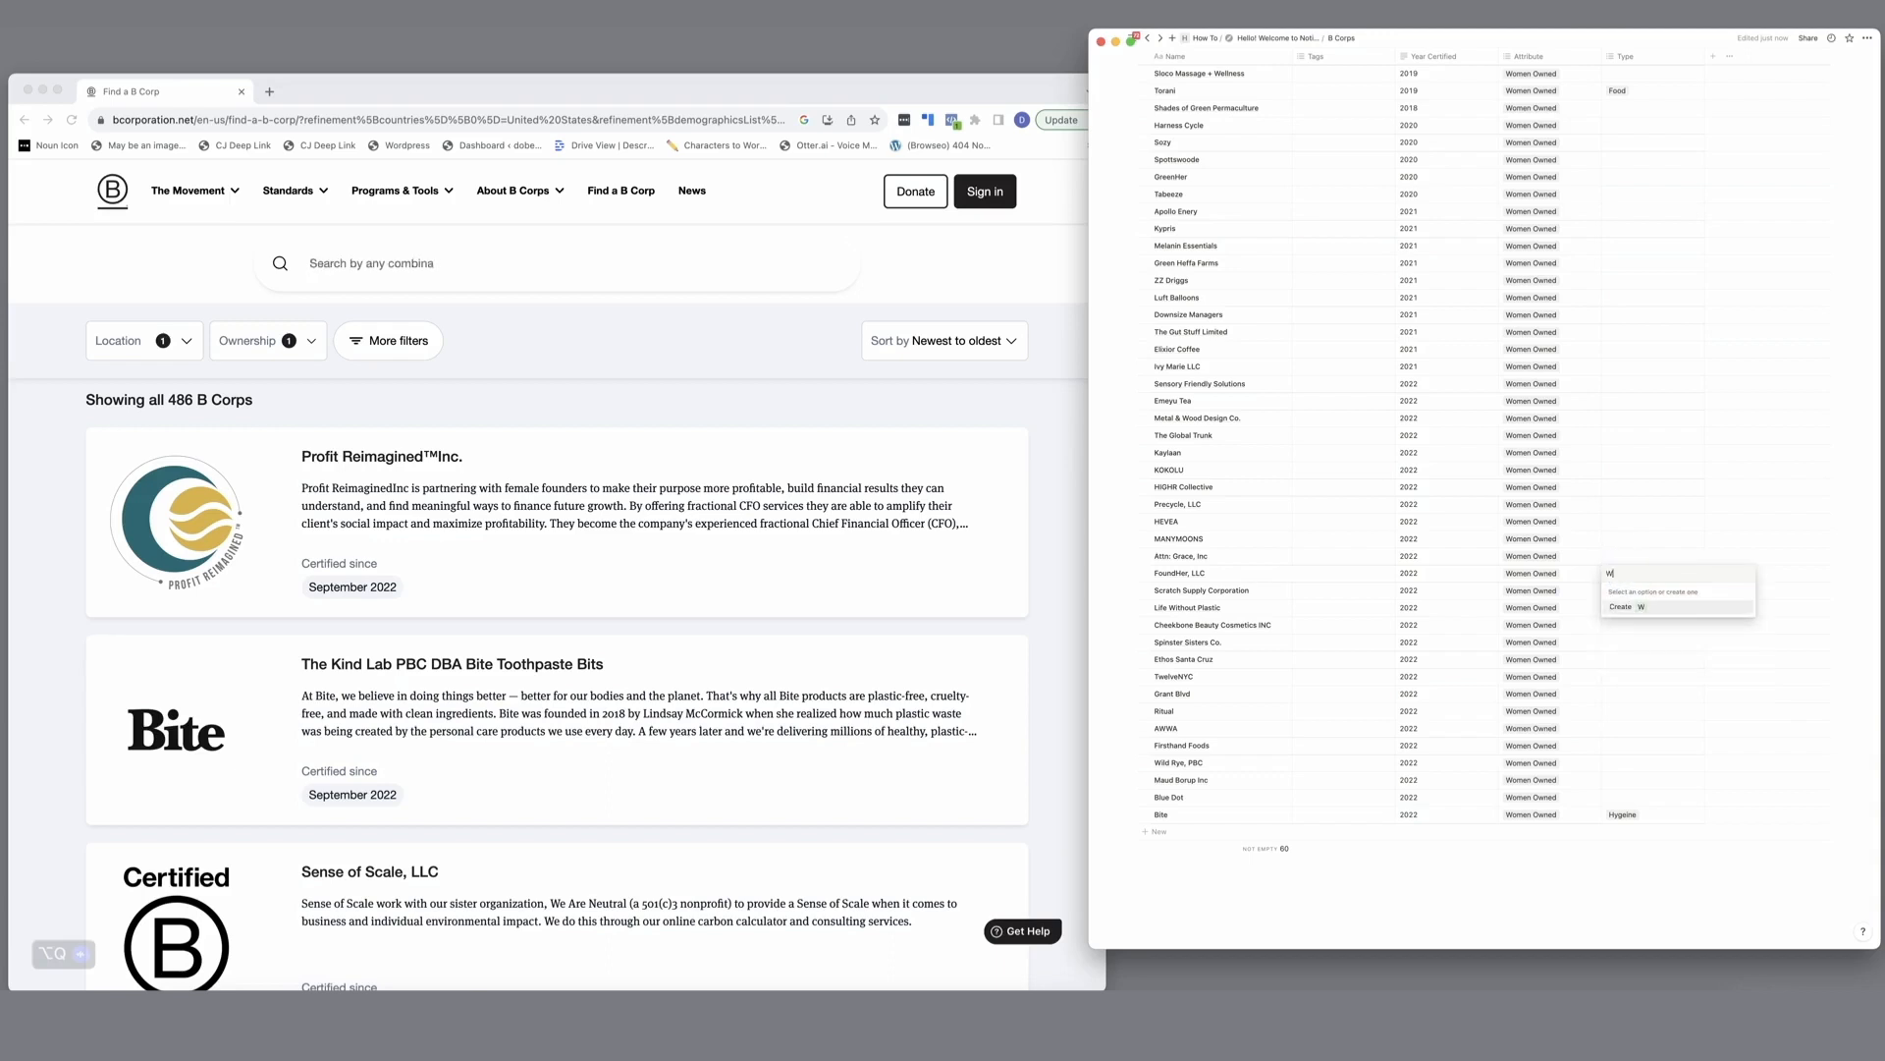
pyautogui.write('omen Working')
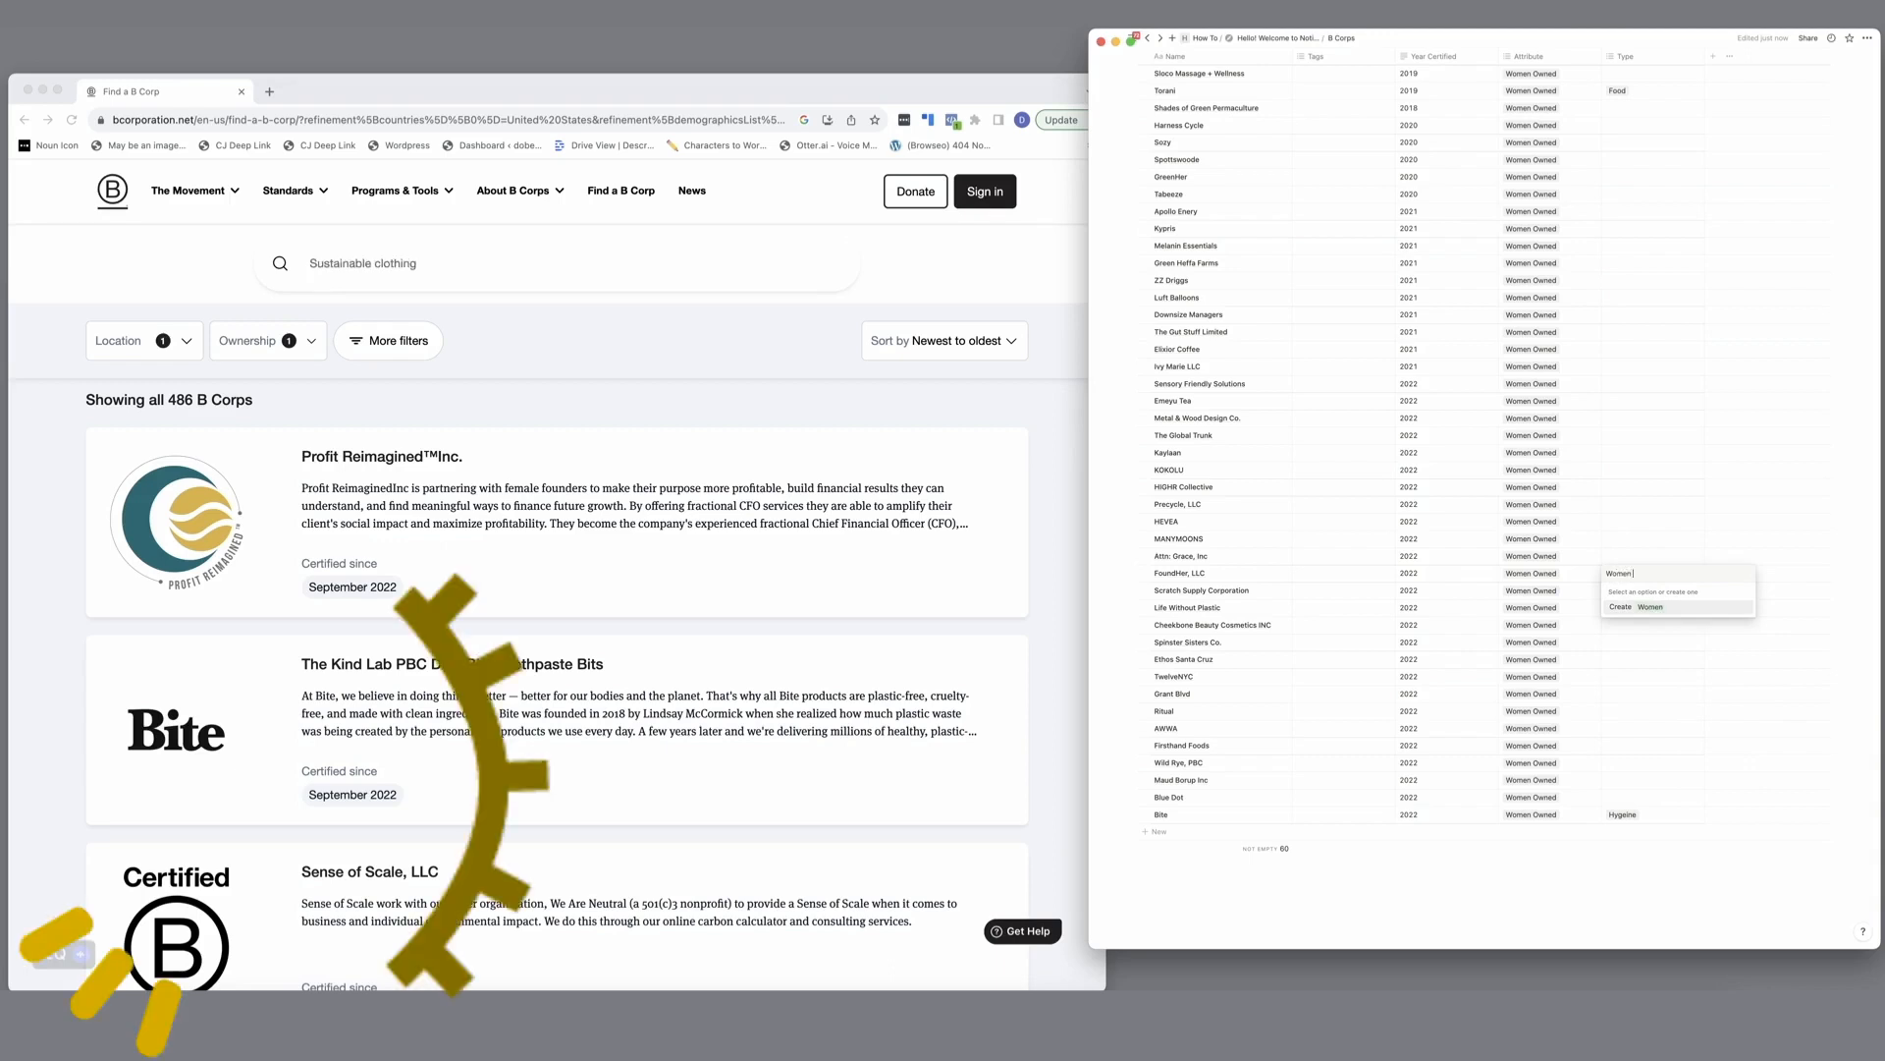
# Step: Look up attn grace in the B Corp directory and assign a new Skin Care option to Attn: Grace, Inc in the Type property
pyautogui.click(1617, 556)
pyautogui.click(1618, 556)
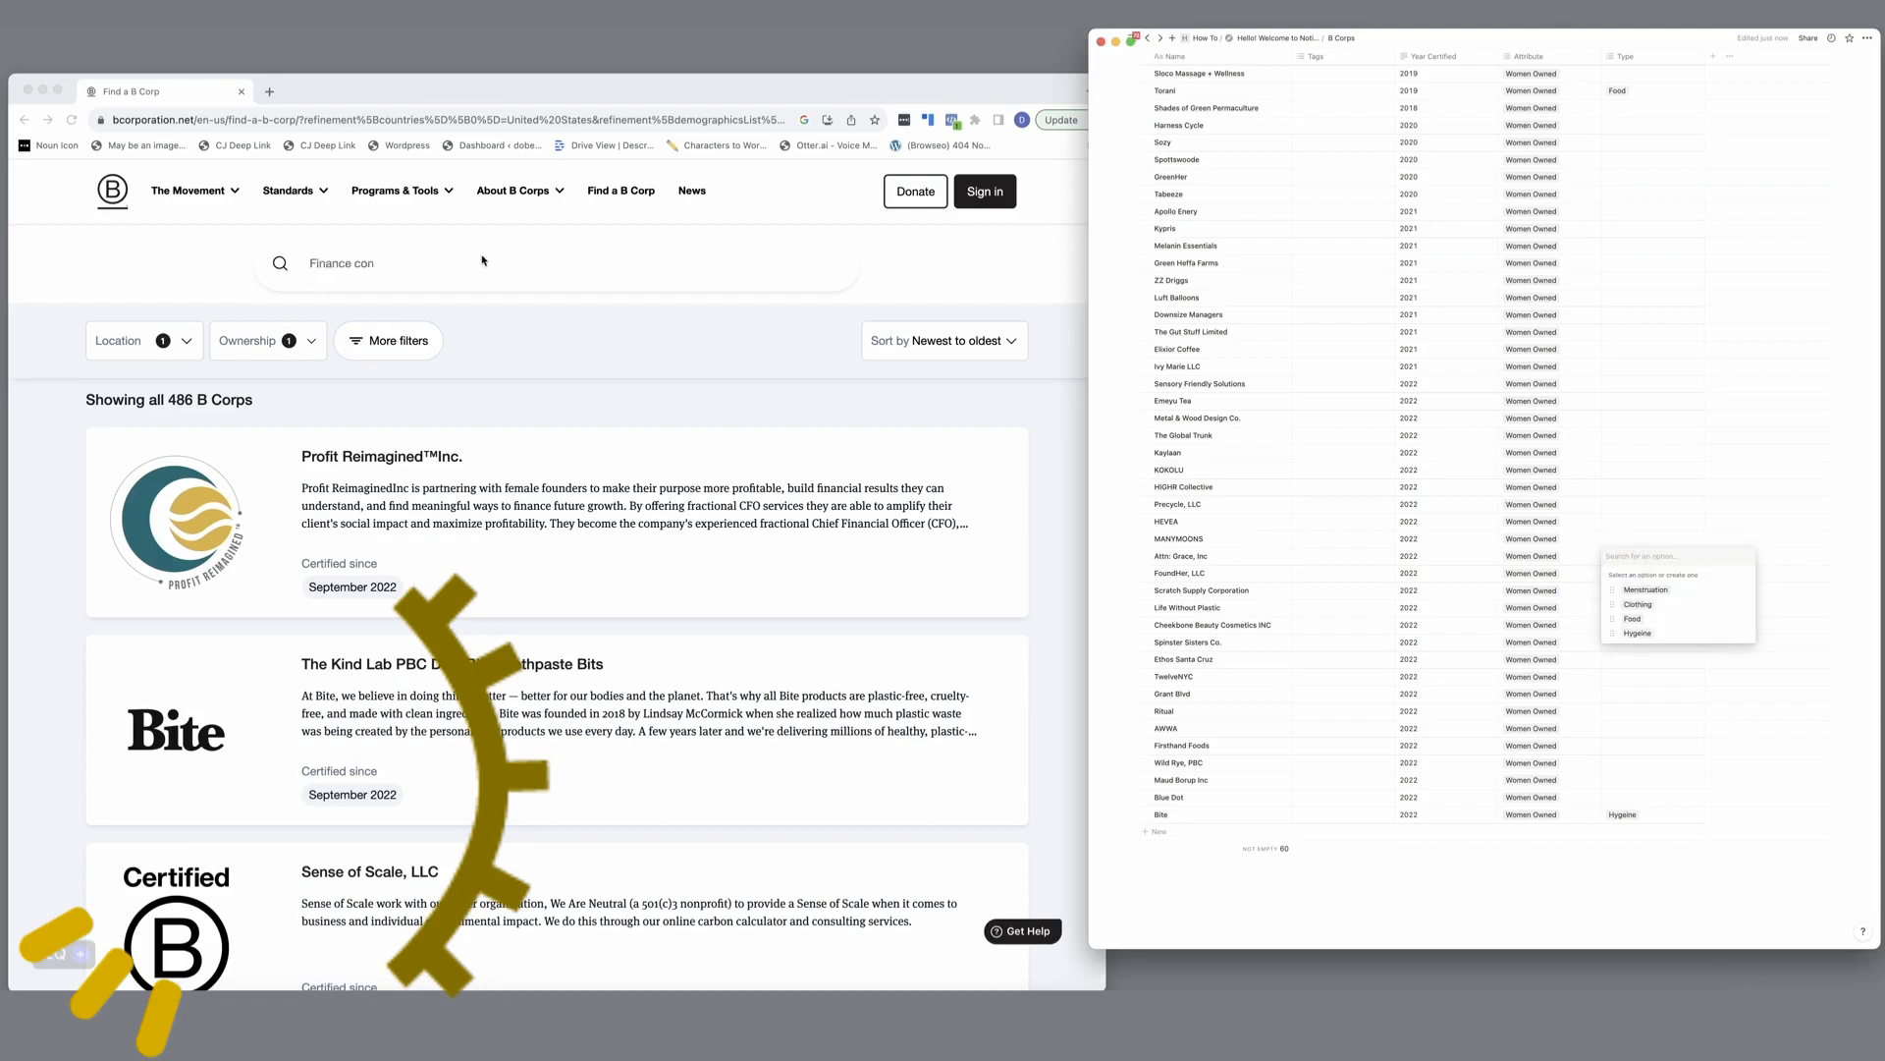
pyautogui.click(443, 262)
pyautogui.write('attn grad')
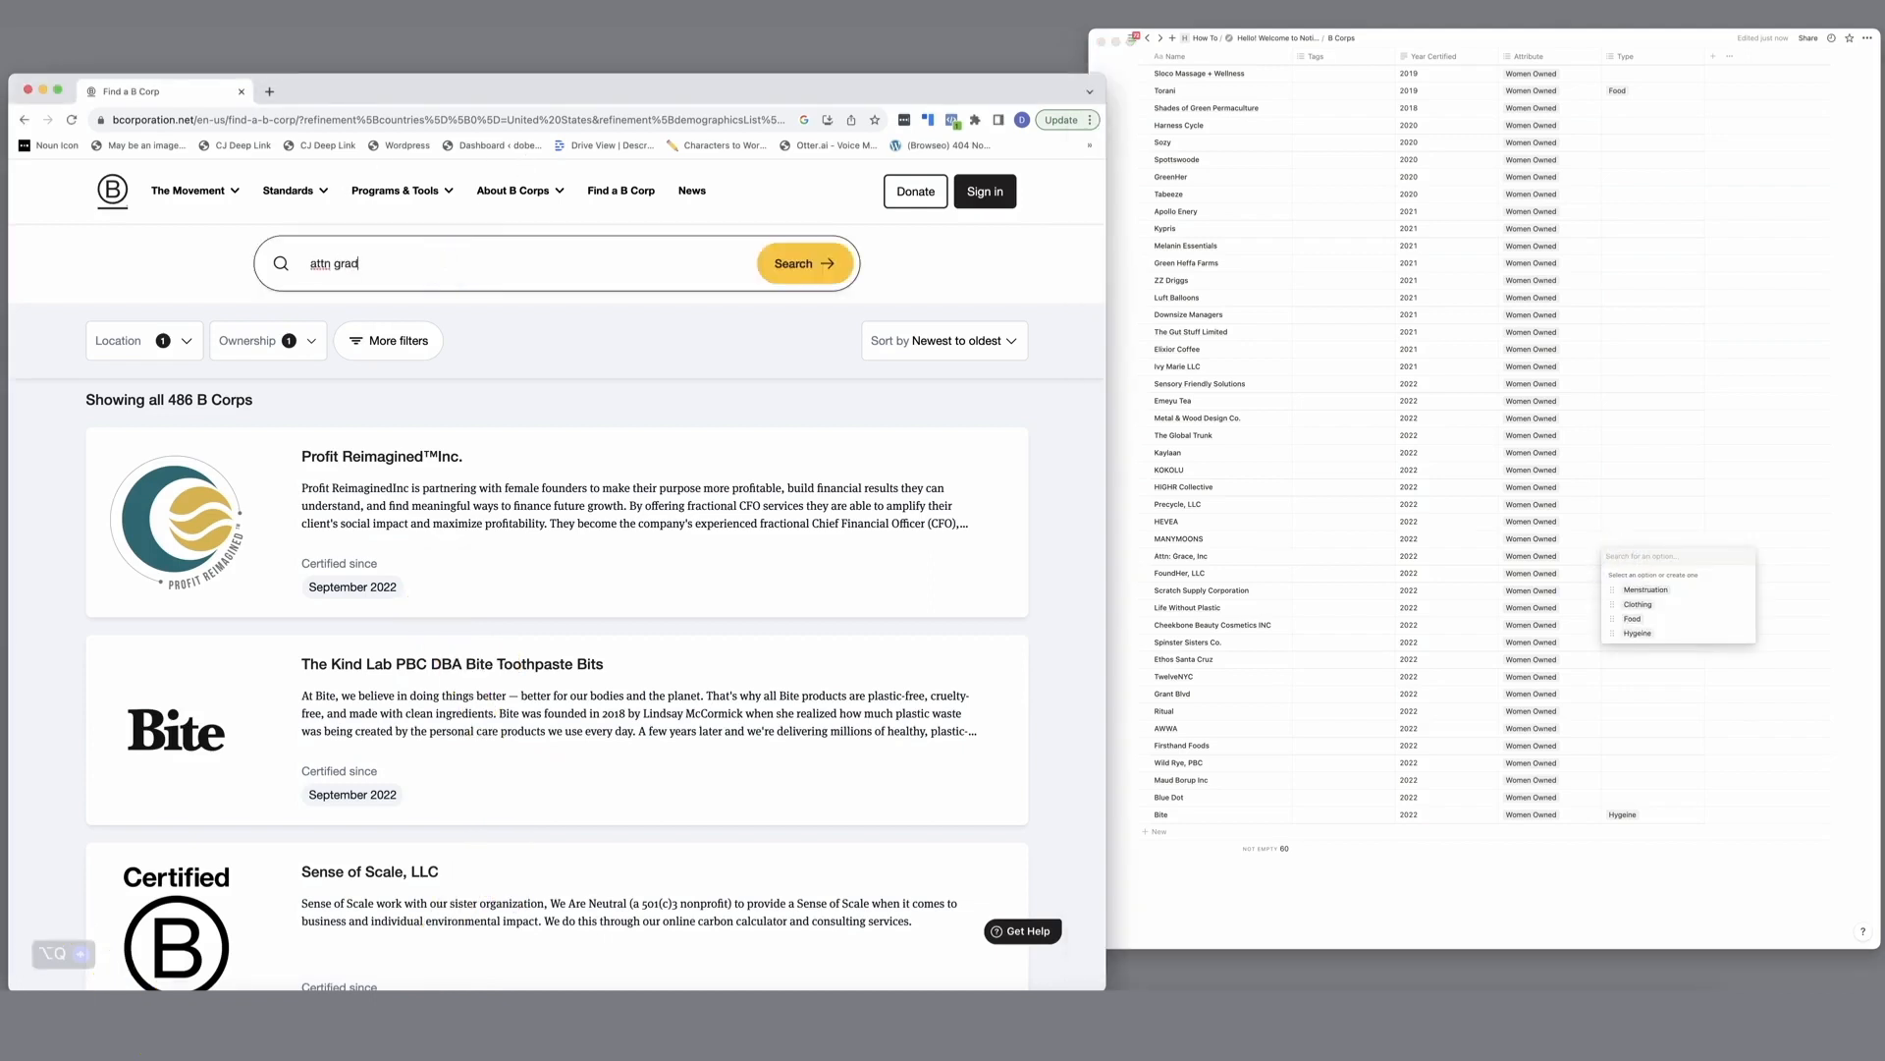
pyautogui.press('Return')
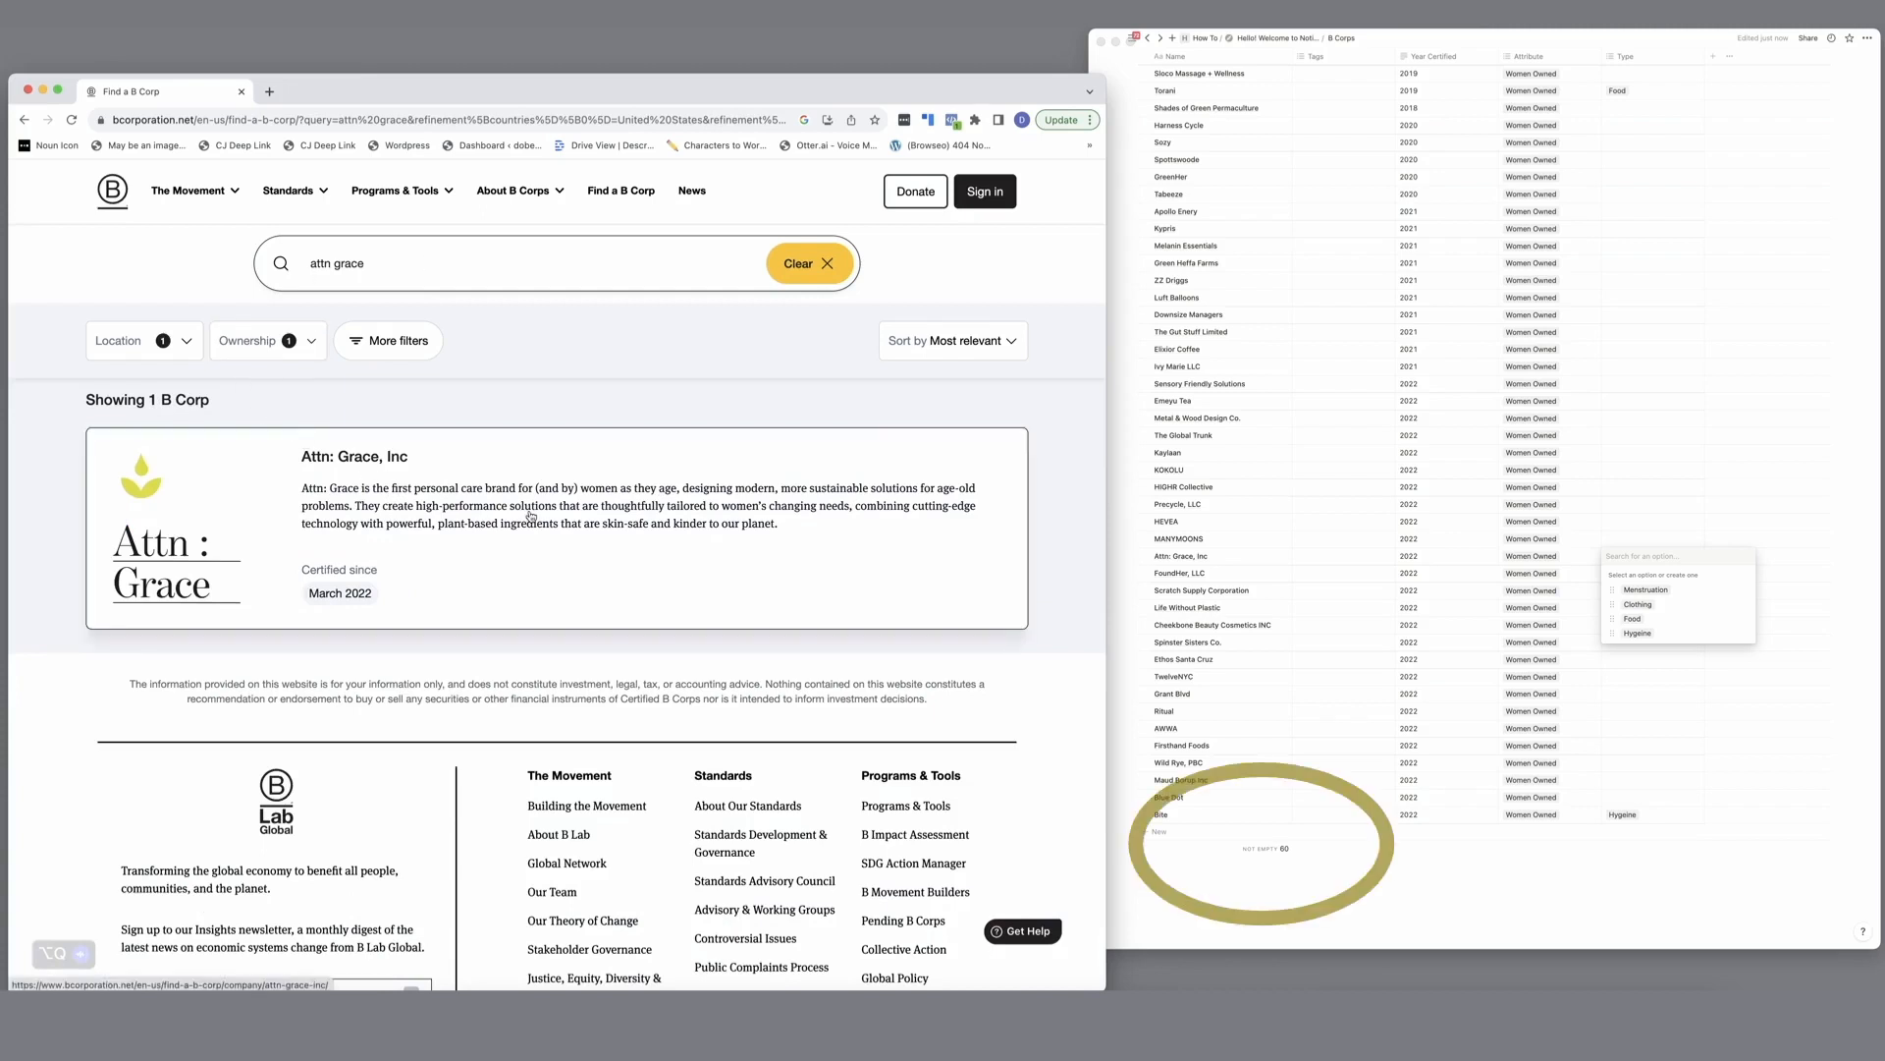
pyautogui.click(1639, 555)
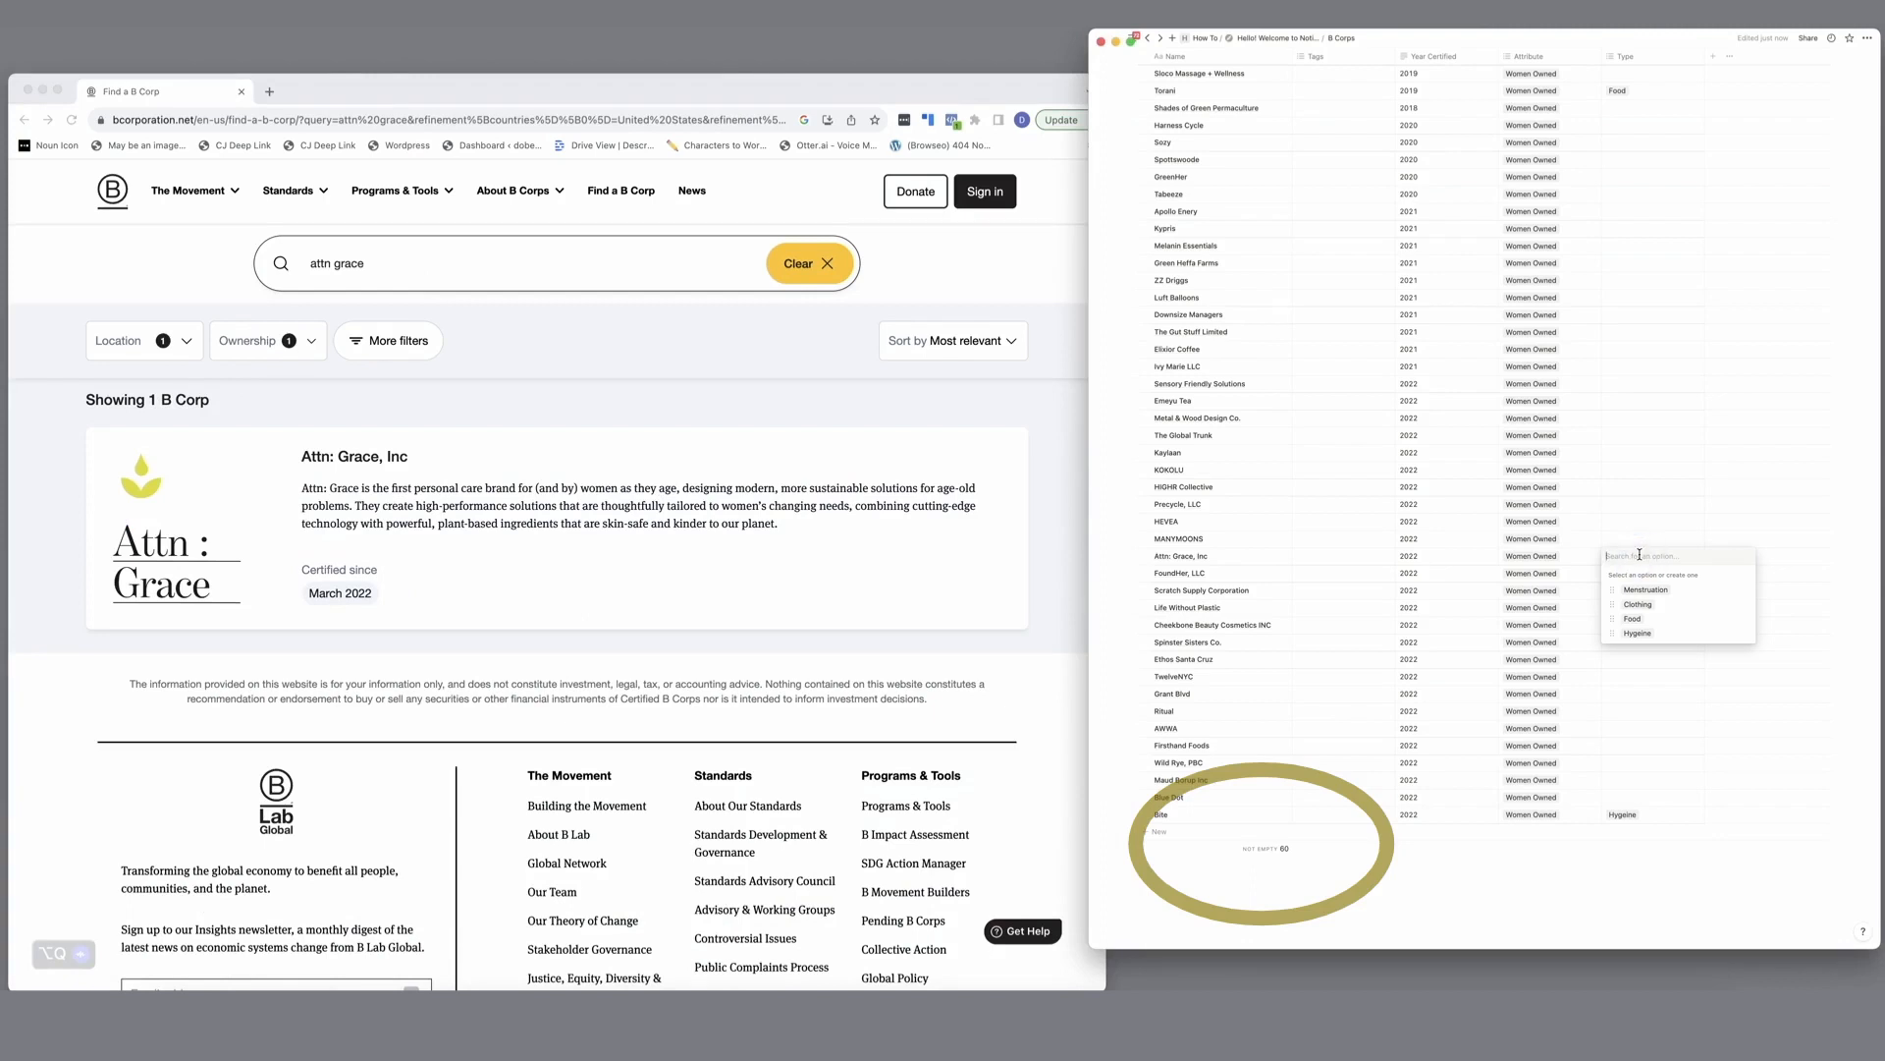
pyautogui.write('Skin Care')
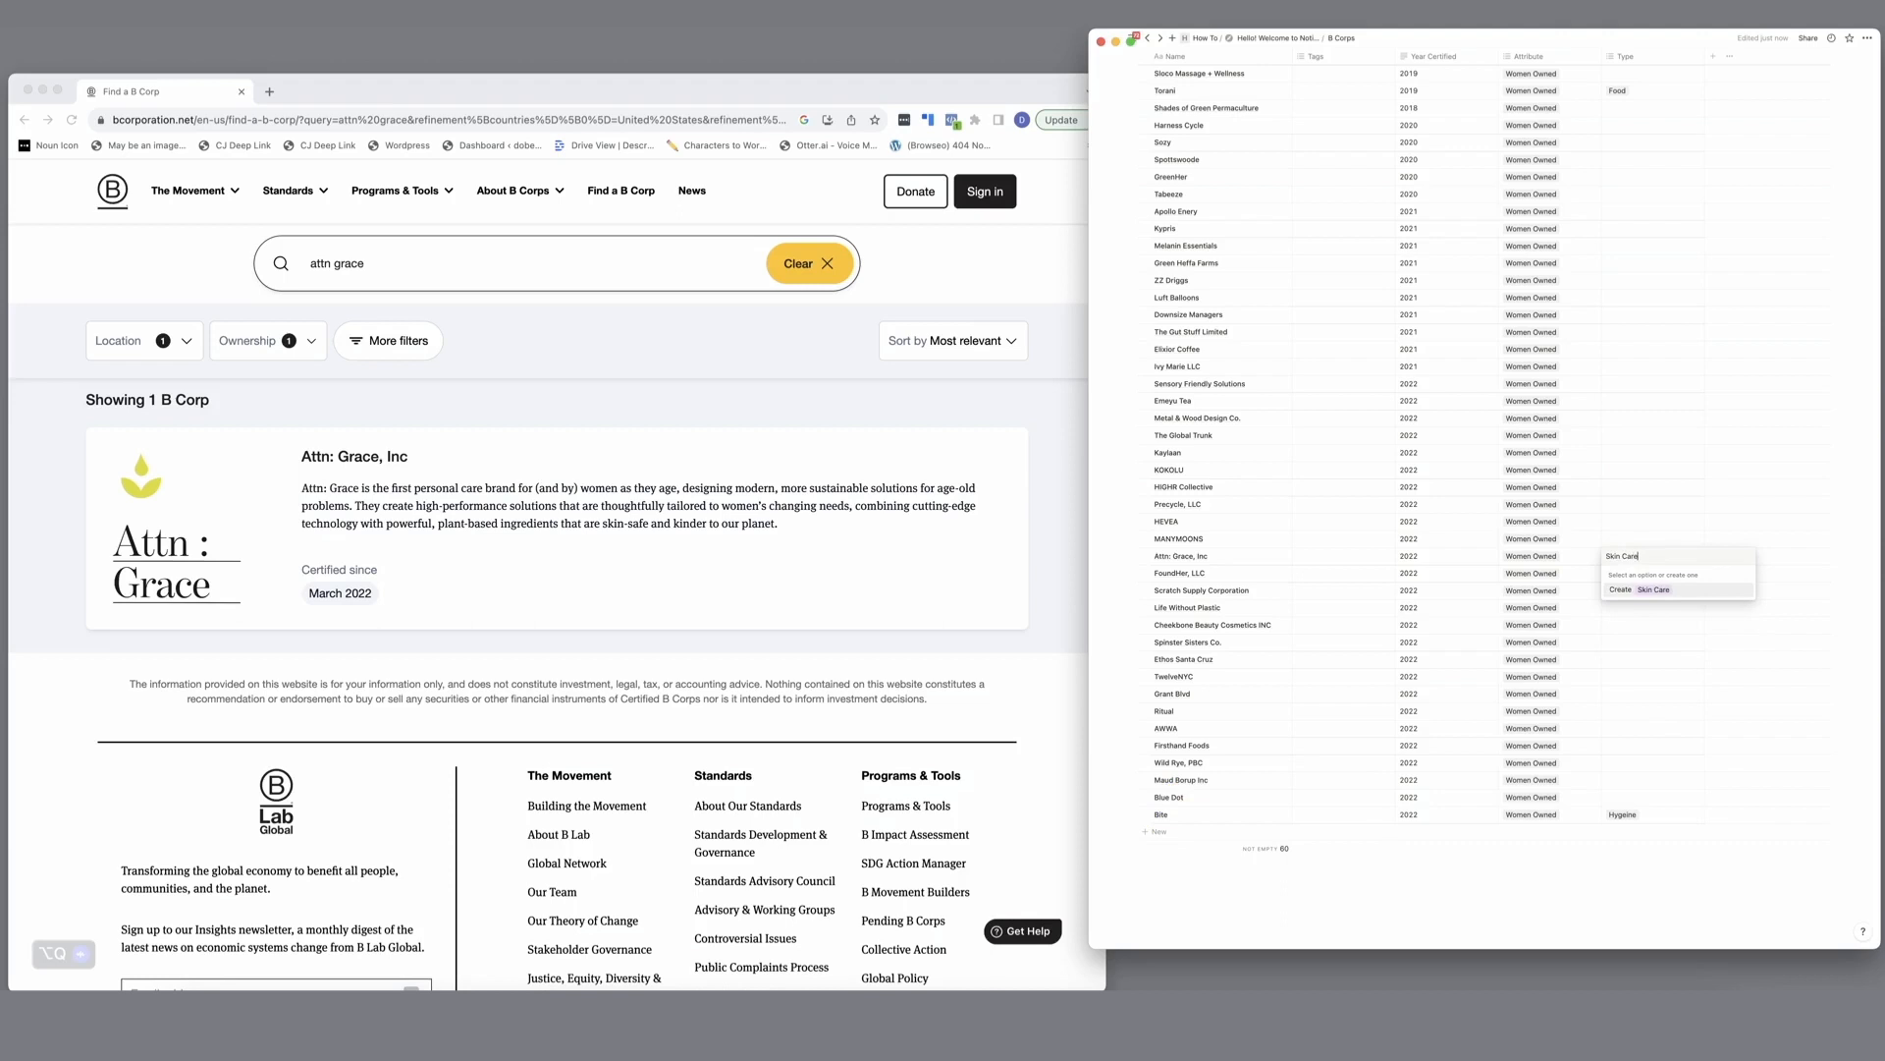
pyautogui.press('Return')
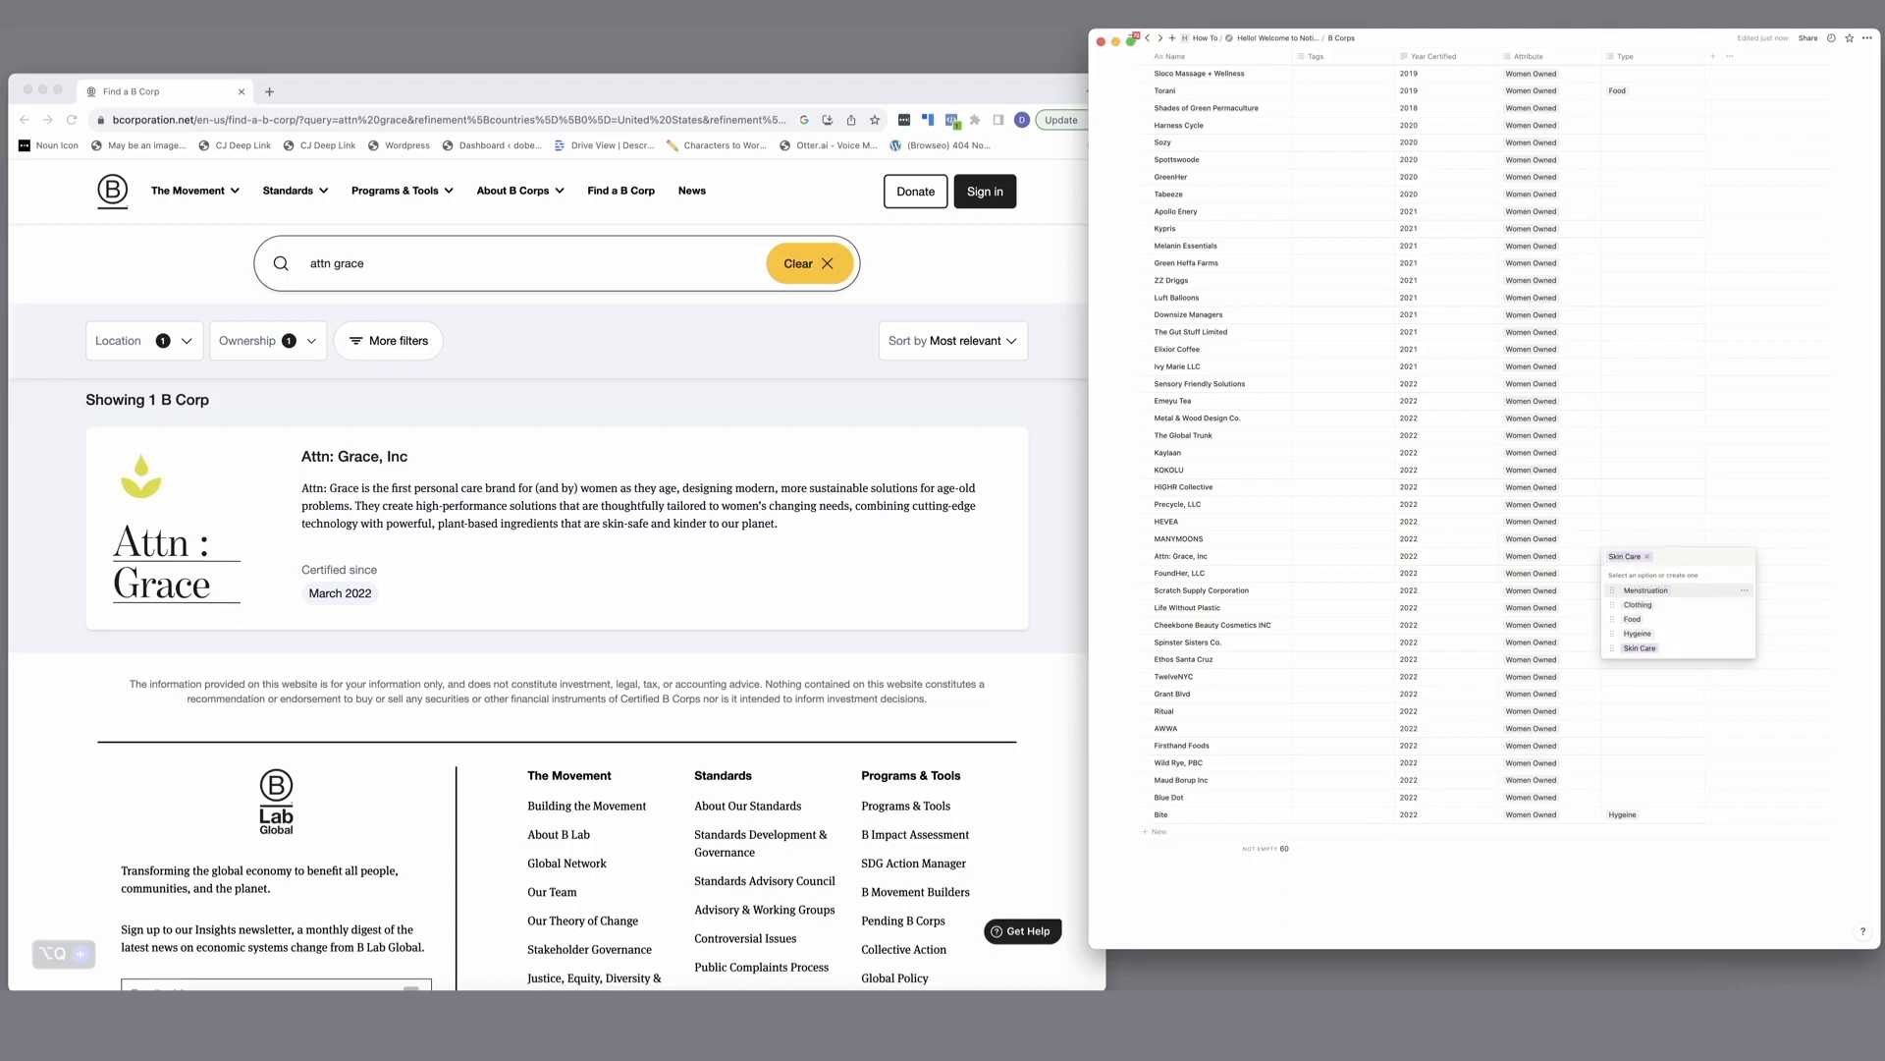
# Step: Look up melanin essentials in the B Corp directory and add a new Beauty option to the Type of Attn: Grace, Inc
pyautogui.tripleClick(470, 255)
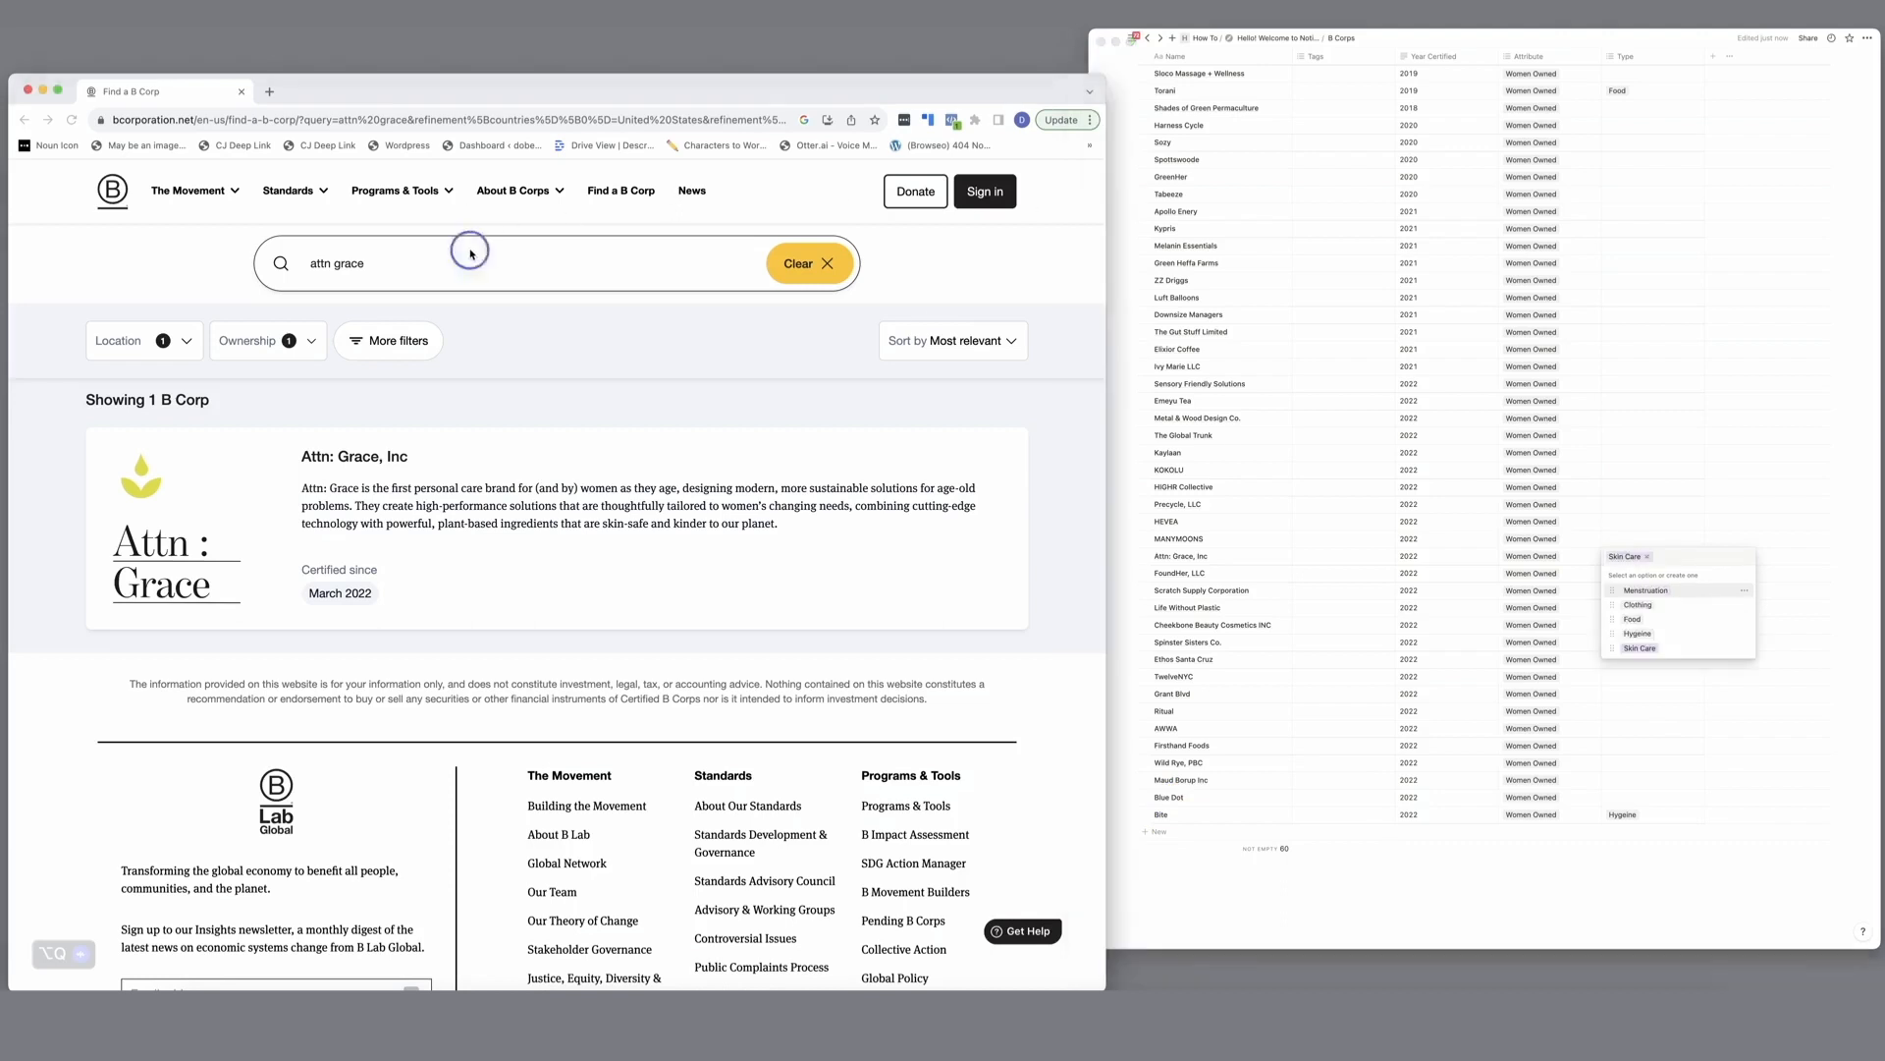
pyautogui.write('melanin essentials')
pyautogui.press('Return')
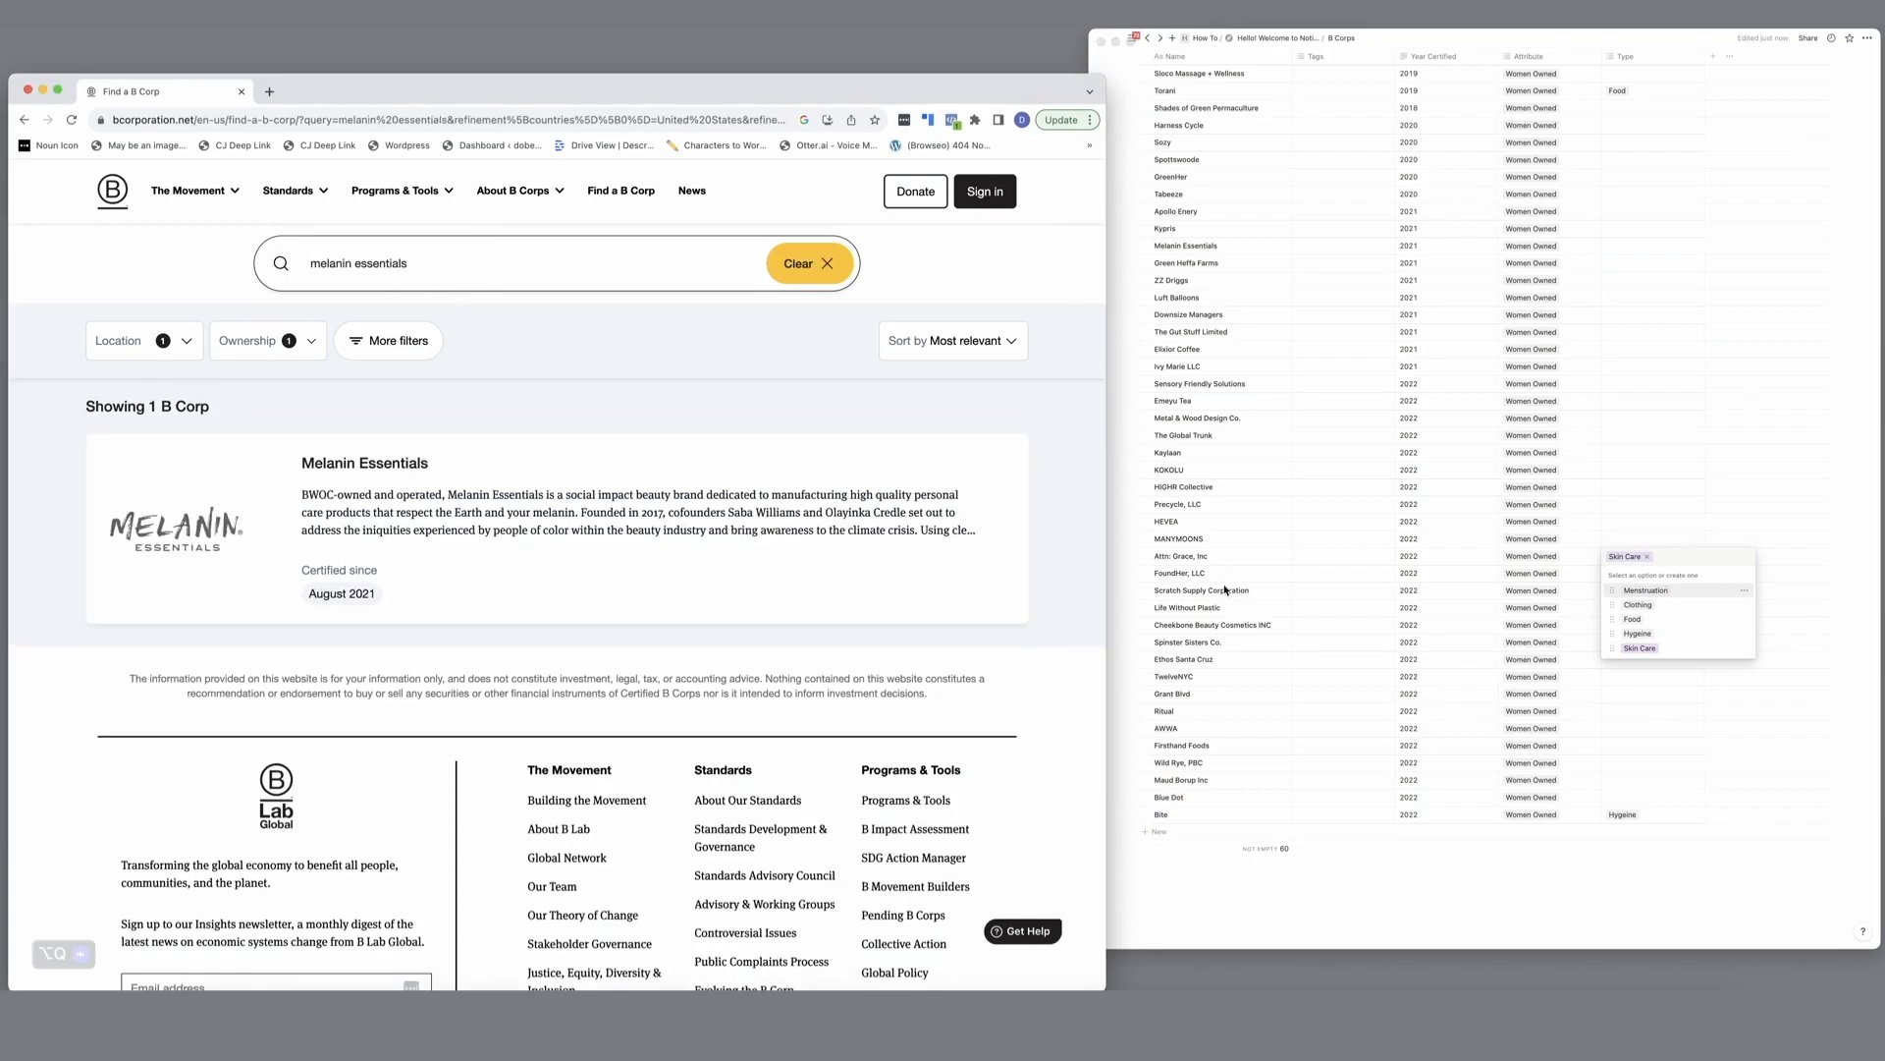
pyautogui.click(1623, 251)
pyautogui.write('Beauty')
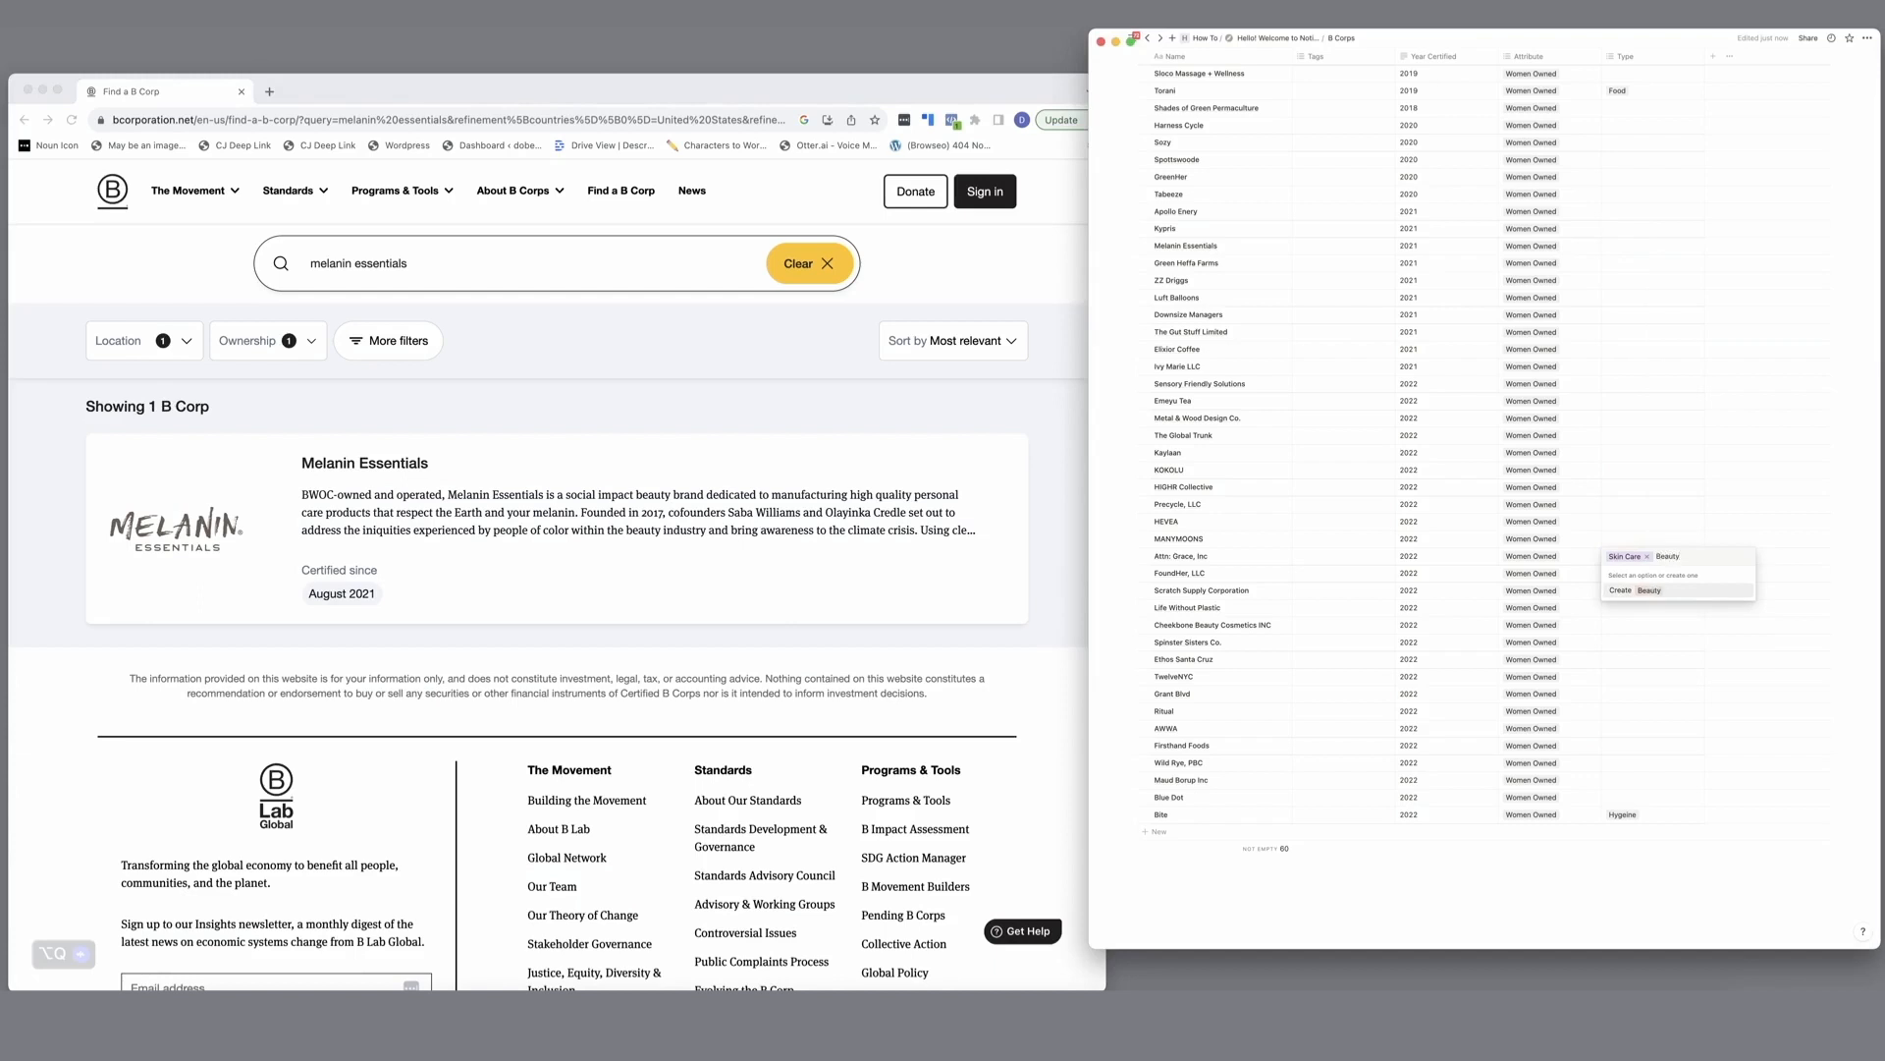
pyautogui.press('Return')
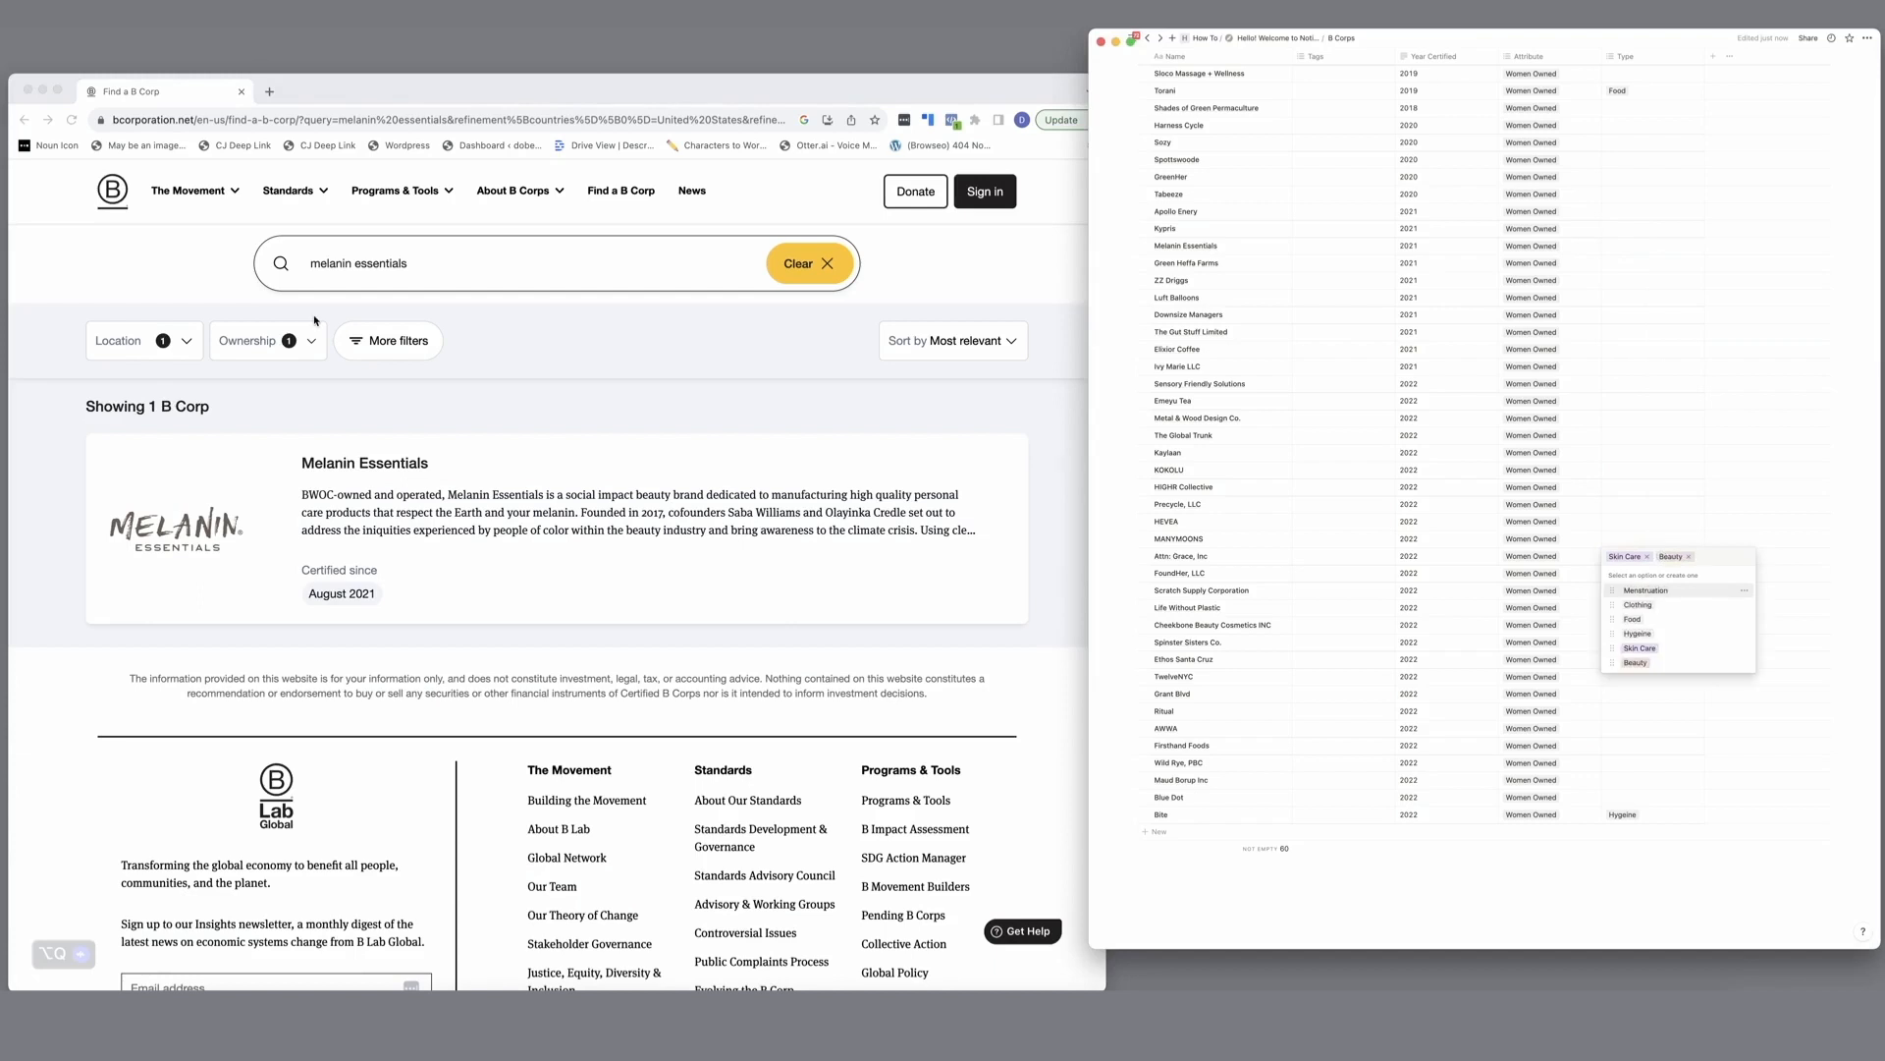
# Step: Search the B Corp directory for awwa
pyautogui.click(424, 261)
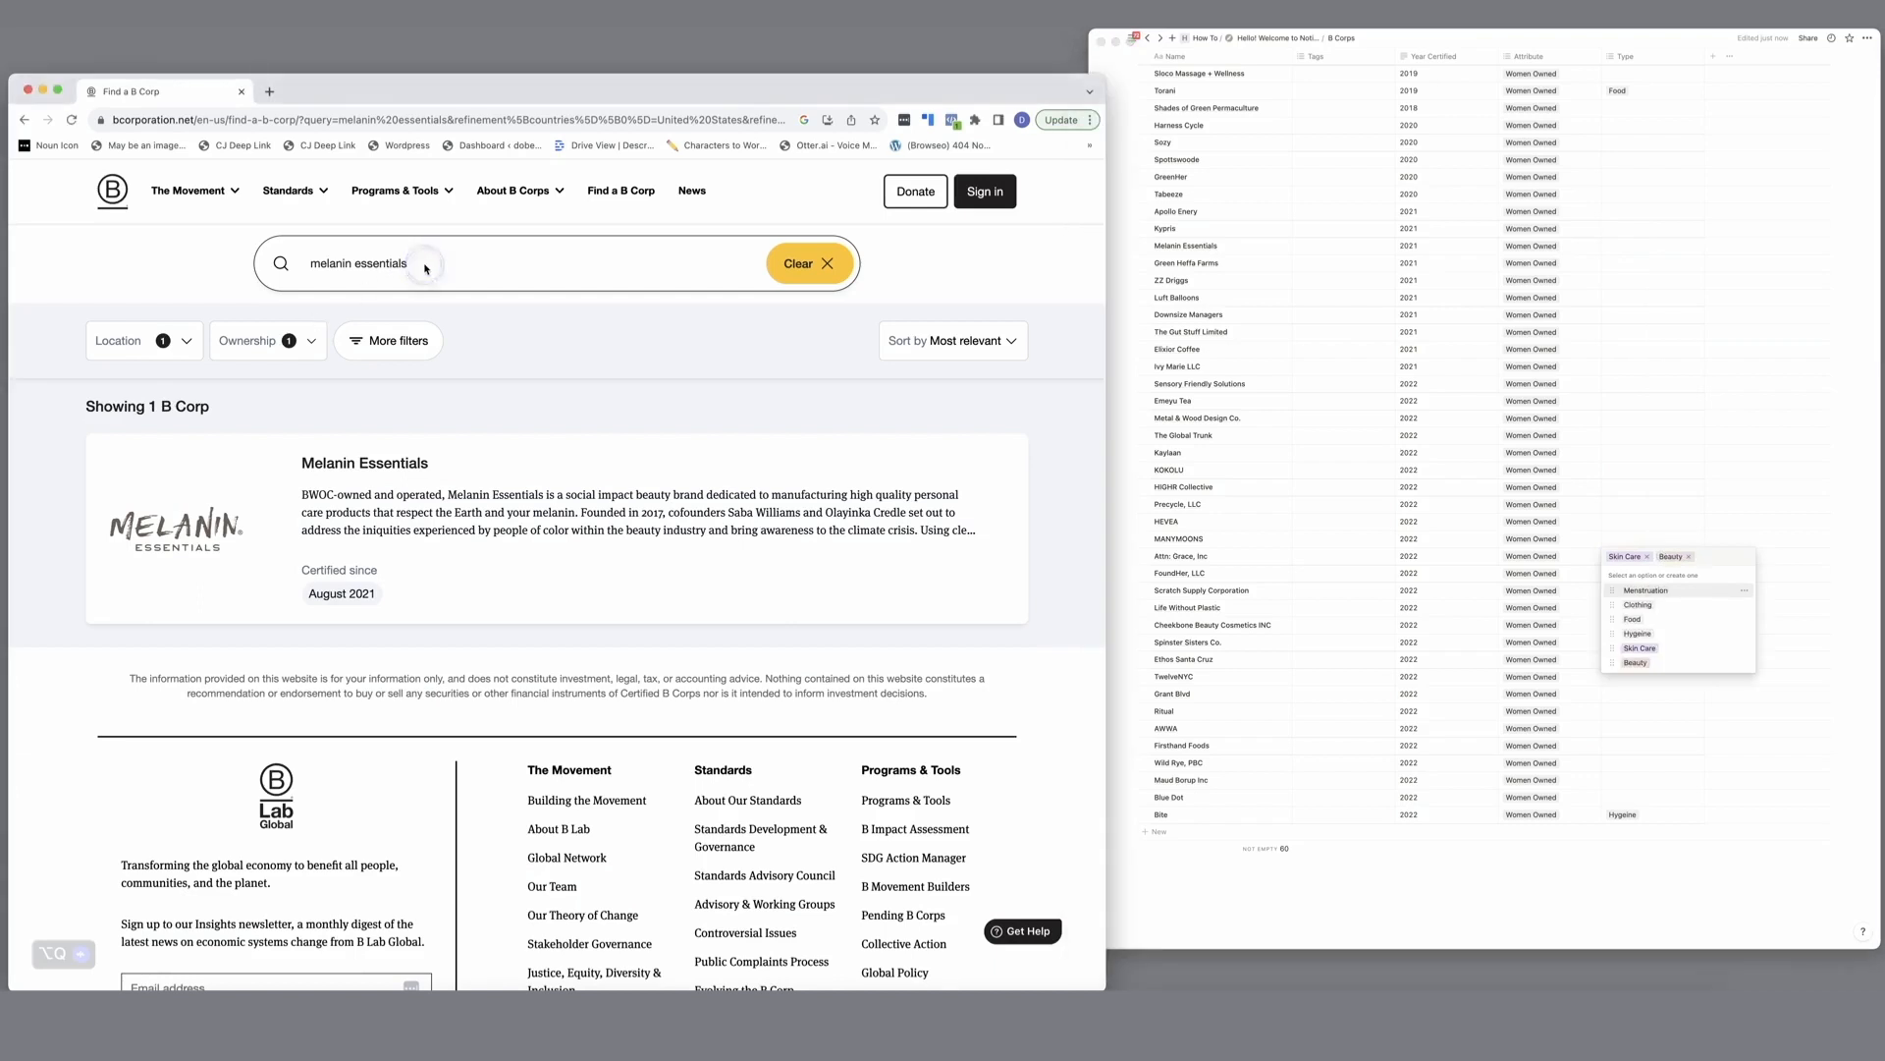
pyautogui.press('super+a')
pyautogui.write('awwa')
pyautogui.press('Return')
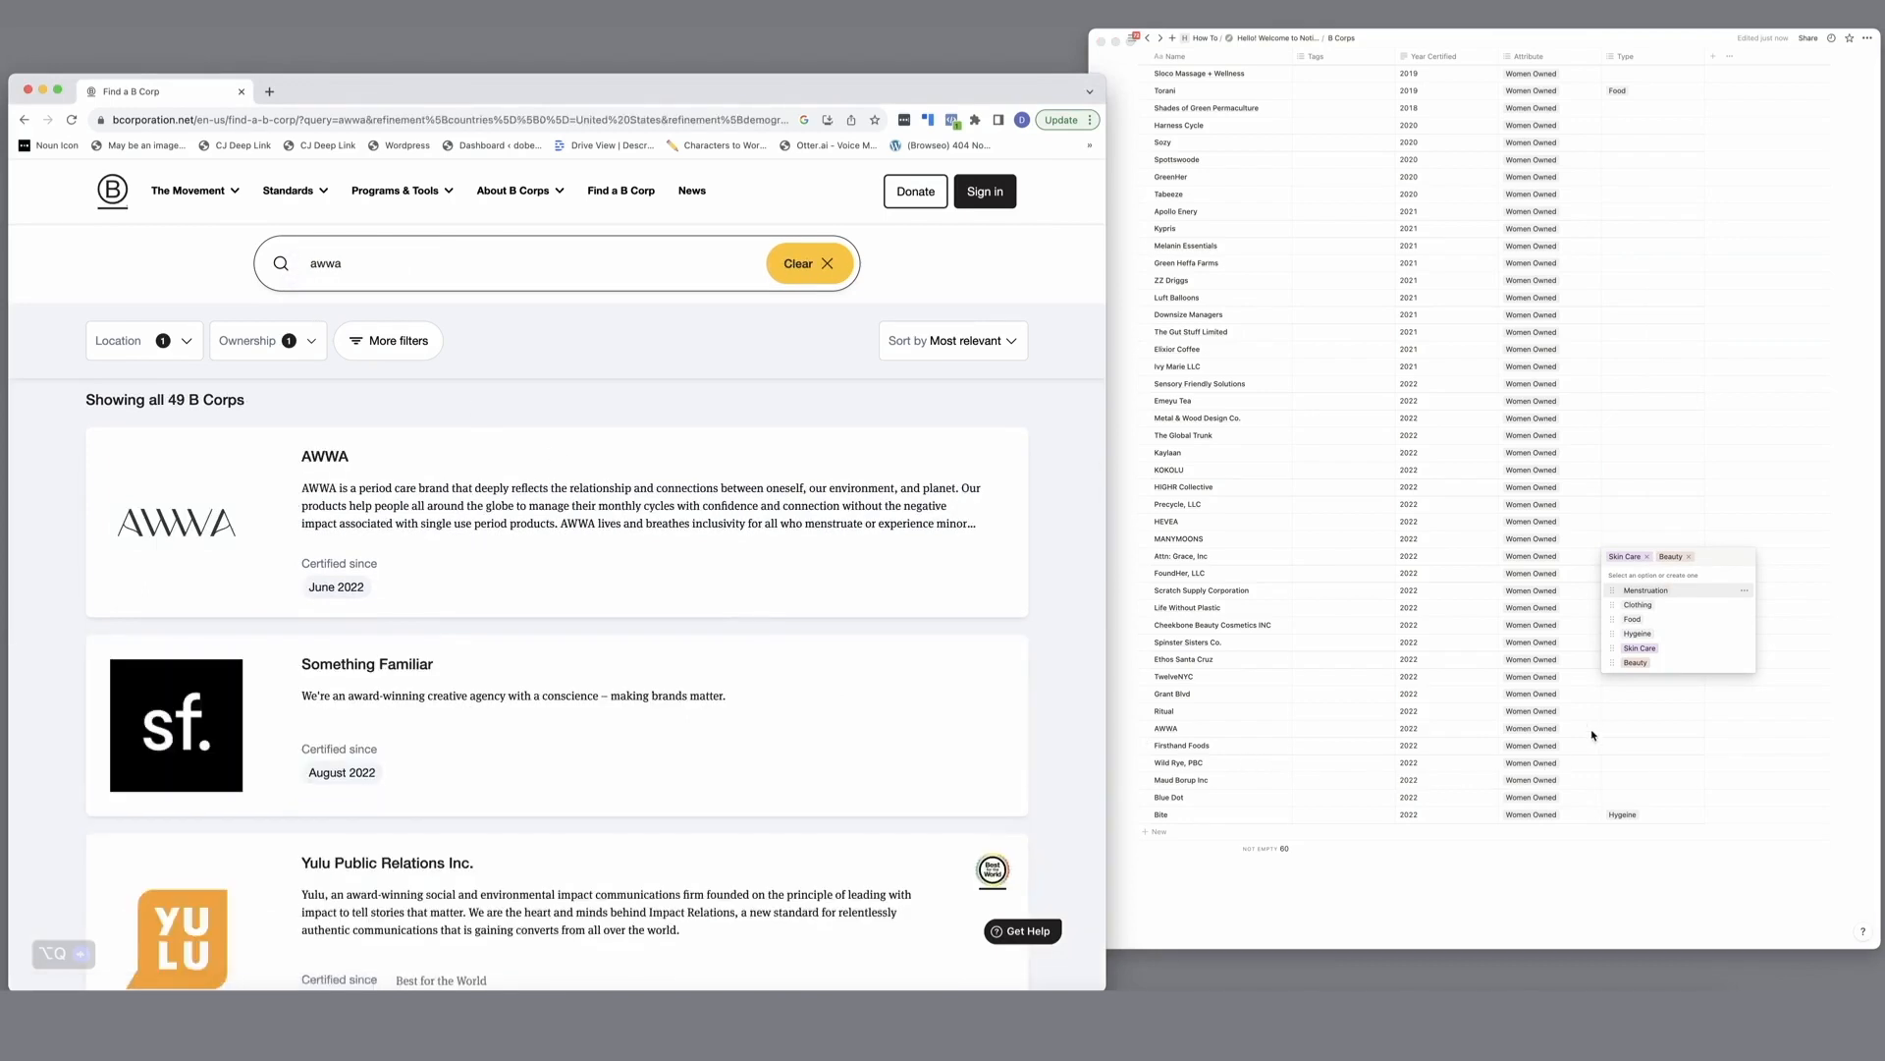
# Step: In the Notion table, set Type to Menstruation for AWWA and to Food for Firsthand Foods
pyautogui.click(1618, 753)
pyautogui.click(1624, 732)
pyautogui.click(1625, 728)
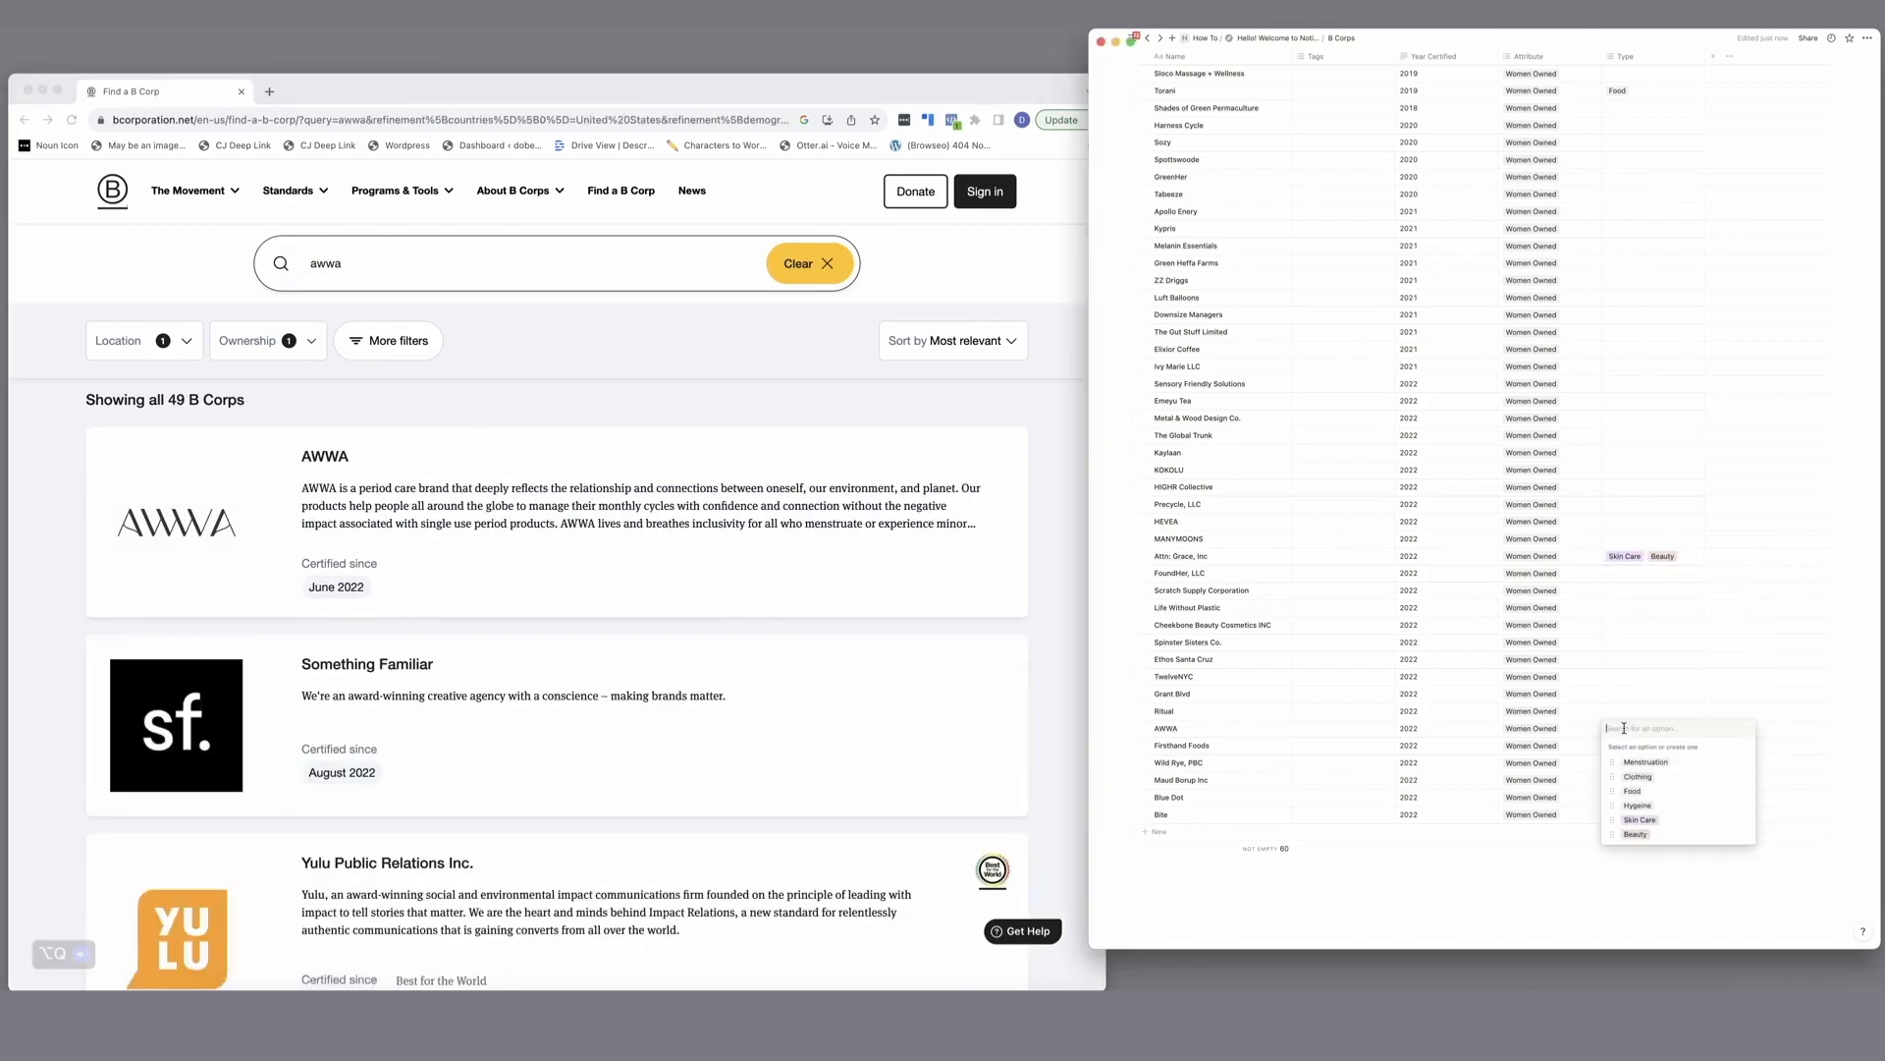
pyautogui.click(1637, 756)
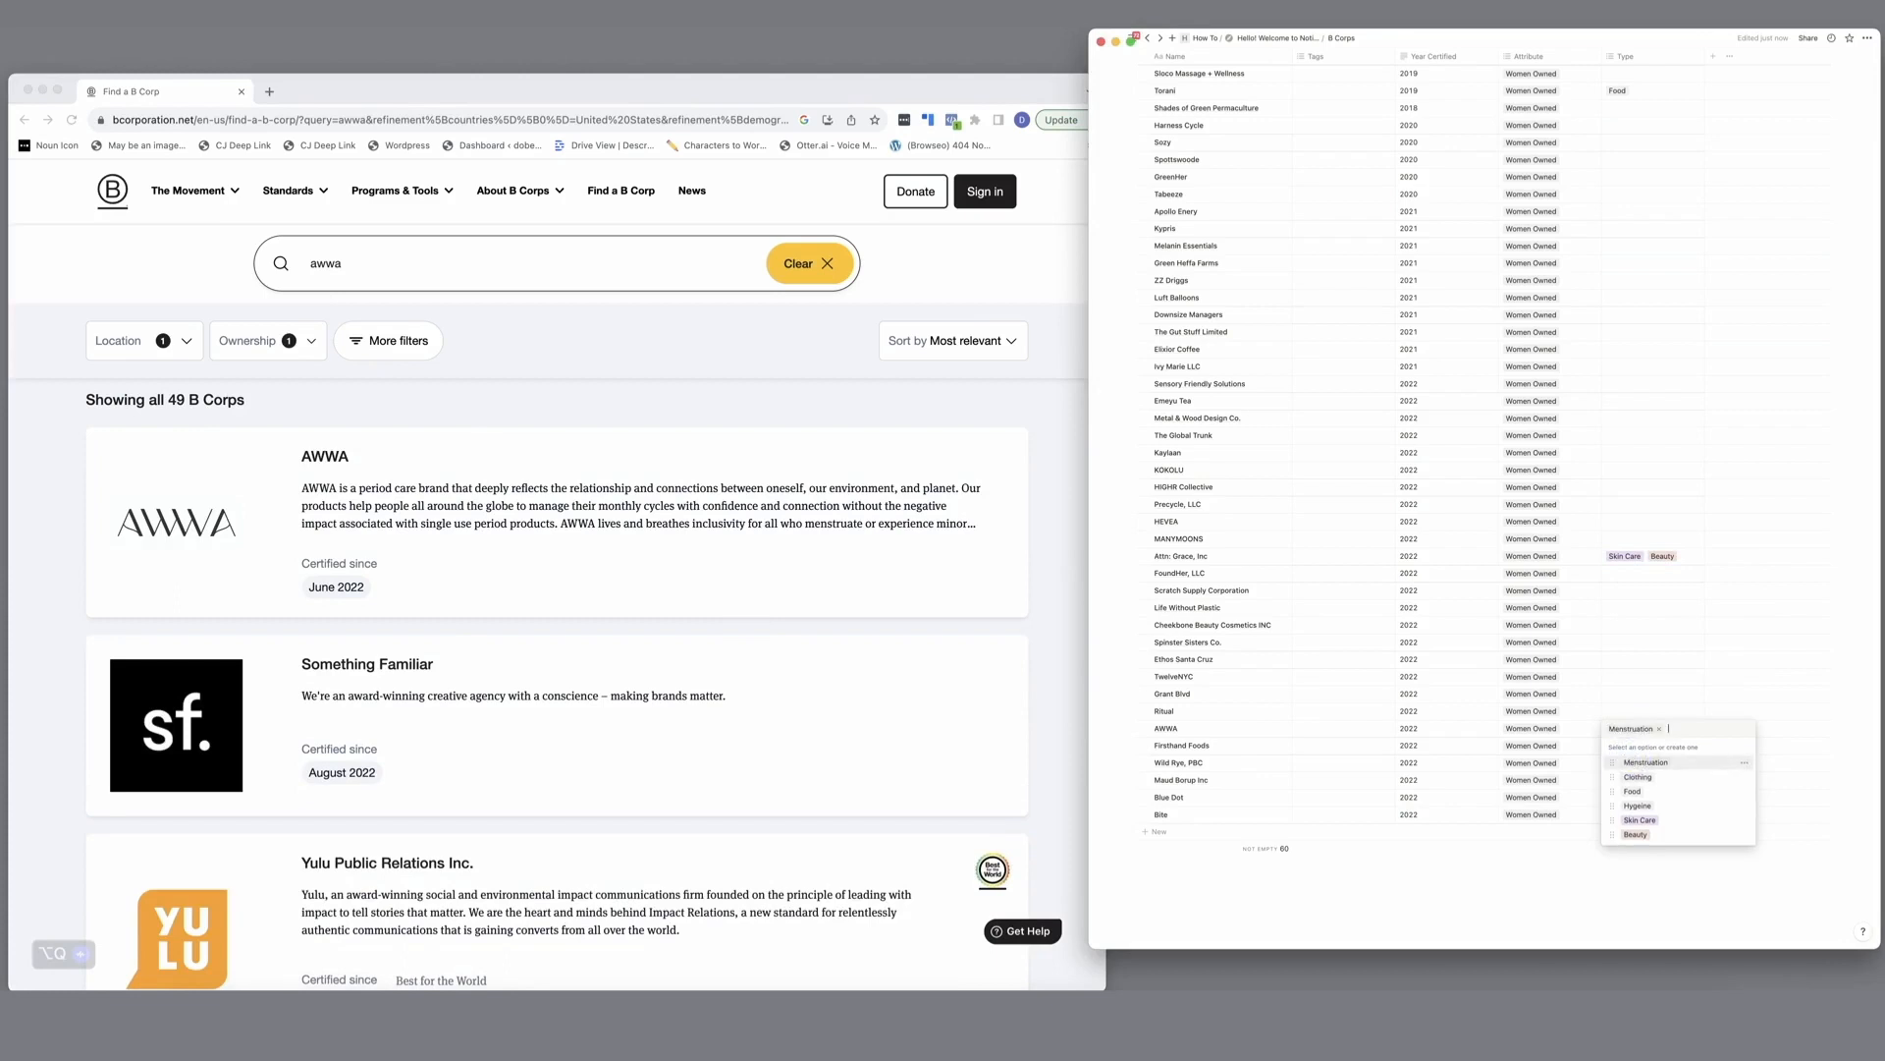
pyautogui.click(1647, 809)
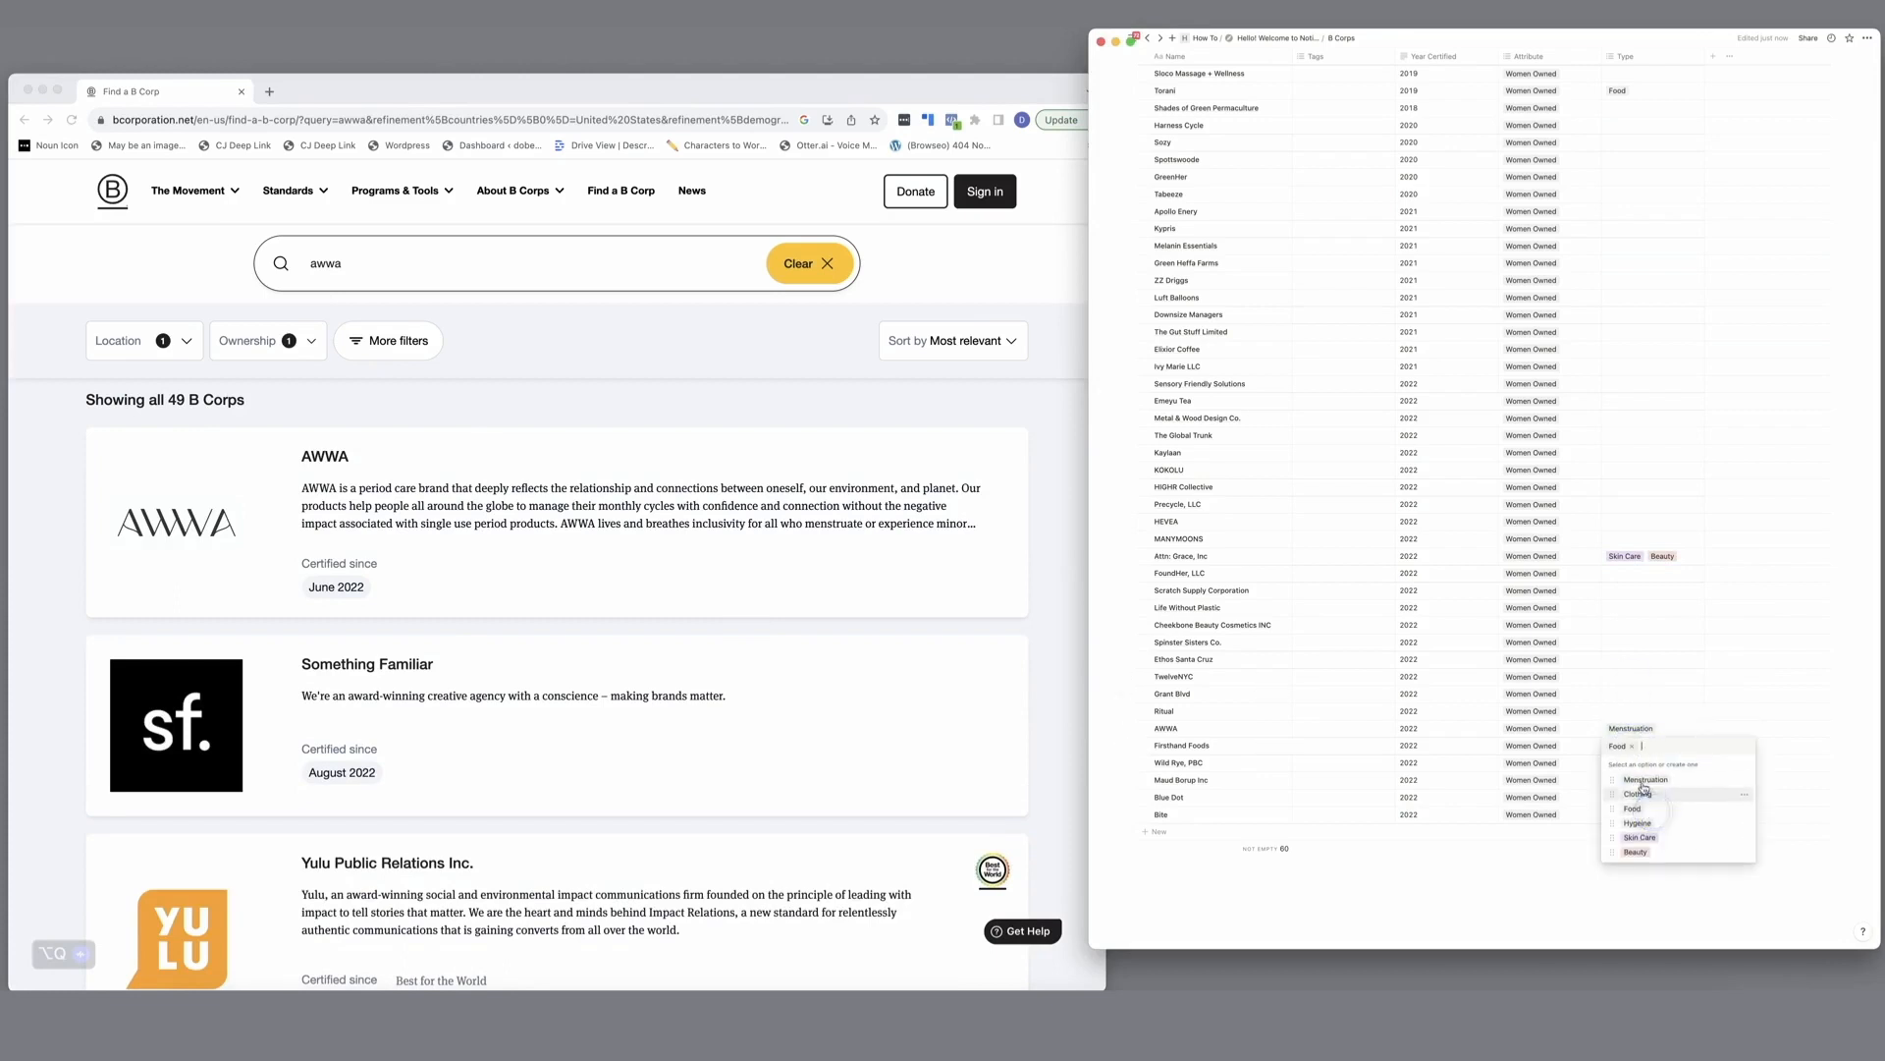
pyautogui.press('Escape')
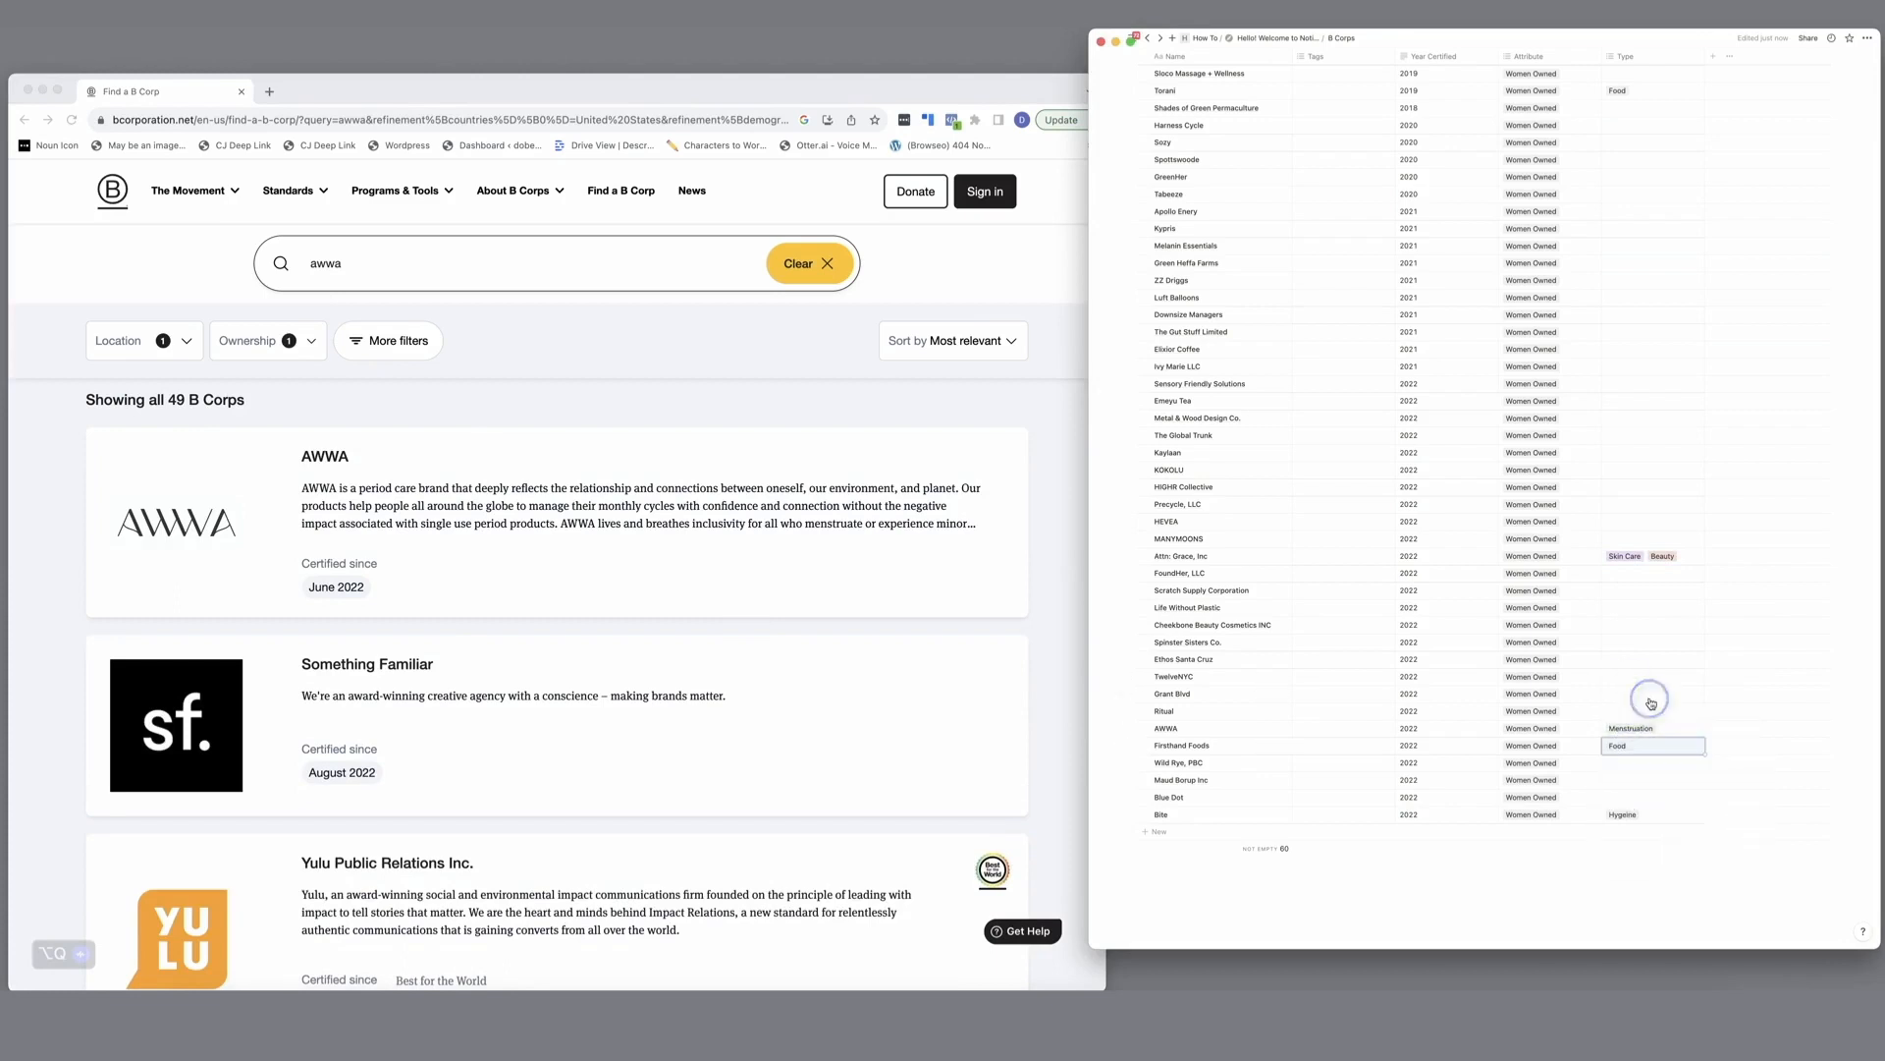
# Step: Search the B Corp directory for wild rye
pyautogui.click(365, 281)
pyautogui.doubleClick(334, 263)
pyautogui.write('wild r')
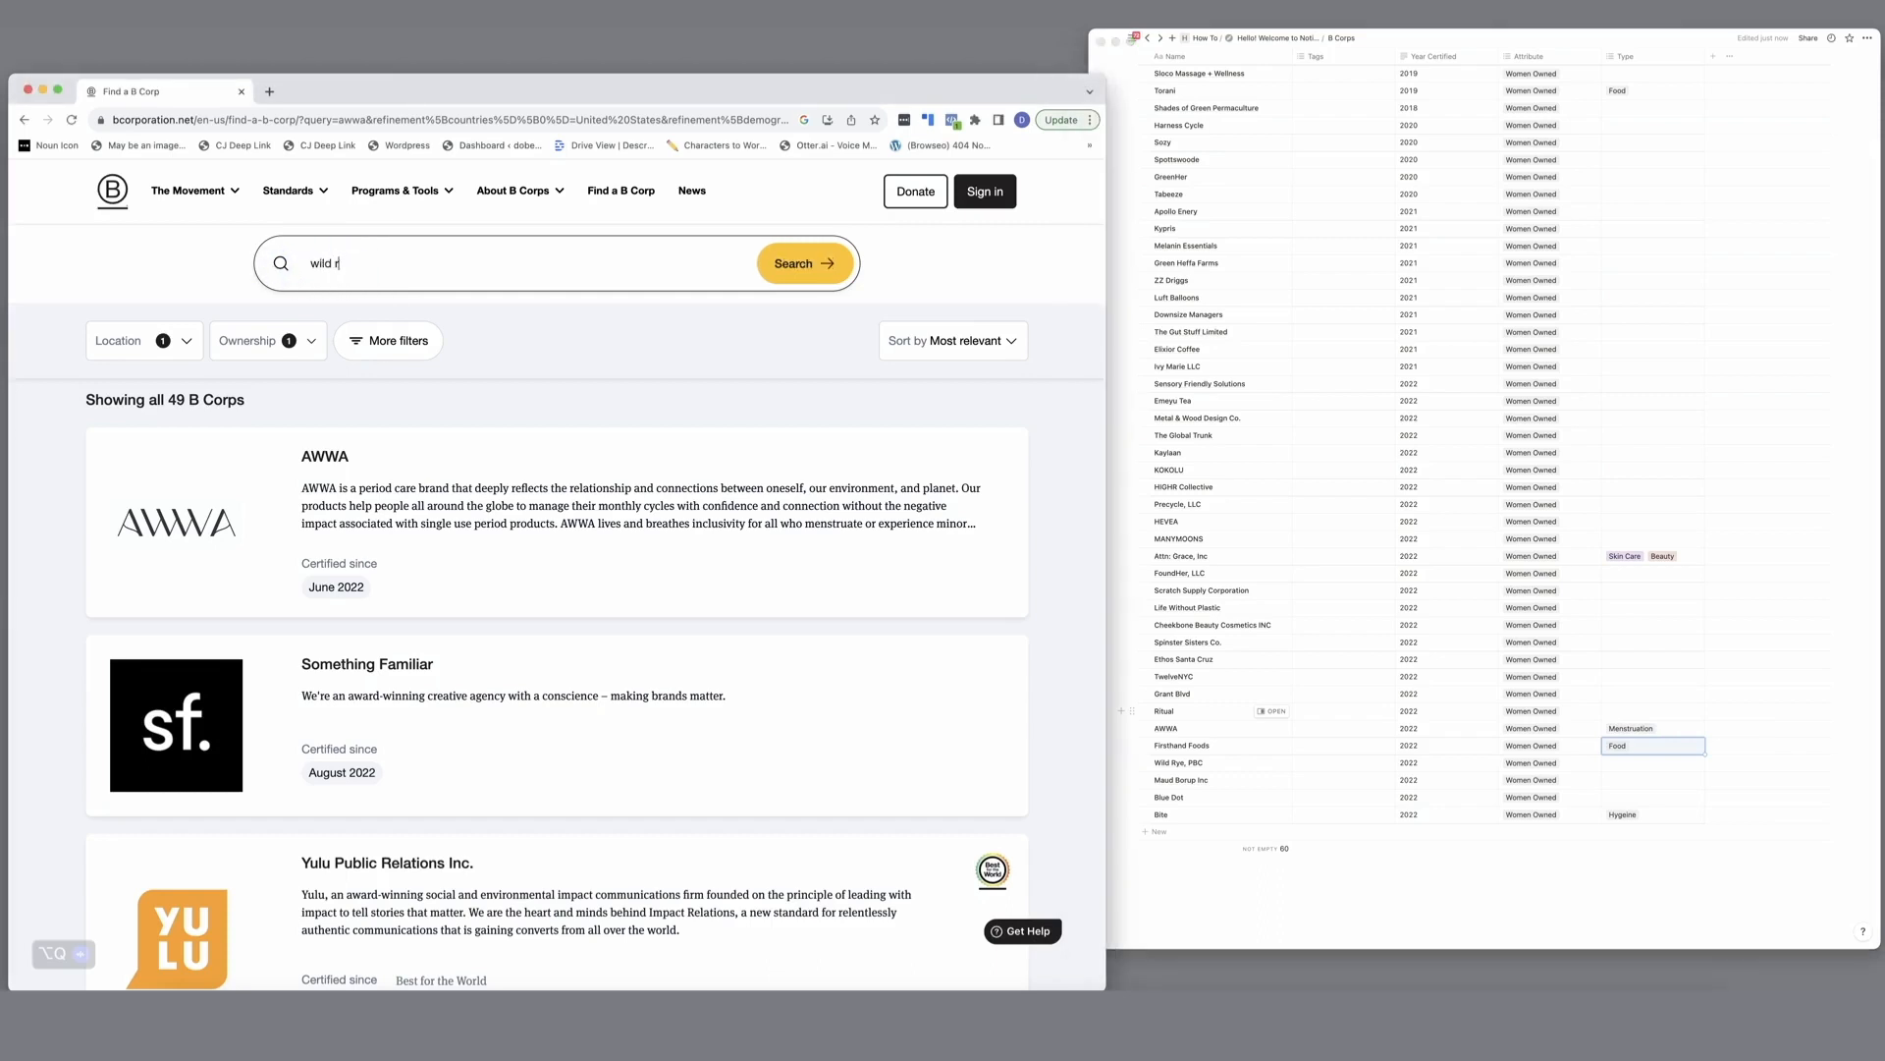
pyautogui.write('ye')
pyautogui.press('Return')
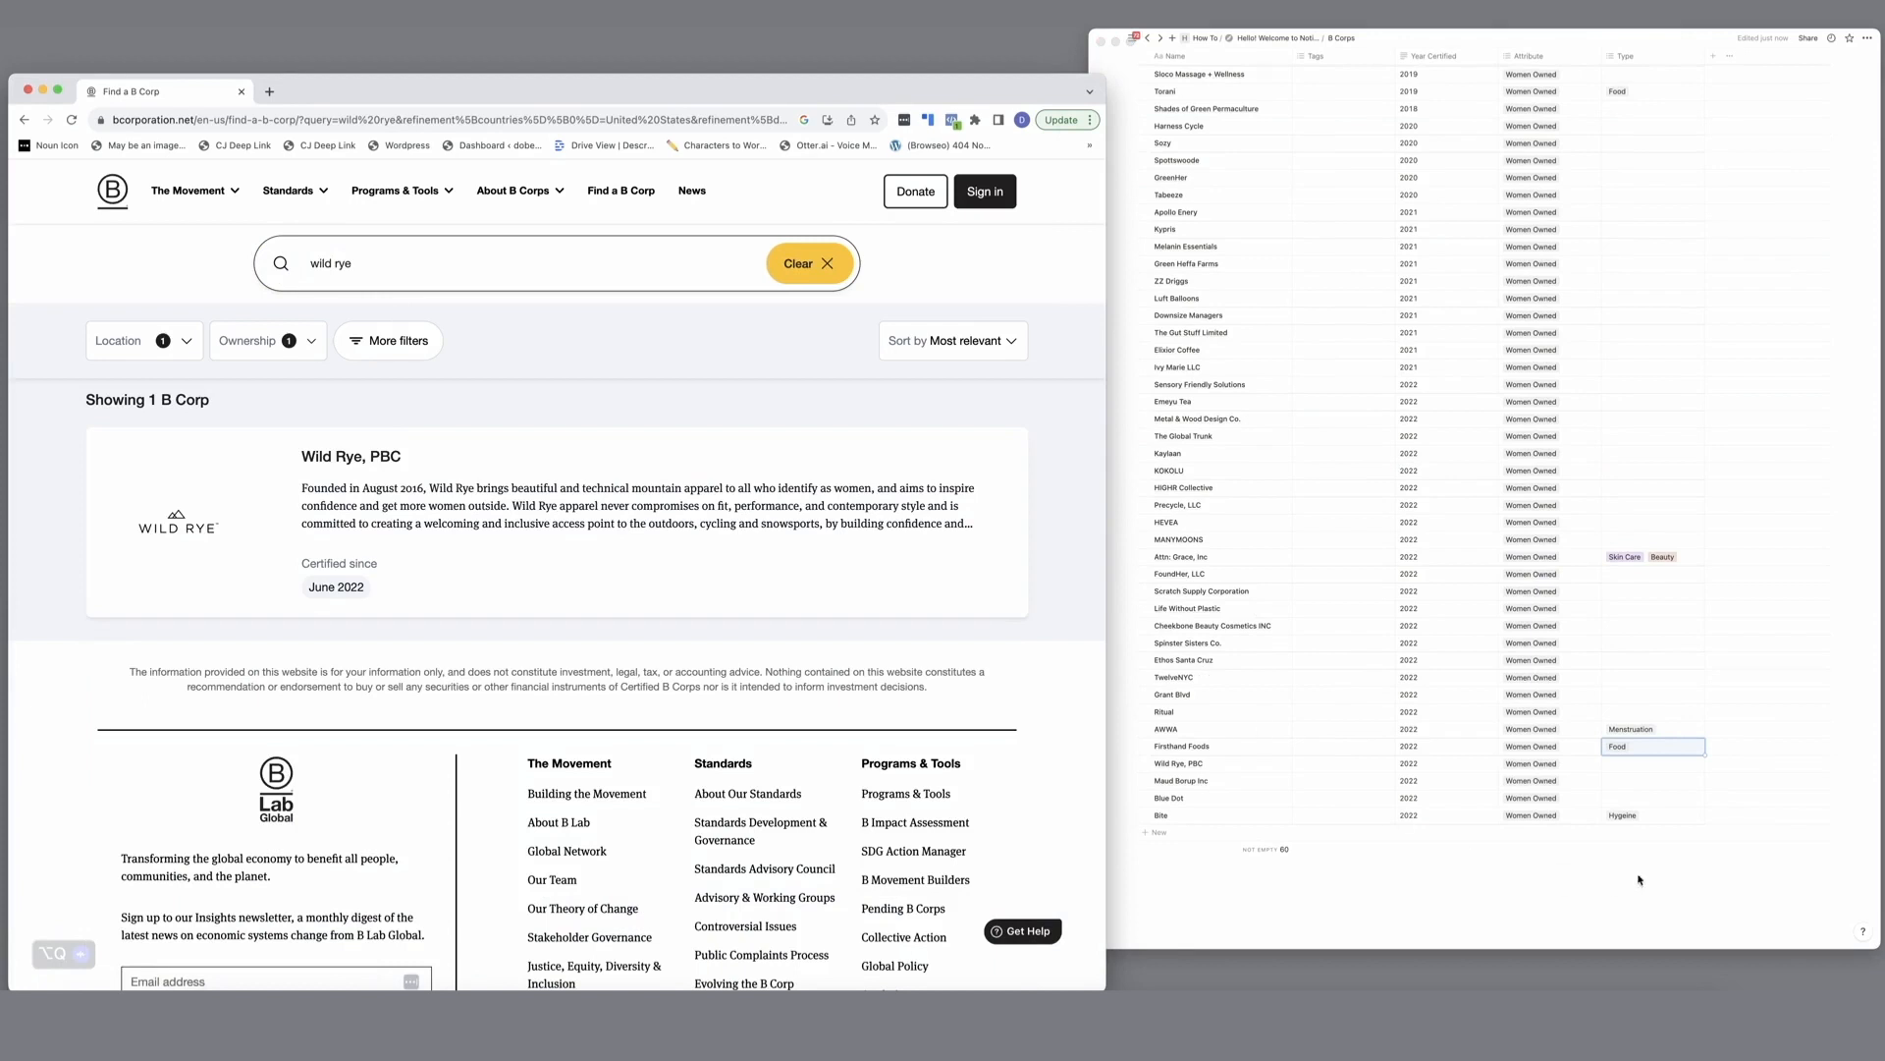
# Step: Assign the existing Clothing option to Wild Rye, PBC in the Type property of the Notion table
pyautogui.click(1626, 765)
pyautogui.write('clothing')
pyautogui.press('Return')
pyautogui.press('Escape')
# Step: Sort the B Corps table by the Type property
pyautogui.click(1626, 56)
pyautogui.click(1646, 117)
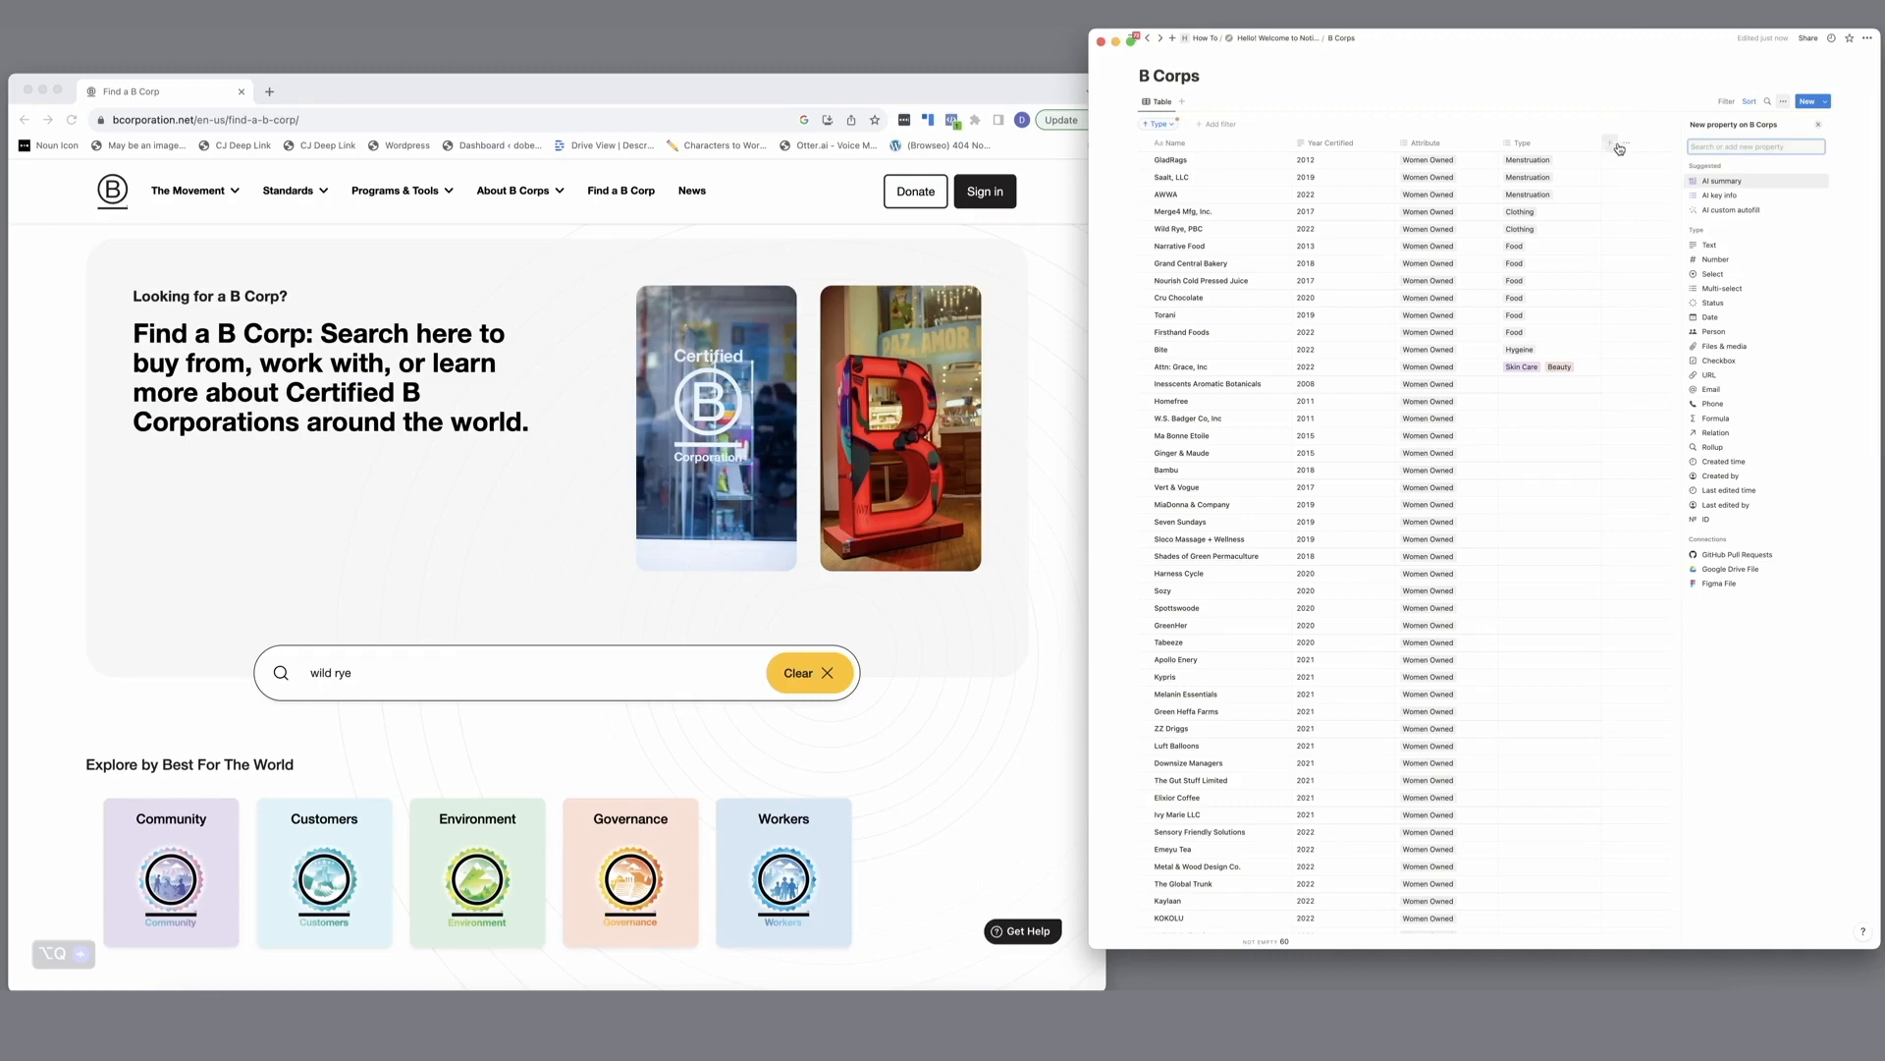
# Step: Add a new text property named Keyword Content to the B Corps table
pyautogui.click(1738, 149)
pyautogui.write('Keyword Content')
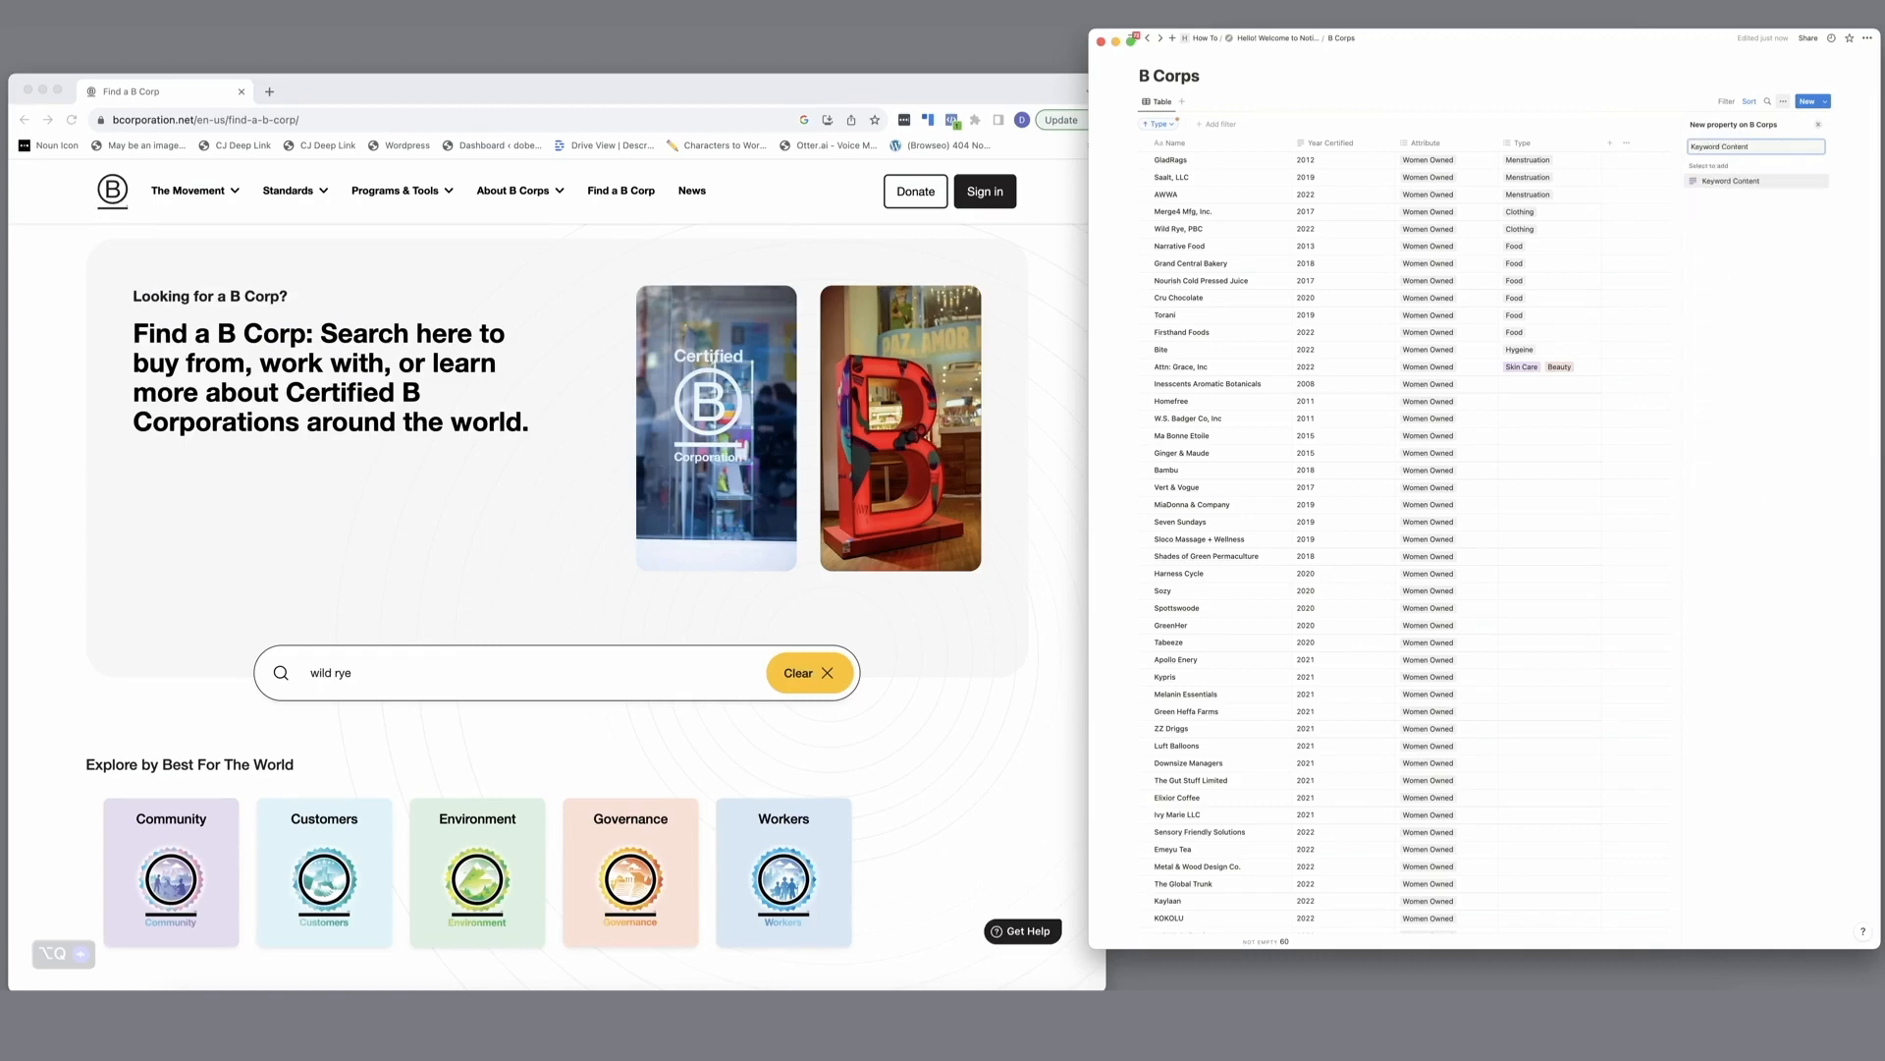
pyautogui.press('Return')
# Step: Enter Sustainable Marketing as the Keyword Content for GladRags and fill it down through all rows to Blue Dot
pyautogui.write('Sustainable Marketing')
pyautogui.press('Return')
pyautogui.click(1695, 163)
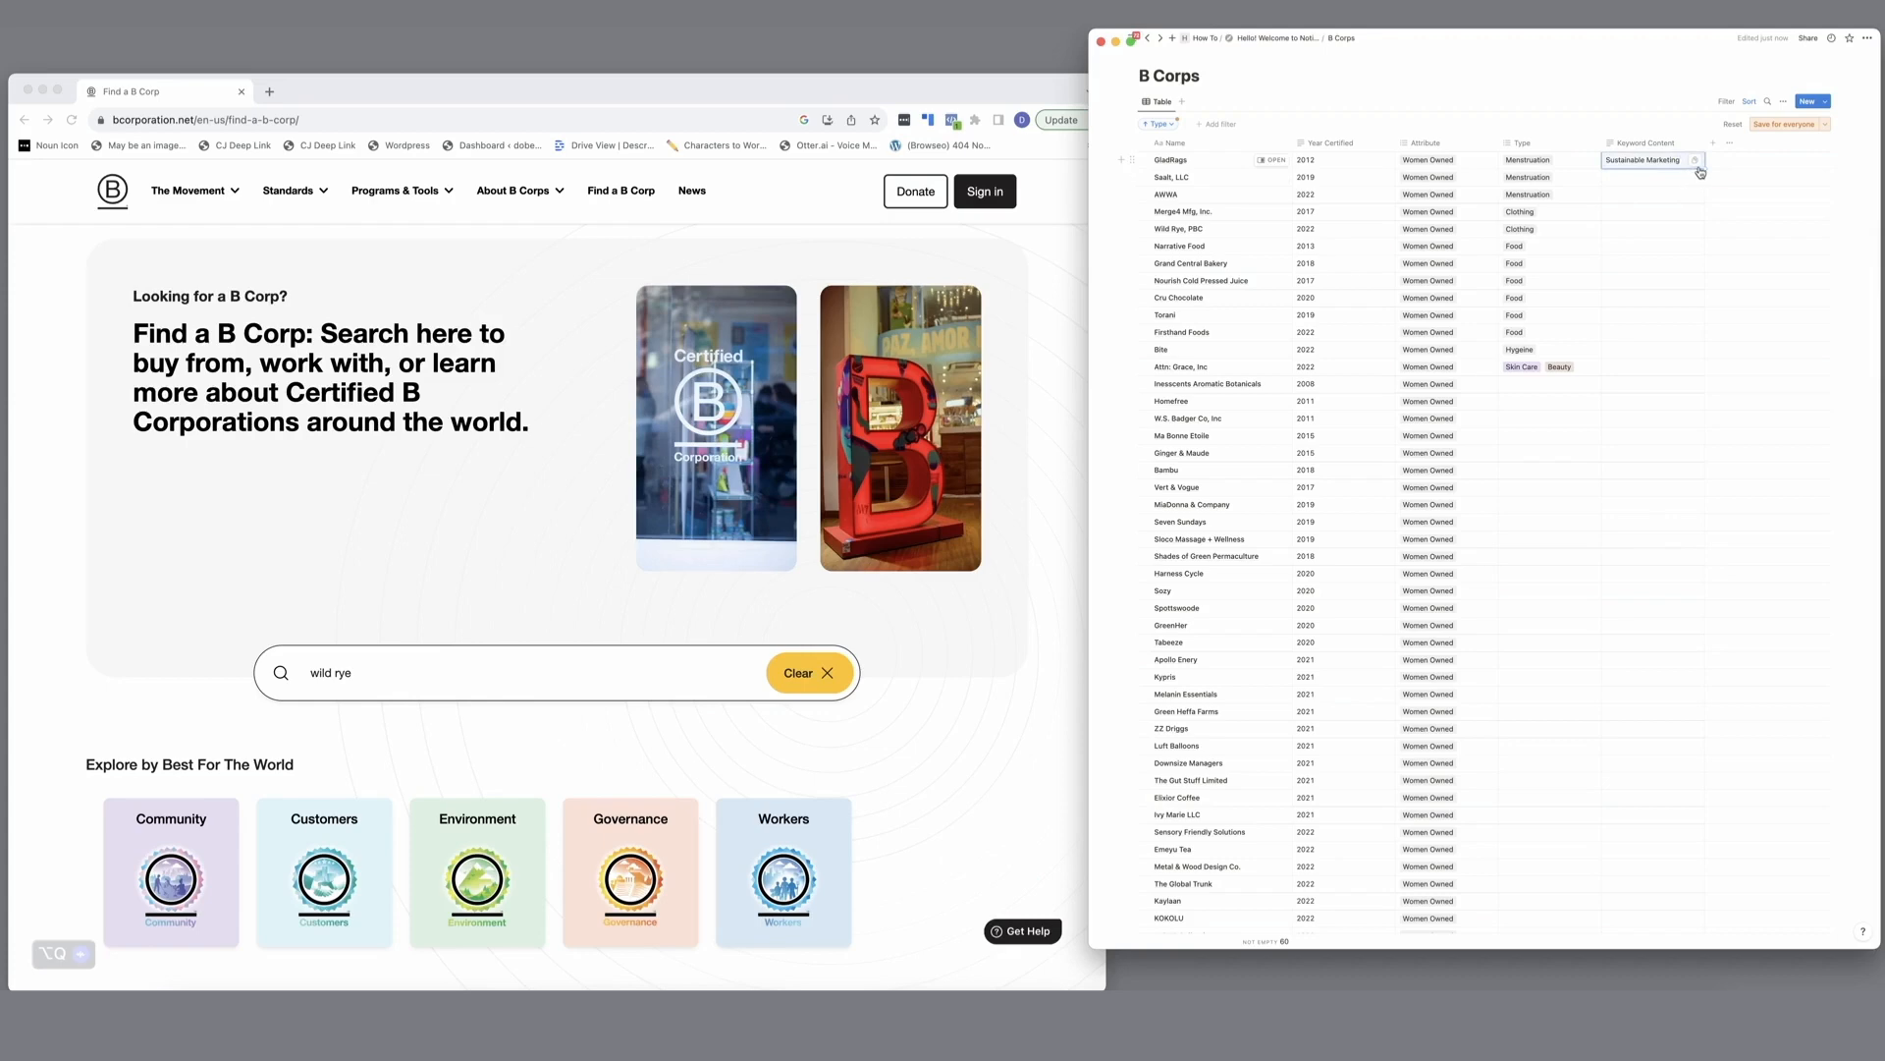
pyautogui.press('Escape')
pyautogui.moveTo(1704, 169); pyautogui.dragTo(1670, 815)
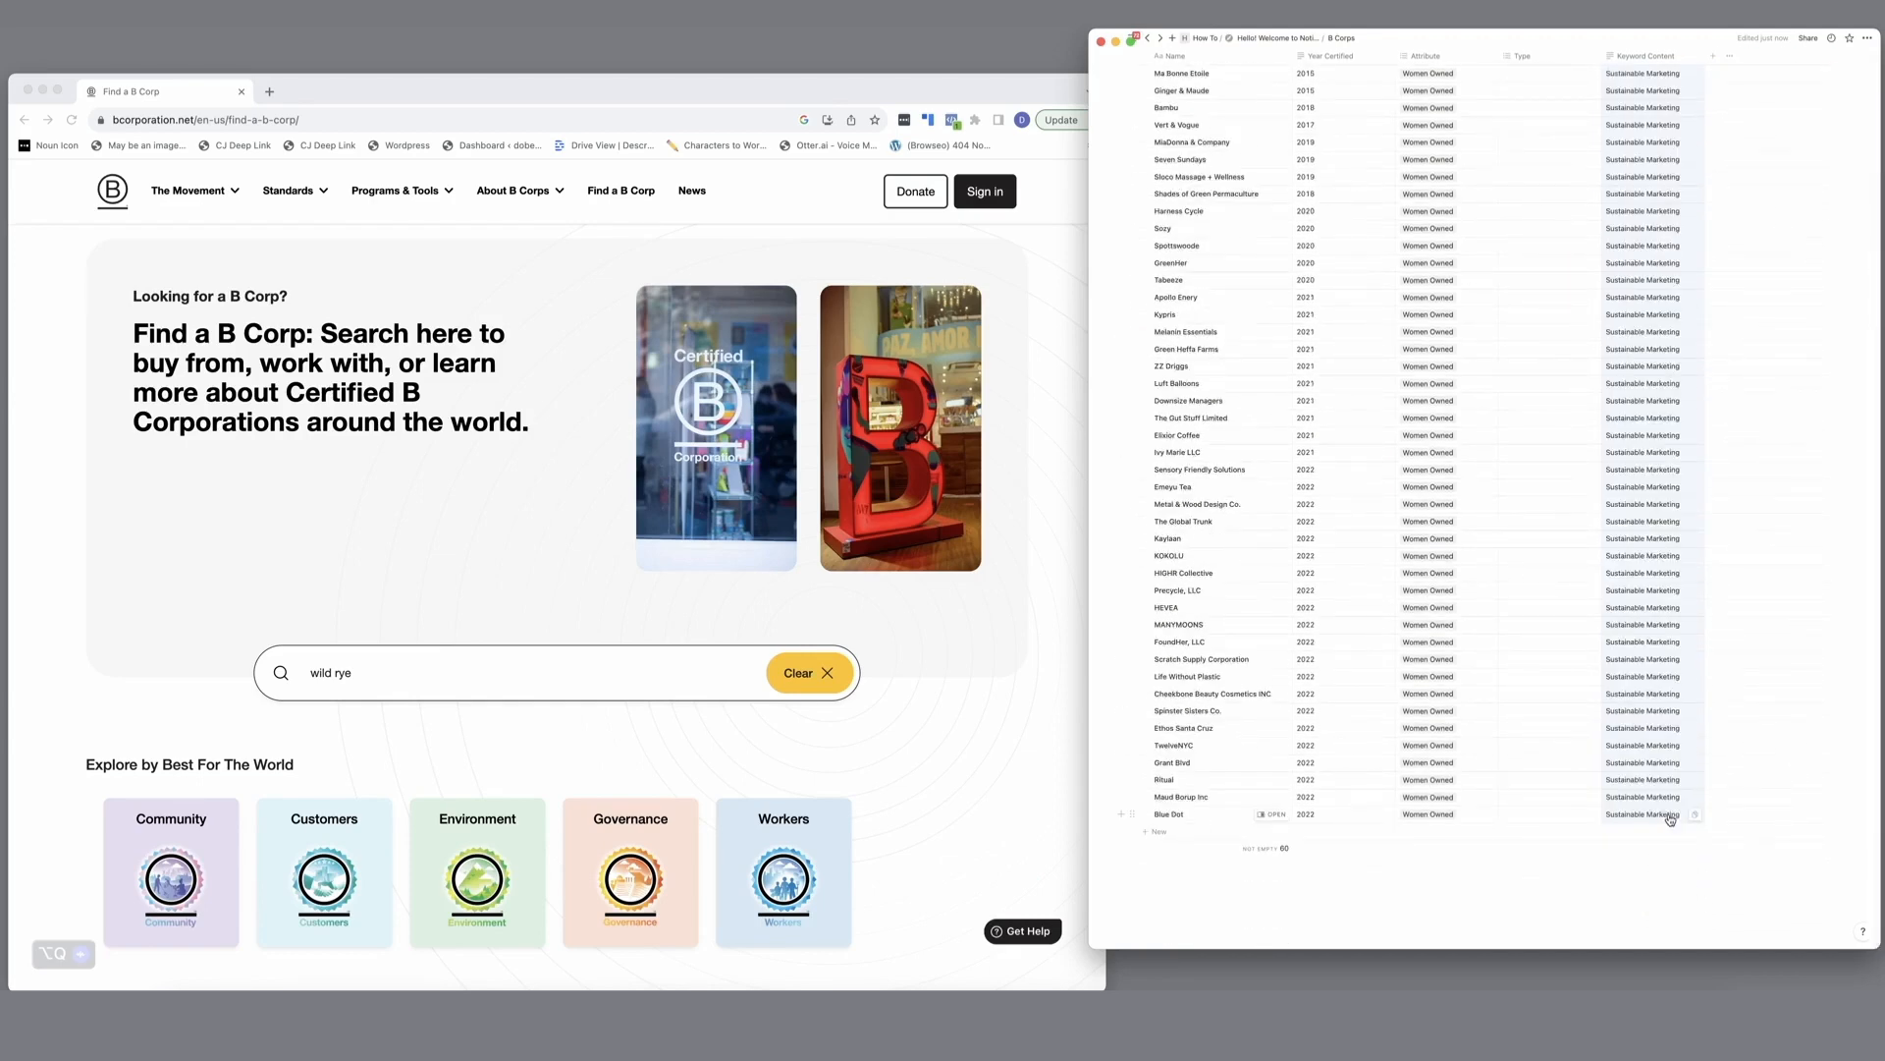
pyautogui.scroll(10, 1612, 267)
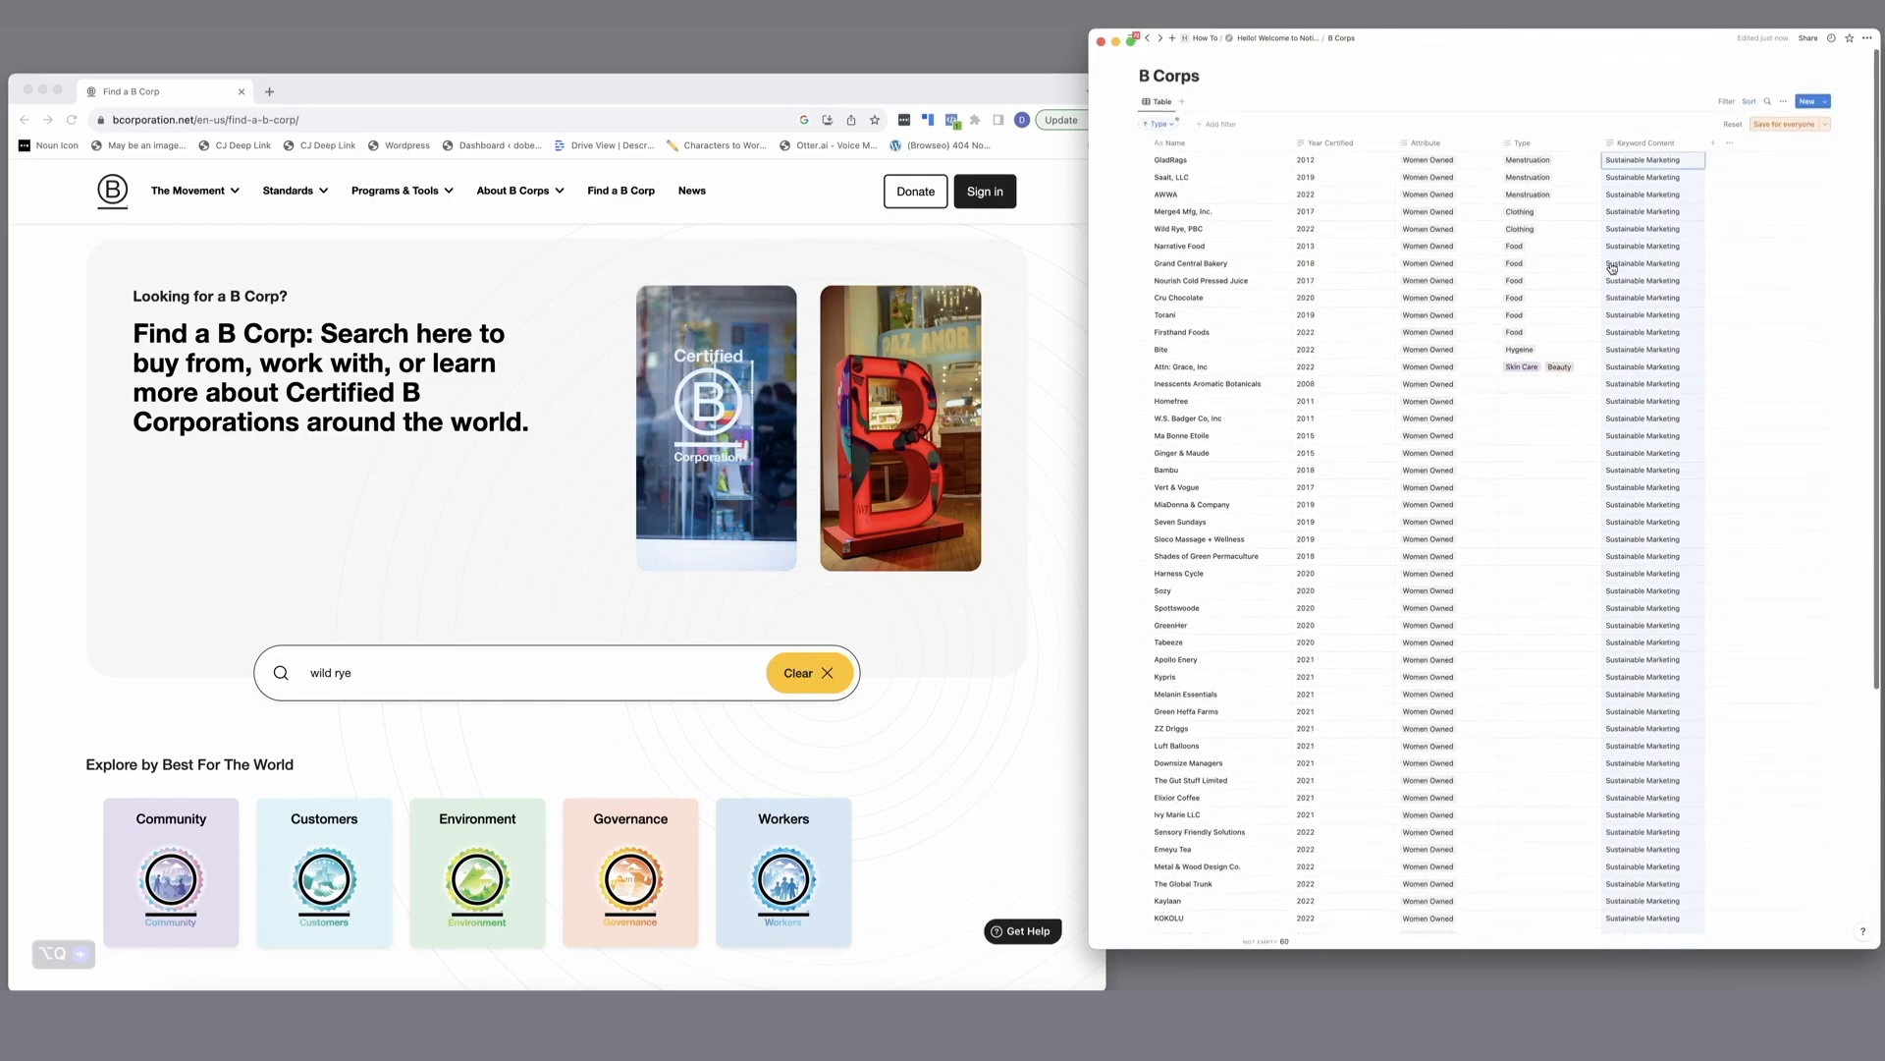
# Step: Add a new property named Blog Idea to the B Corps table and make it a multi-select
pyautogui.click(1713, 142)
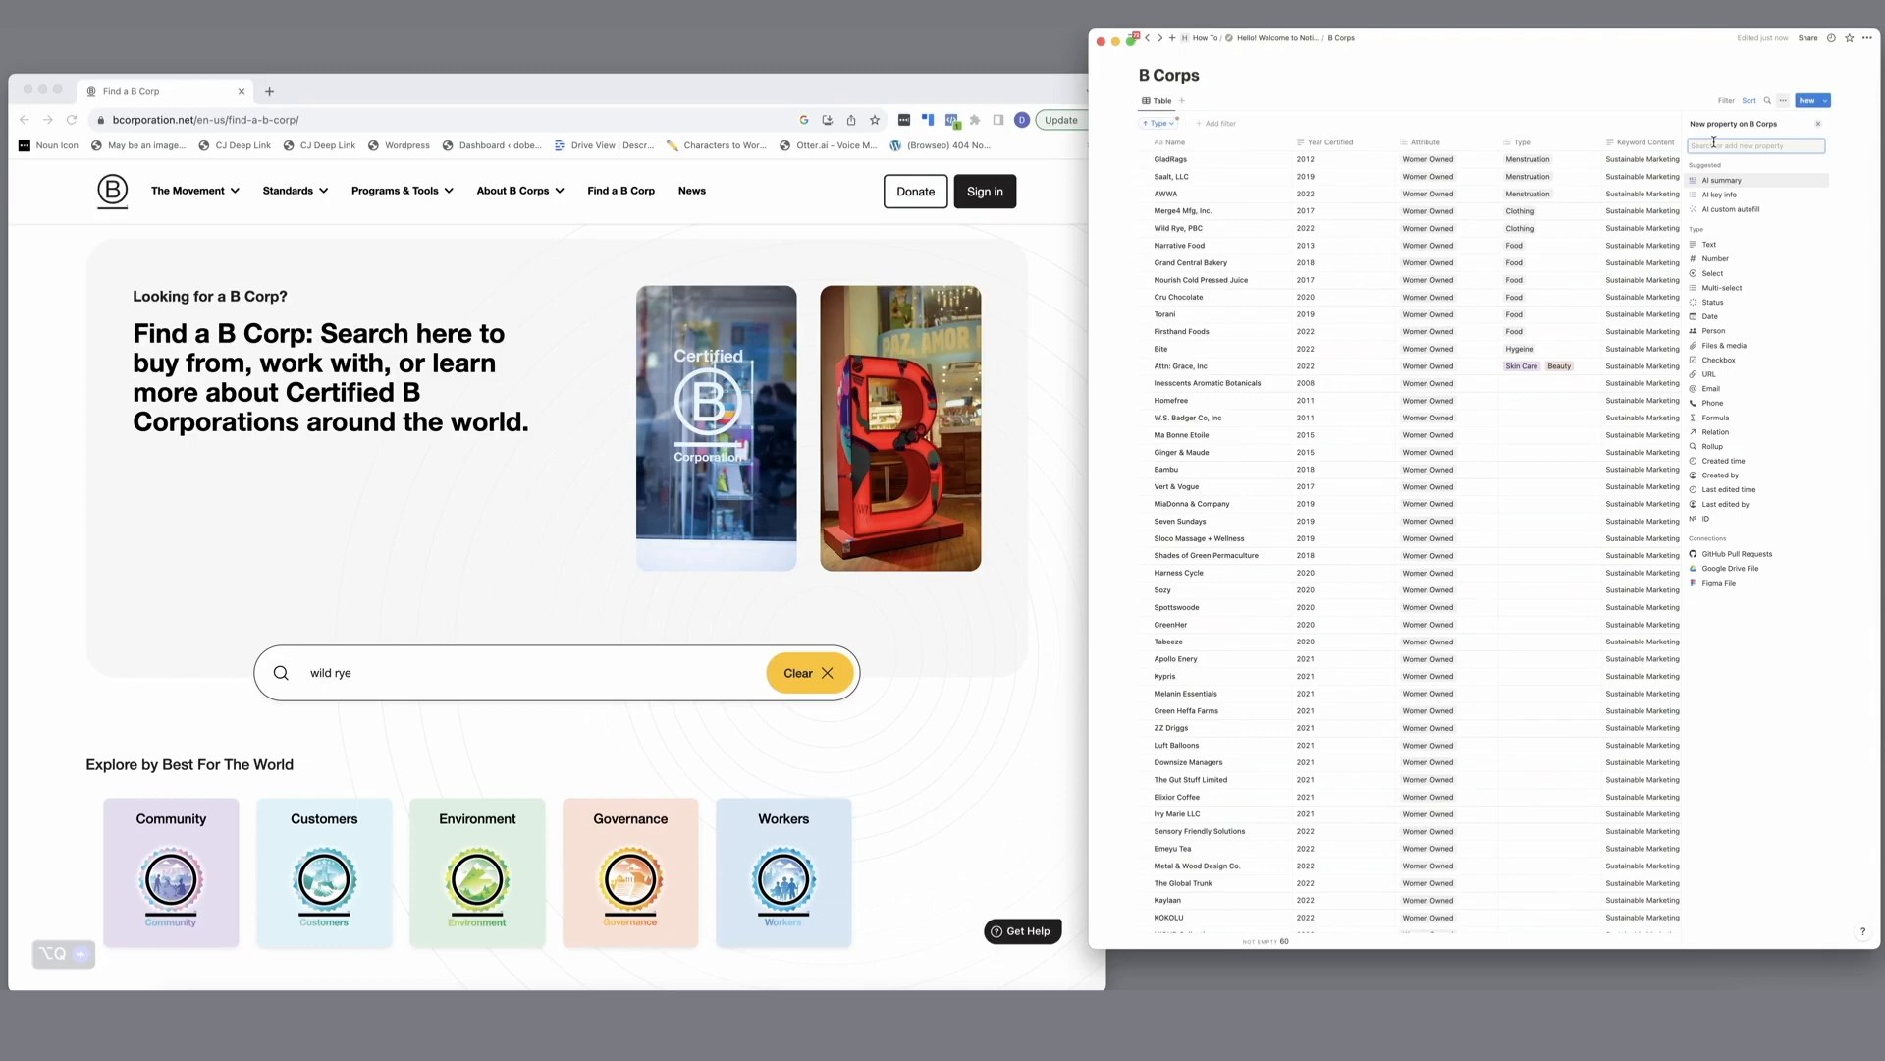
pyautogui.write('Blog Idea')
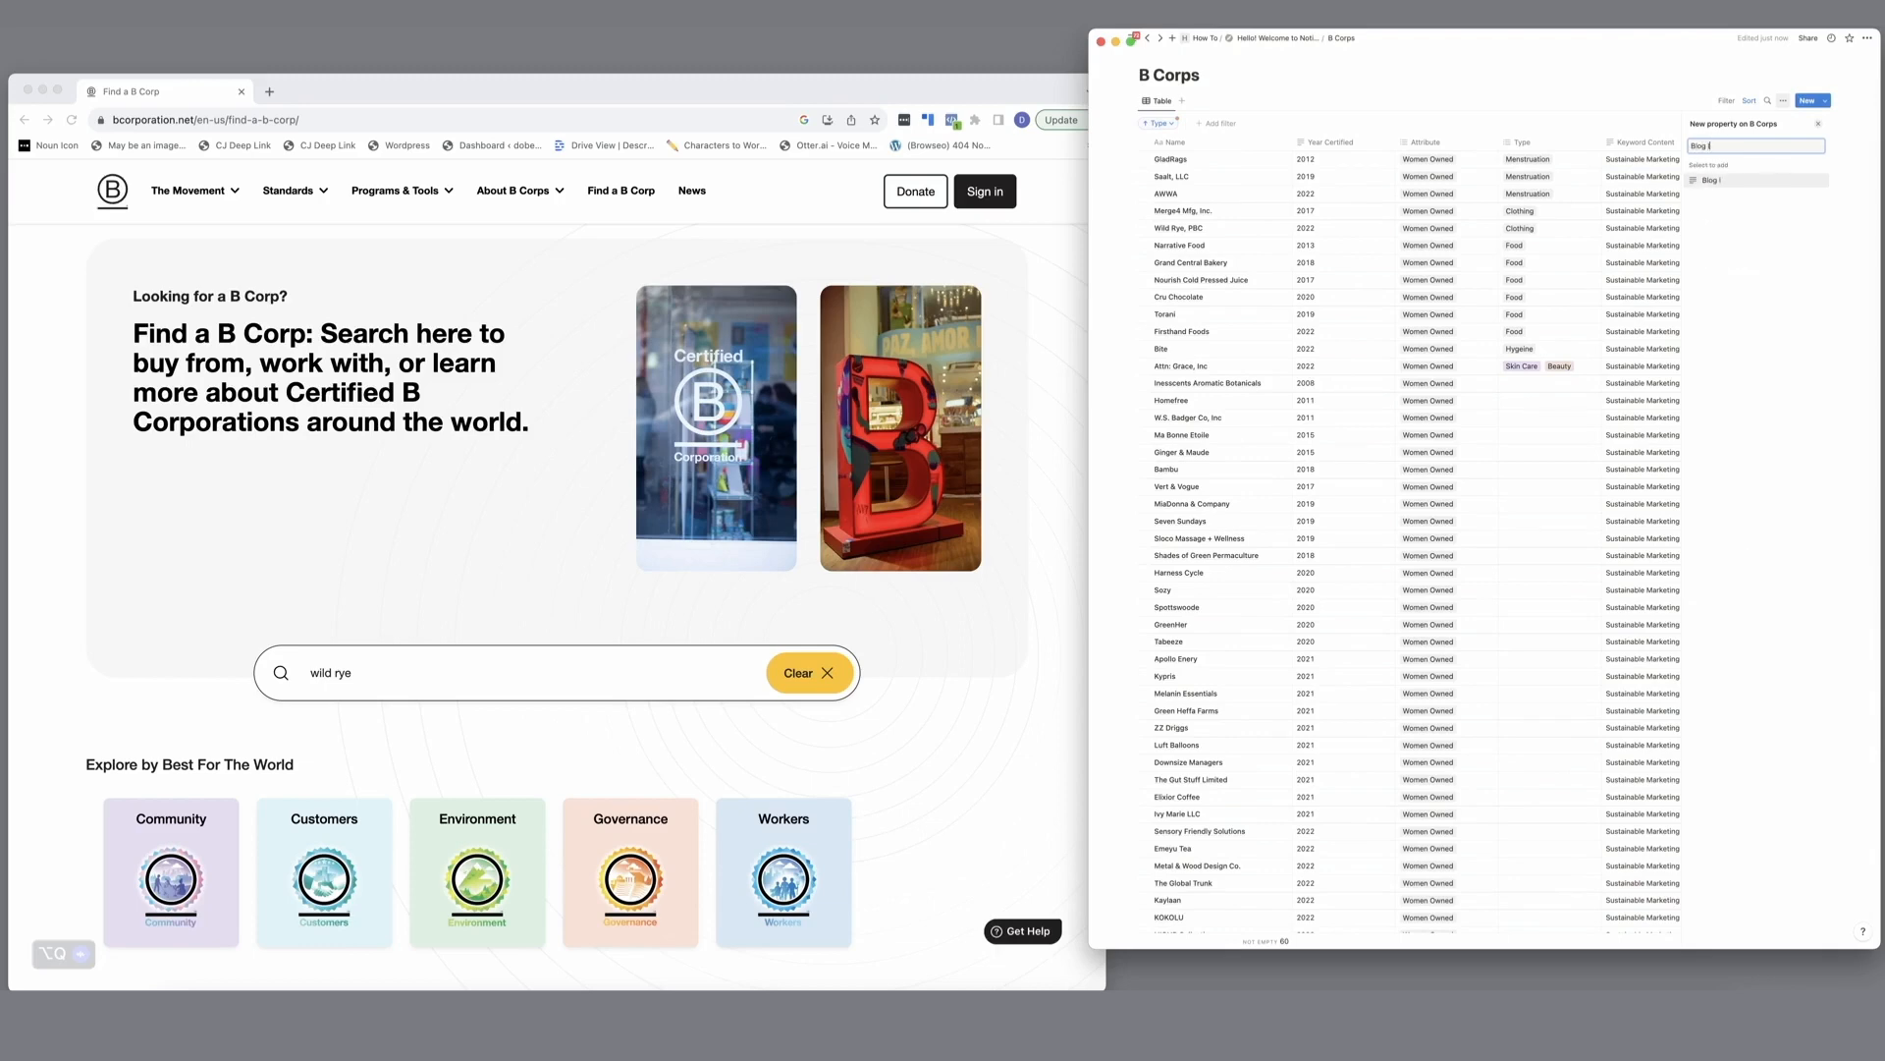
pyautogui.click(1719, 181)
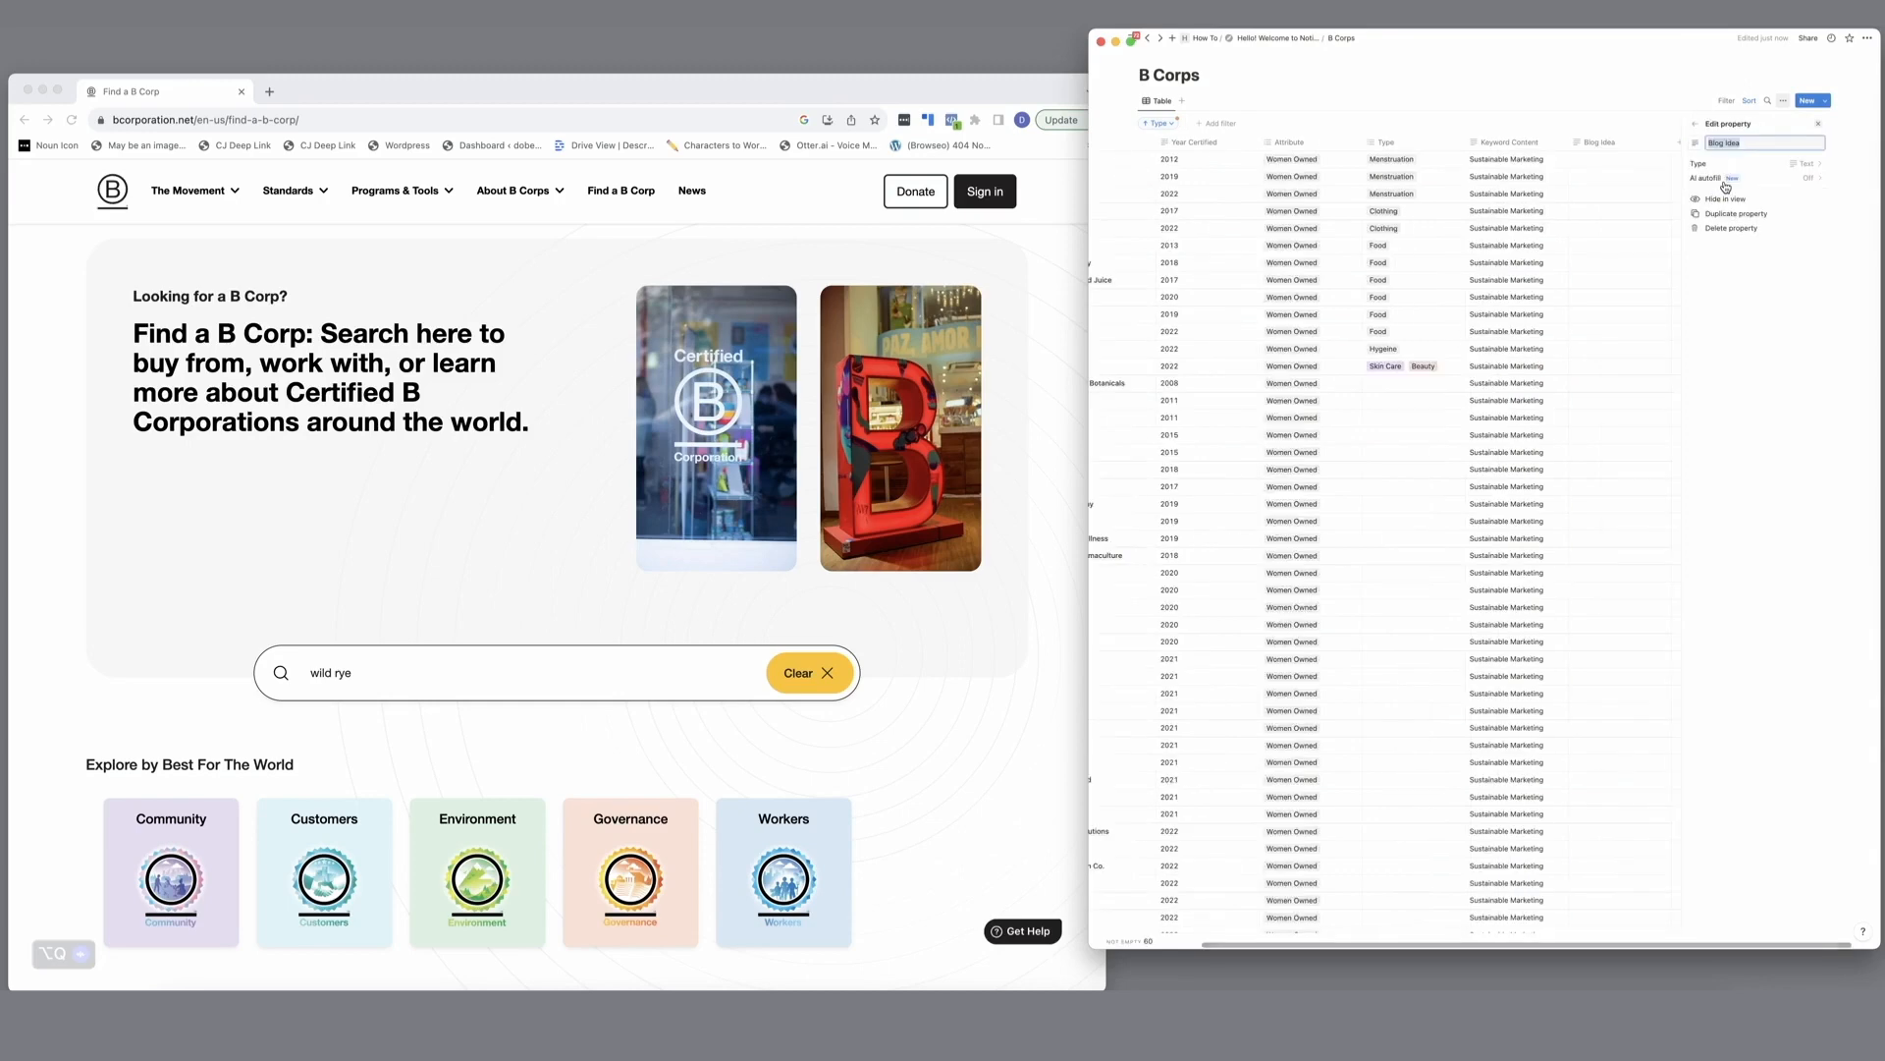
pyautogui.click(1759, 164)
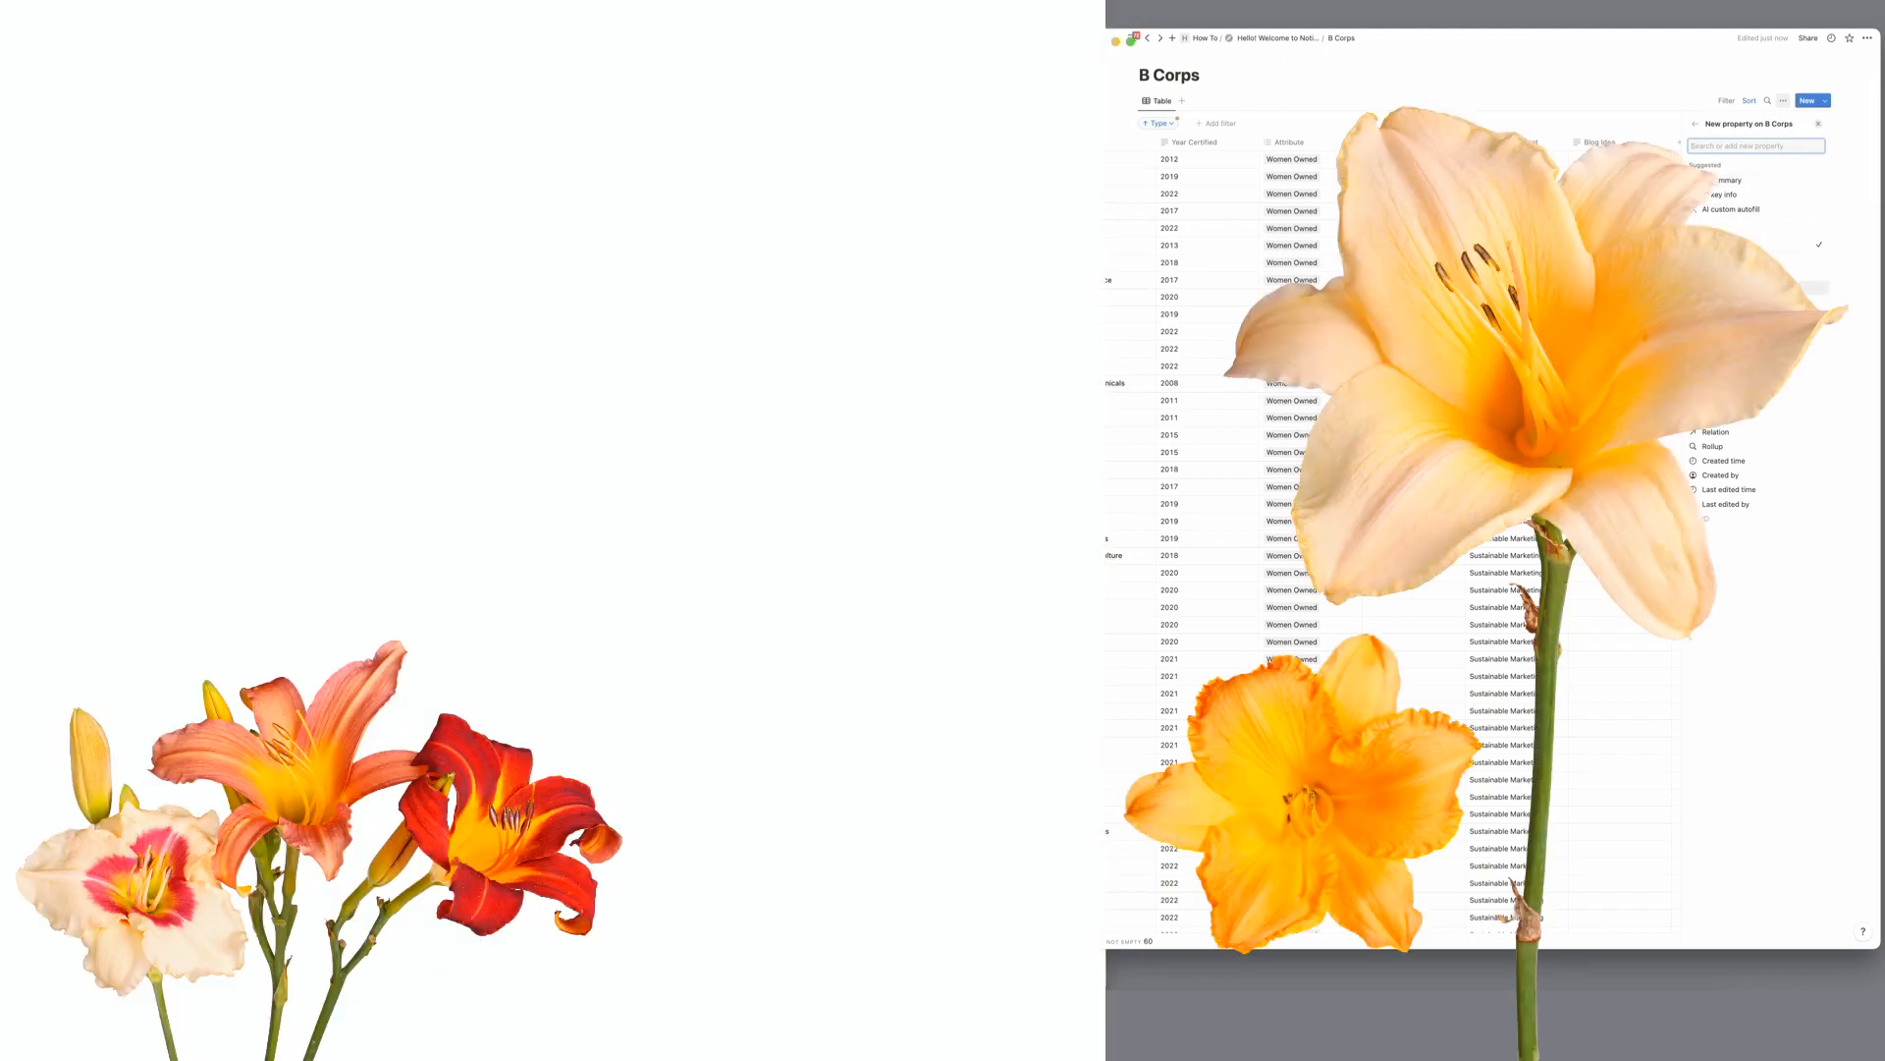
pyautogui.click(1747, 288)
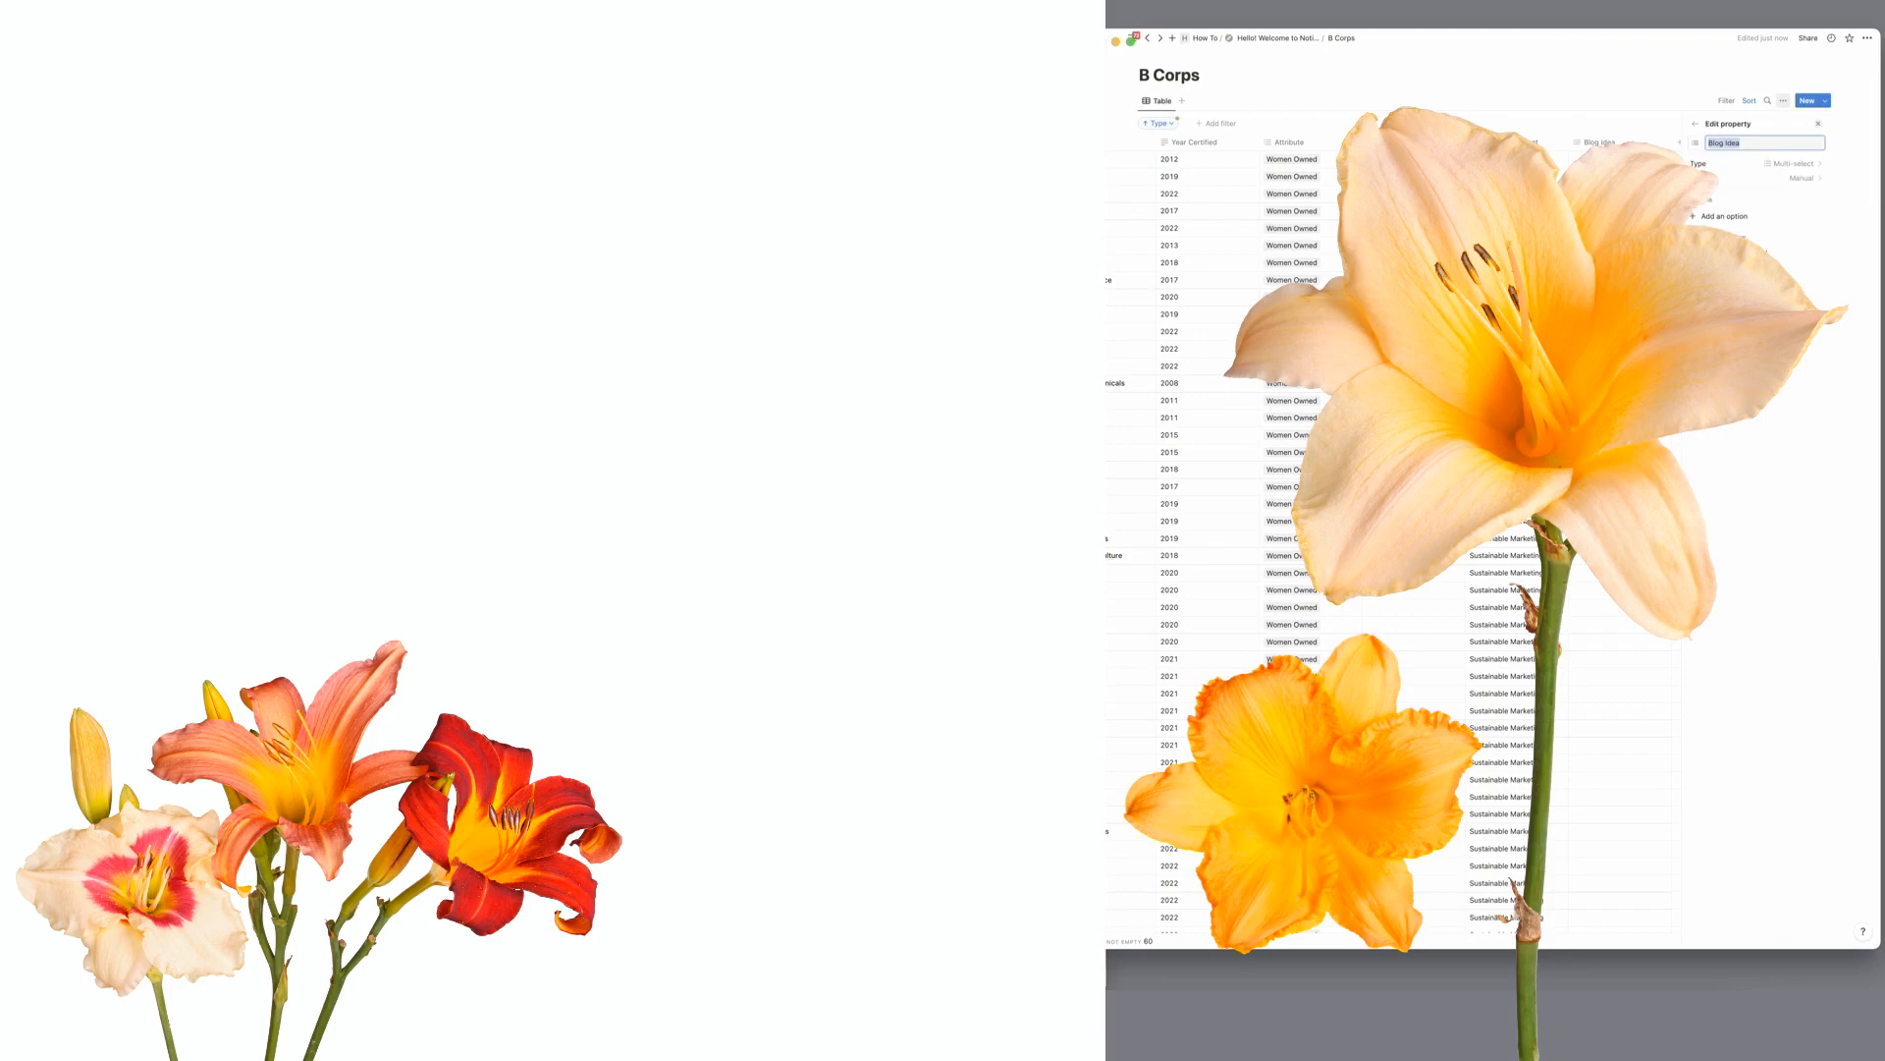
# Step: Create the options Gift Guide, Spotlight and Sustainable Series for the Blog Idea property
pyautogui.click(1721, 217)
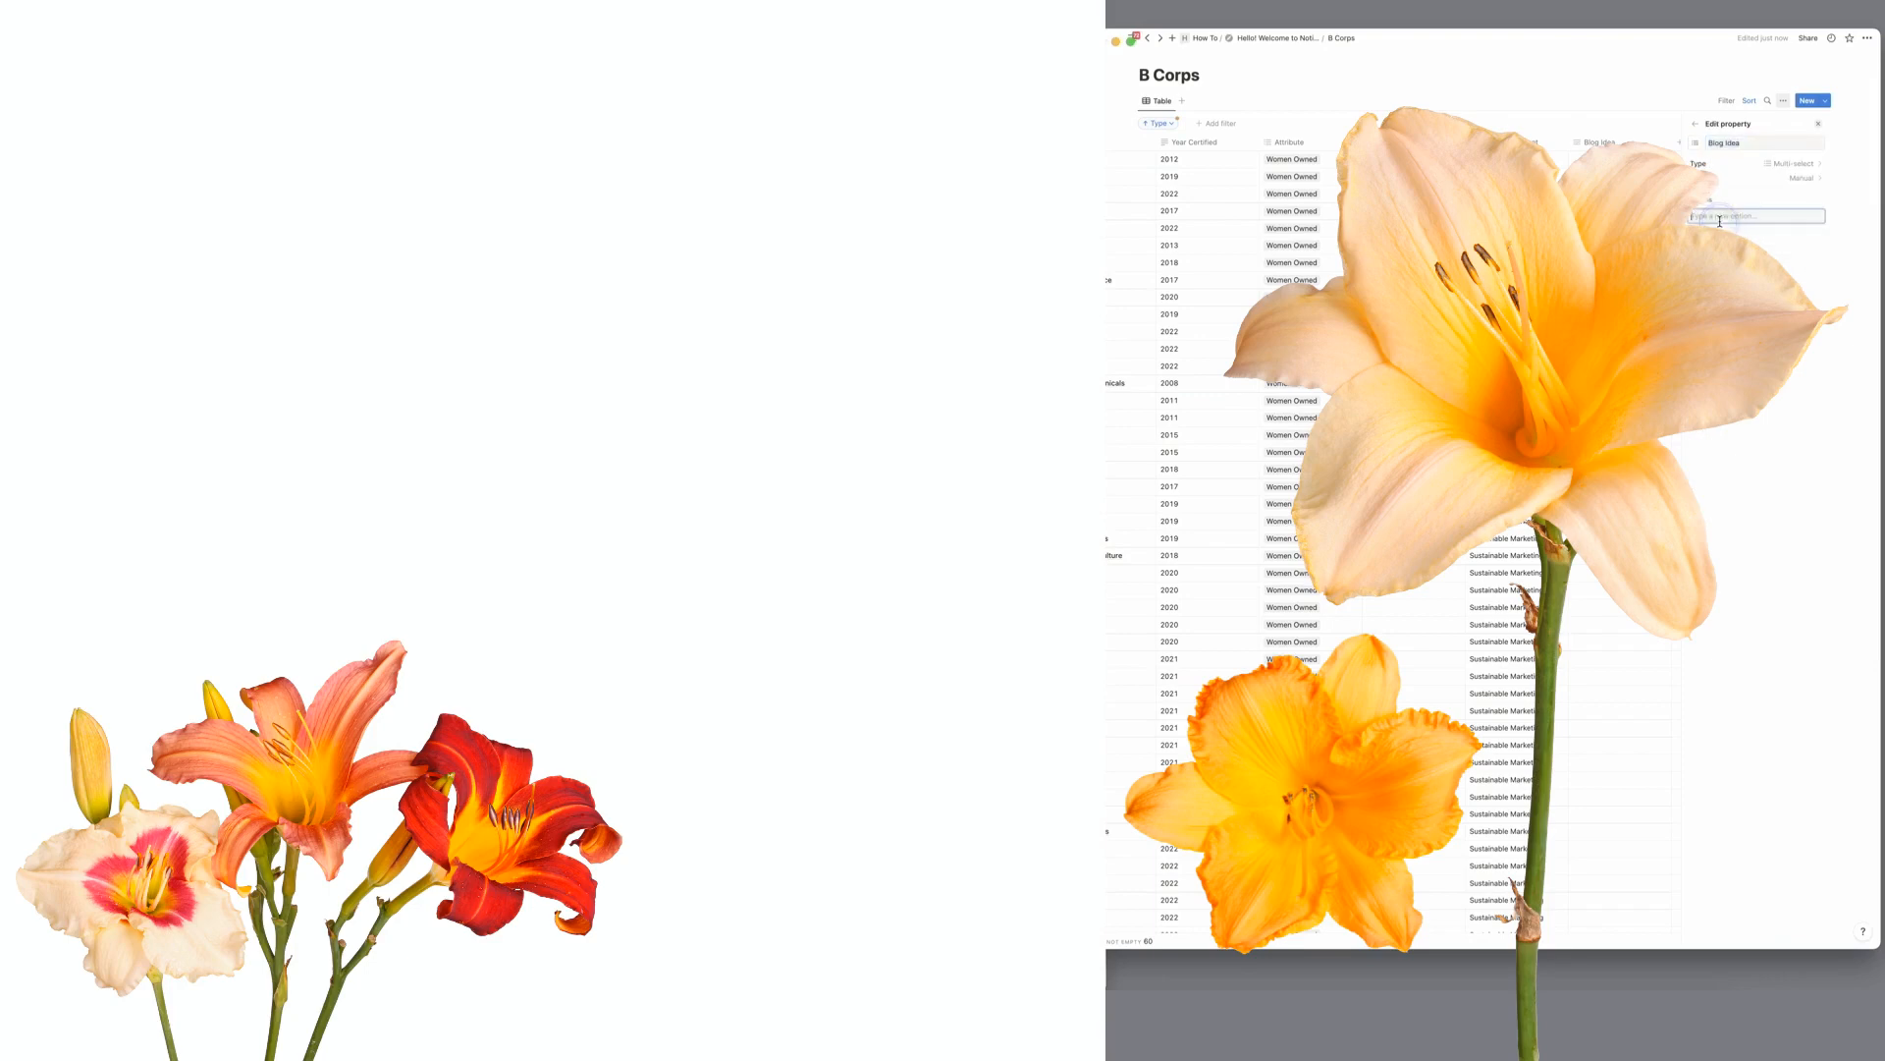
pyautogui.write('Gift Guide')
pyautogui.press('Return')
pyautogui.write('Spotli')
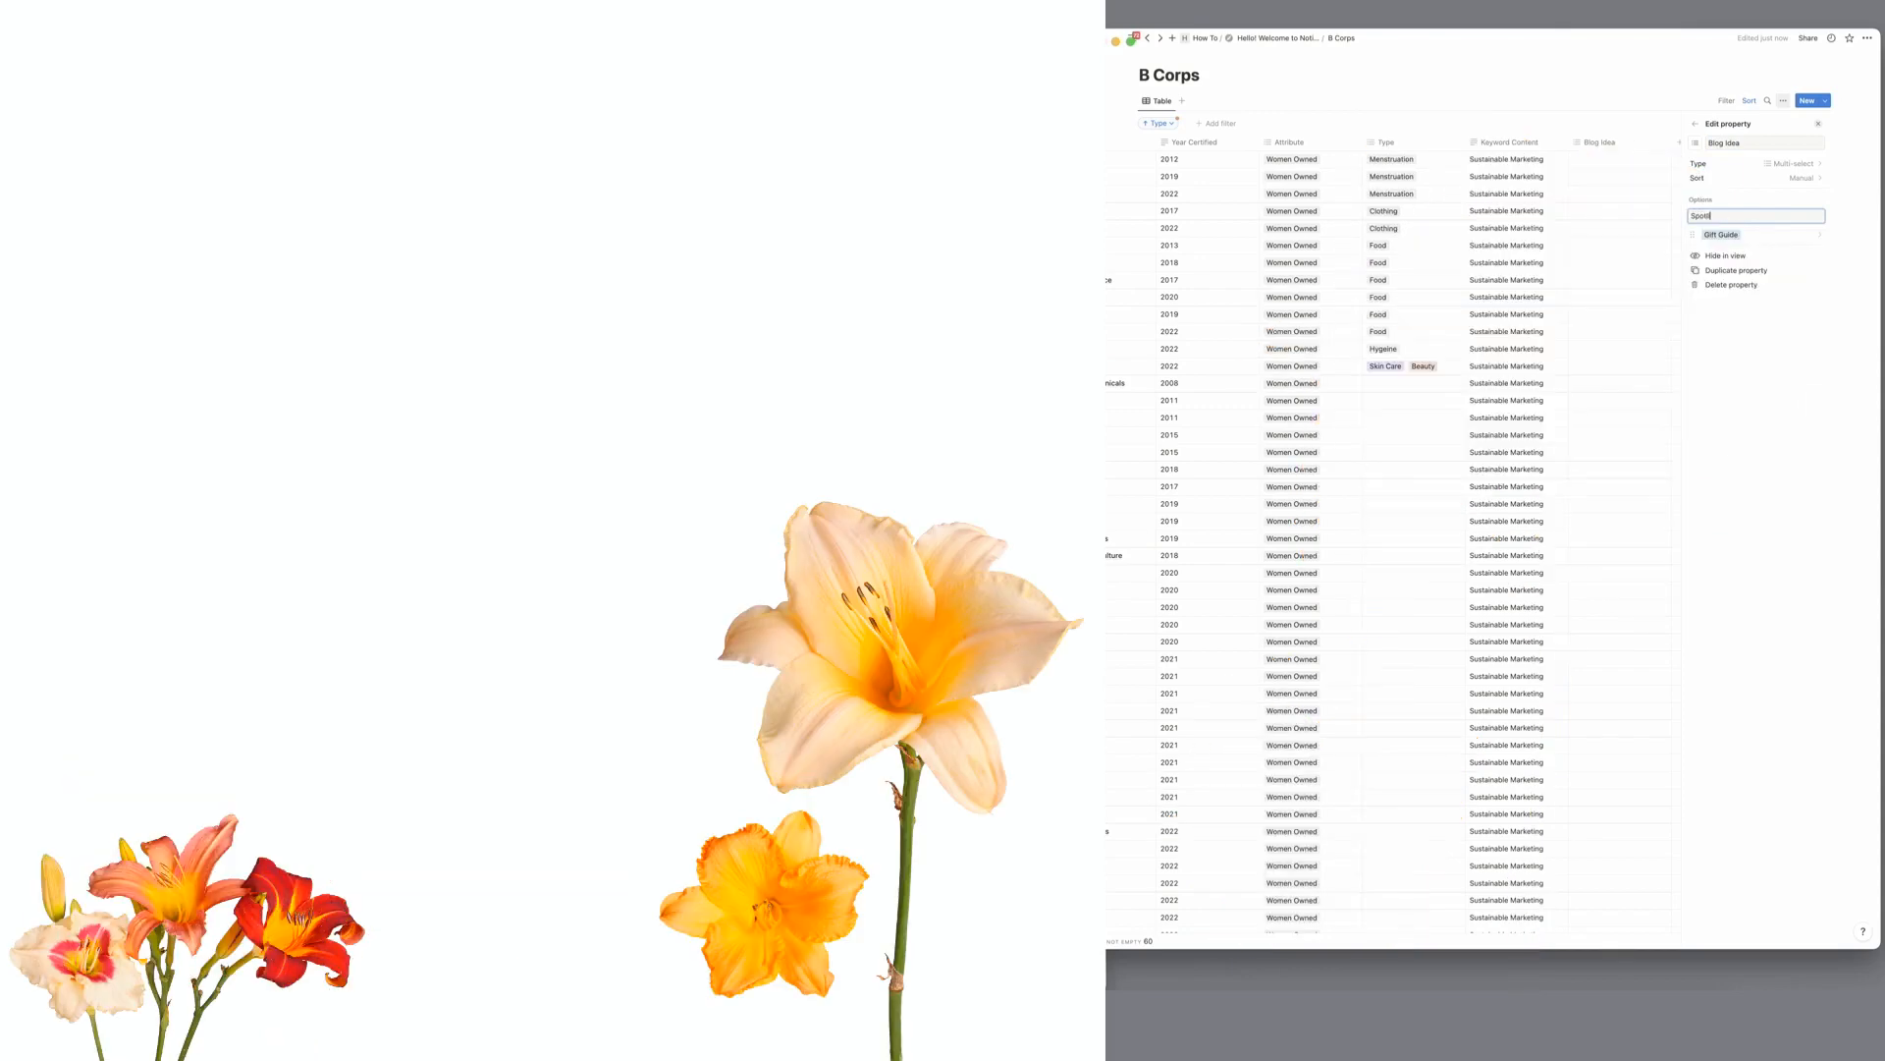
pyautogui.write('ght')
pyautogui.press('Return')
pyautogui.write('S')
pyautogui.press('Escape')
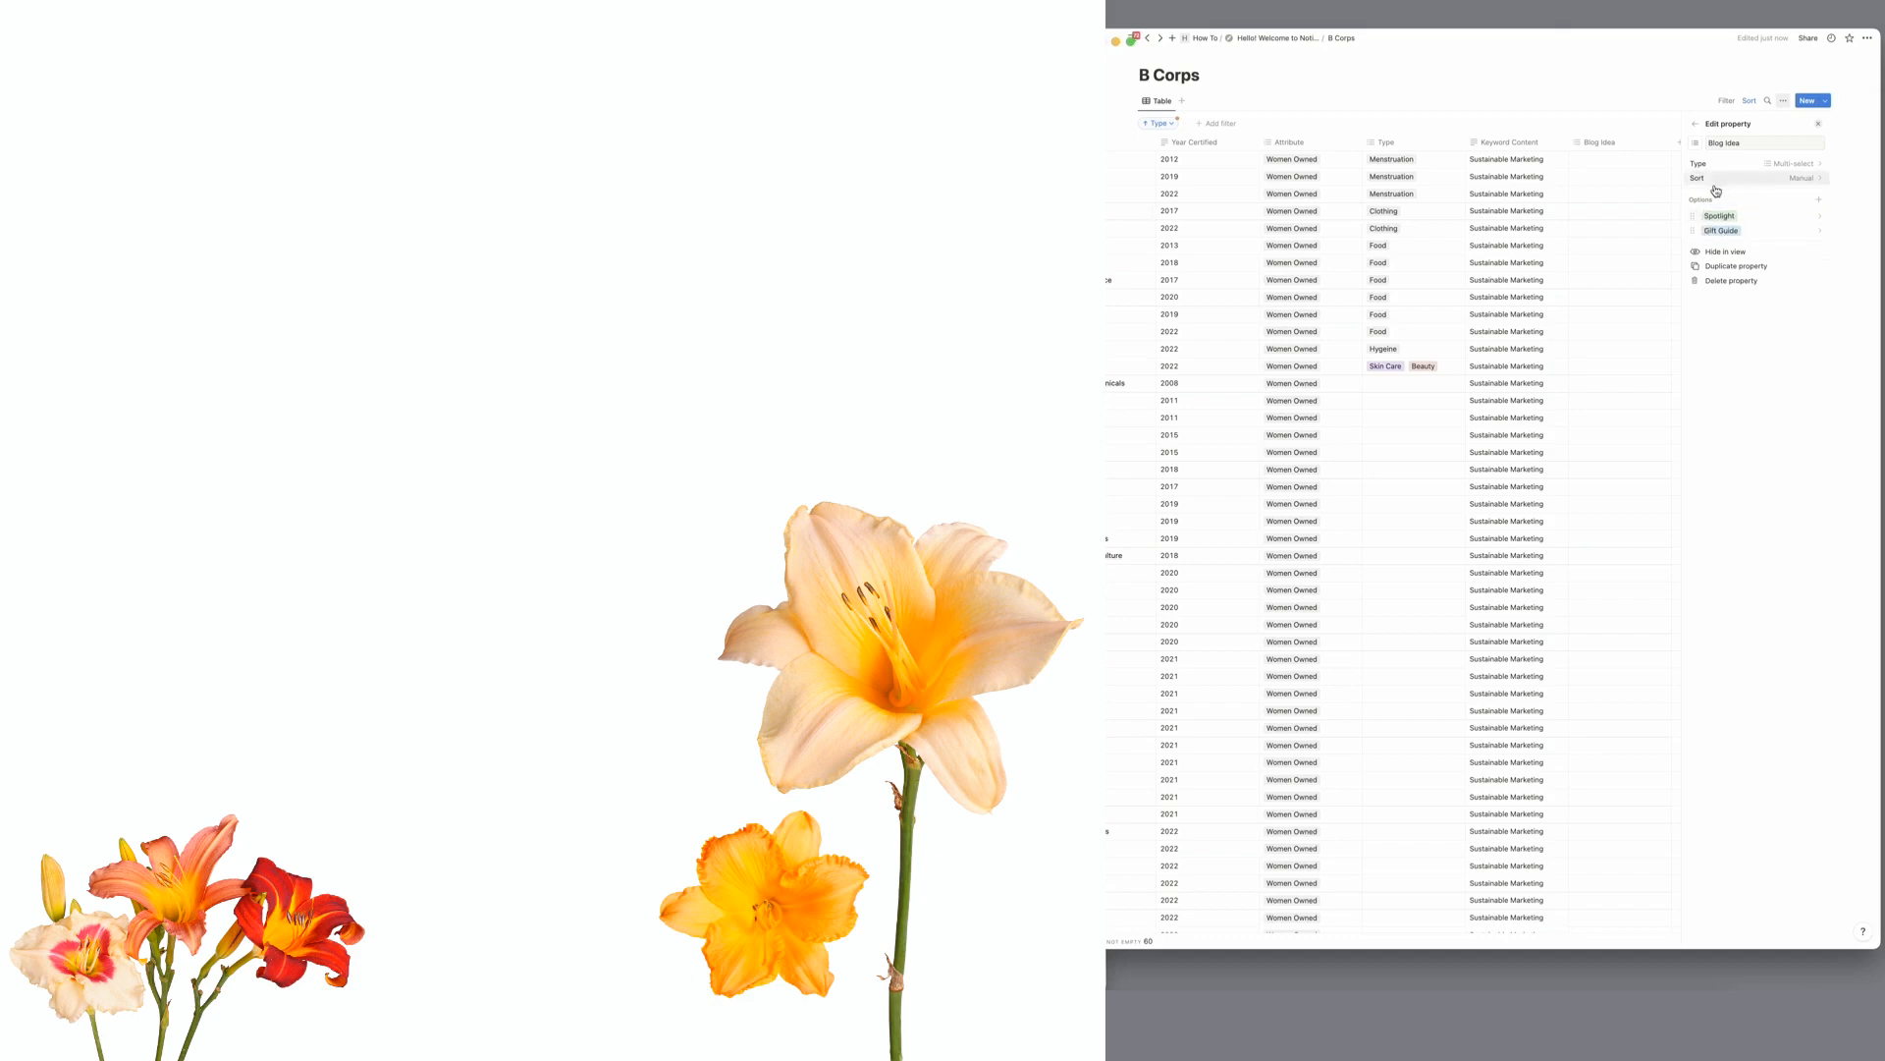
pyautogui.click(1819, 200)
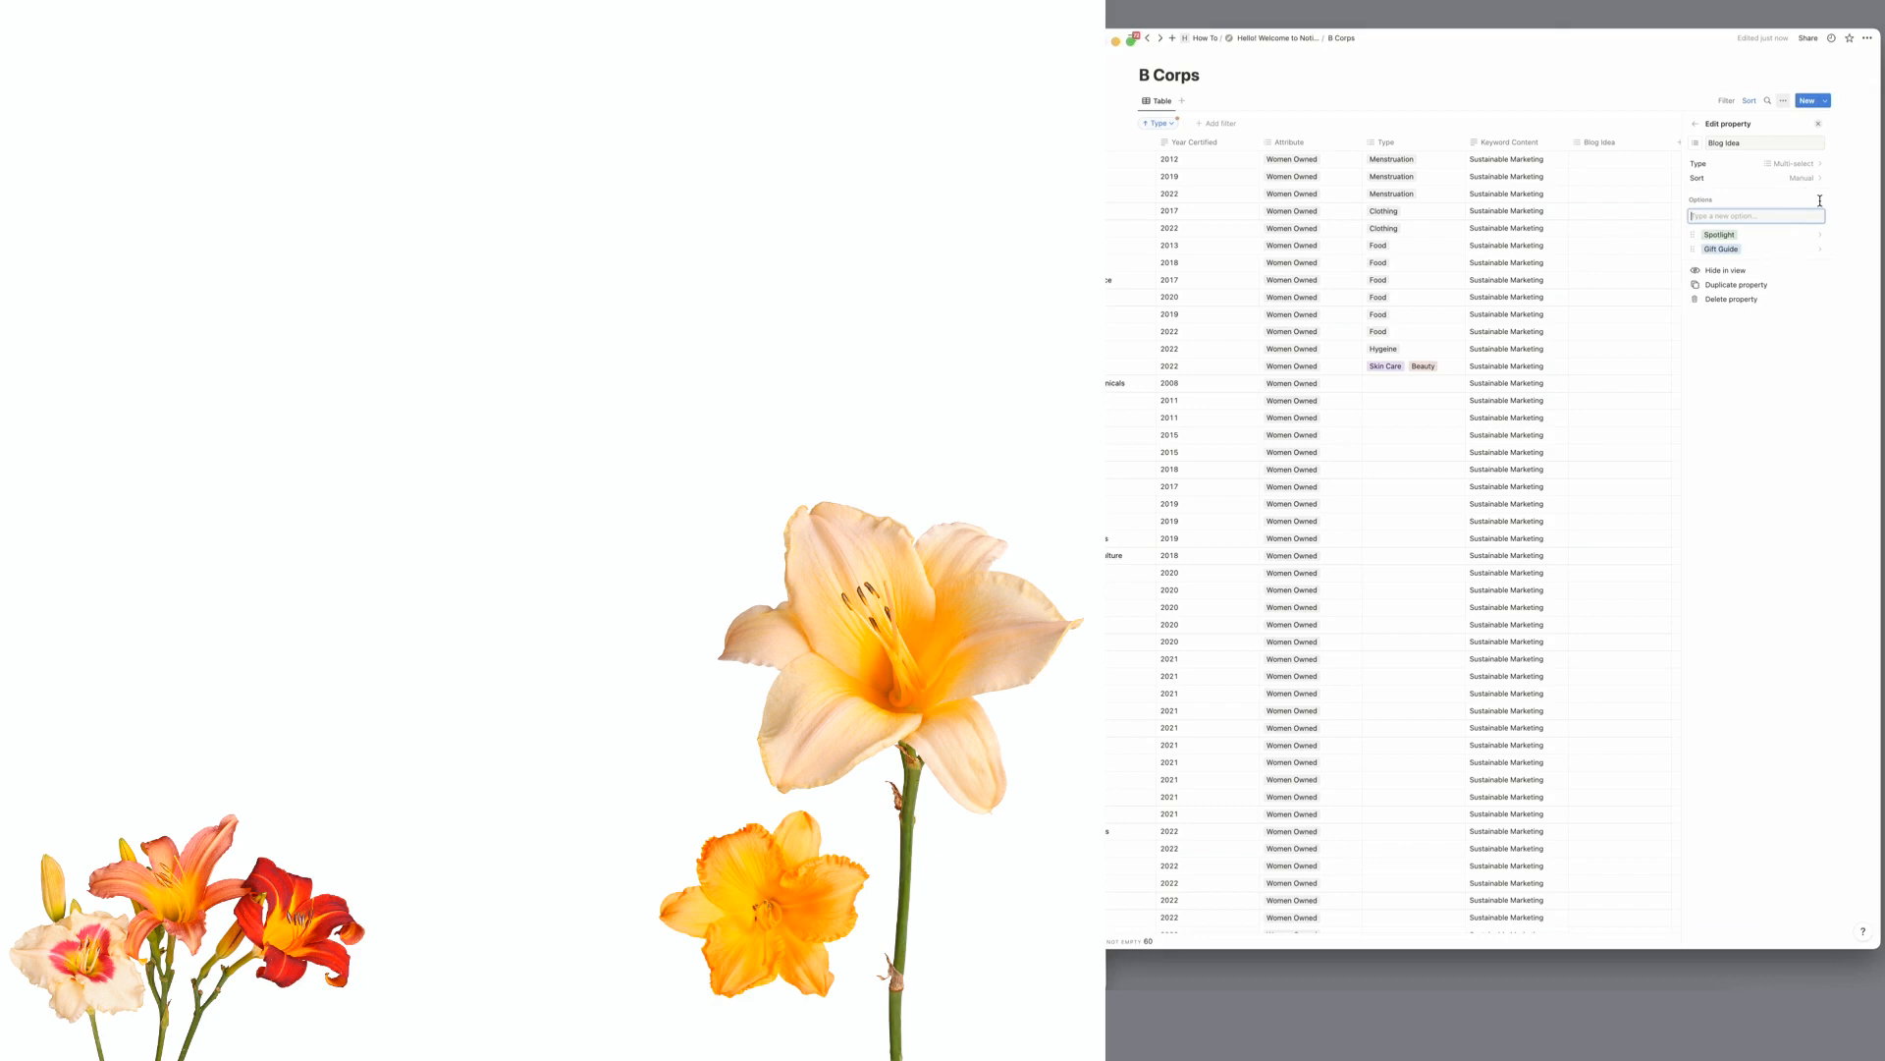
pyautogui.write('Sustainable Series')
pyautogui.press('Return')
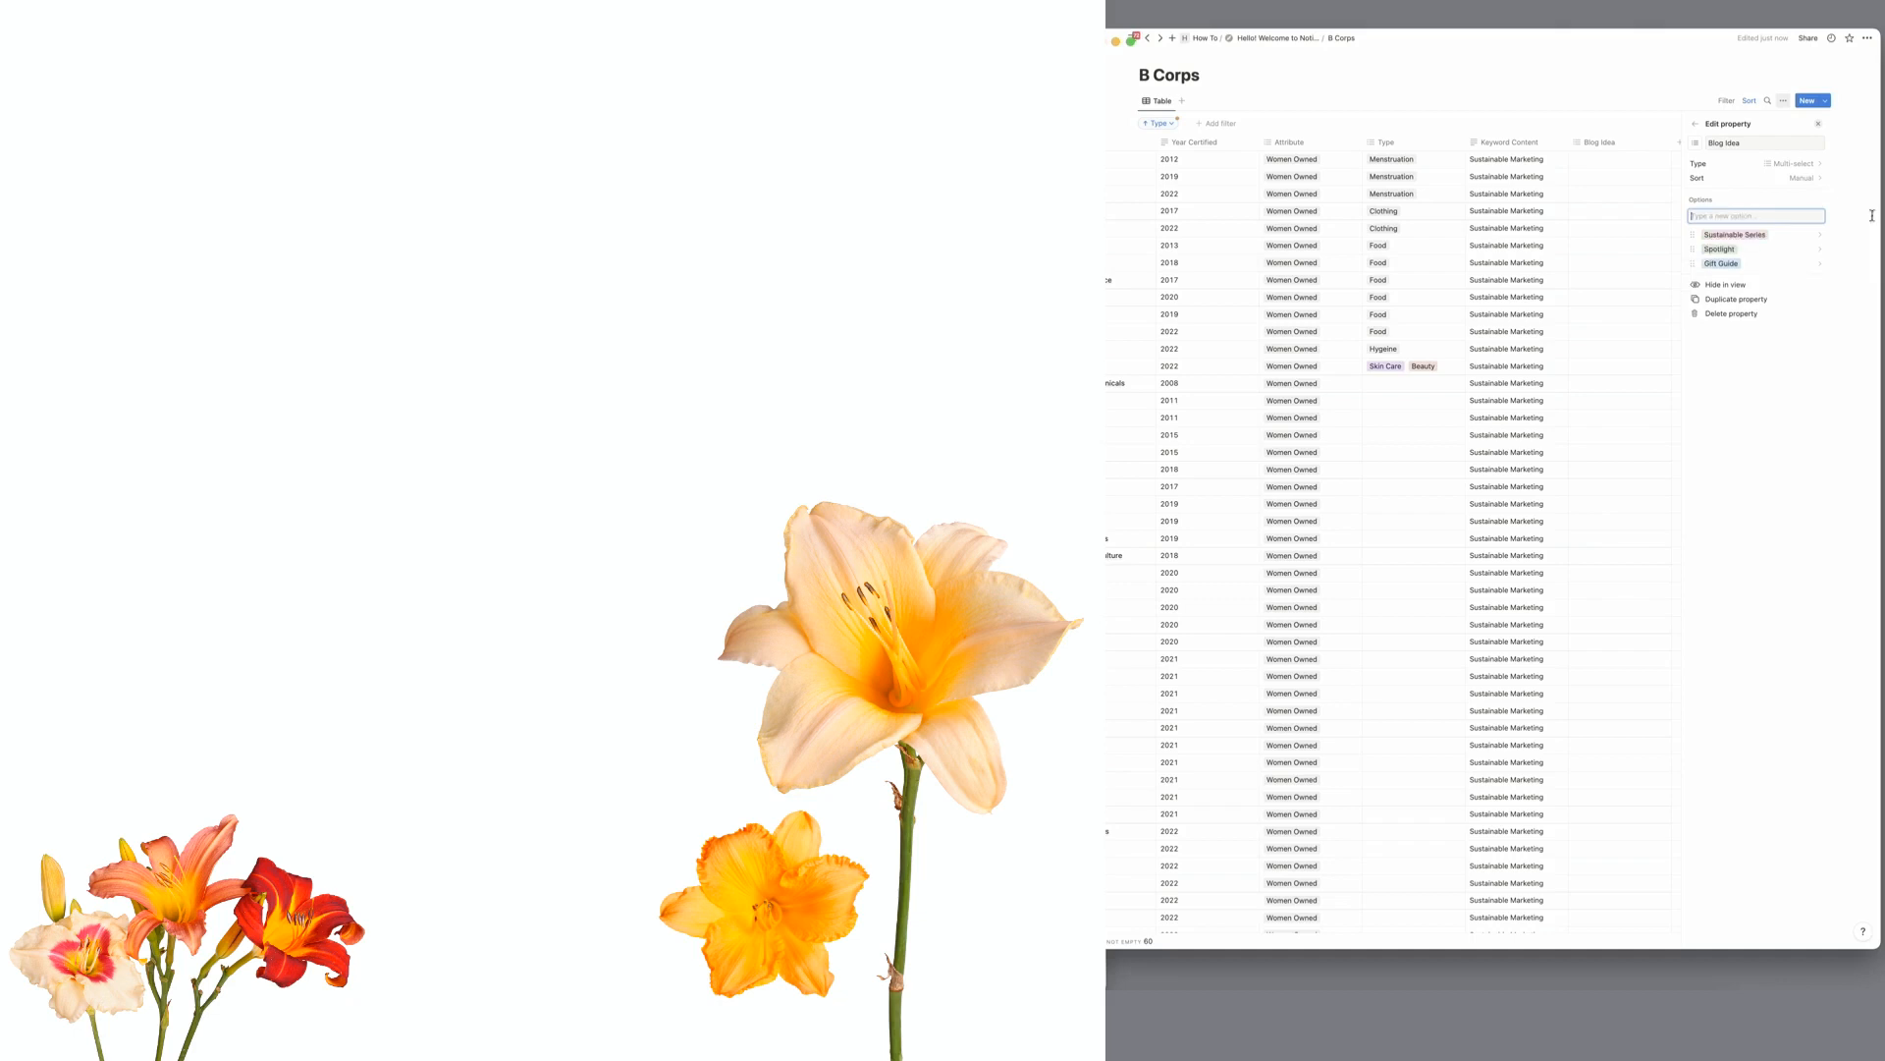
# Step: Set the colour of the Sustainable Series, Spotlight and Gift Guide options to light gray
pyautogui.click(1819, 235)
pyautogui.click(1783, 315)
pyautogui.click(1819, 232)
pyautogui.click(1784, 220)
pyautogui.click(1822, 246)
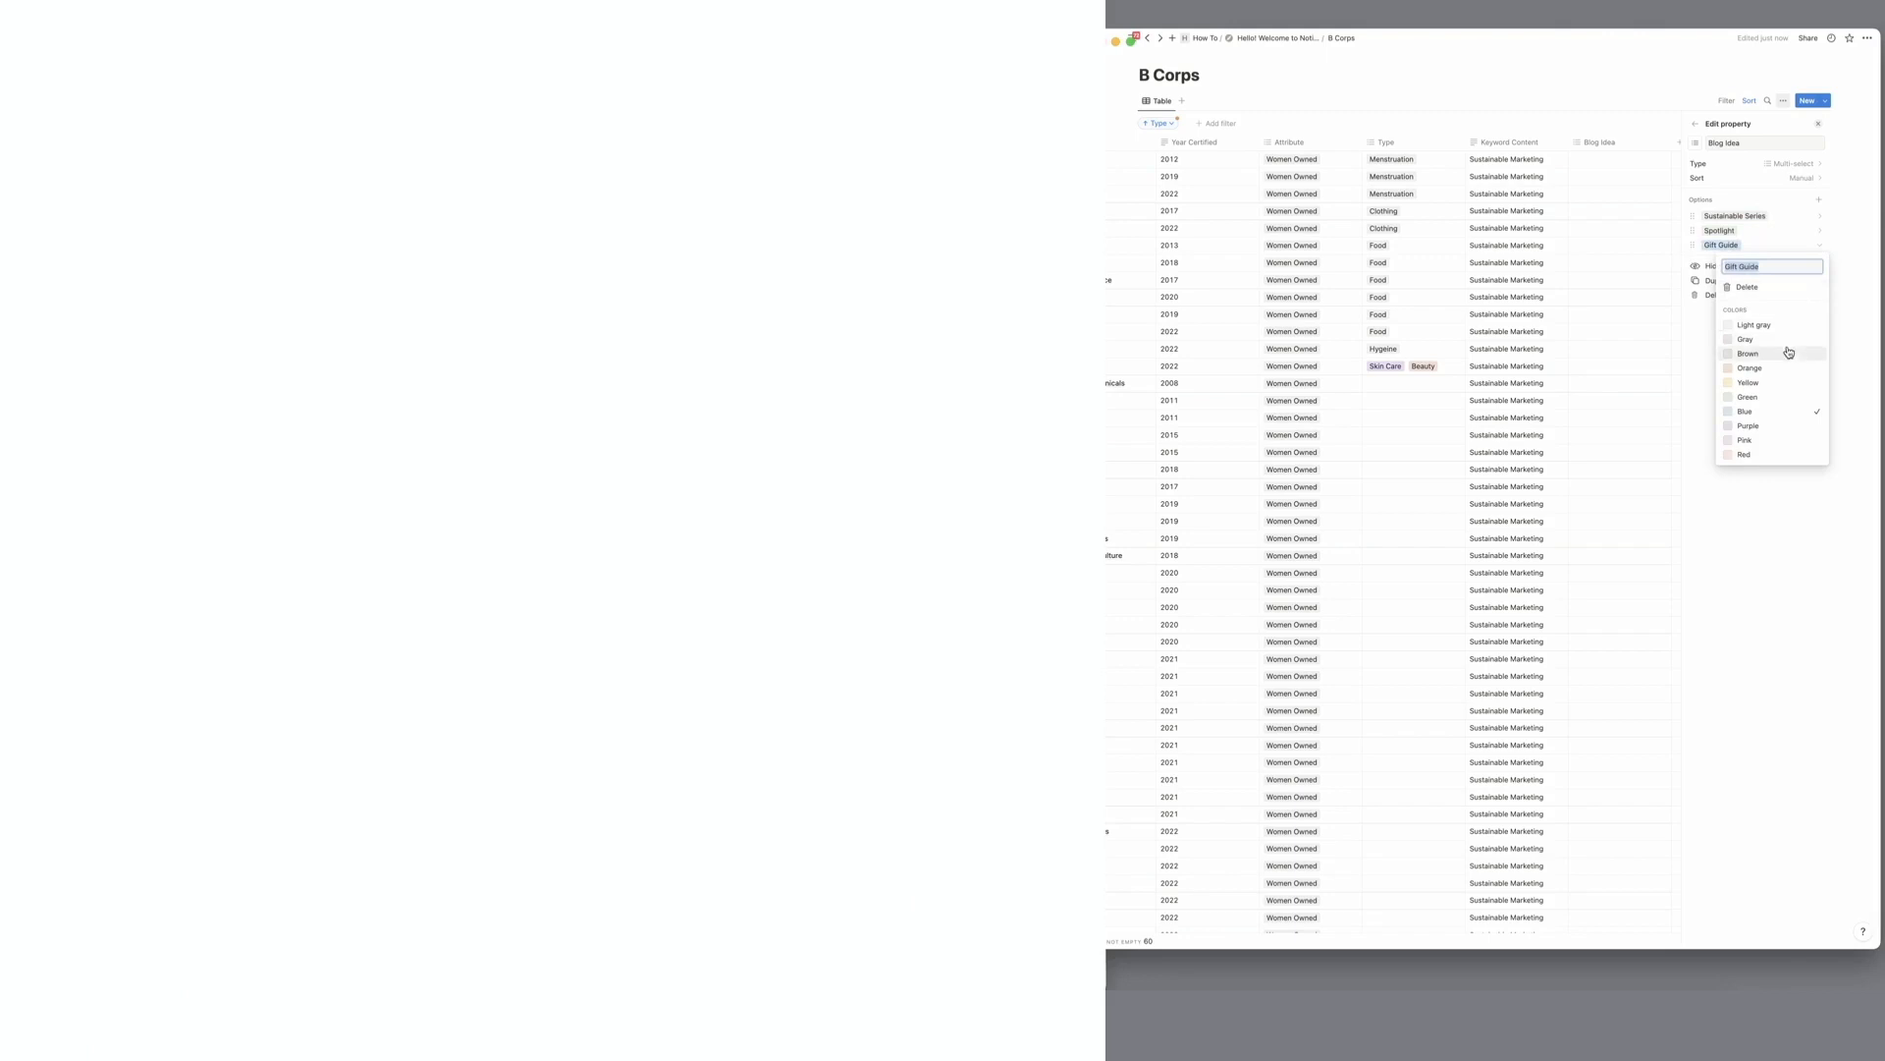
pyautogui.click(1783, 327)
# Step: Close the property settings, widen the Notion window and assign Sustainable Series as the Blog Idea for GladRags
pyautogui.click(1622, 300)
pyautogui.click(1585, 158)
pyautogui.moveTo(1090, 206); pyautogui.dragTo(716, 219)
pyautogui.click(1403, 163)
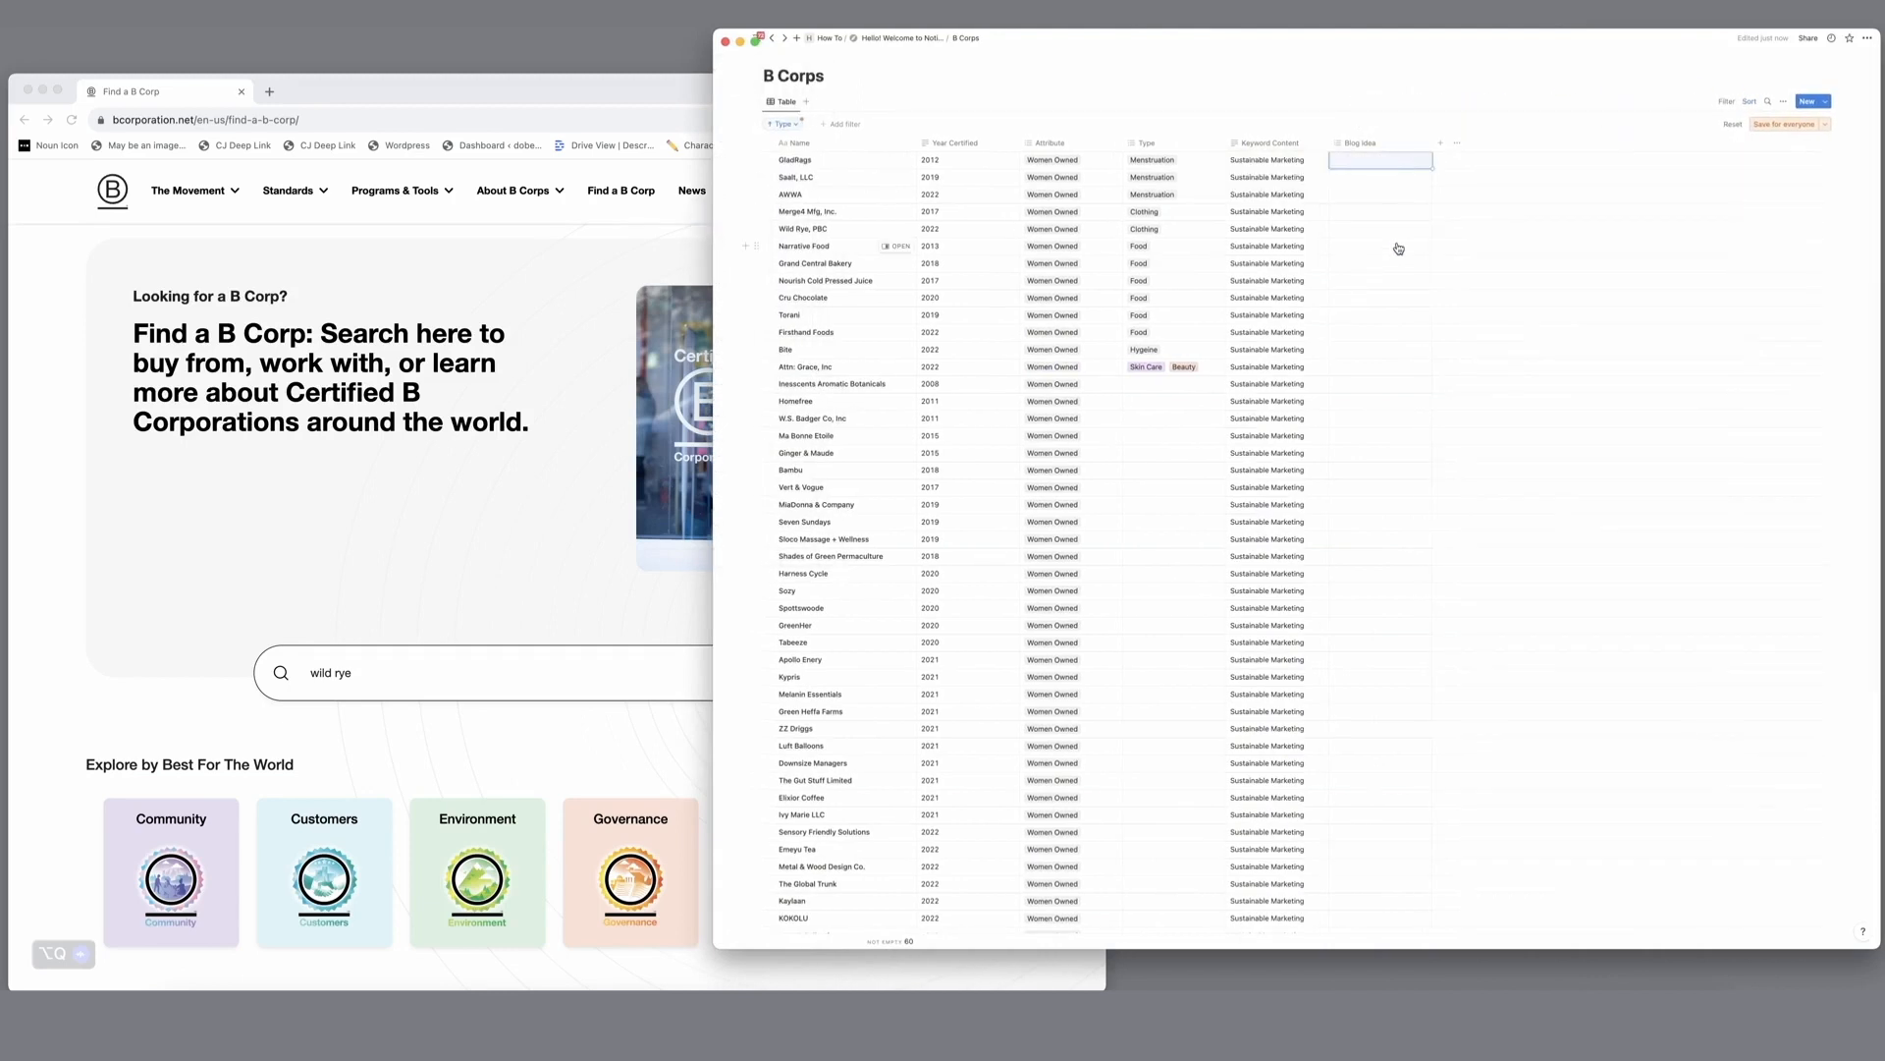
pyautogui.click(1356, 164)
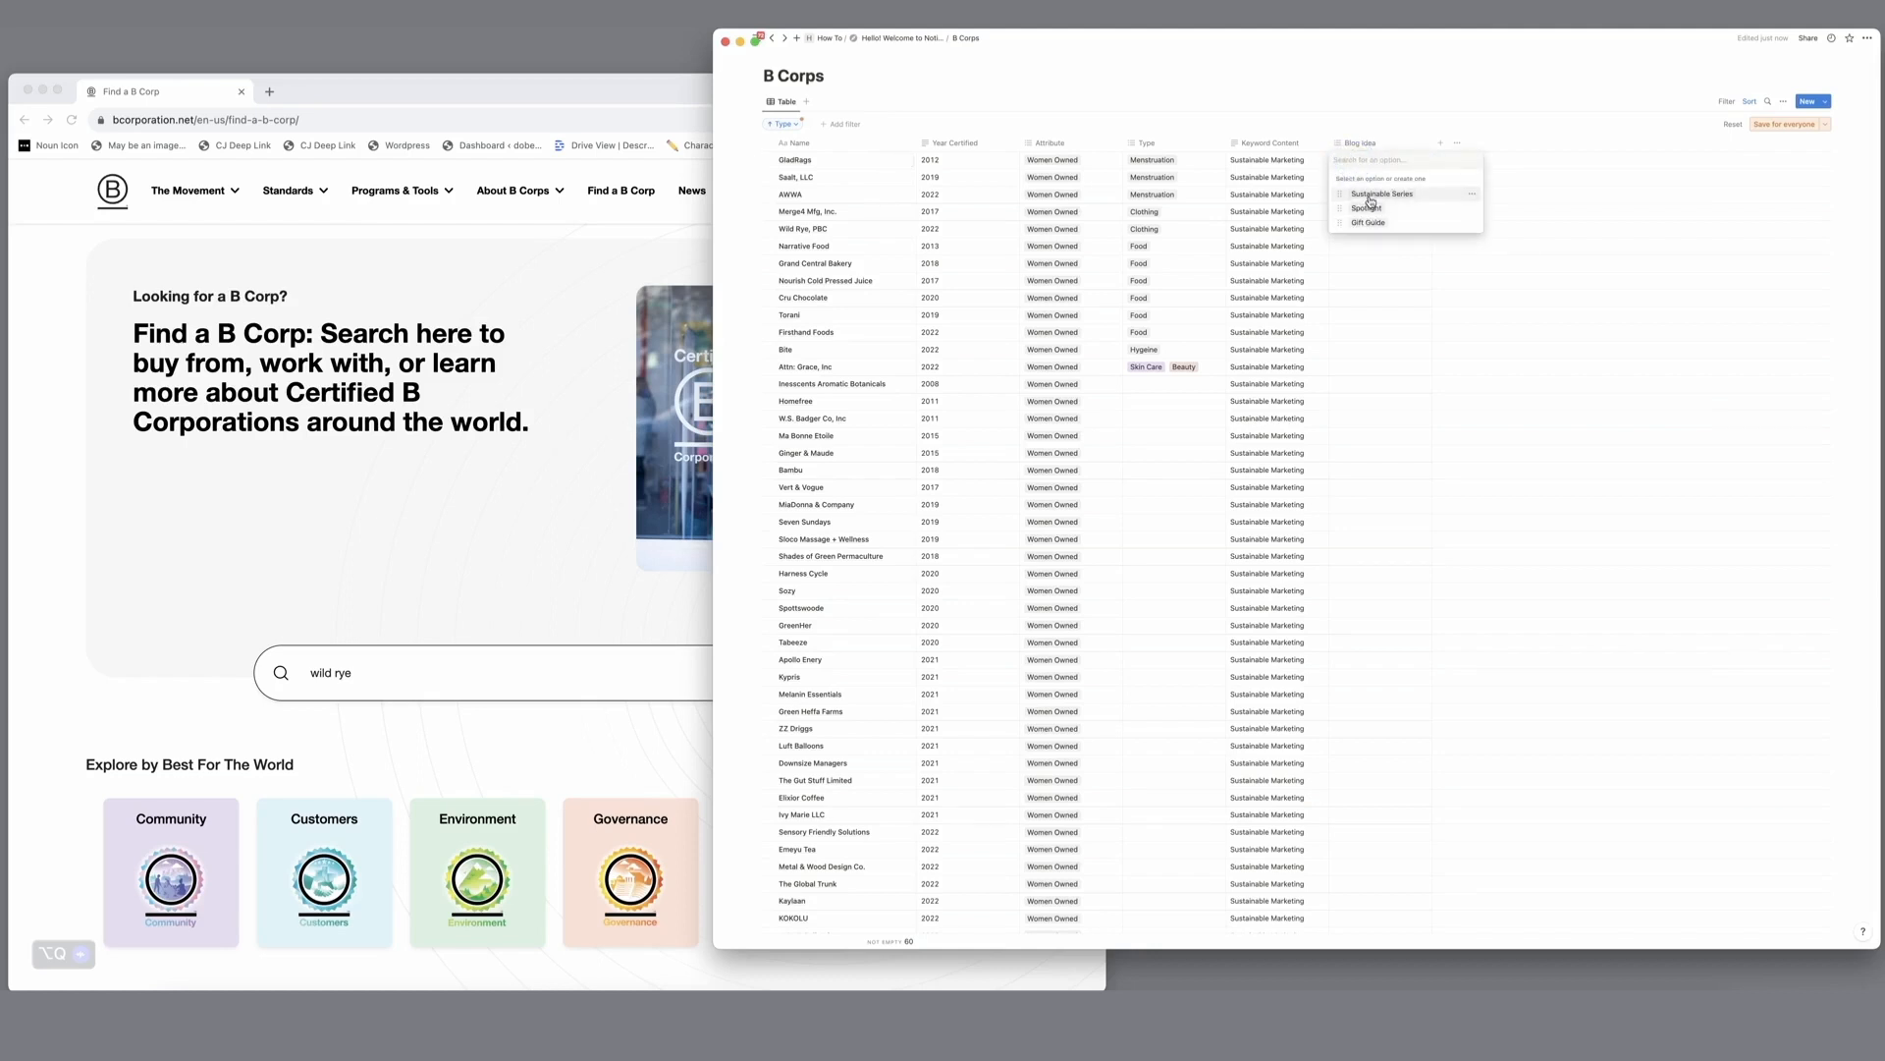
pyautogui.click(1370, 196)
pyautogui.click(1529, 138)
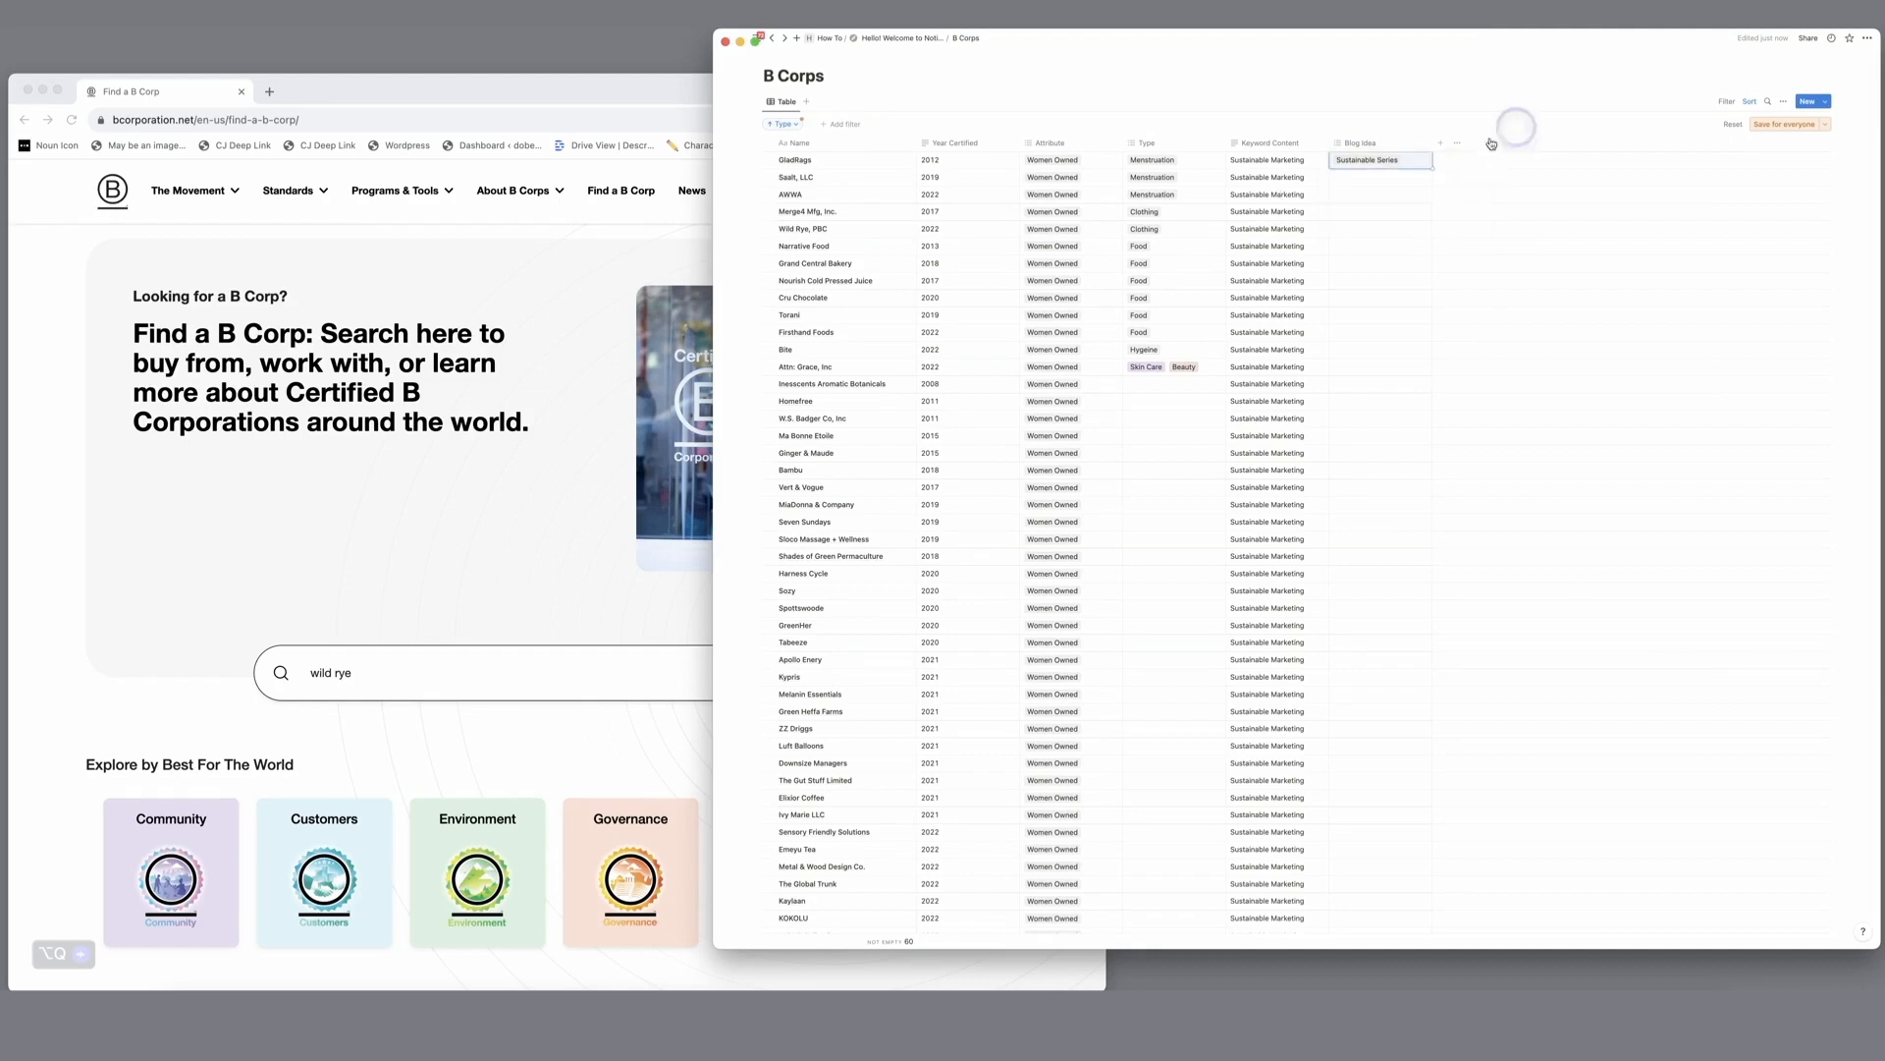
# Step: Assign Sustainable Series as the Blog Idea for Saalt, LLC and AWWA
pyautogui.click(1371, 163)
pyautogui.click(1363, 211)
pyautogui.click(1529, 169)
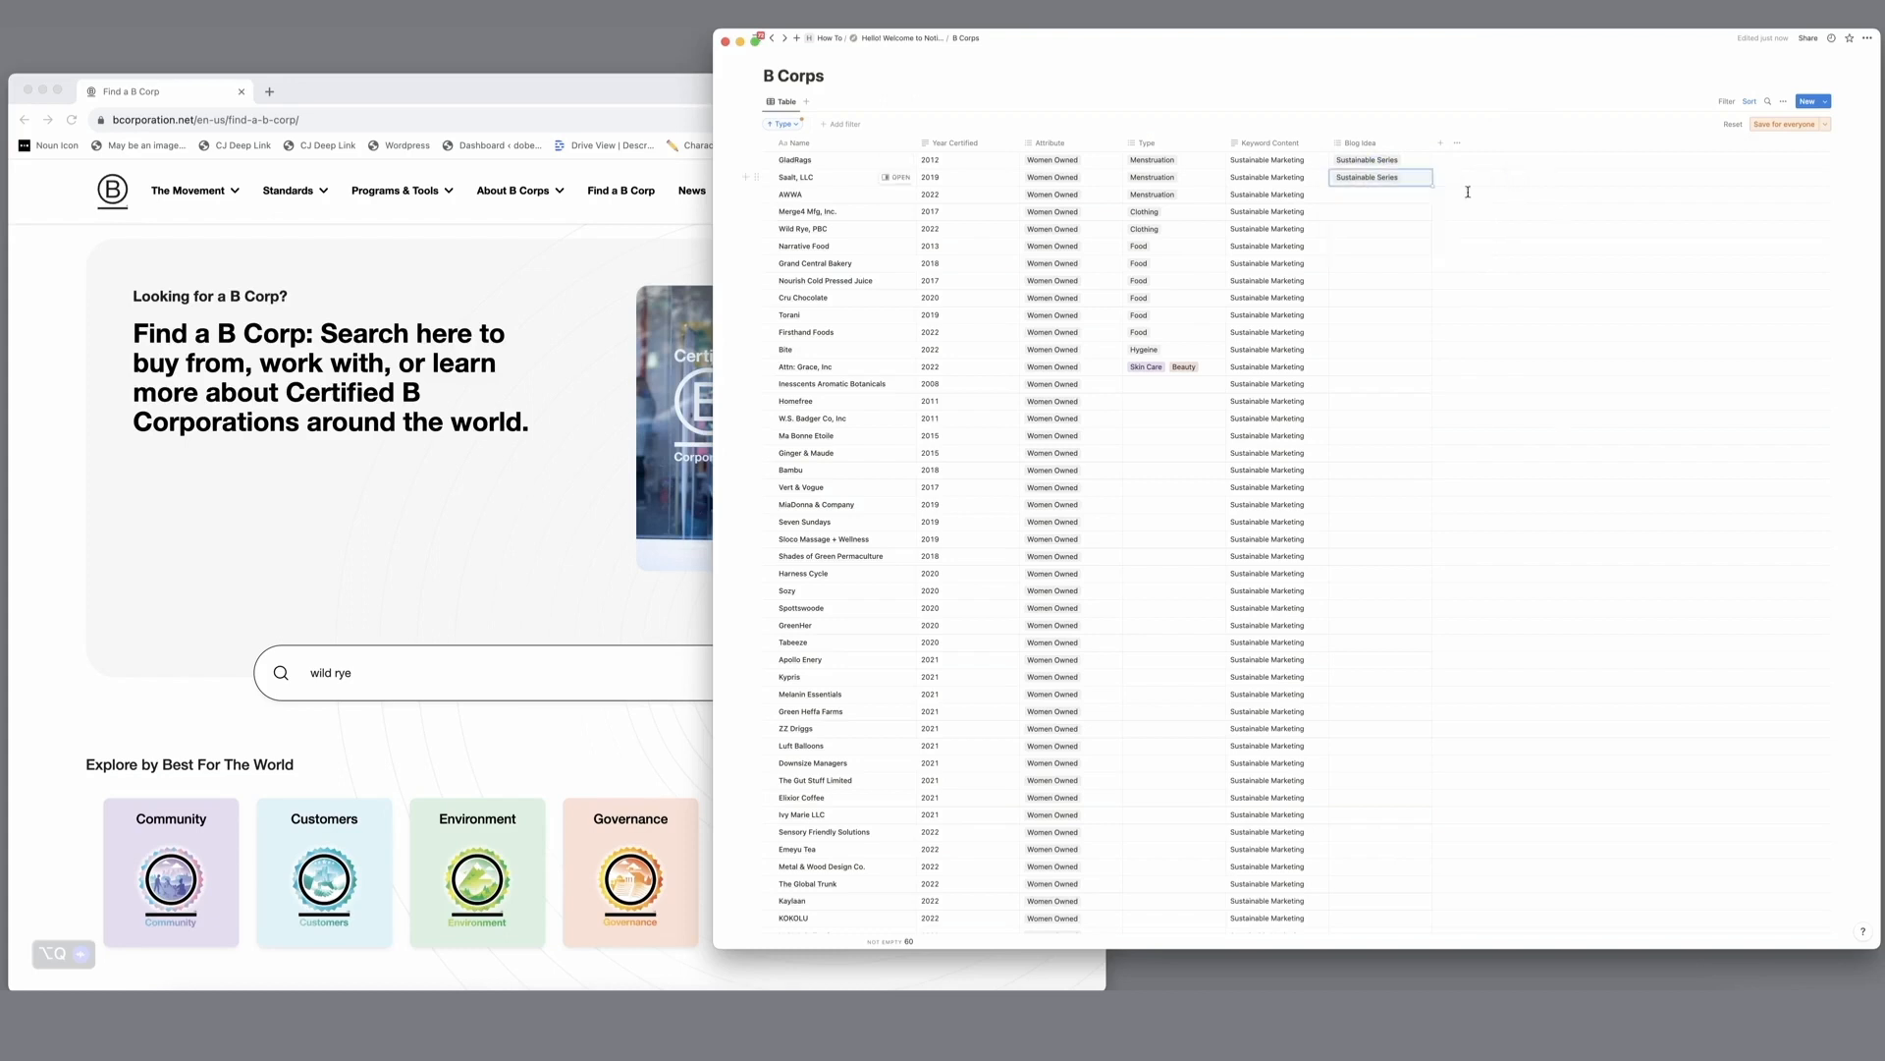
pyautogui.click(1368, 194)
pyautogui.click(1375, 228)
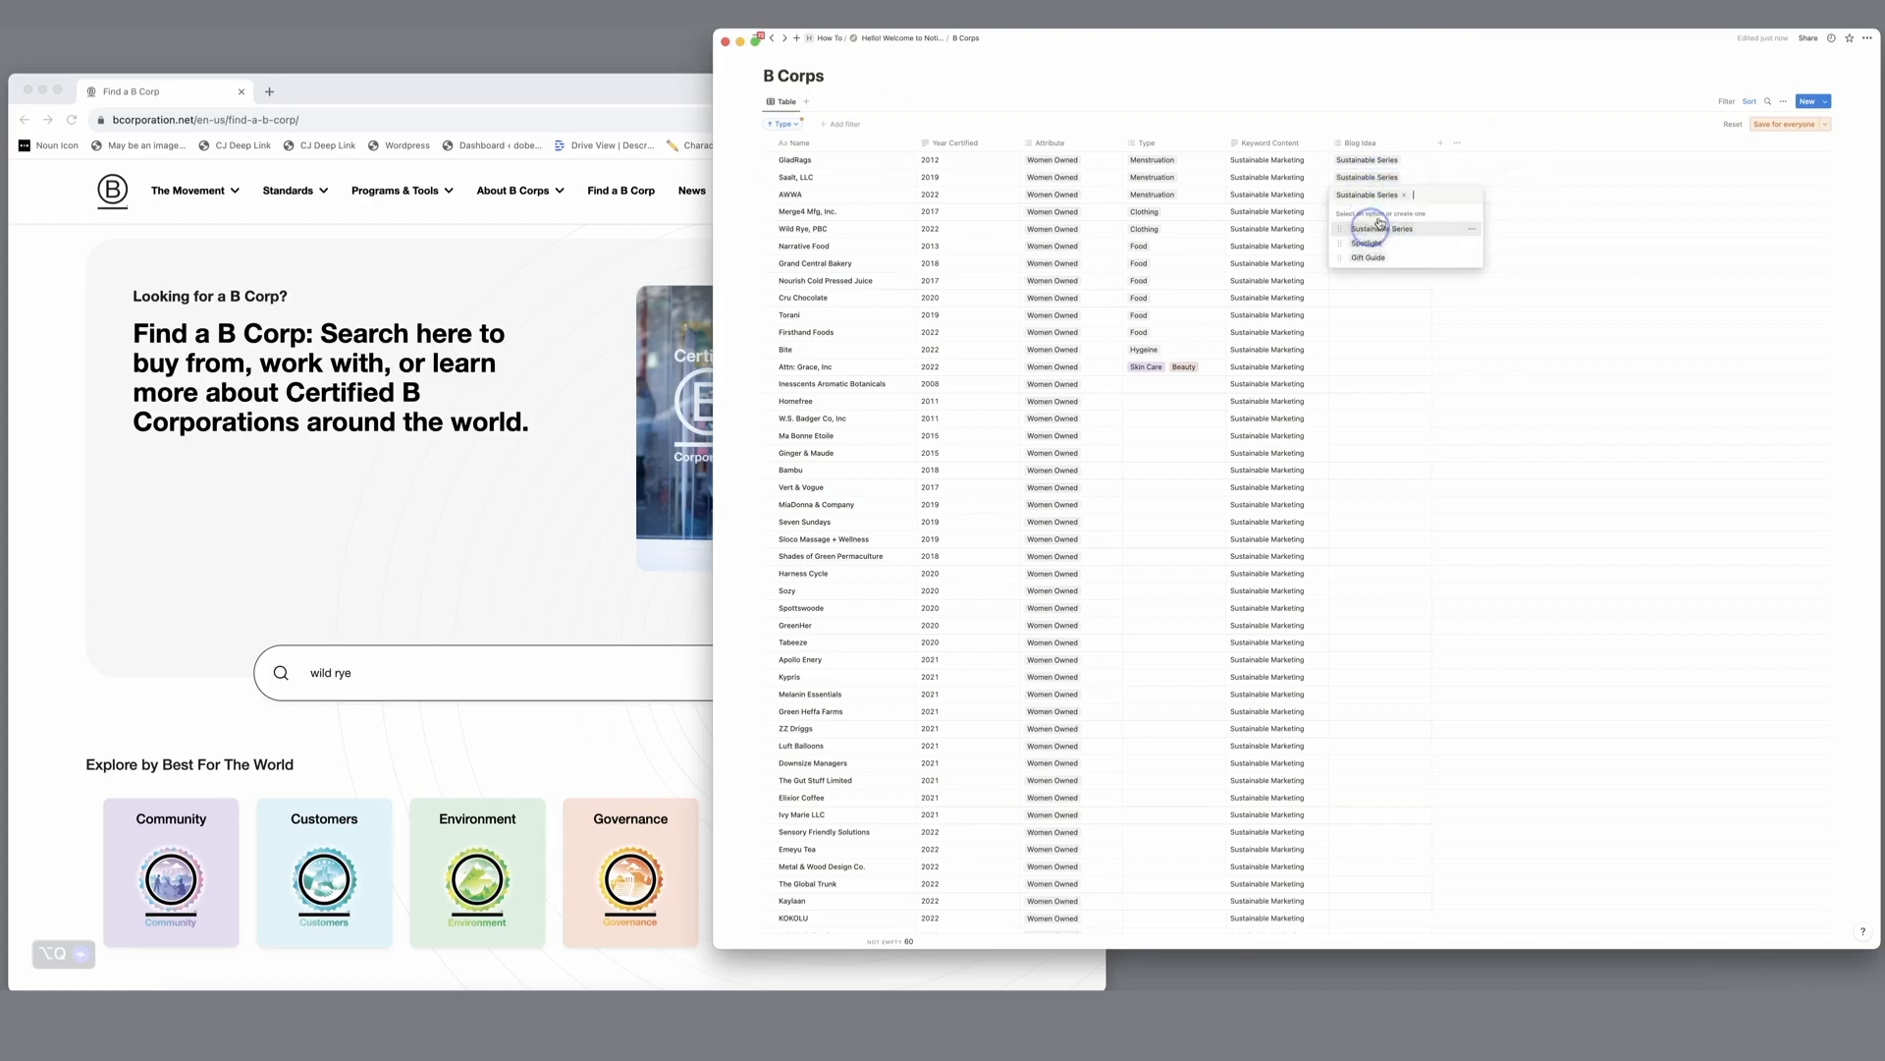
pyautogui.click(1439, 145)
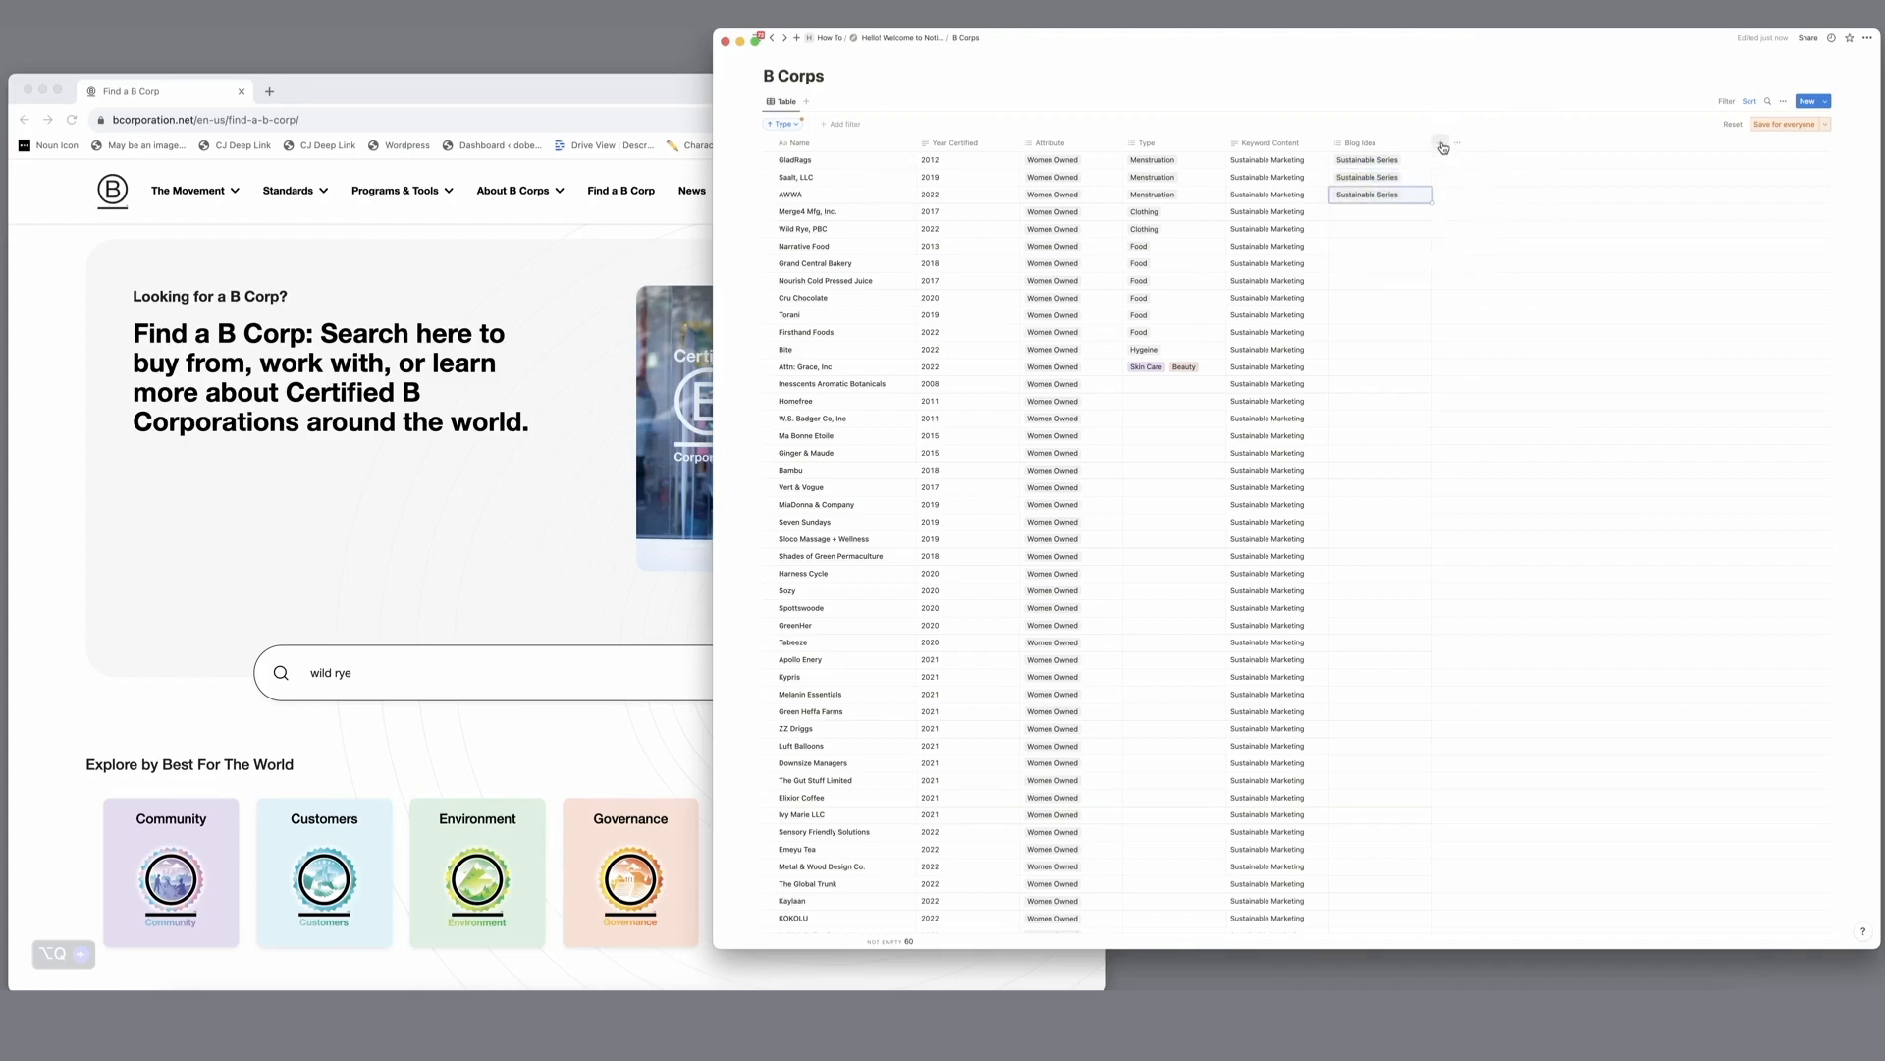
# Step: Add a Blog Post Idea property as a relation to the Blog Posts // Master database and open its cell for GladRags
pyautogui.click(1442, 145)
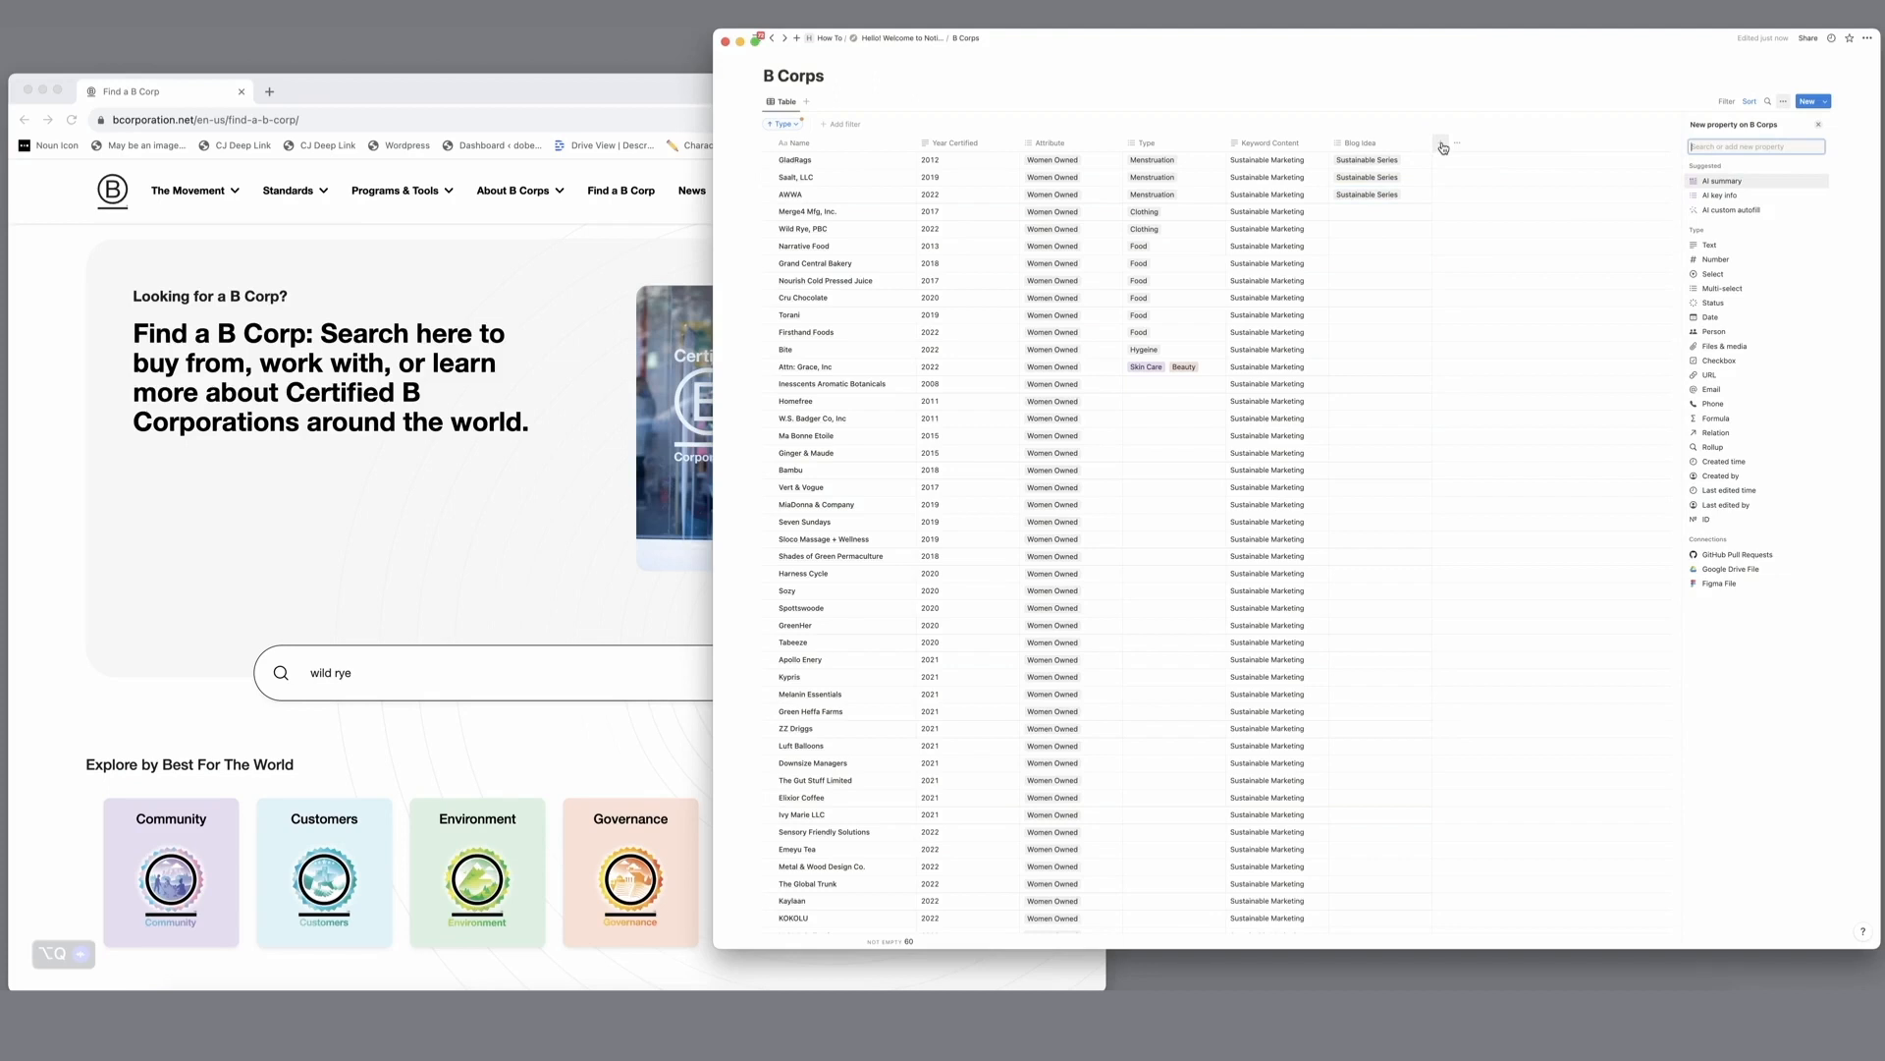
pyautogui.write('Blog Post Idea')
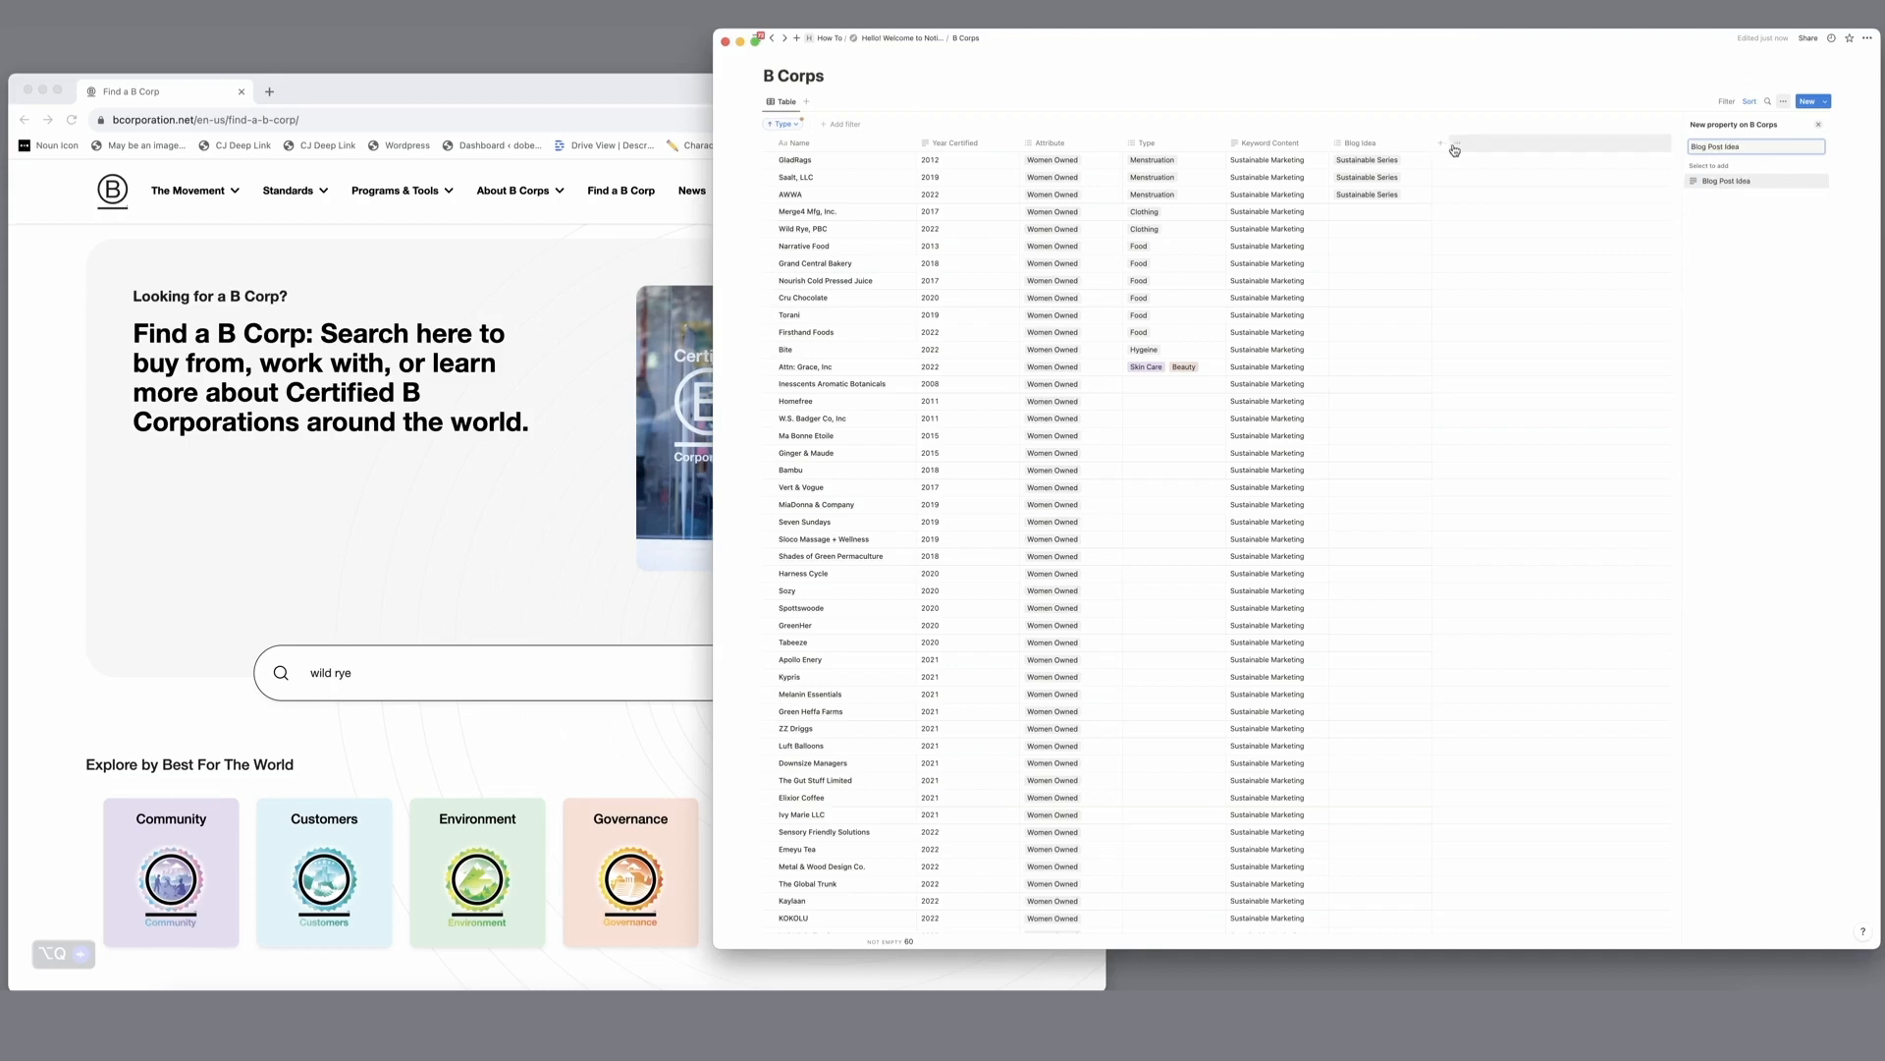
pyautogui.press('Return')
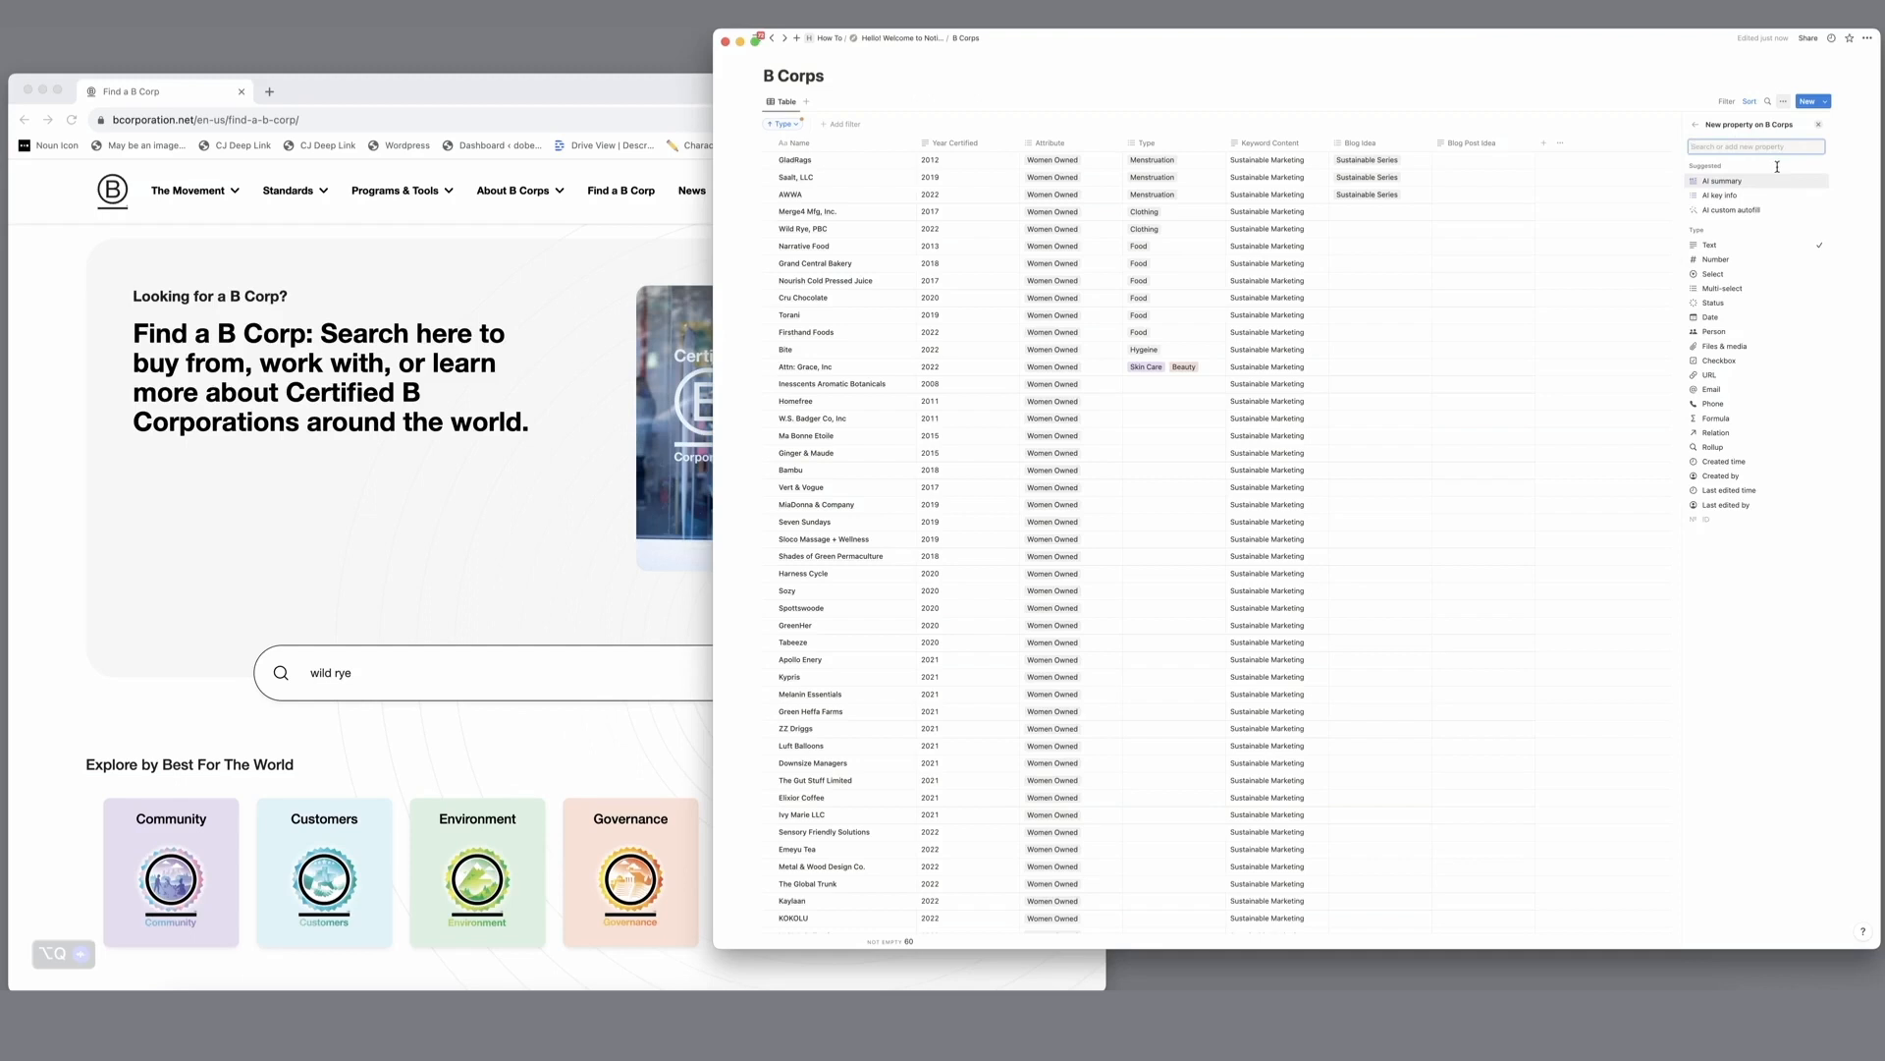
pyautogui.click(1711, 433)
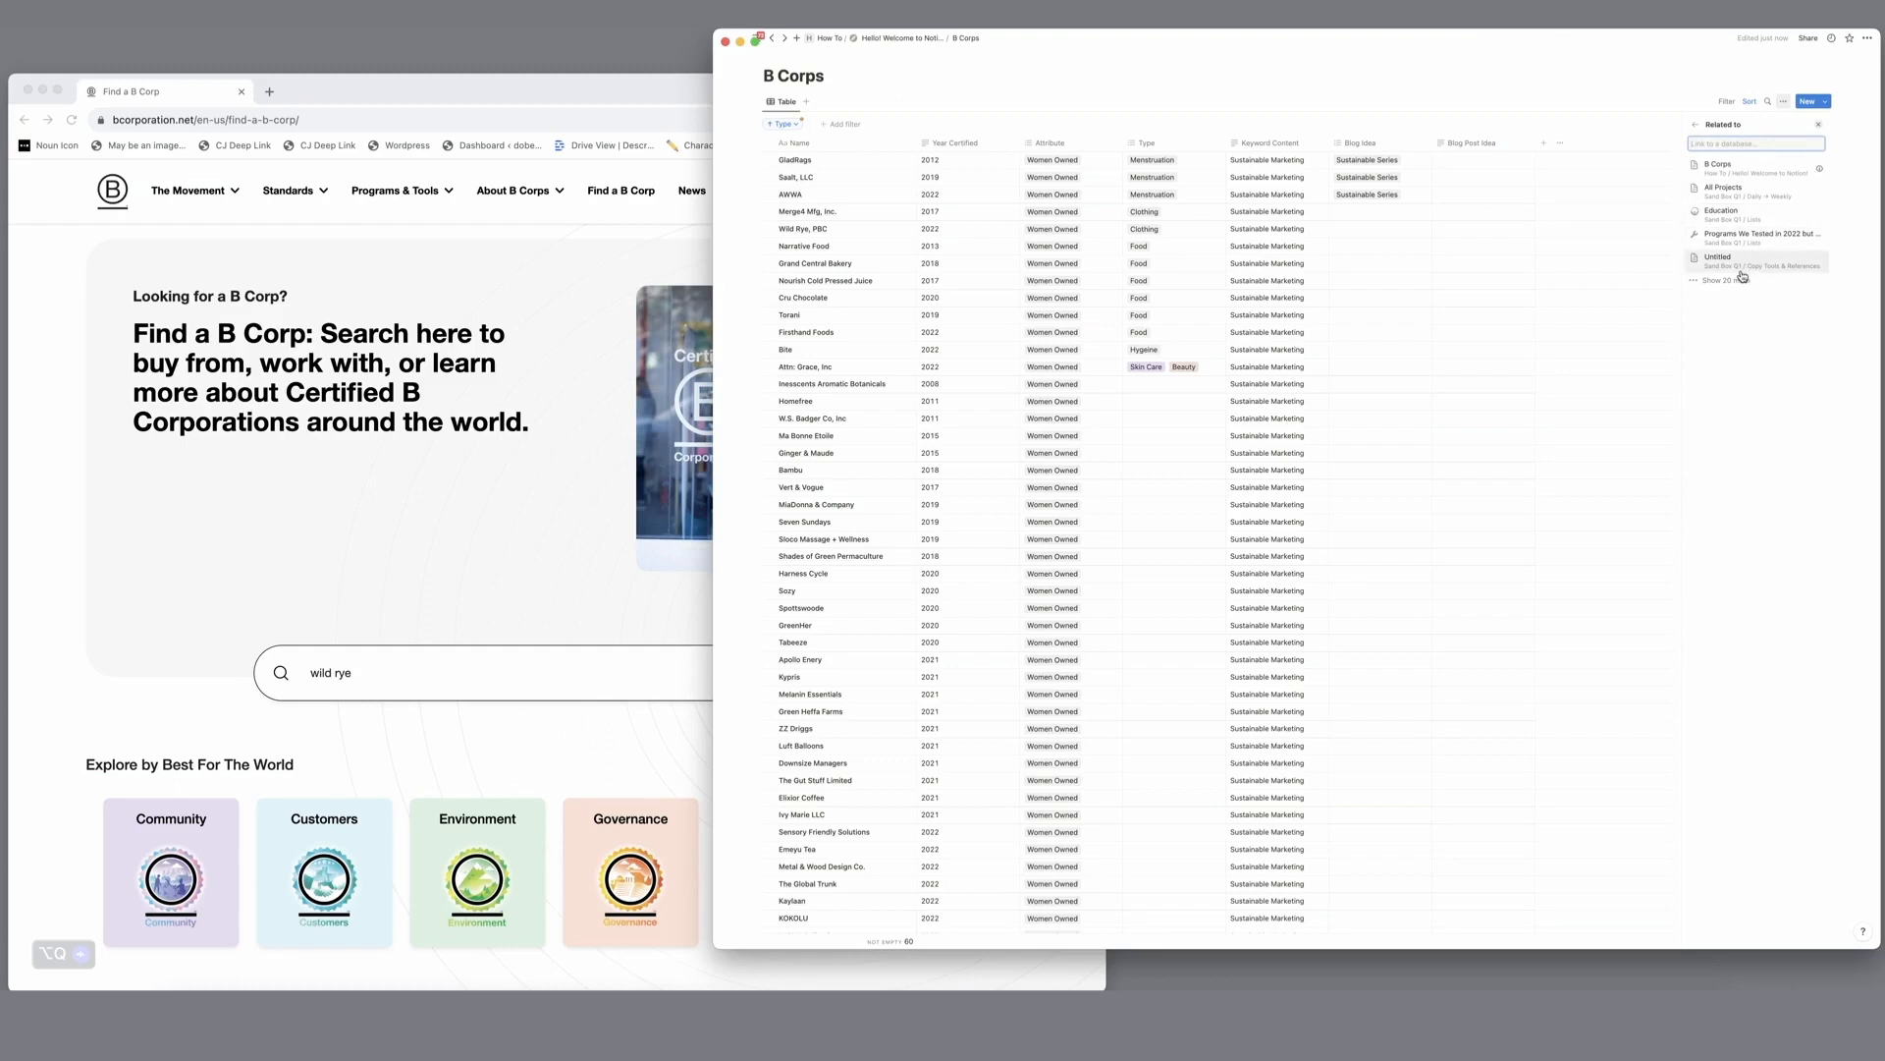
pyautogui.write('Blog')
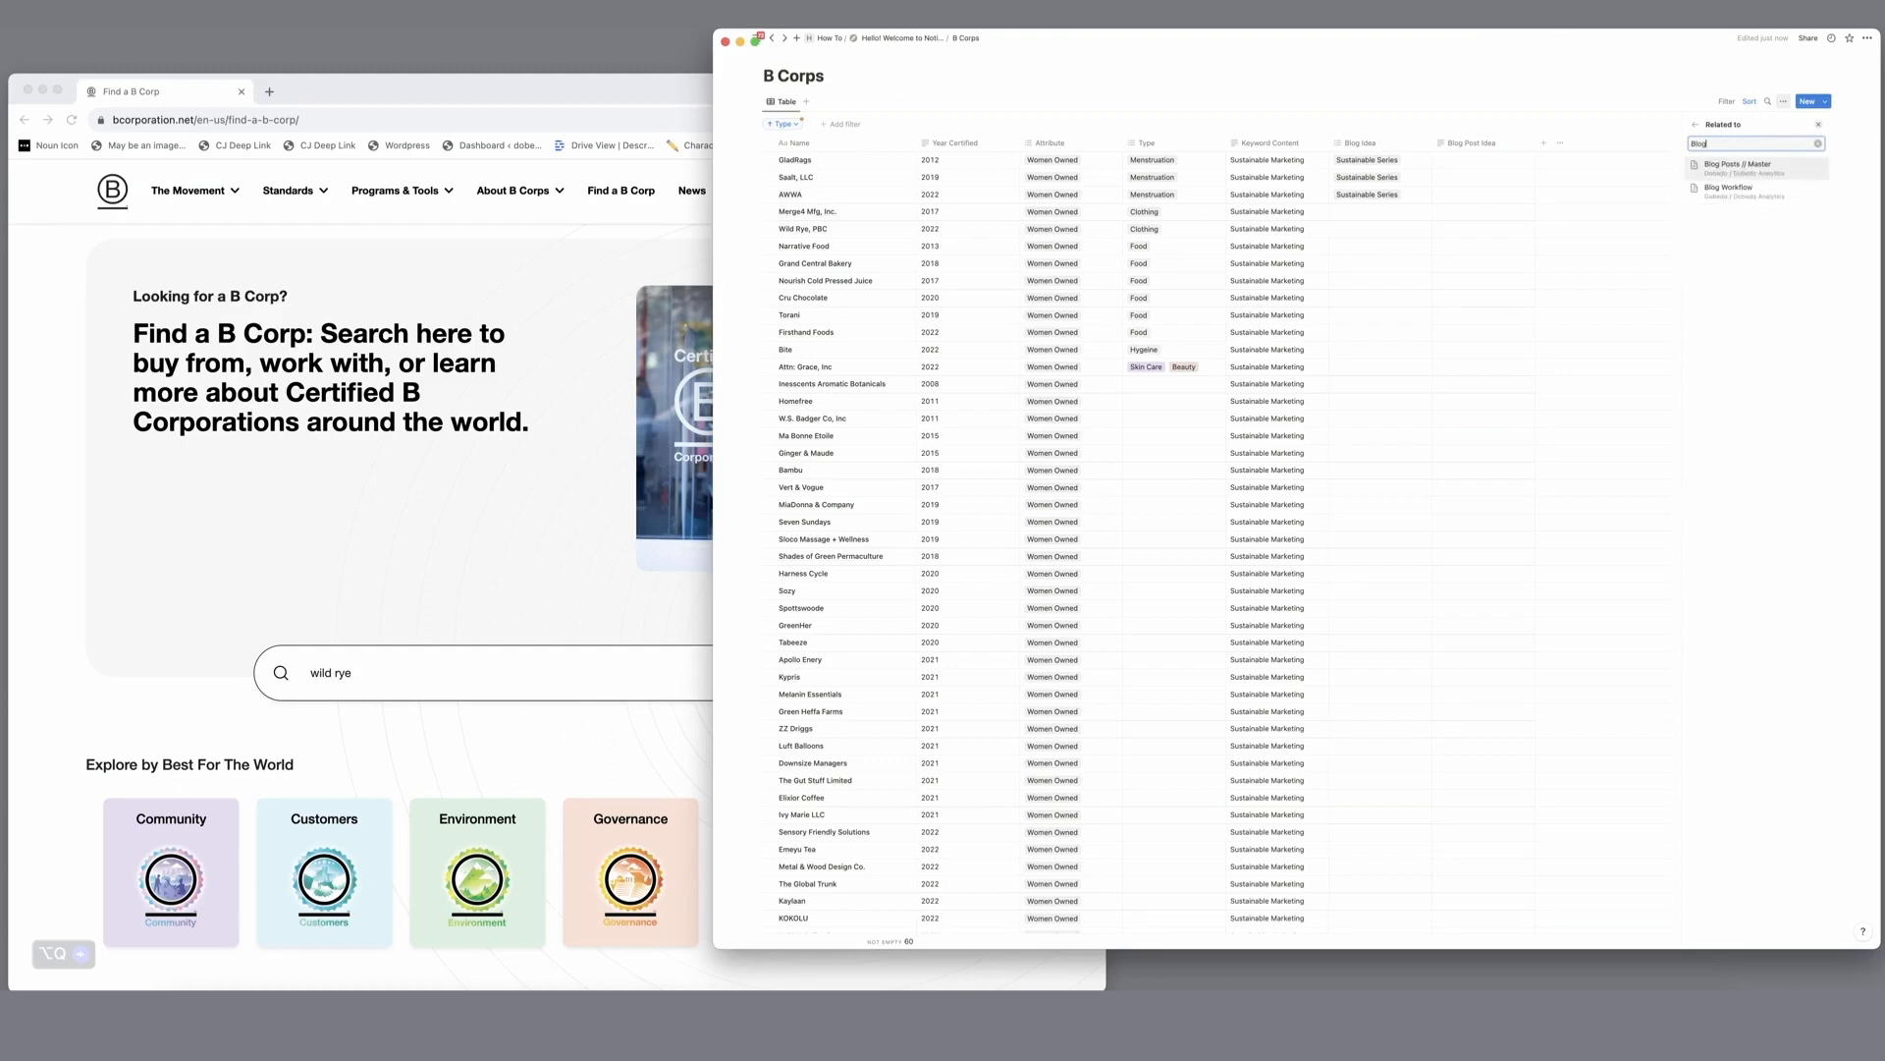
pyautogui.click(1729, 168)
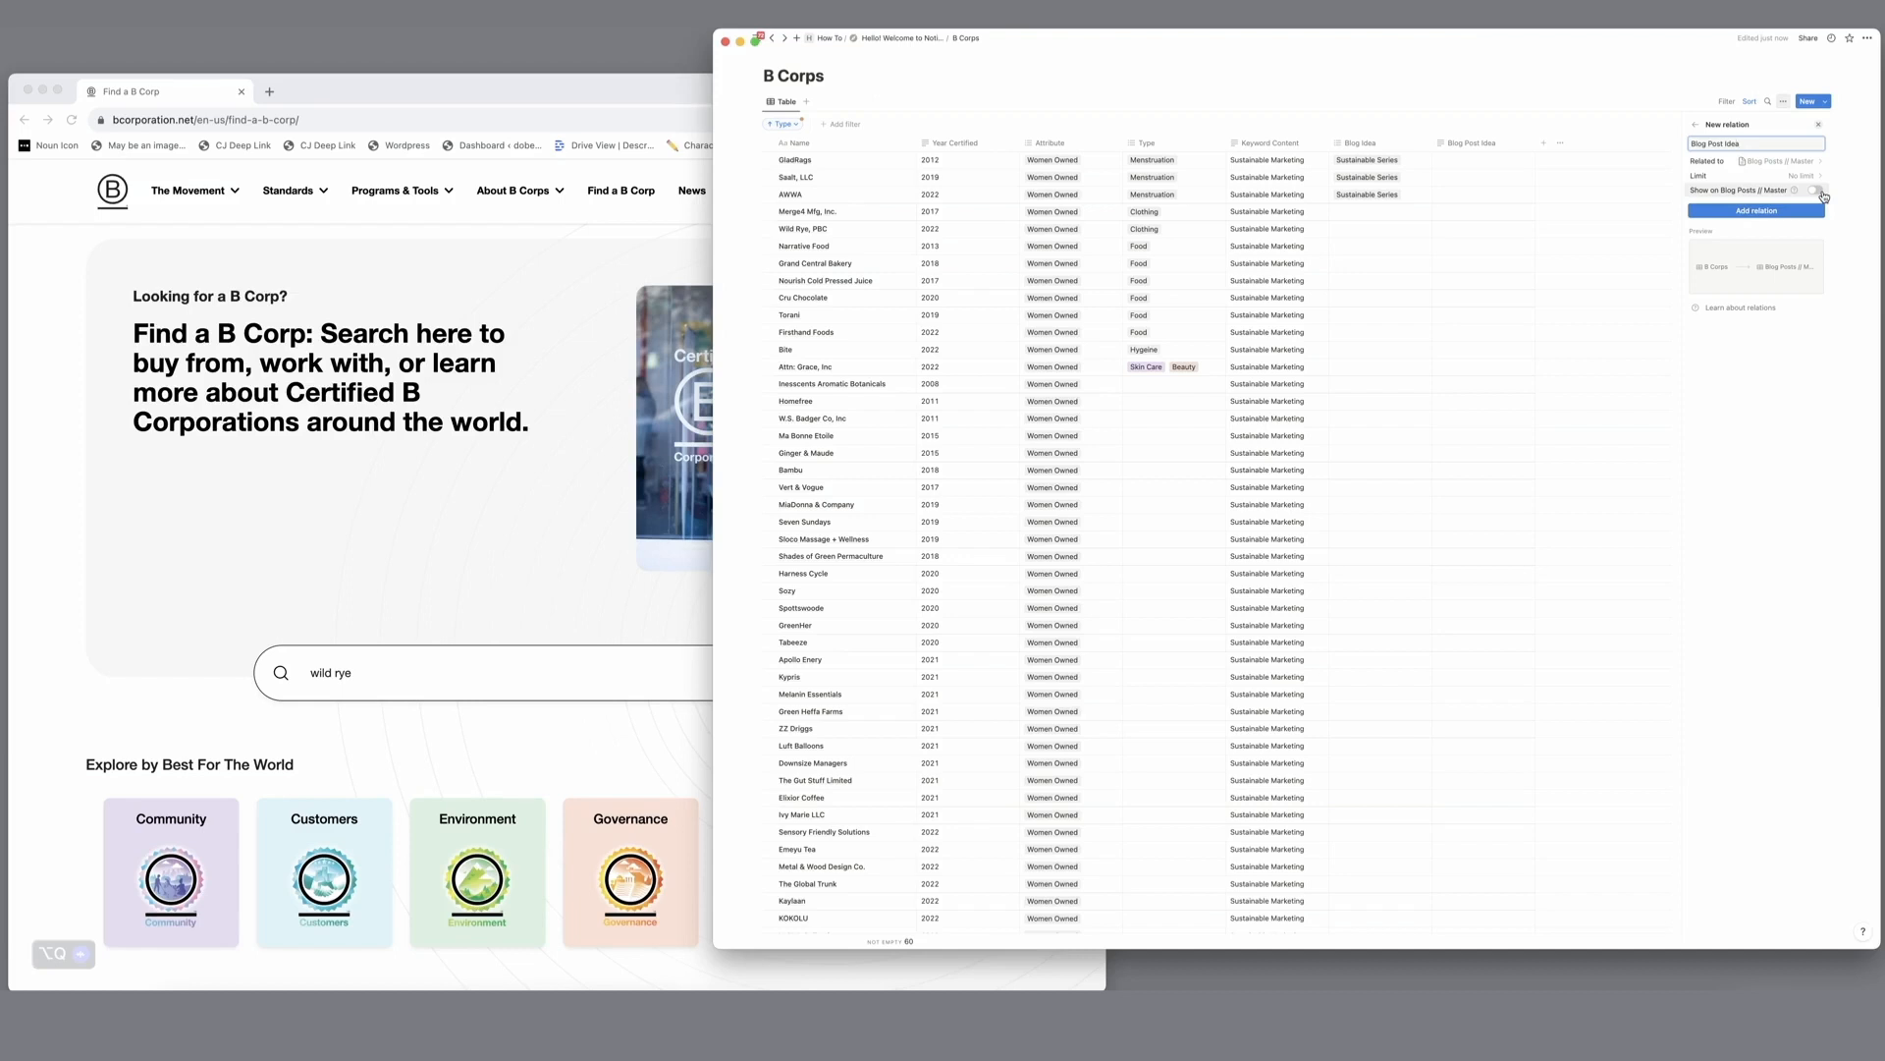
pyautogui.click(1795, 212)
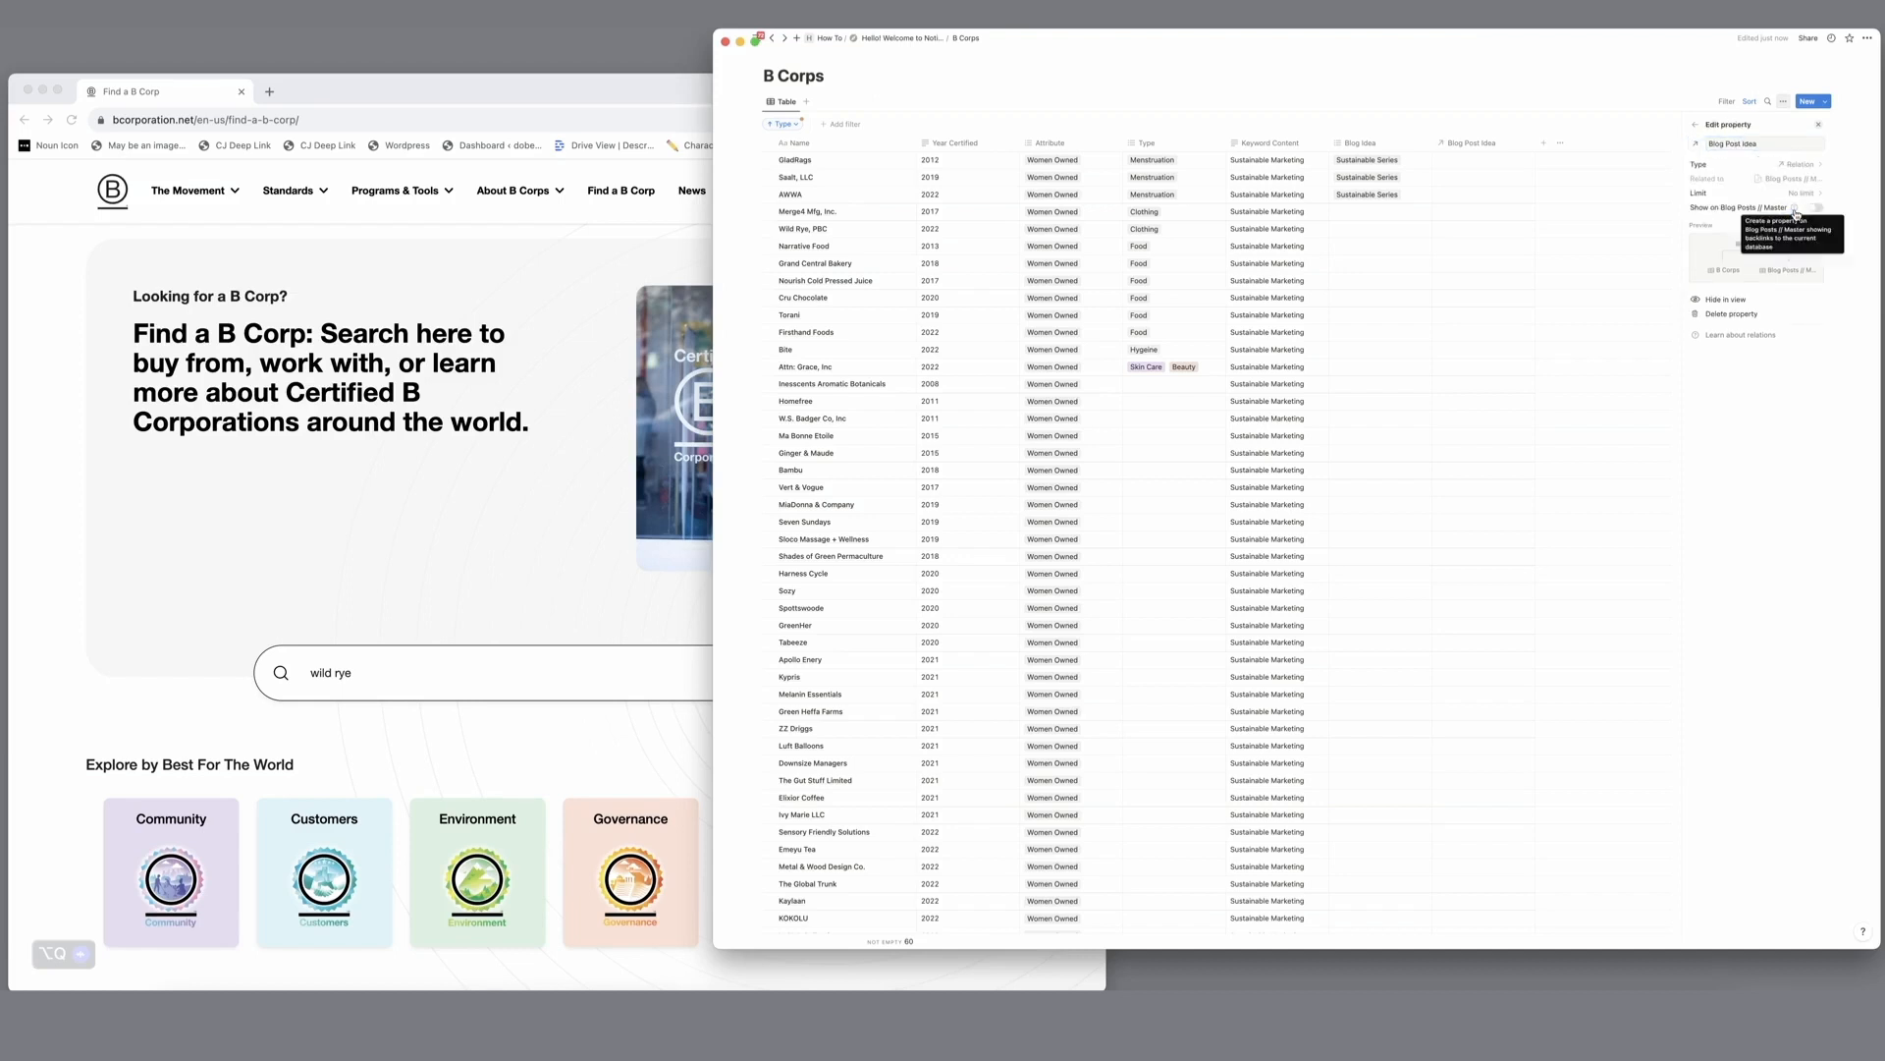
pyautogui.click(1464, 159)
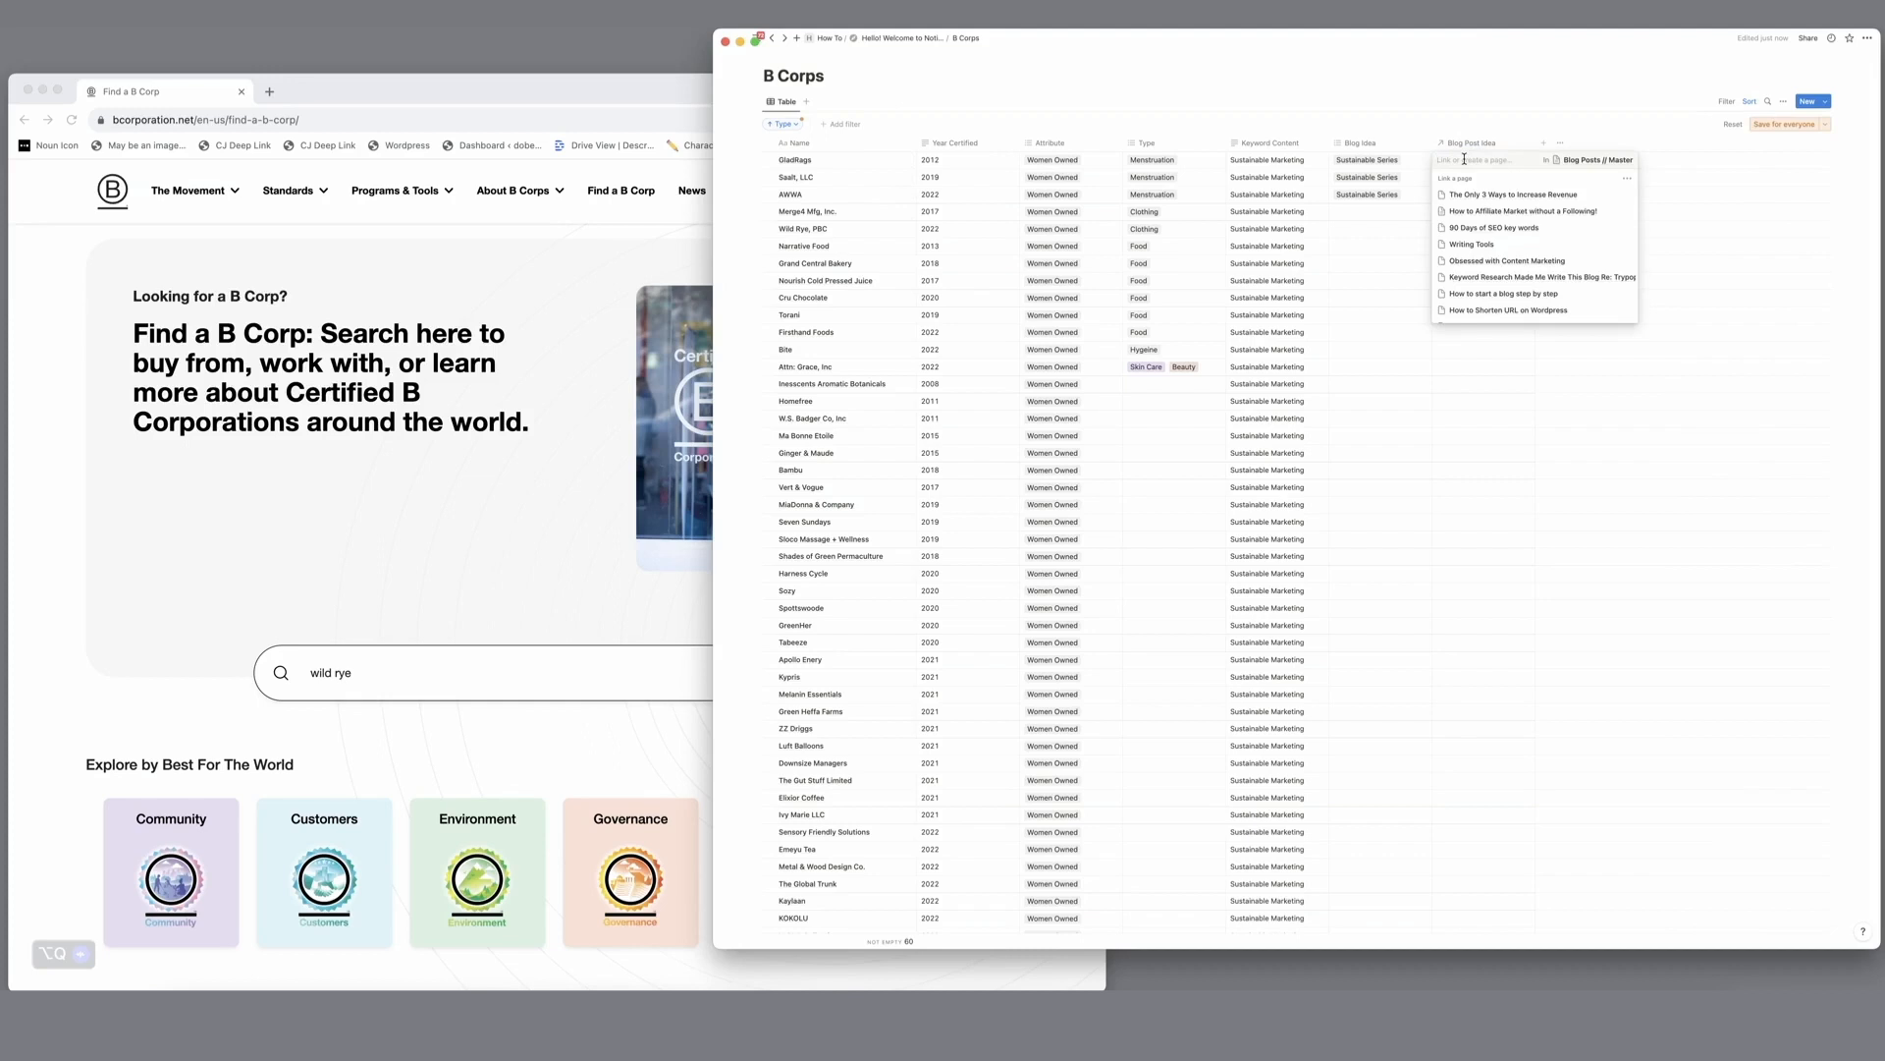
pyautogui.write('Men')
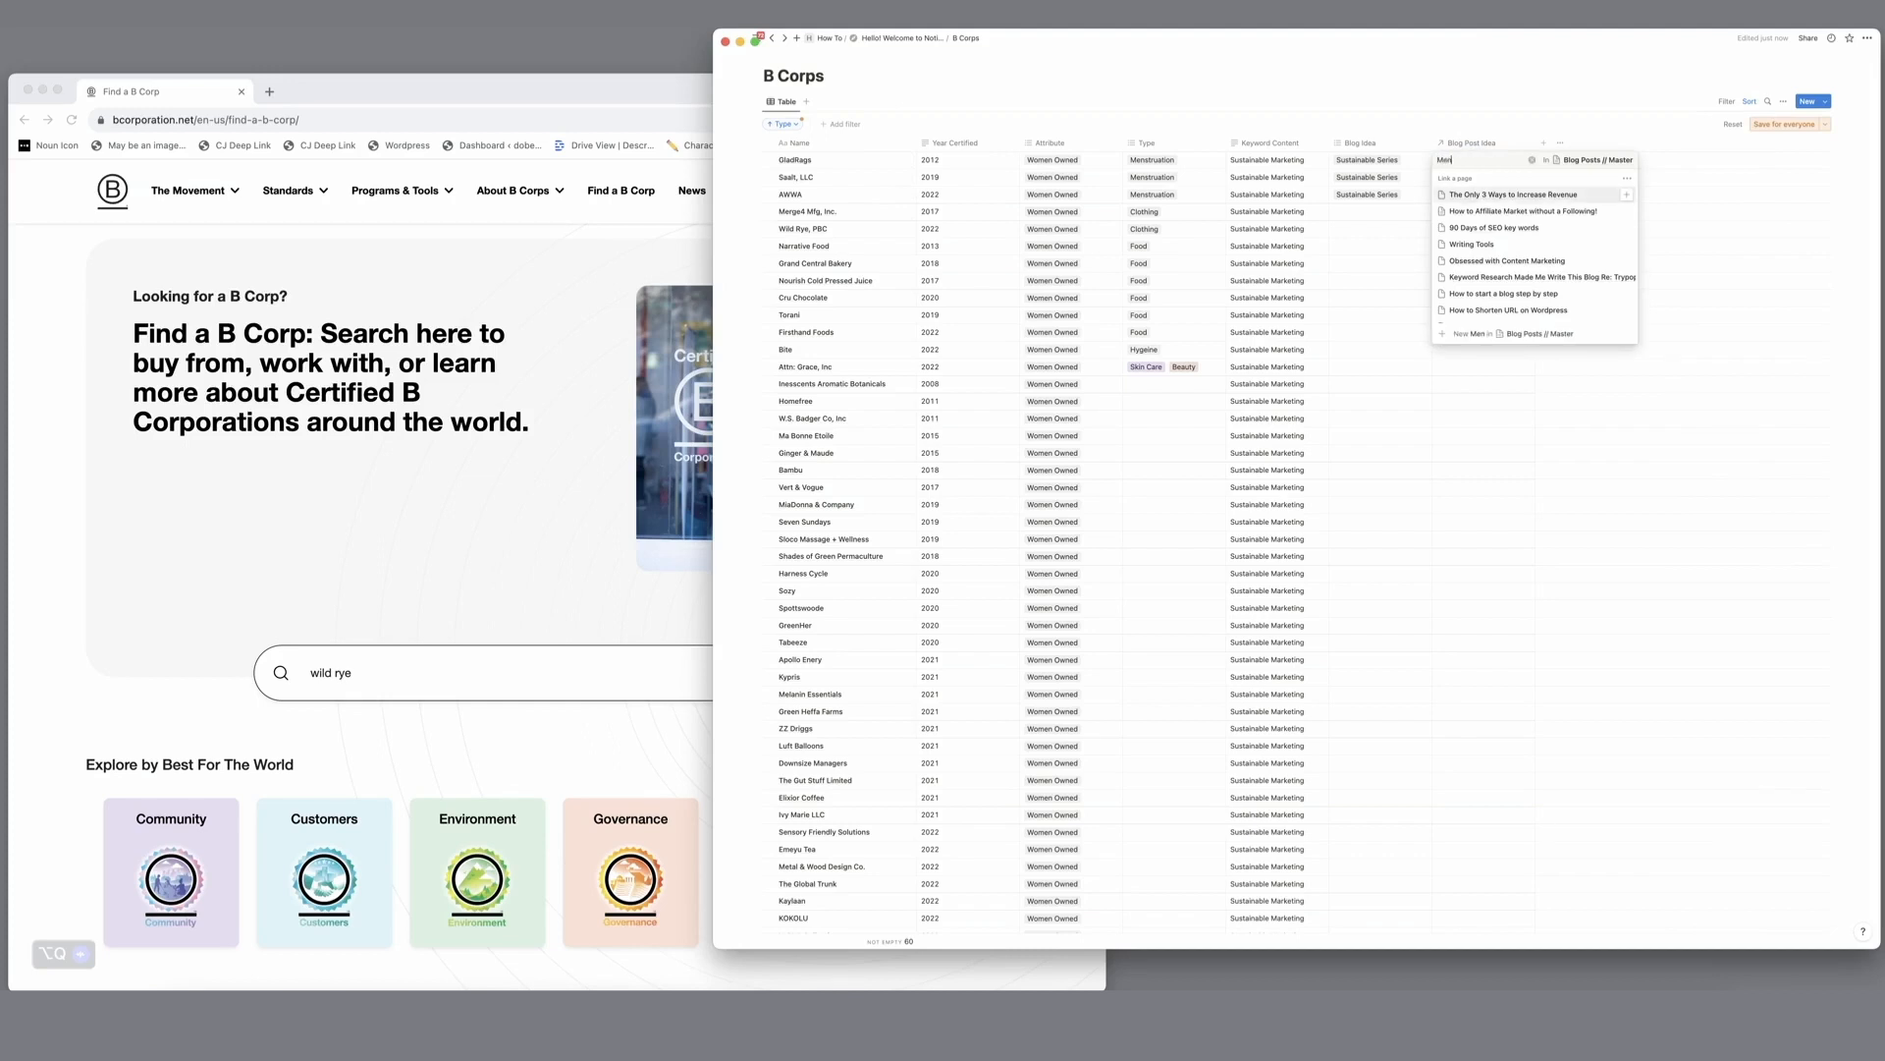
pyautogui.write('struation')
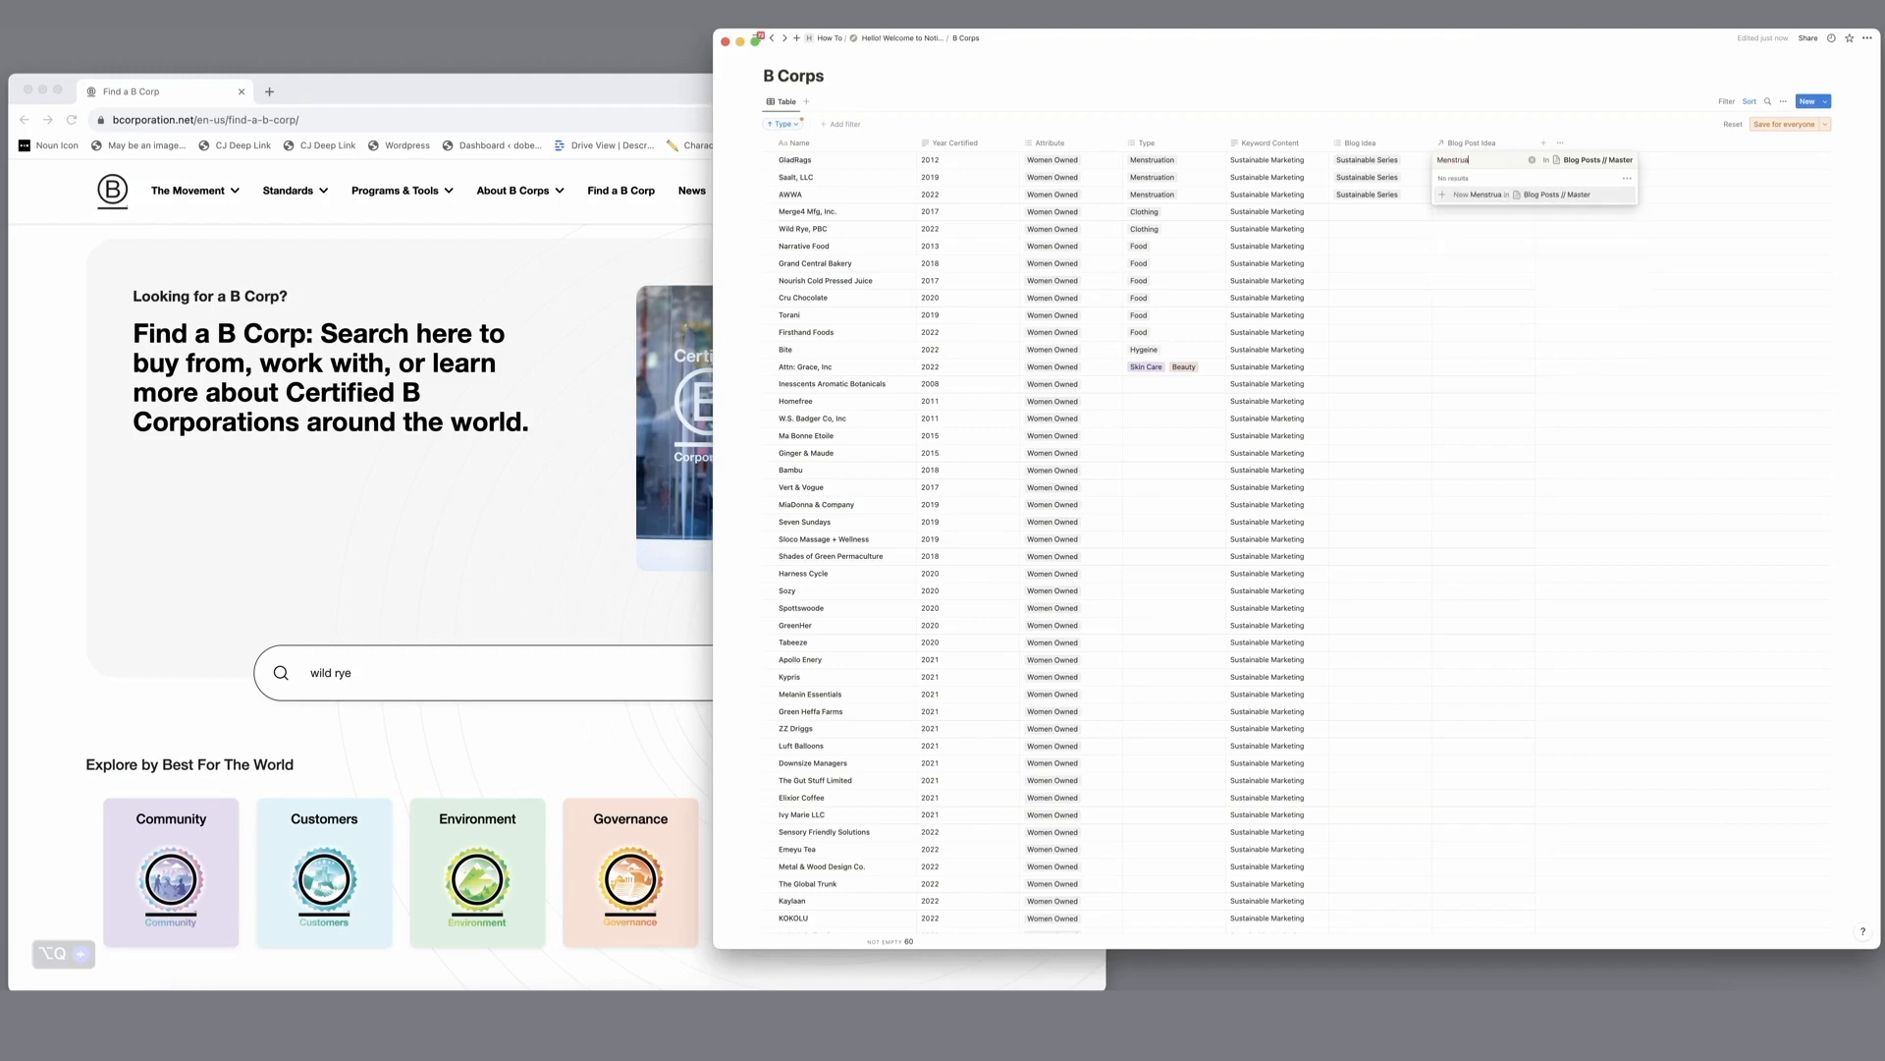
pyautogui.press('BackSpace')
pyautogui.press('BackSpace')
pyautogui.press('BackSpace')
pyautogui.press('BackSpace')
pyautogui.press('BackSpace')
pyautogui.press('BackSpace')
pyautogui.press('BackSpace')
pyautogui.press('BackSpace')
pyautogui.press('BackSpace')
pyautogui.press('BackSpace')
pyautogui.press('BackSpace')
pyautogui.press('BackSpace')
# Step: Create a Sustainable Women page in Blog Posts // Master and link it as the Blog Post Idea for GladRags
pyautogui.write('Sustainable W')
pyautogui.write('en')
pyautogui.click(1465, 194)
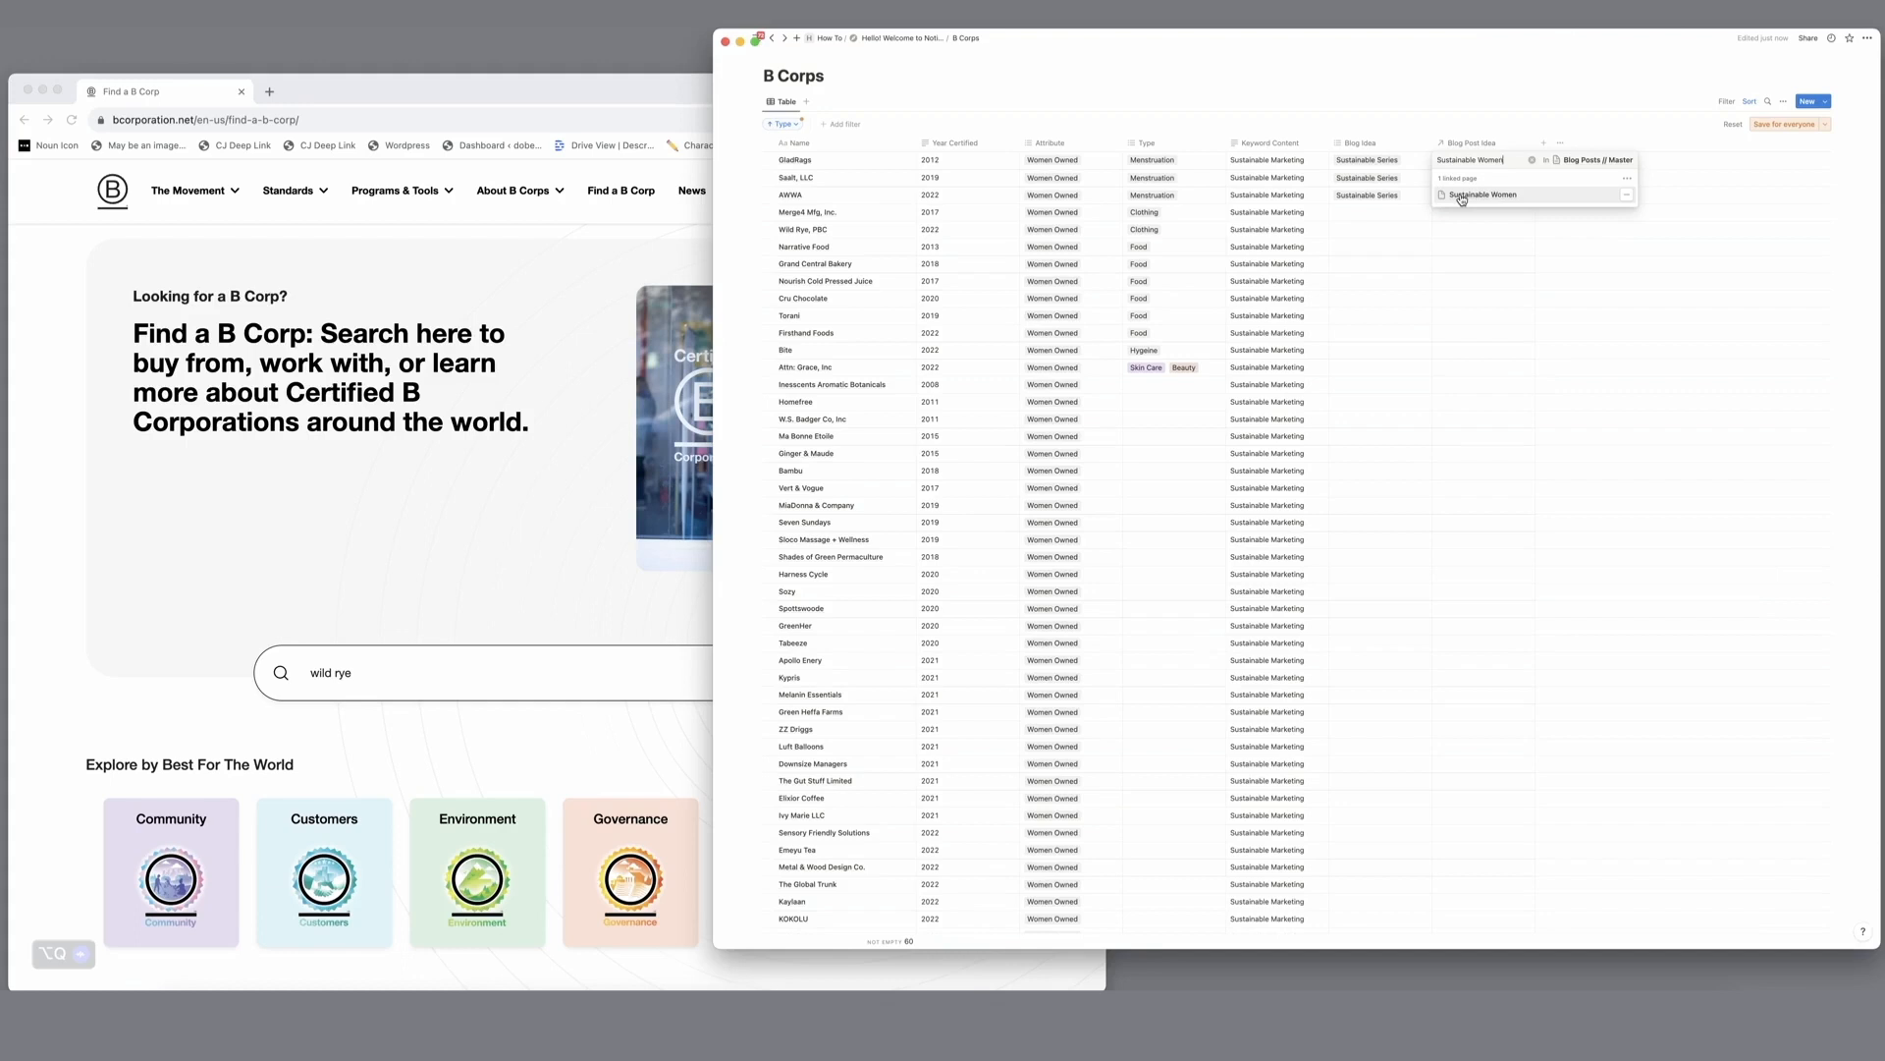
pyautogui.click(1407, 216)
# Step: Assign Sustainable Series as the Blog Idea for Merge4 Mfg, Inc. and Wild Rye, PBC
pyautogui.click(1371, 213)
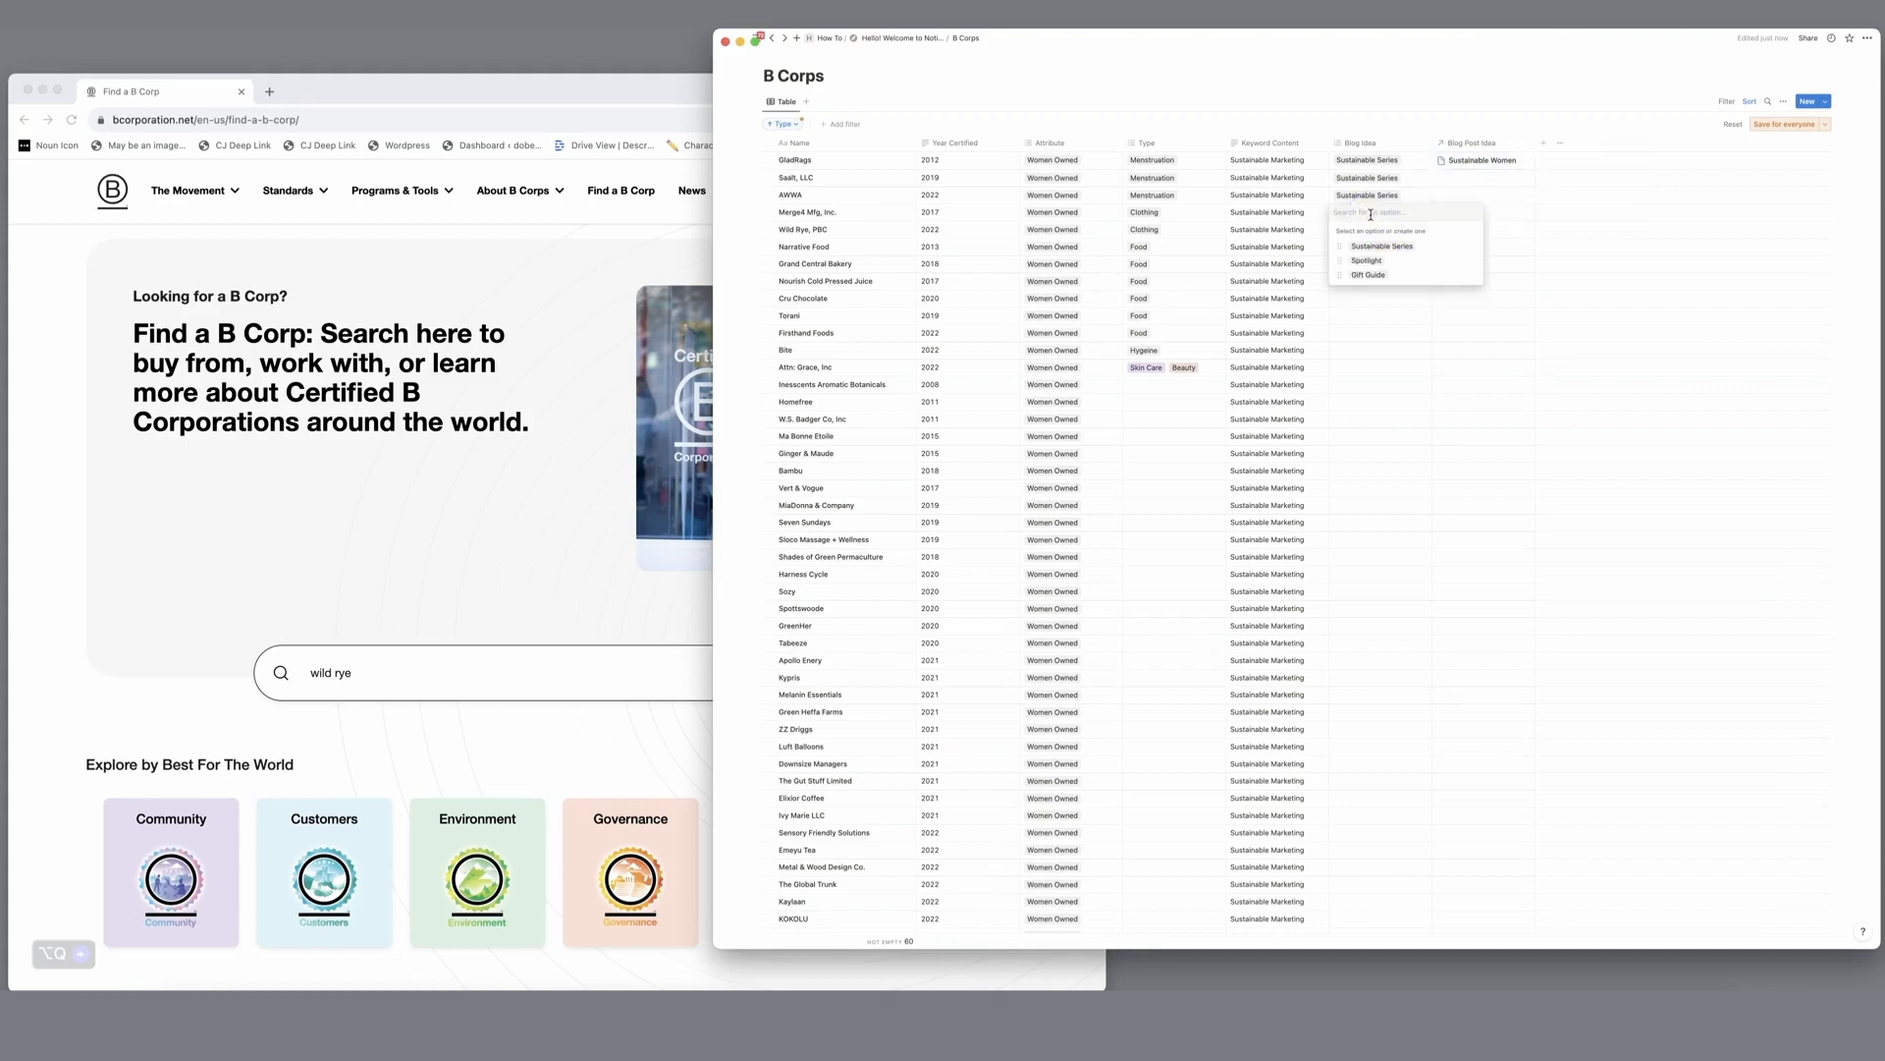
pyautogui.press('Escape')
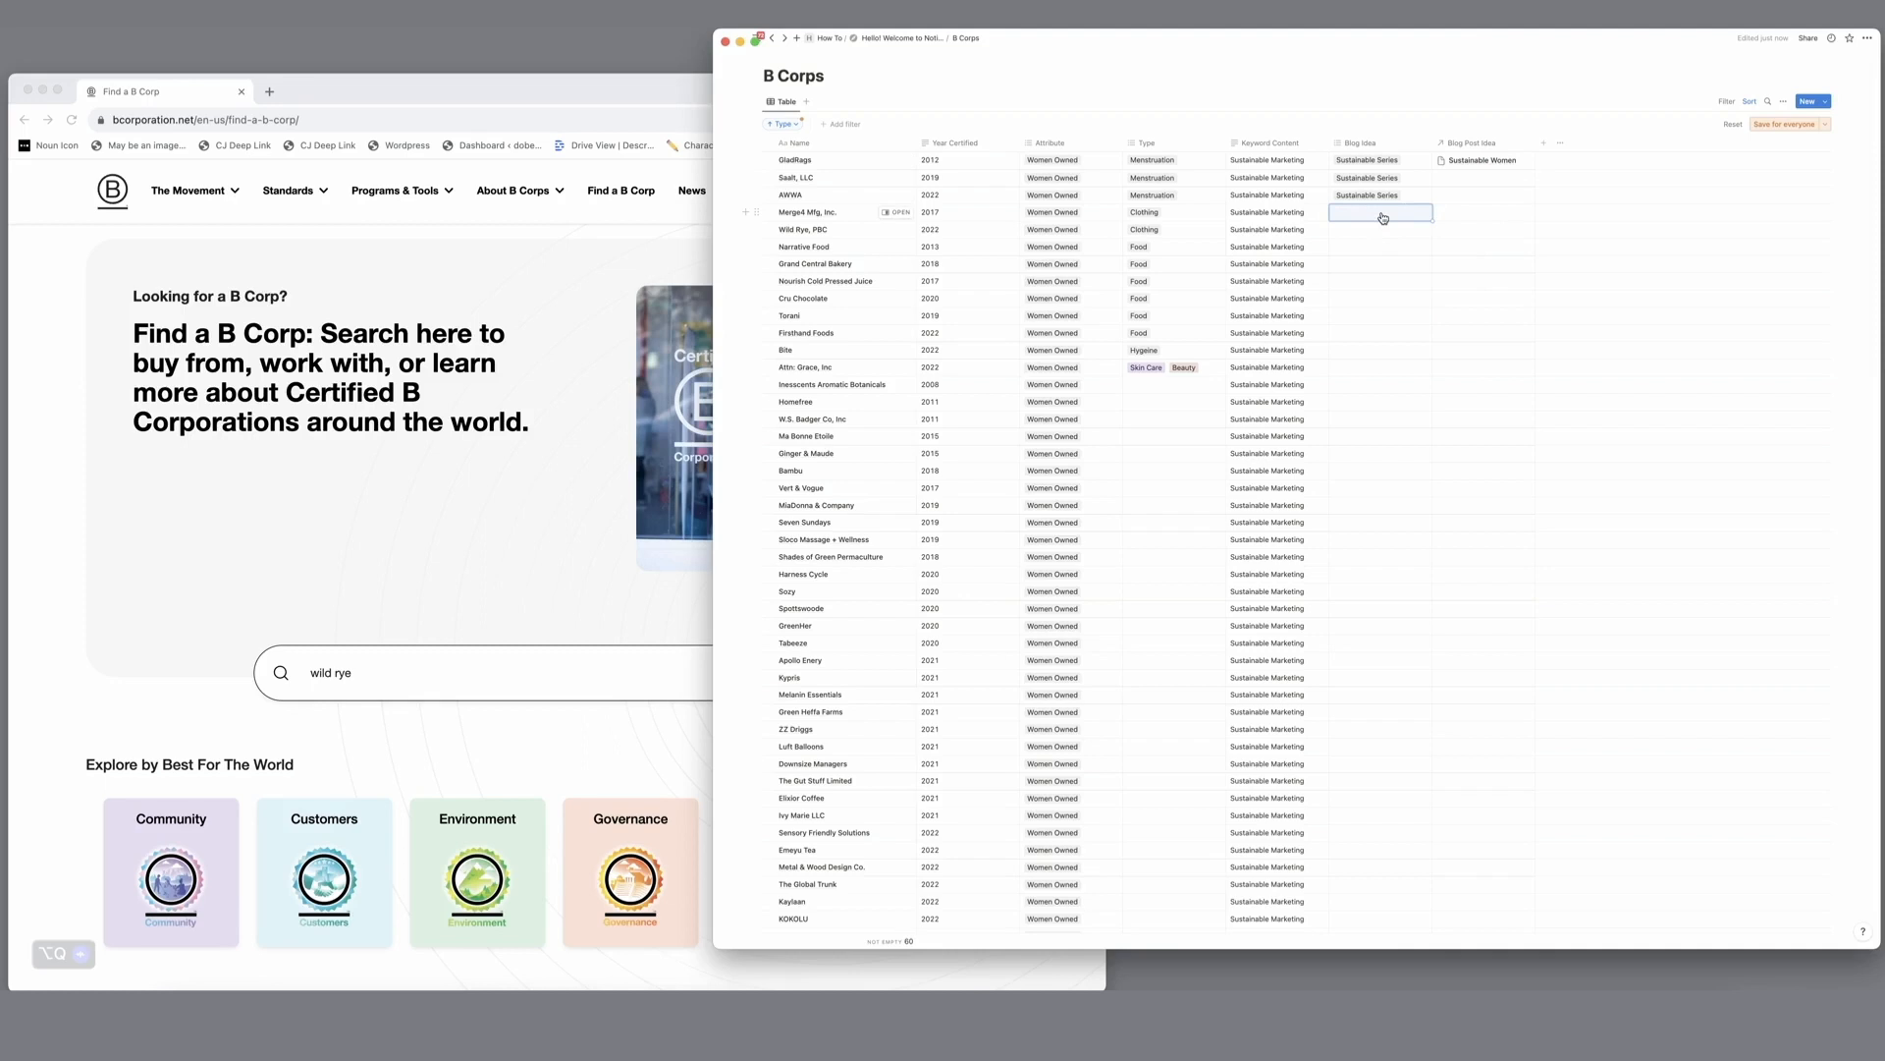
pyautogui.write('Sustainabl')
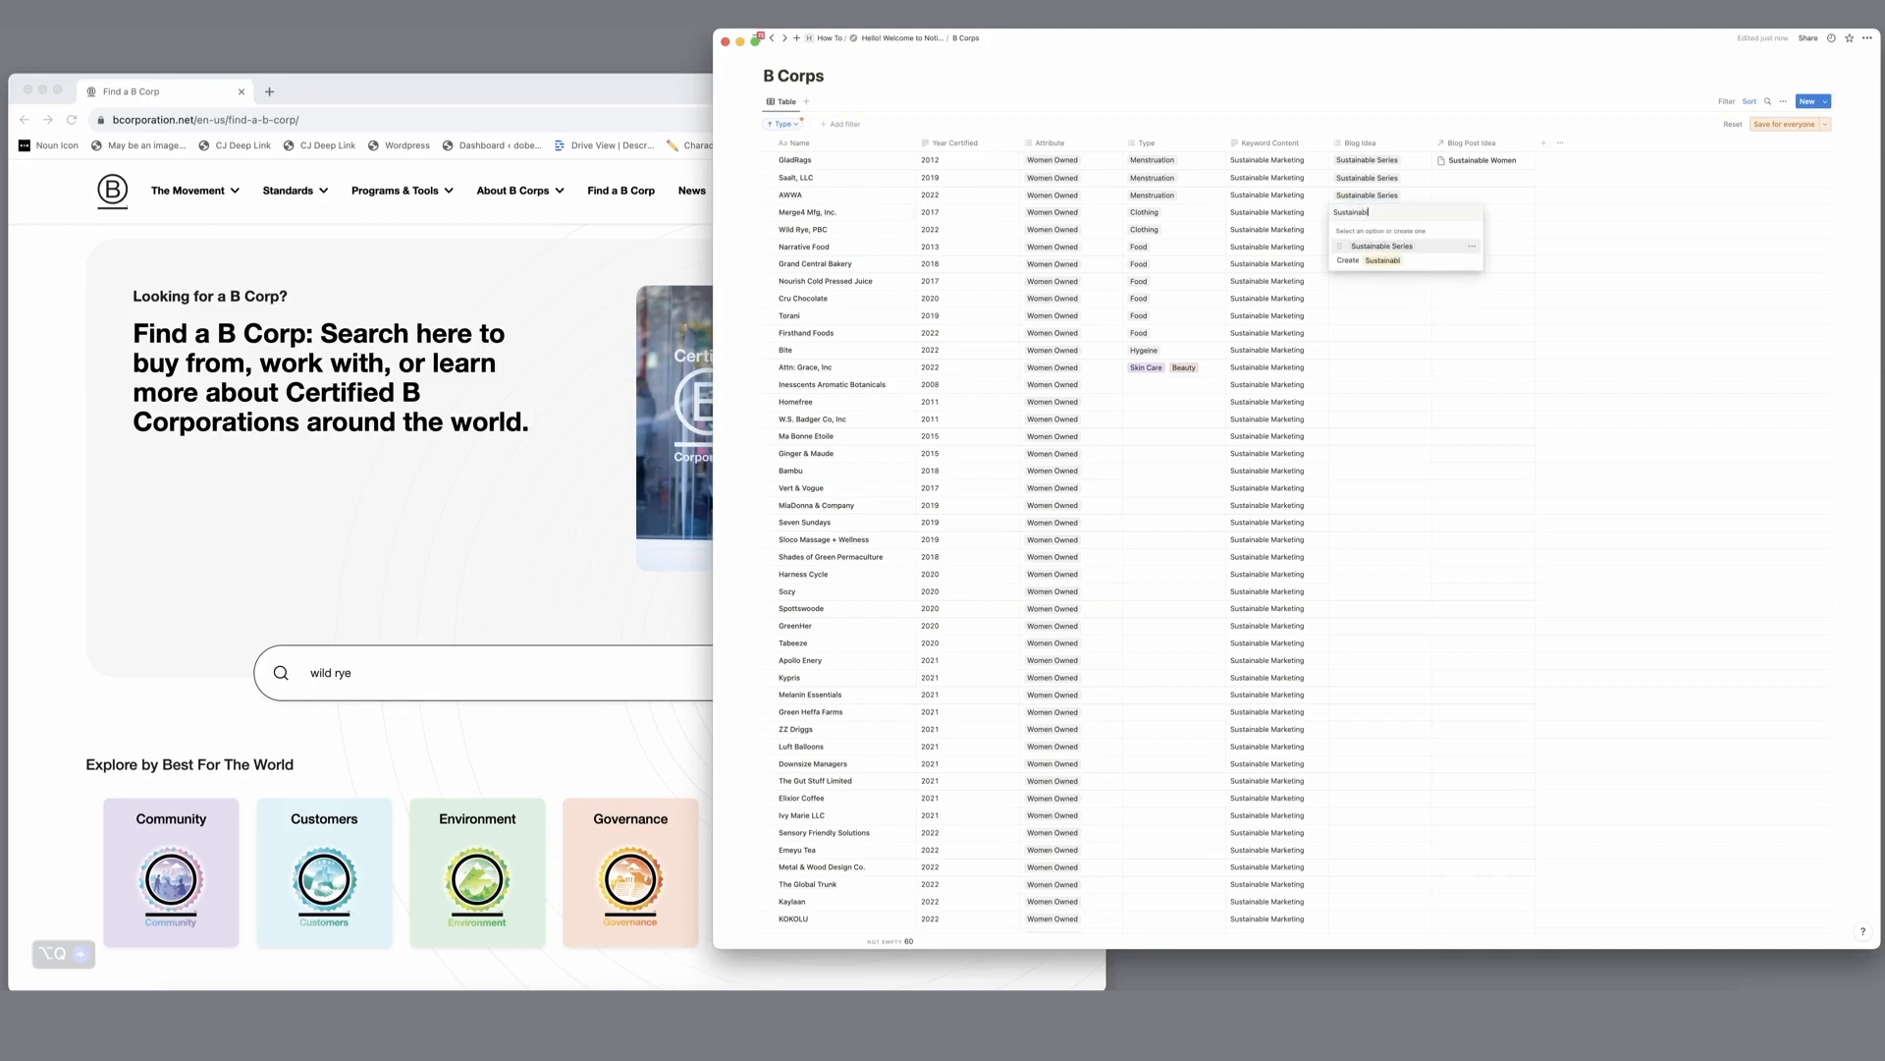
pyautogui.click(1396, 245)
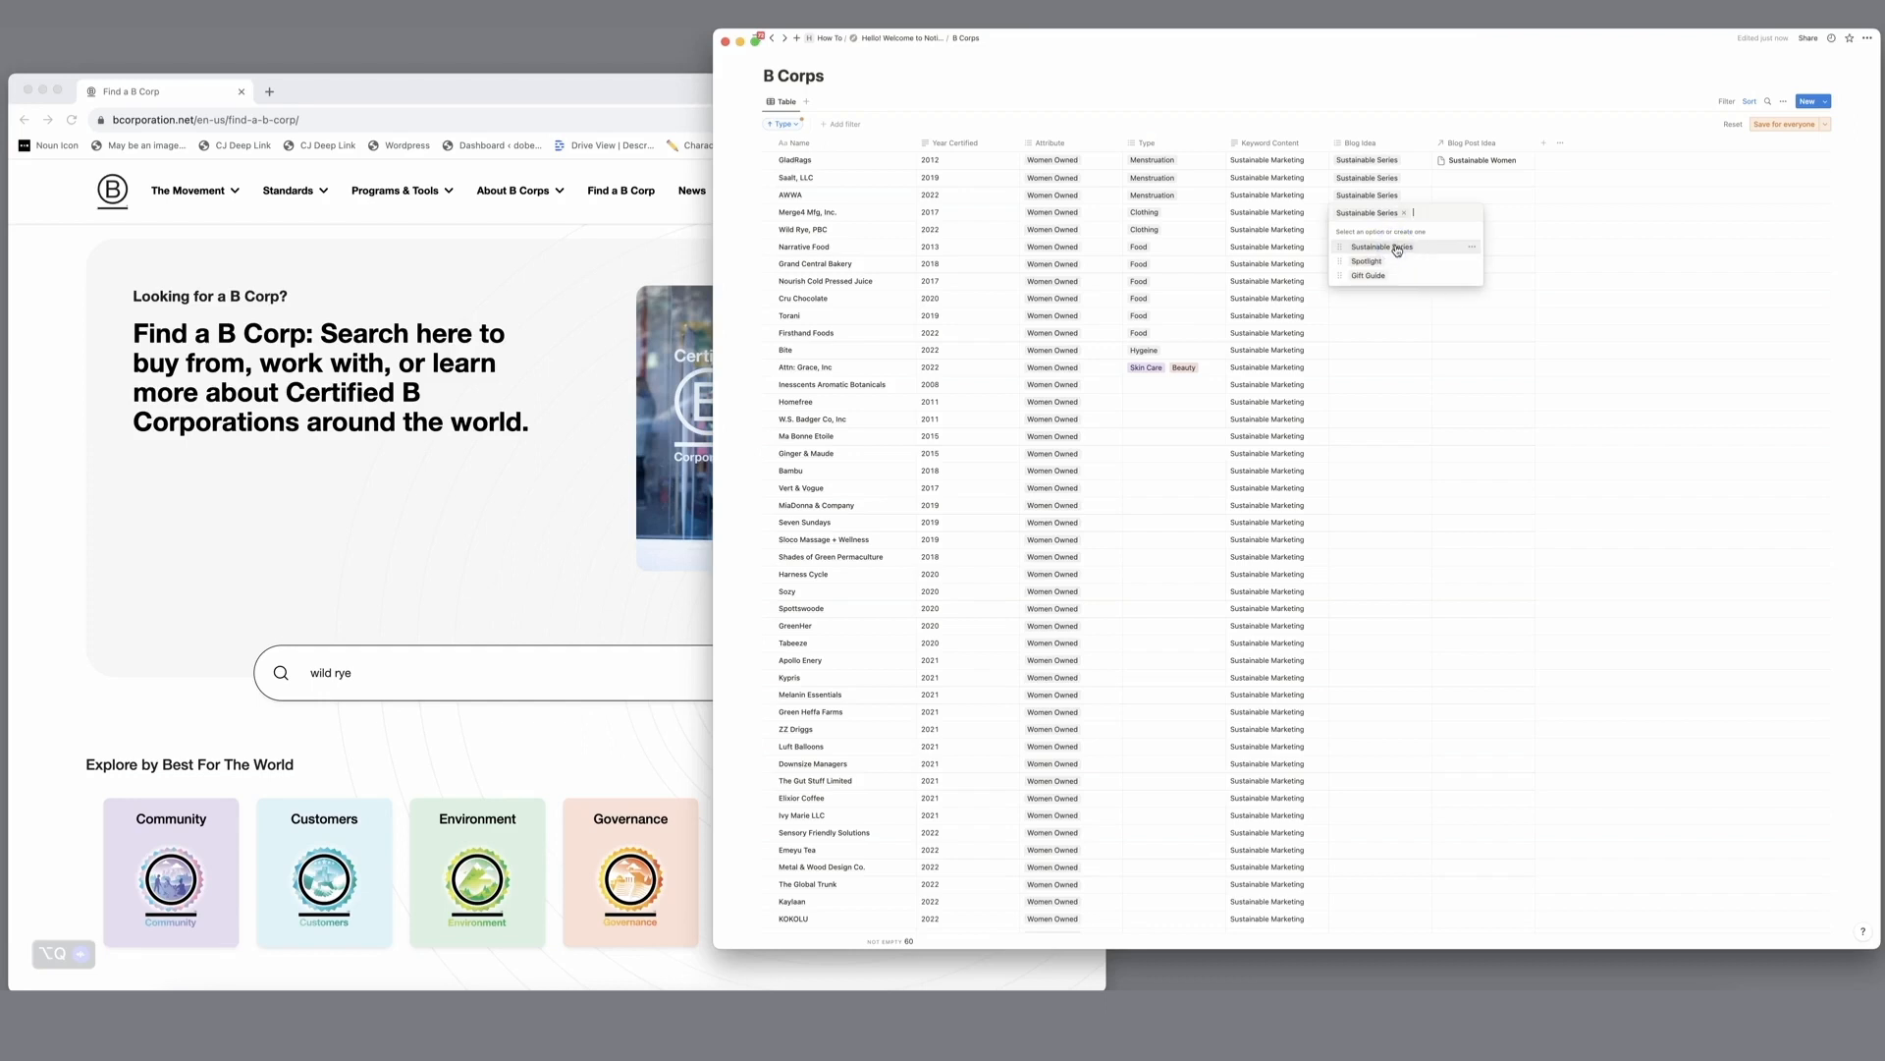
pyautogui.click(1382, 330)
pyautogui.click(1380, 229)
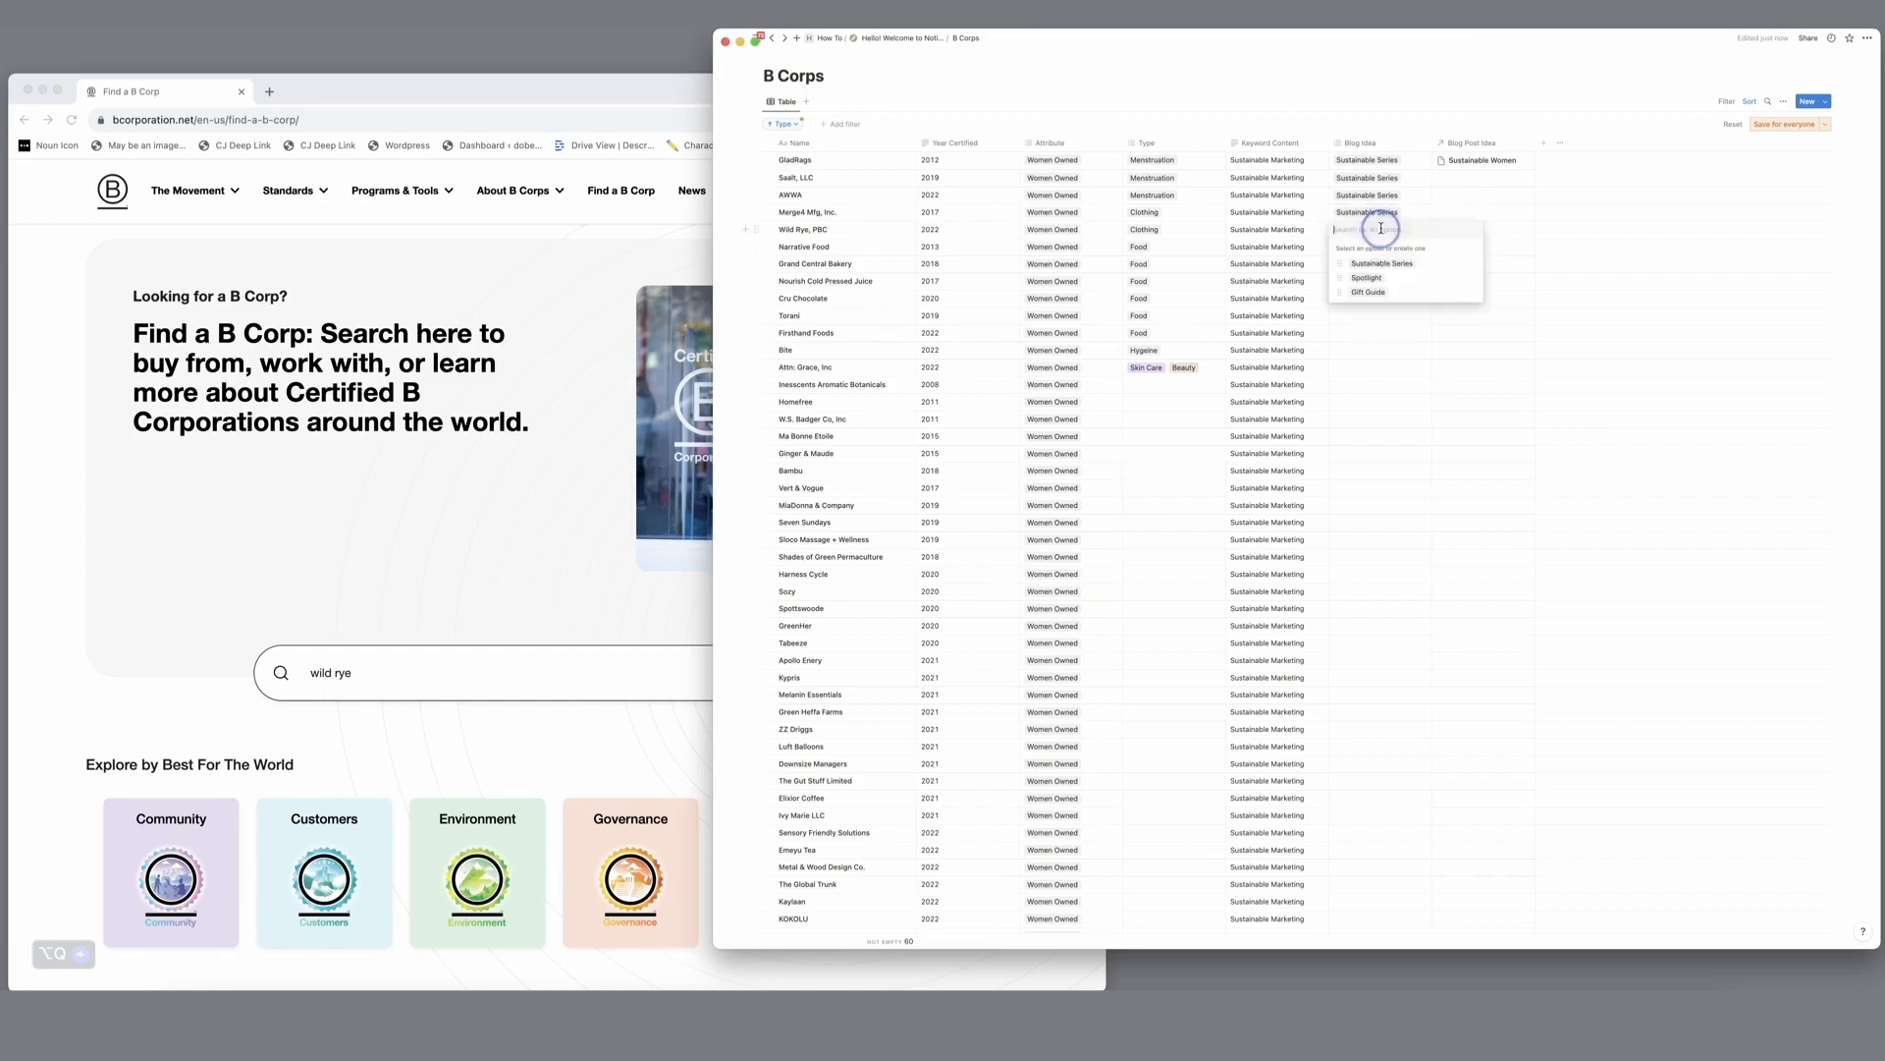
pyautogui.click(1380, 263)
pyautogui.click(1466, 216)
# Step: Create a Sustainable Clothing page in Blog Posts // Master as the Blog Post Idea for Merge4 Mfg, Inc
pyautogui.click(1466, 214)
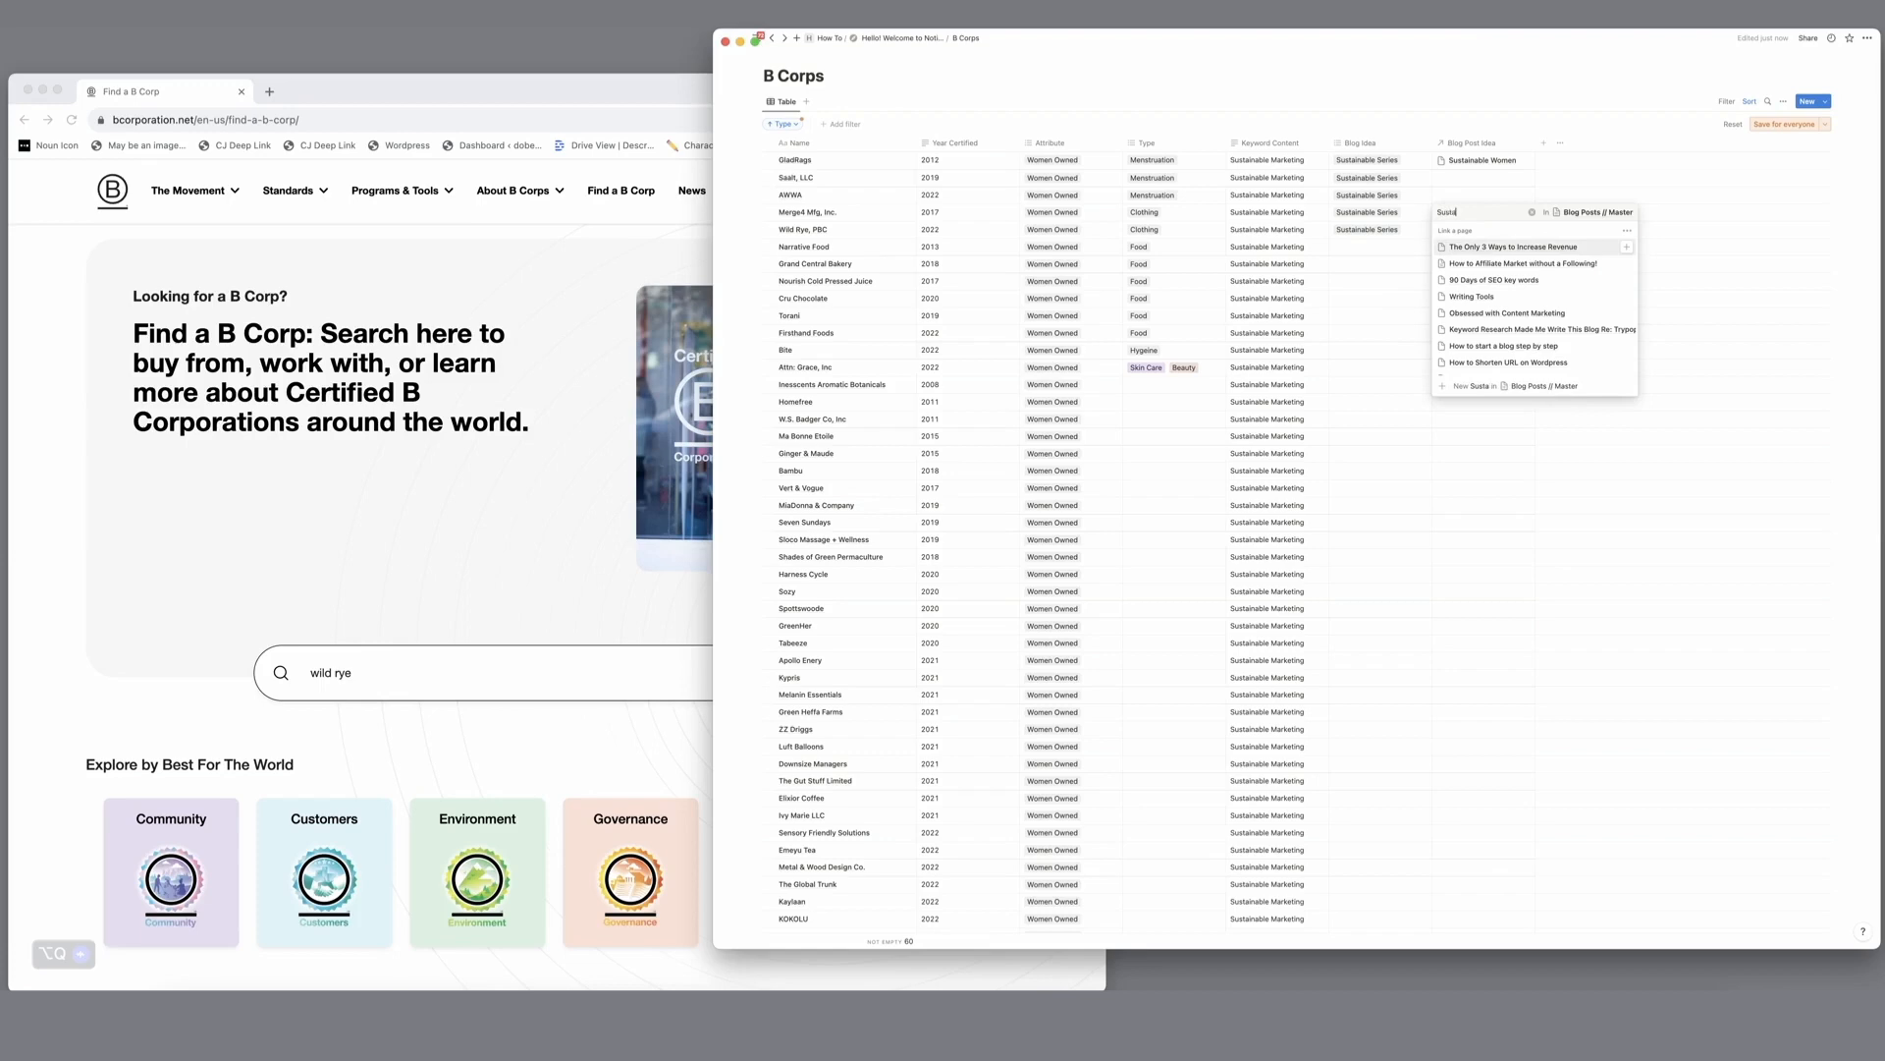
pyautogui.write('Sustainn')
pyautogui.press('BackSpace')
pyautogui.write('able')
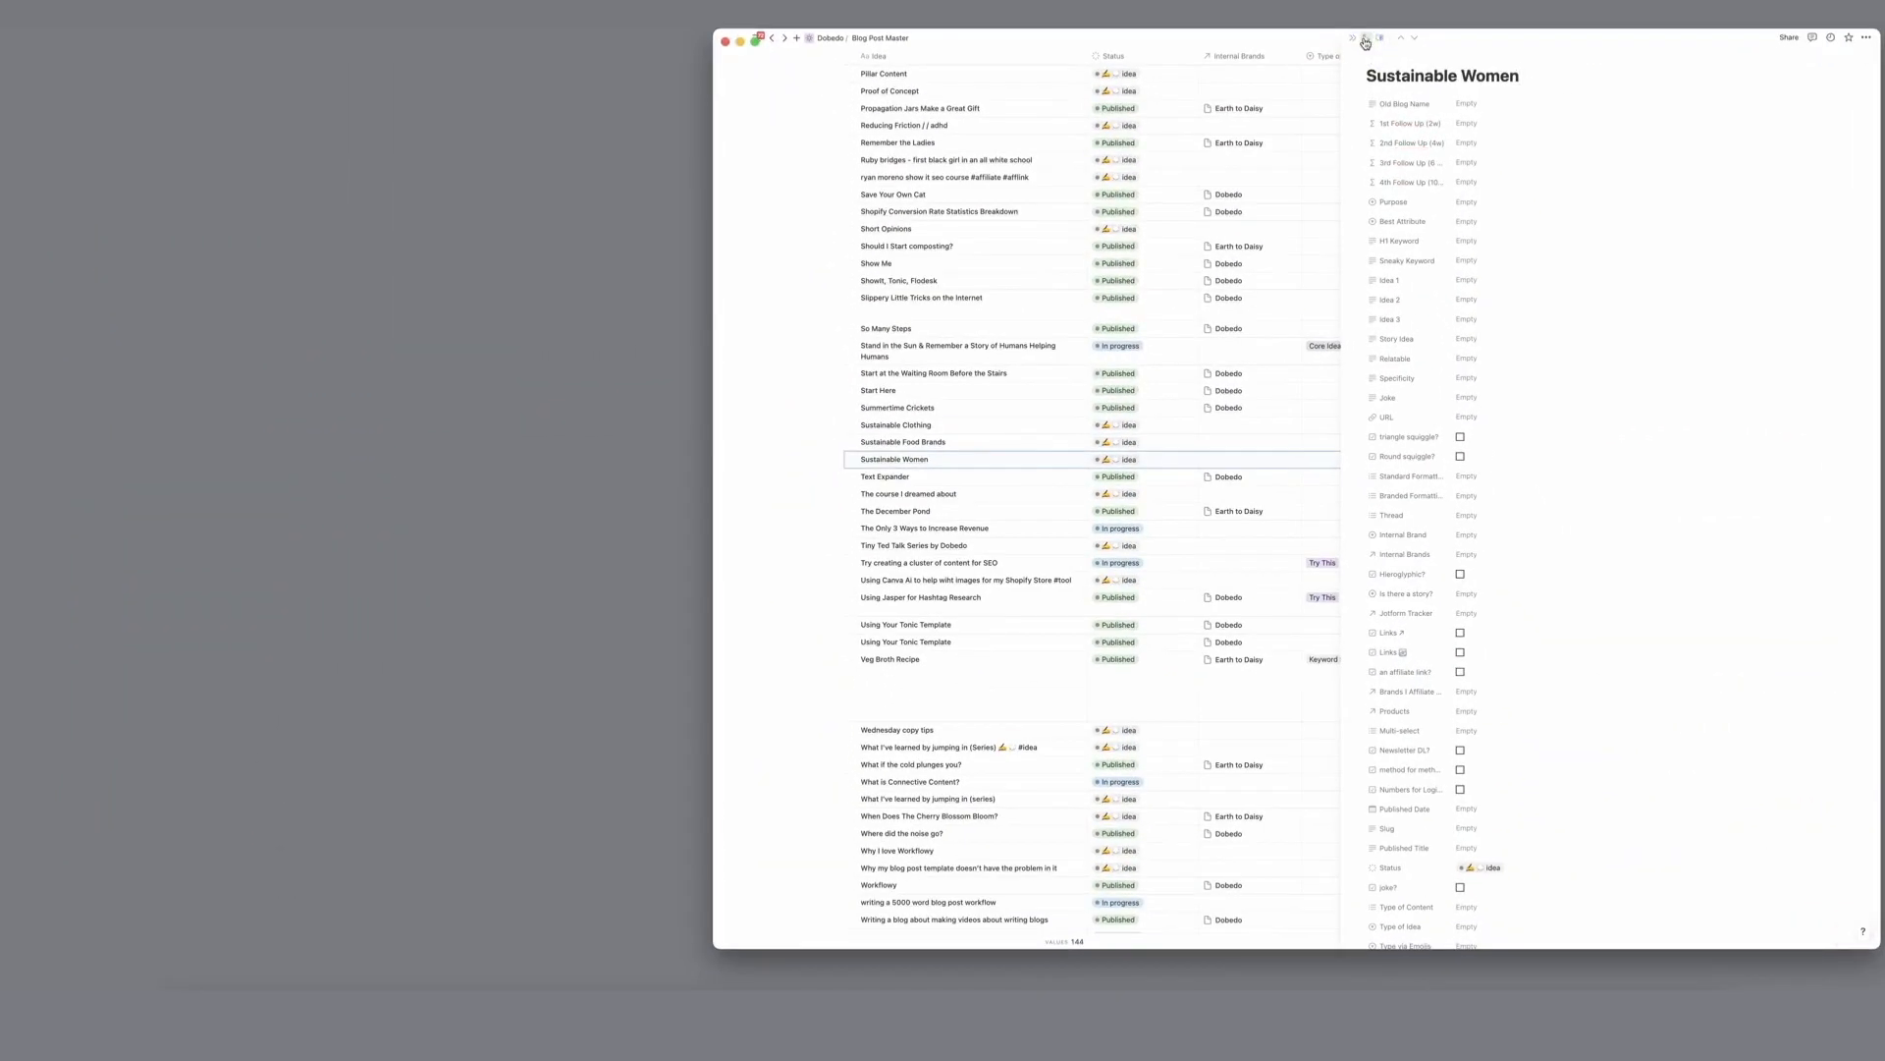
# Step: Open Sustainable Women as a full page and set Idea 1 to Saalt, Idea 2 to AWWA and Idea 3 to Brand 3
pyautogui.click(1365, 41)
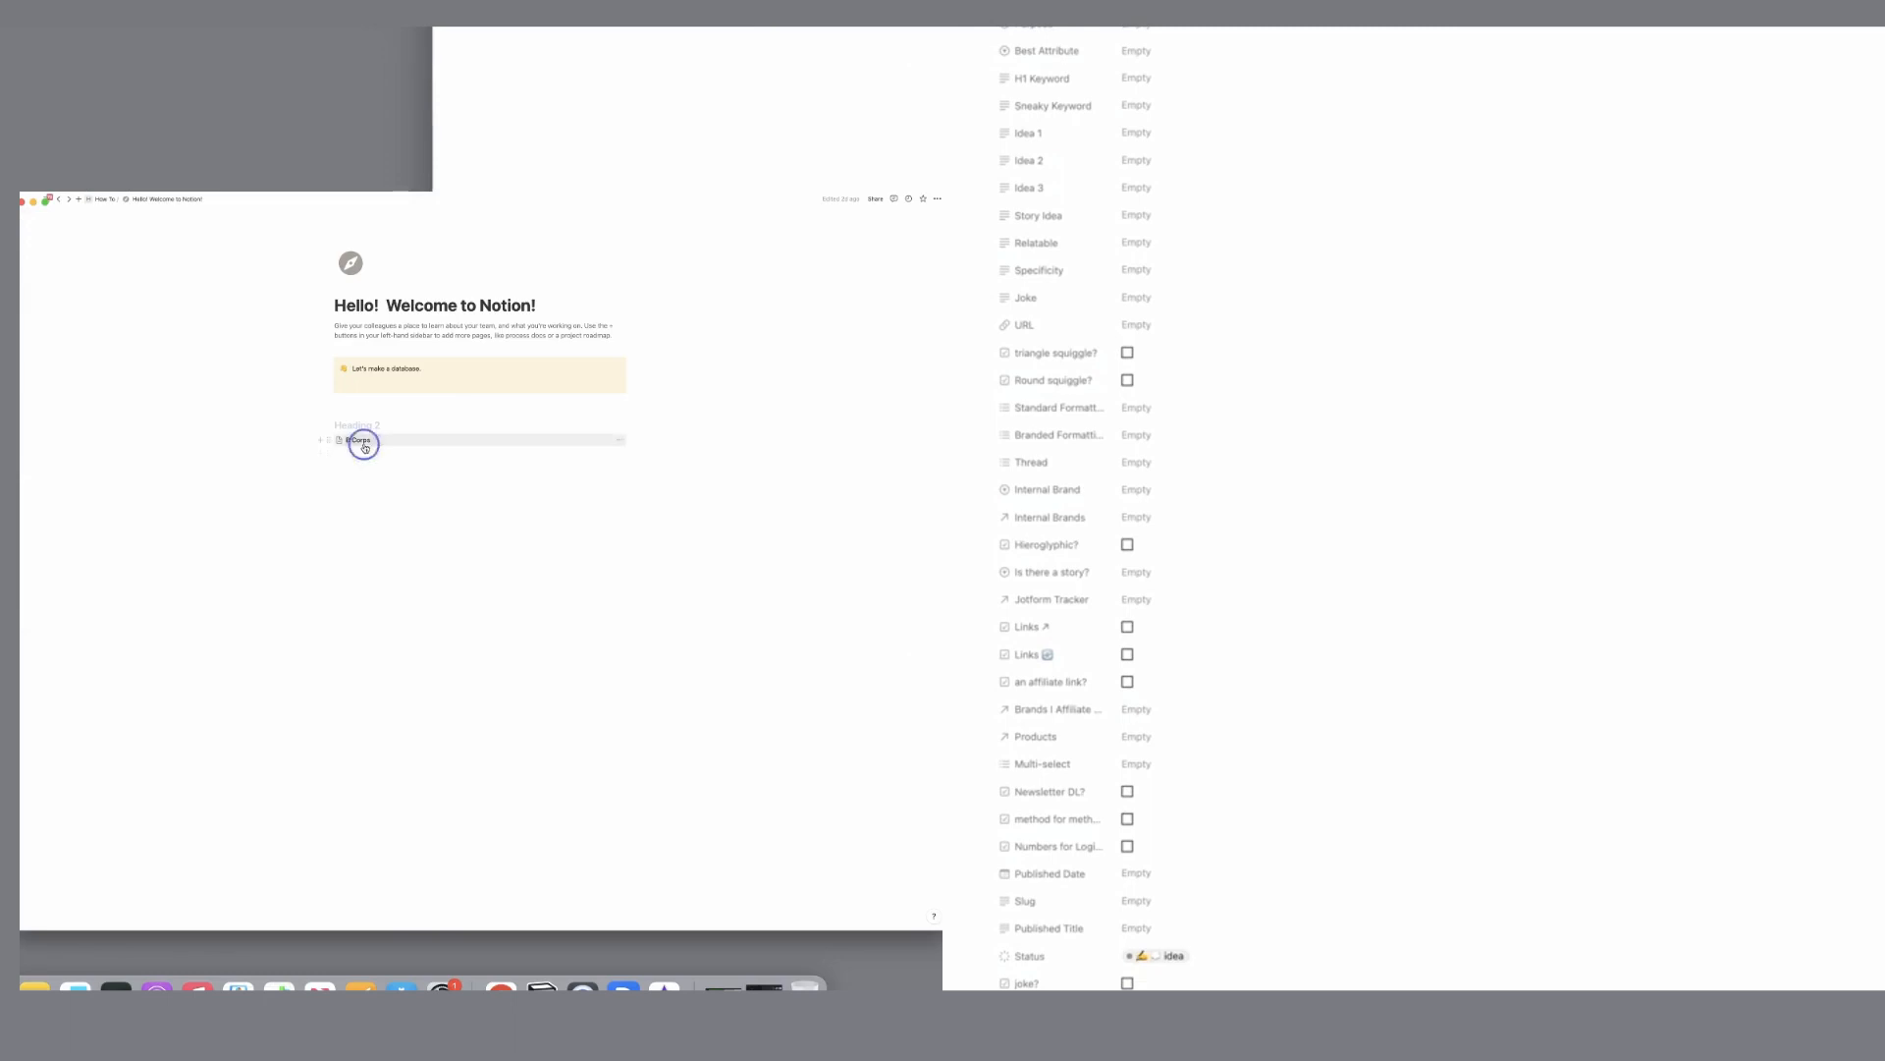
pyautogui.click(359, 440)
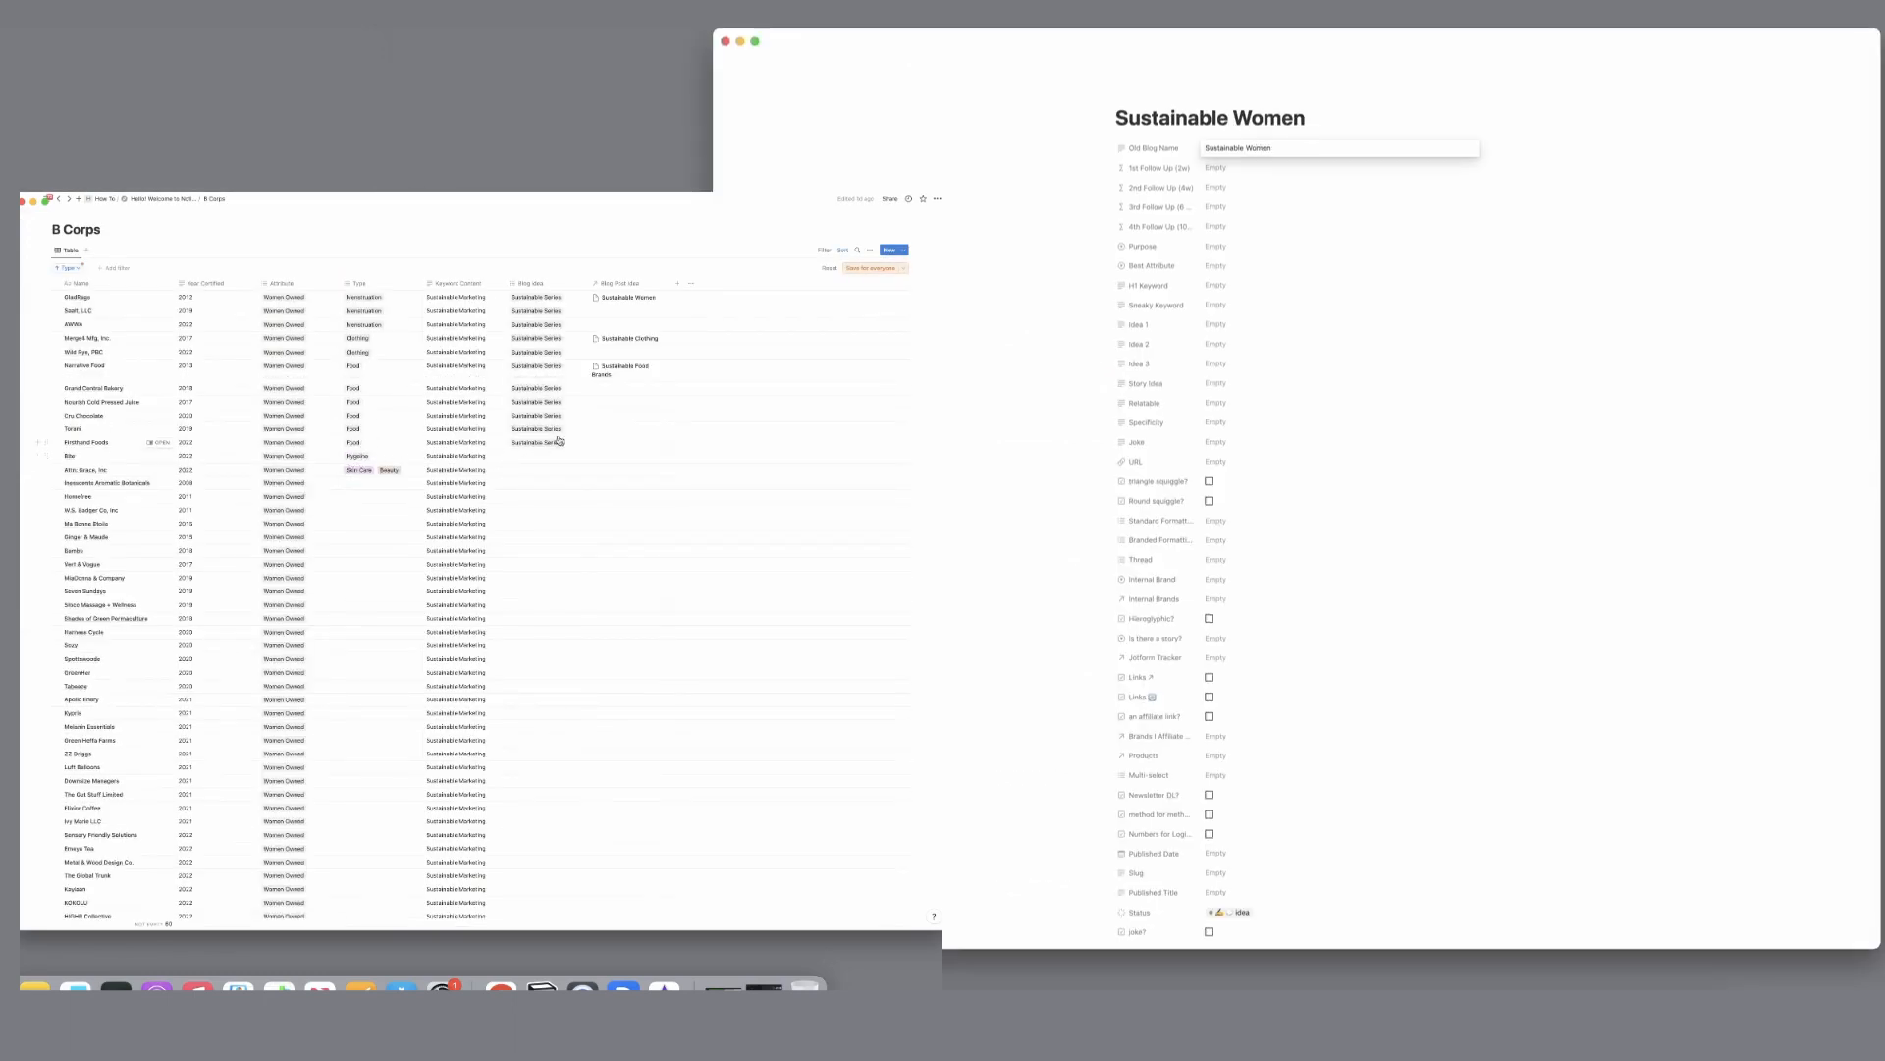
pyautogui.click(1222, 324)
pyautogui.click(1222, 324)
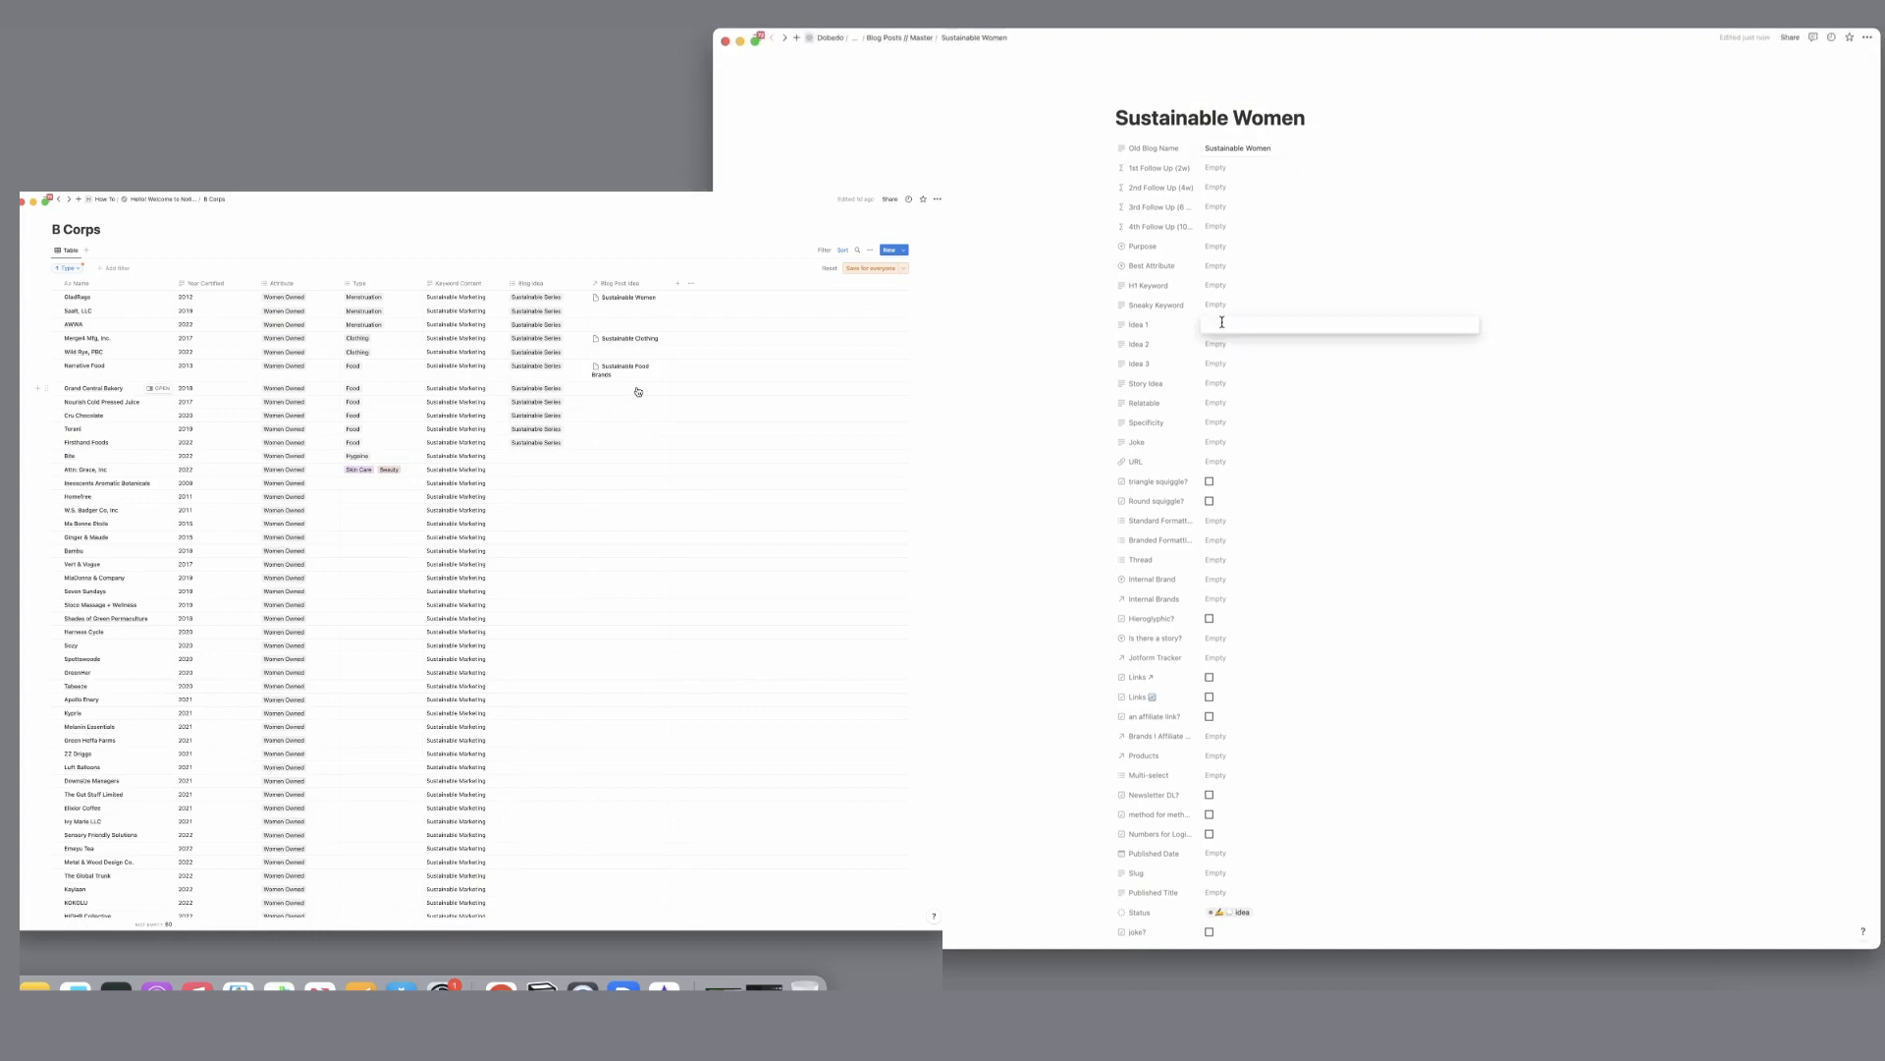
pyautogui.write('Saalt')
pyautogui.click(638, 391)
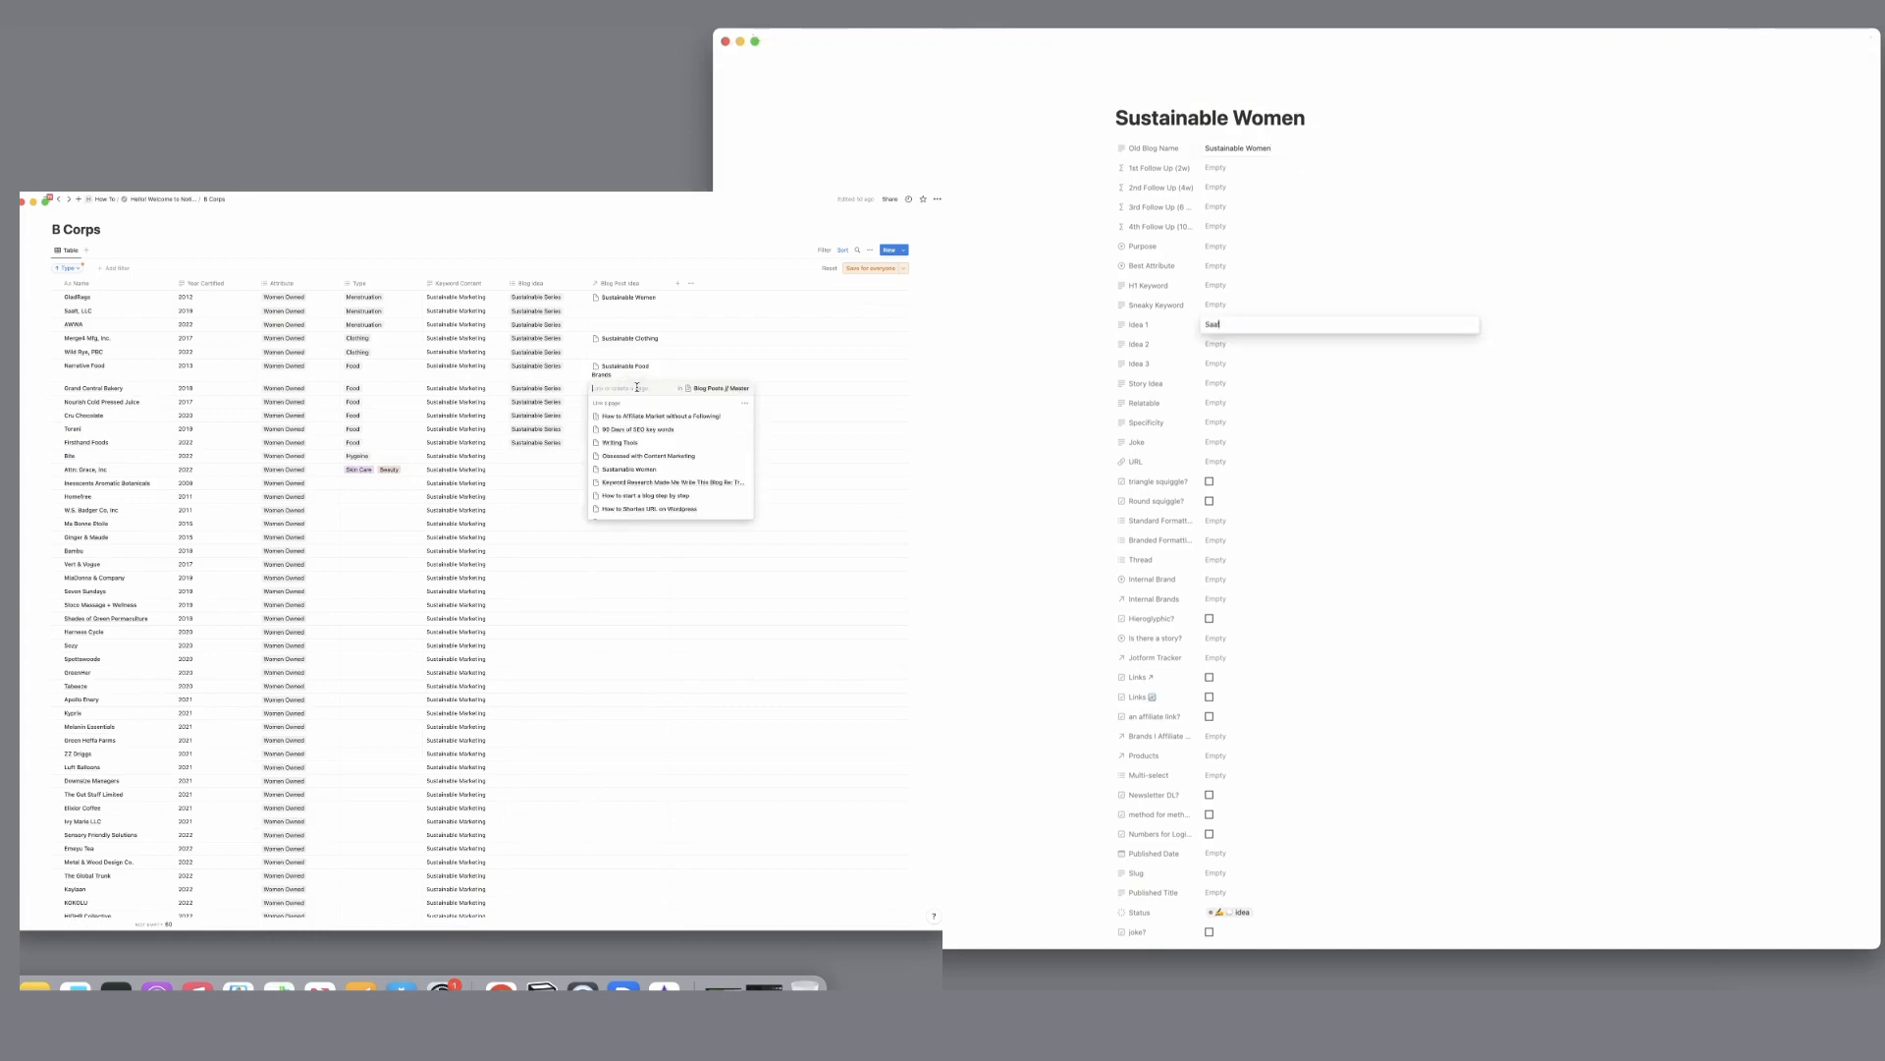
pyautogui.click(1224, 344)
pyautogui.write('AWWA')
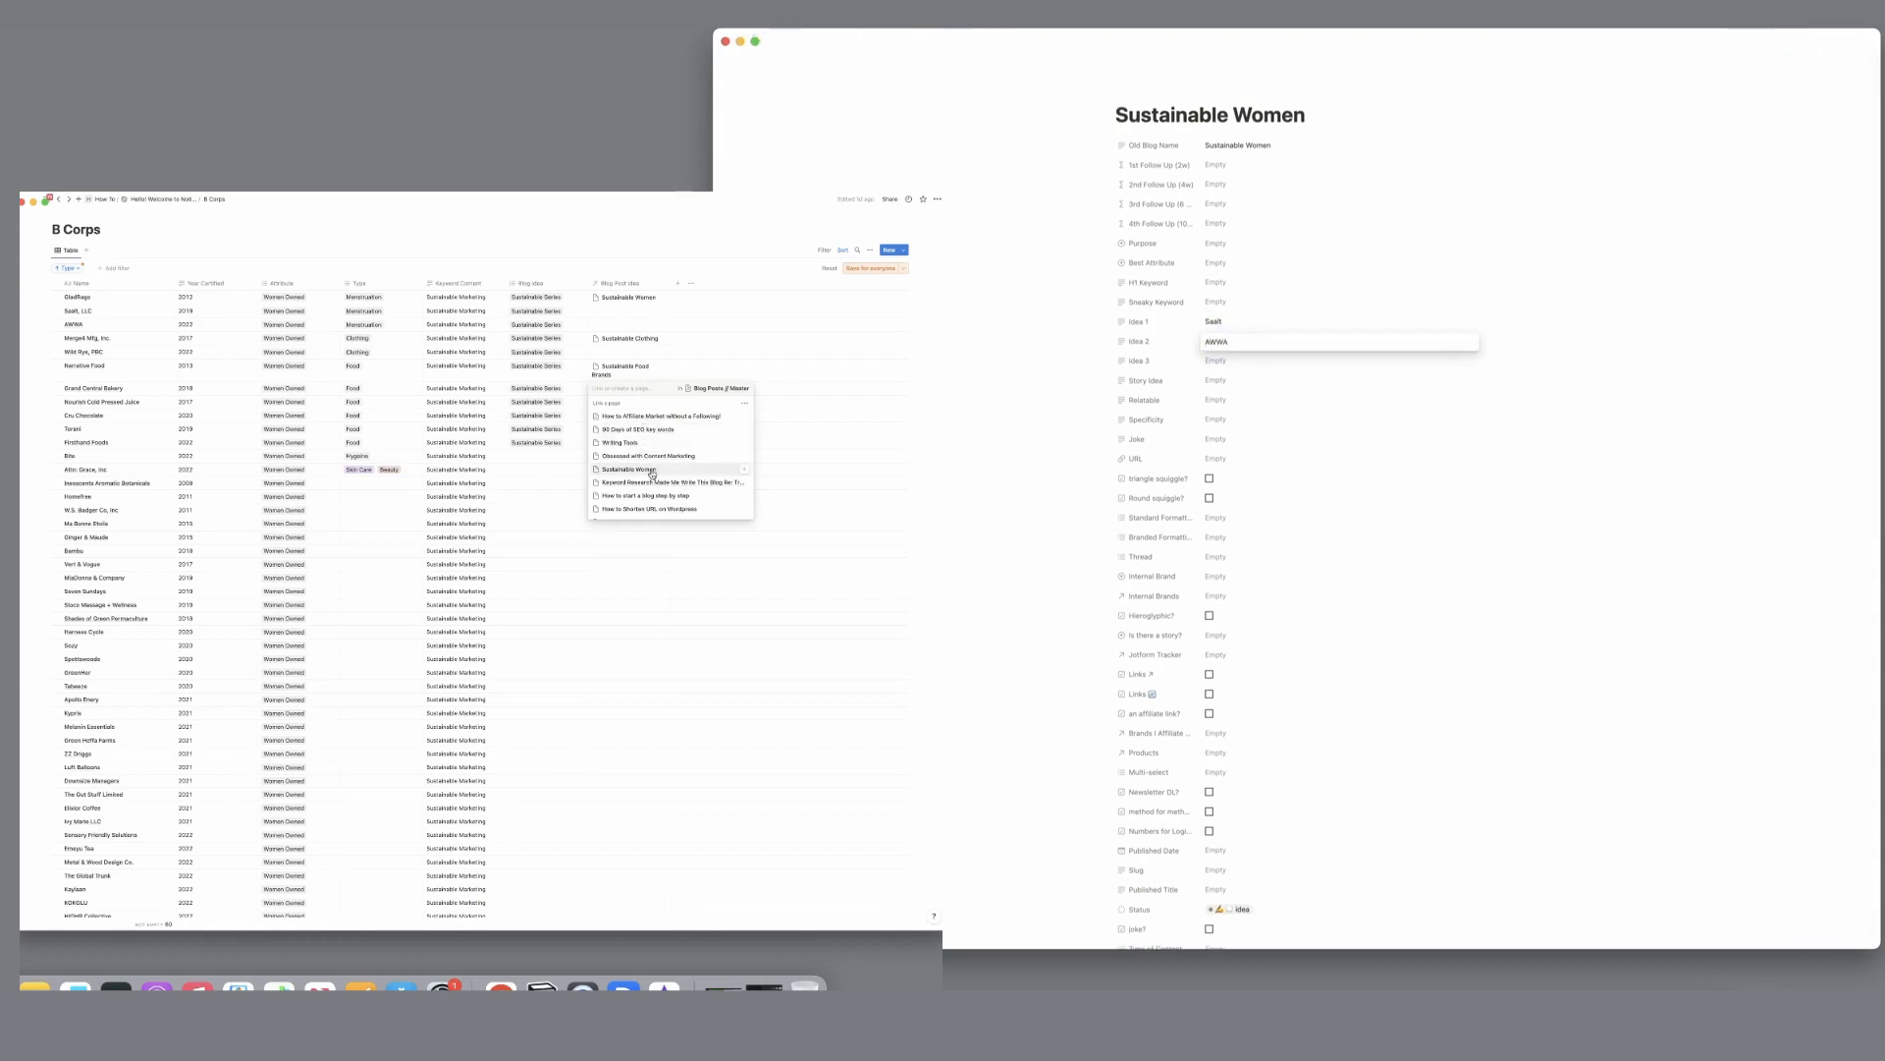
pyautogui.click(1224, 366)
pyautogui.click(1224, 367)
pyautogui.write('Brand 3')
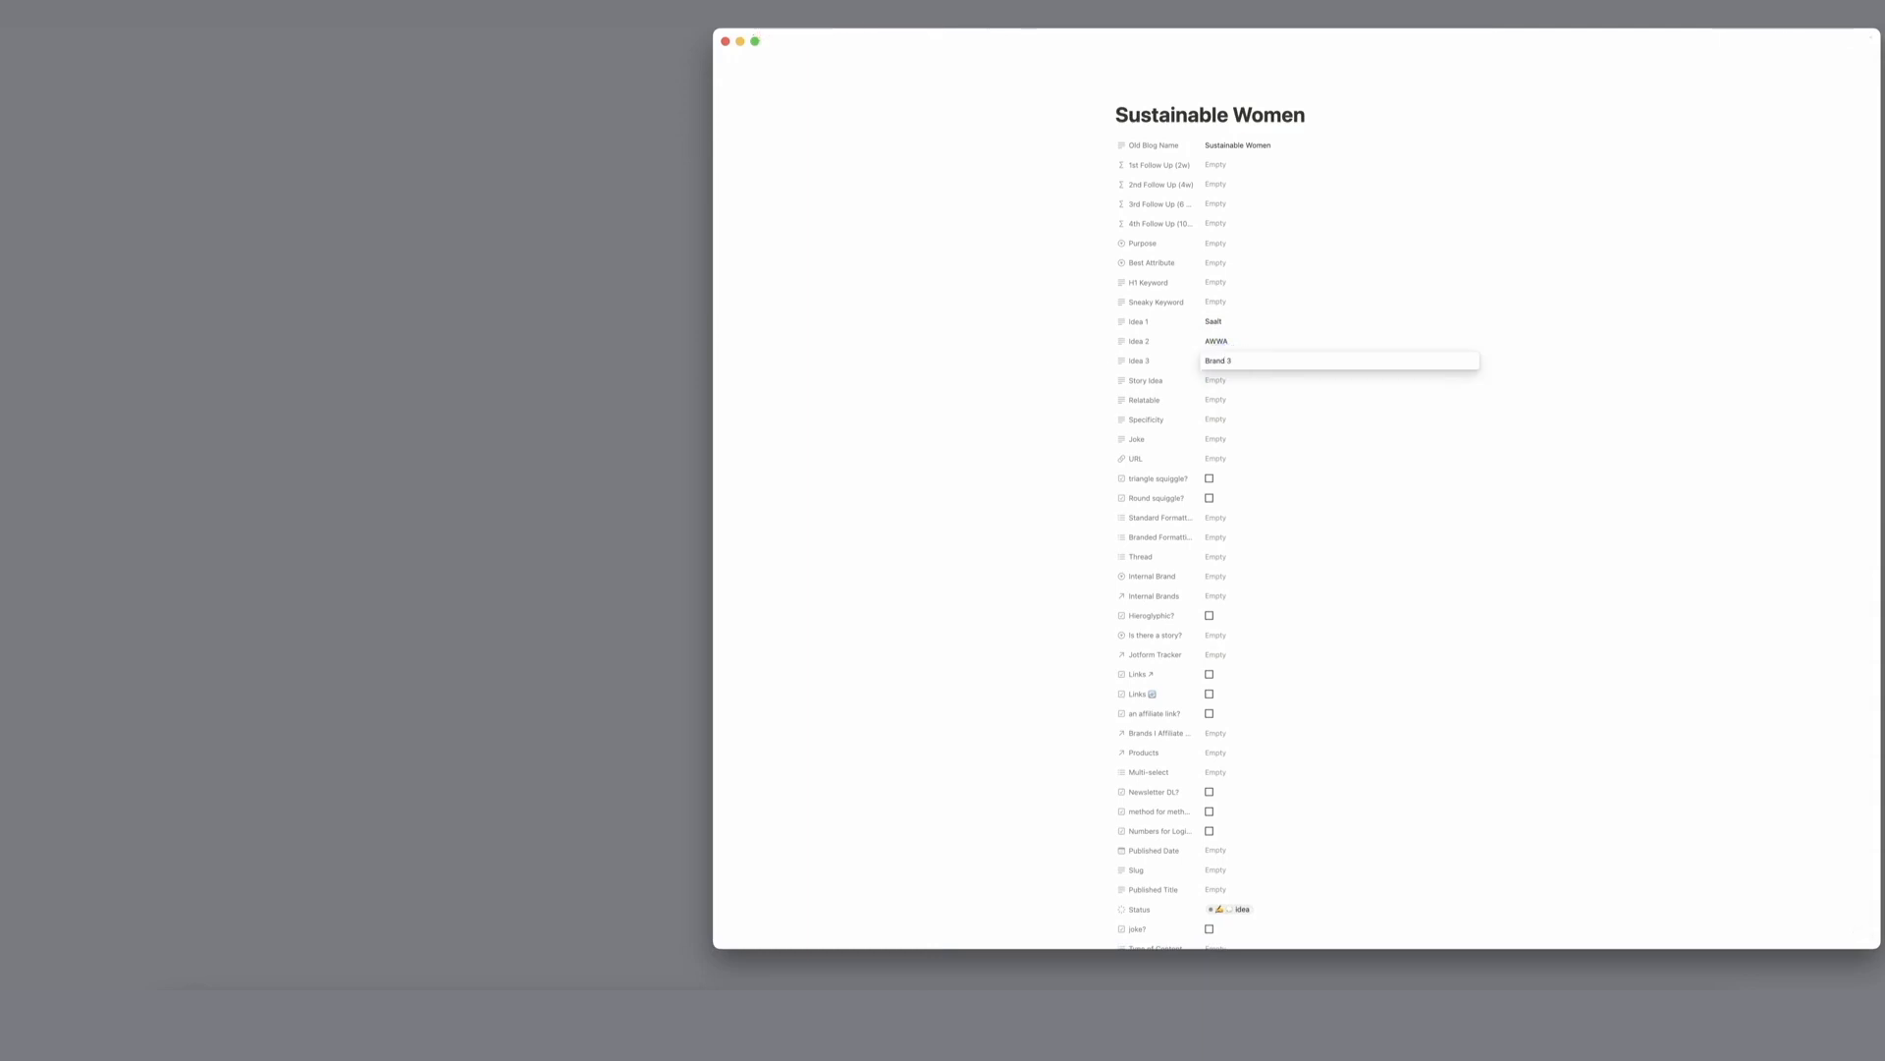
pyautogui.click(1011, 311)
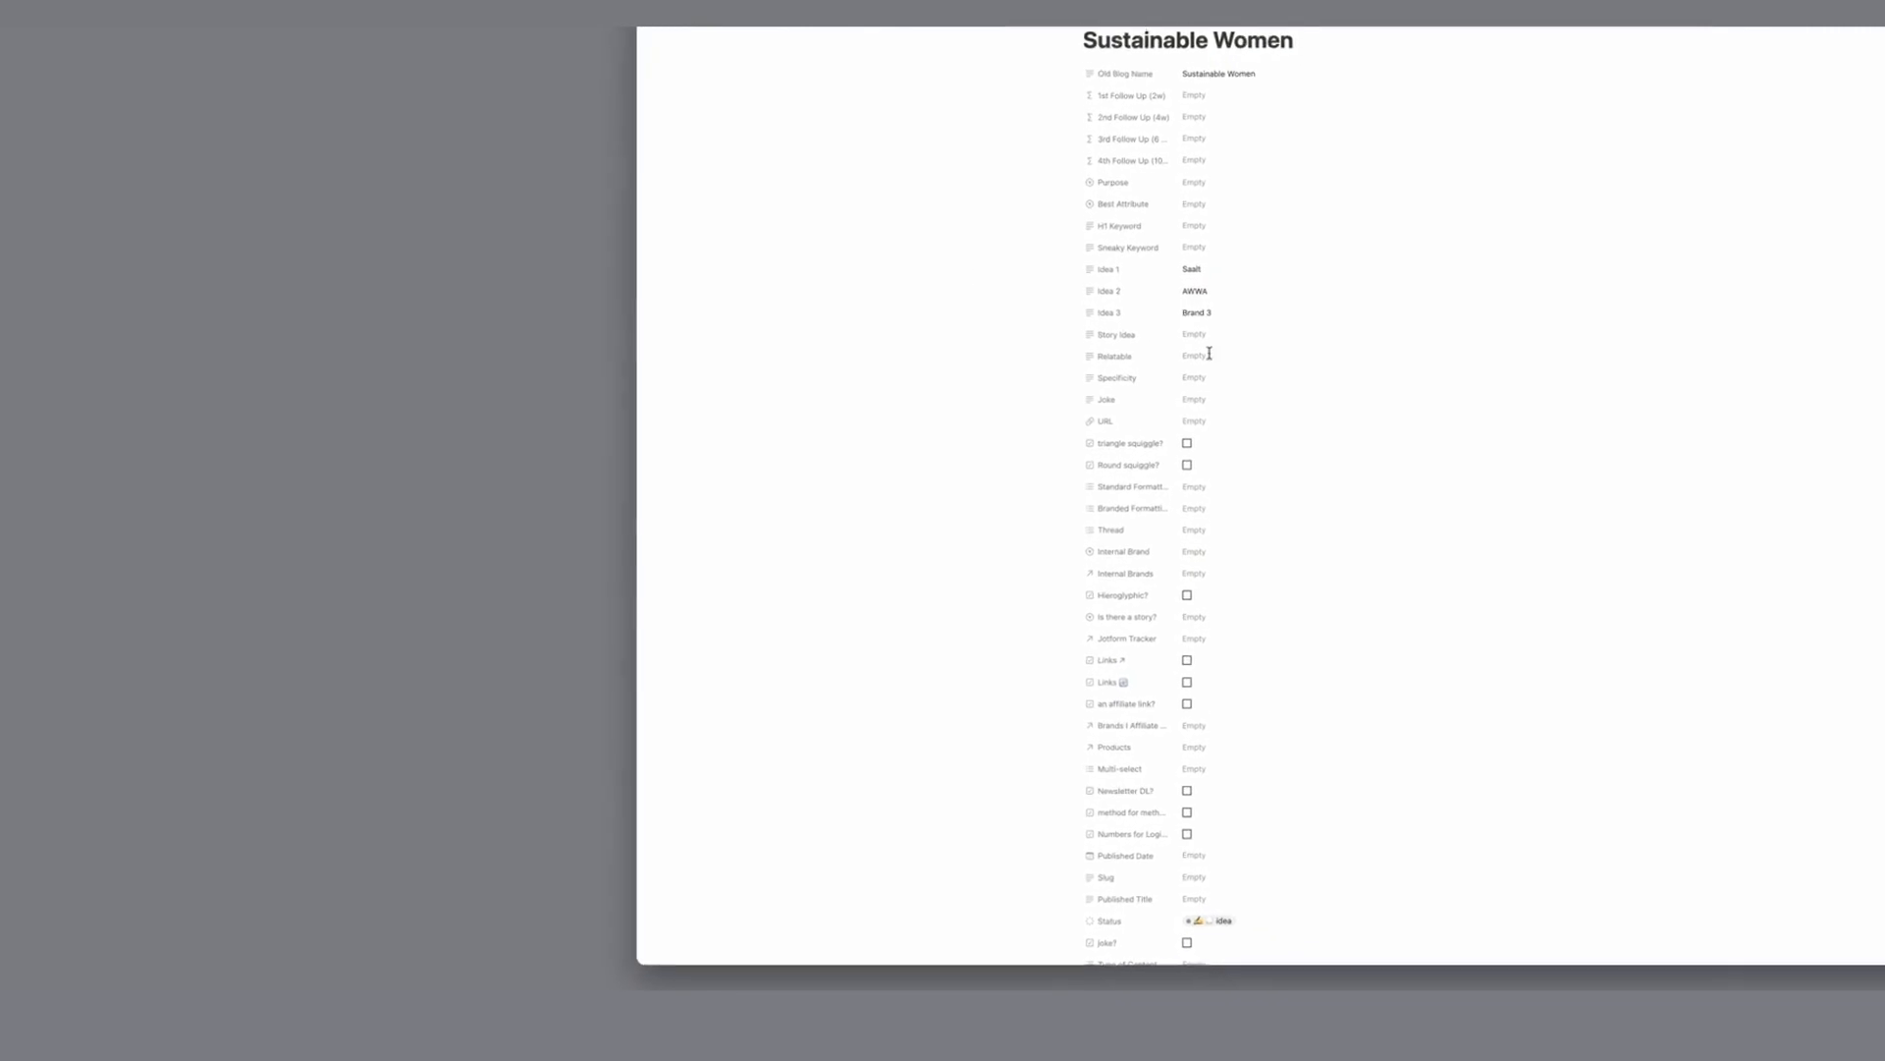
# Step: Set the Story Idea of Sustainable Women to "Remember when all you had available was pads vs tampons?"
pyautogui.click(1204, 335)
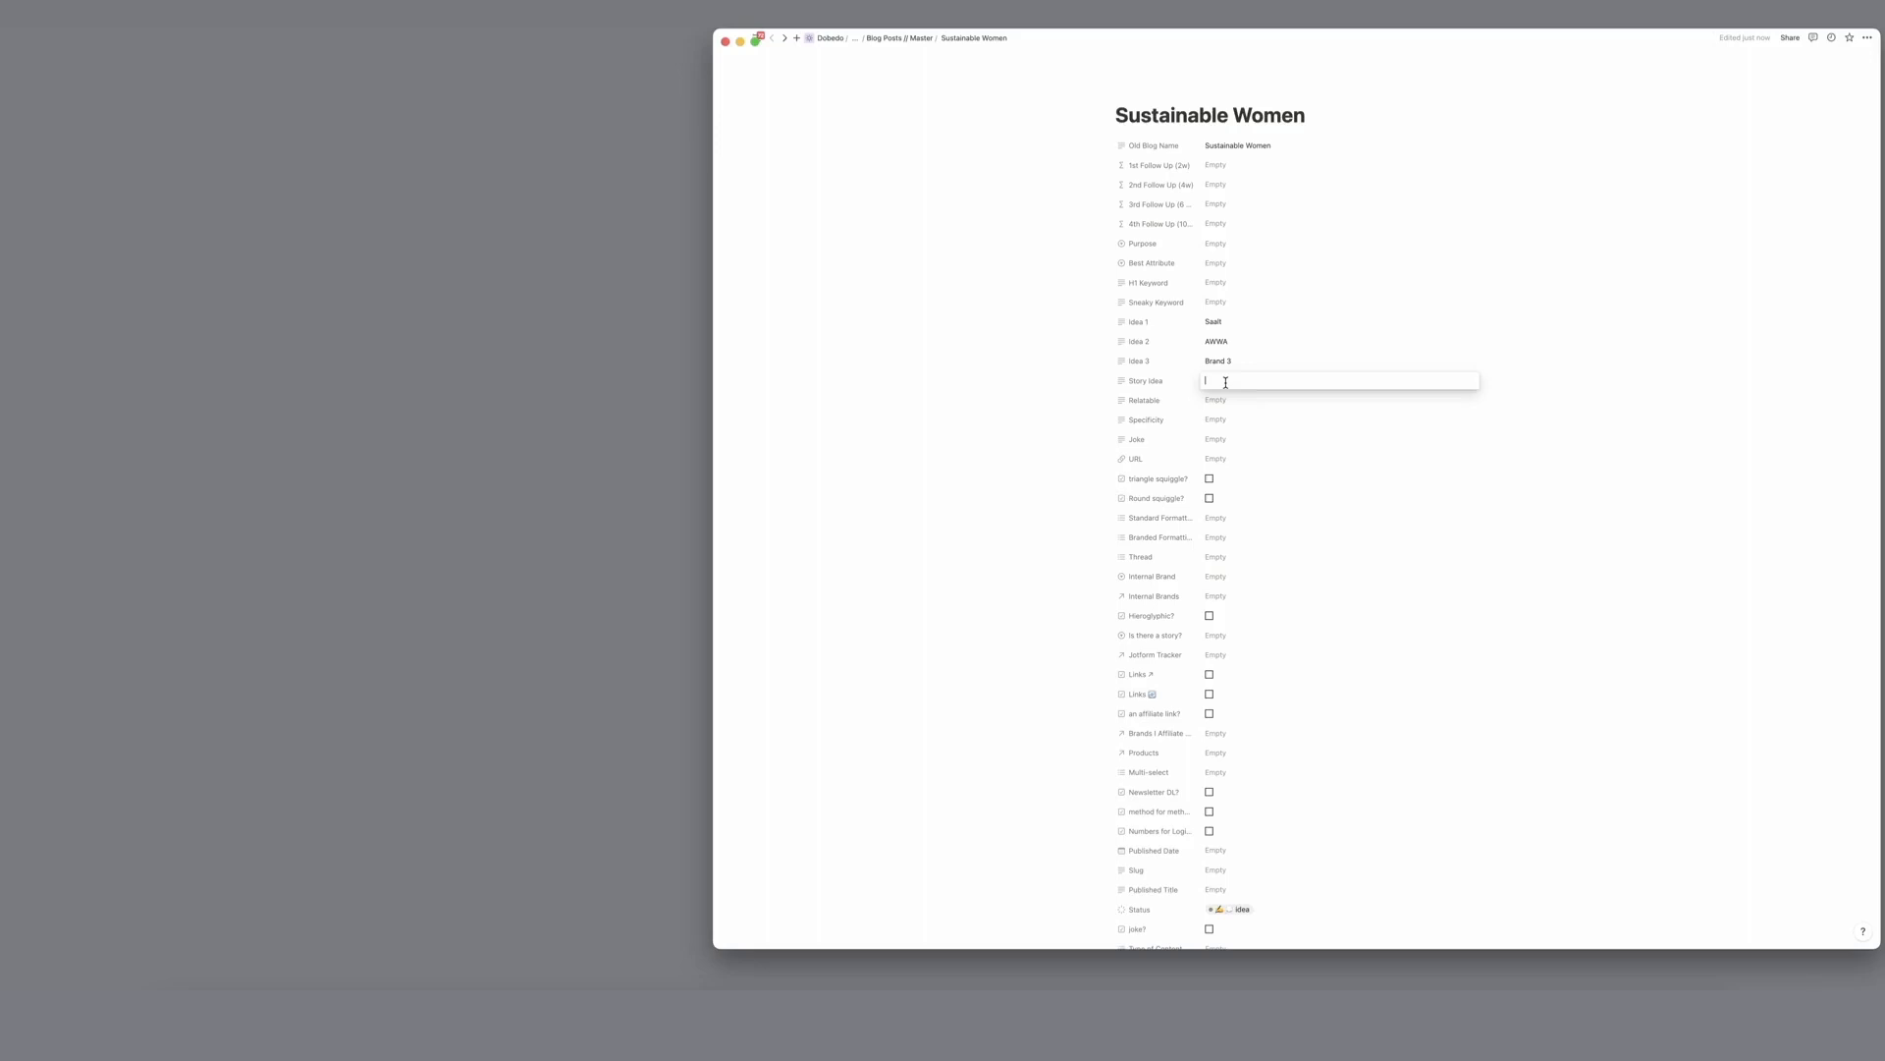
pyautogui.write('Remember when')
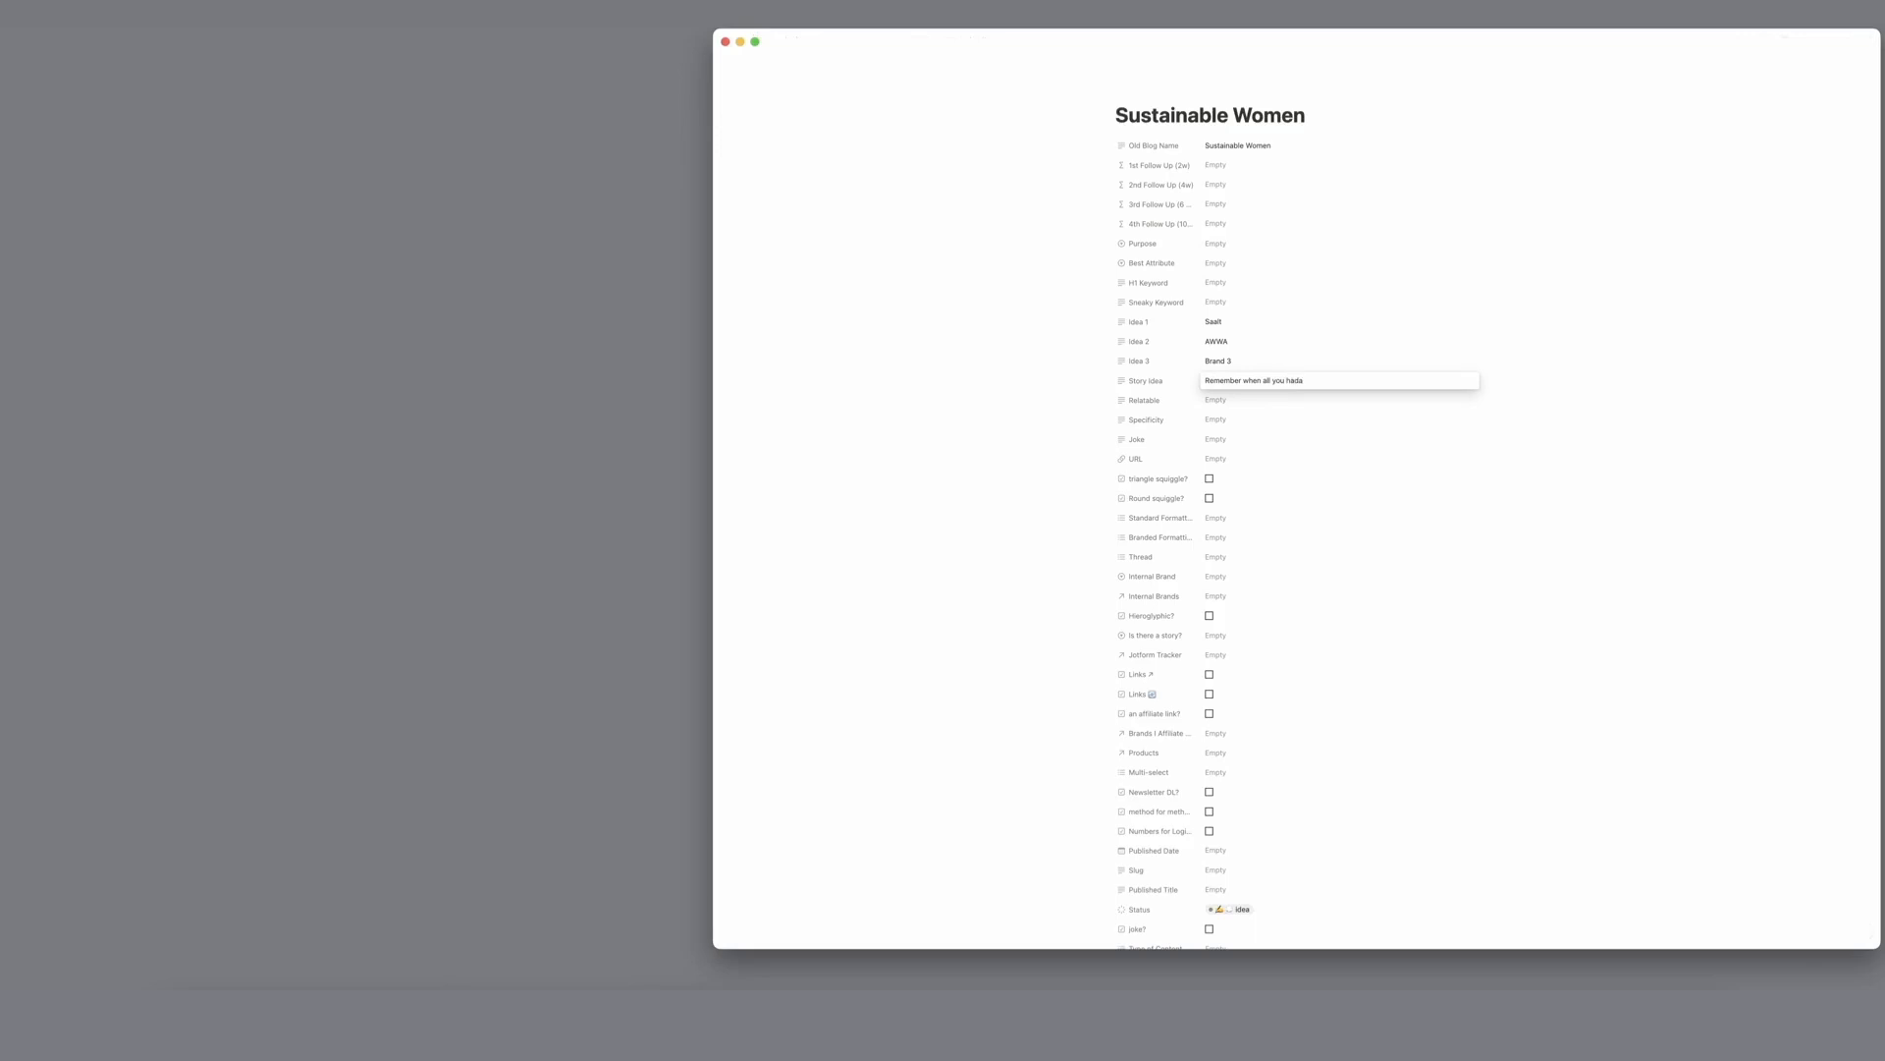
pyautogui.write(' all you had available was pads vs tampons?')
# Step: Fill in the Relatable property with "Today, women have a few more options for handling their periods with a sustainable mindset"
pyautogui.click(1218, 399)
pyautogui.write('Tody')
pyautogui.write('y, wome')
pyautogui.write('n have a few')
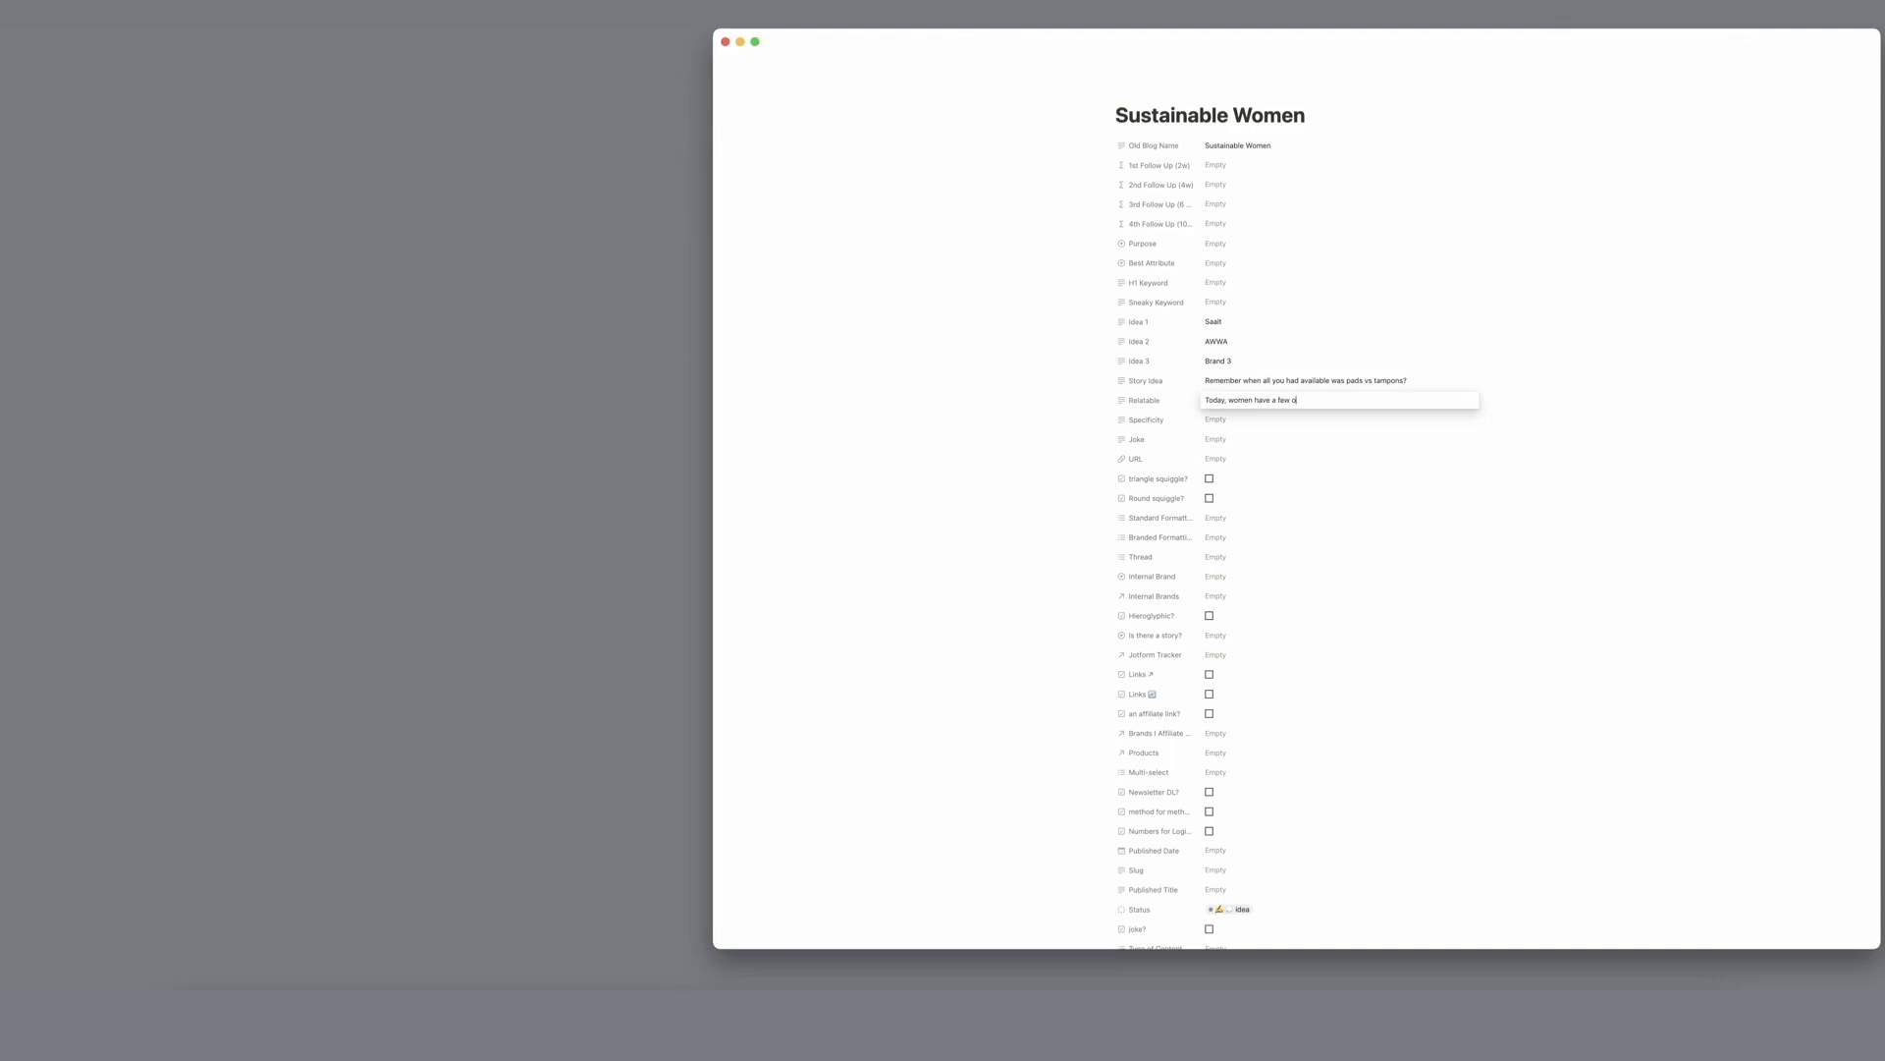
pyautogui.write(' more options for handling their periods with')
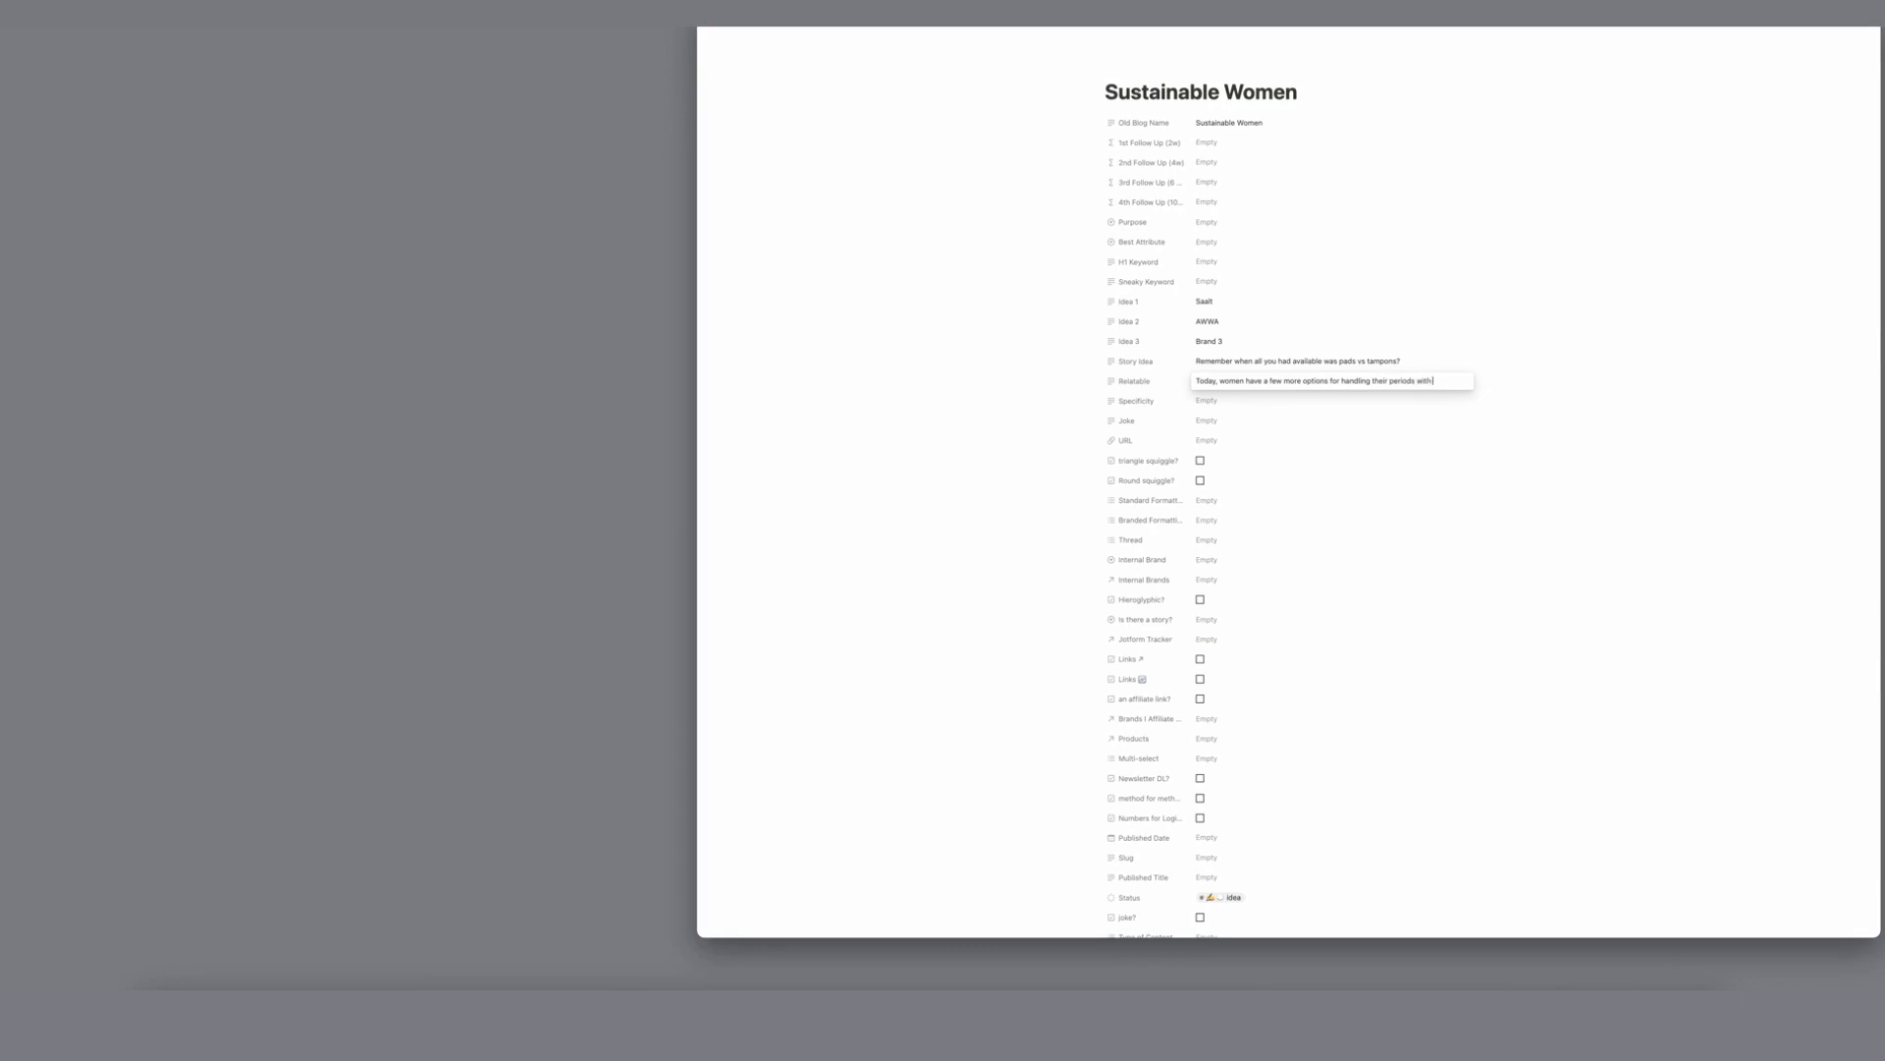
pyautogui.write('a sustainable mindset')
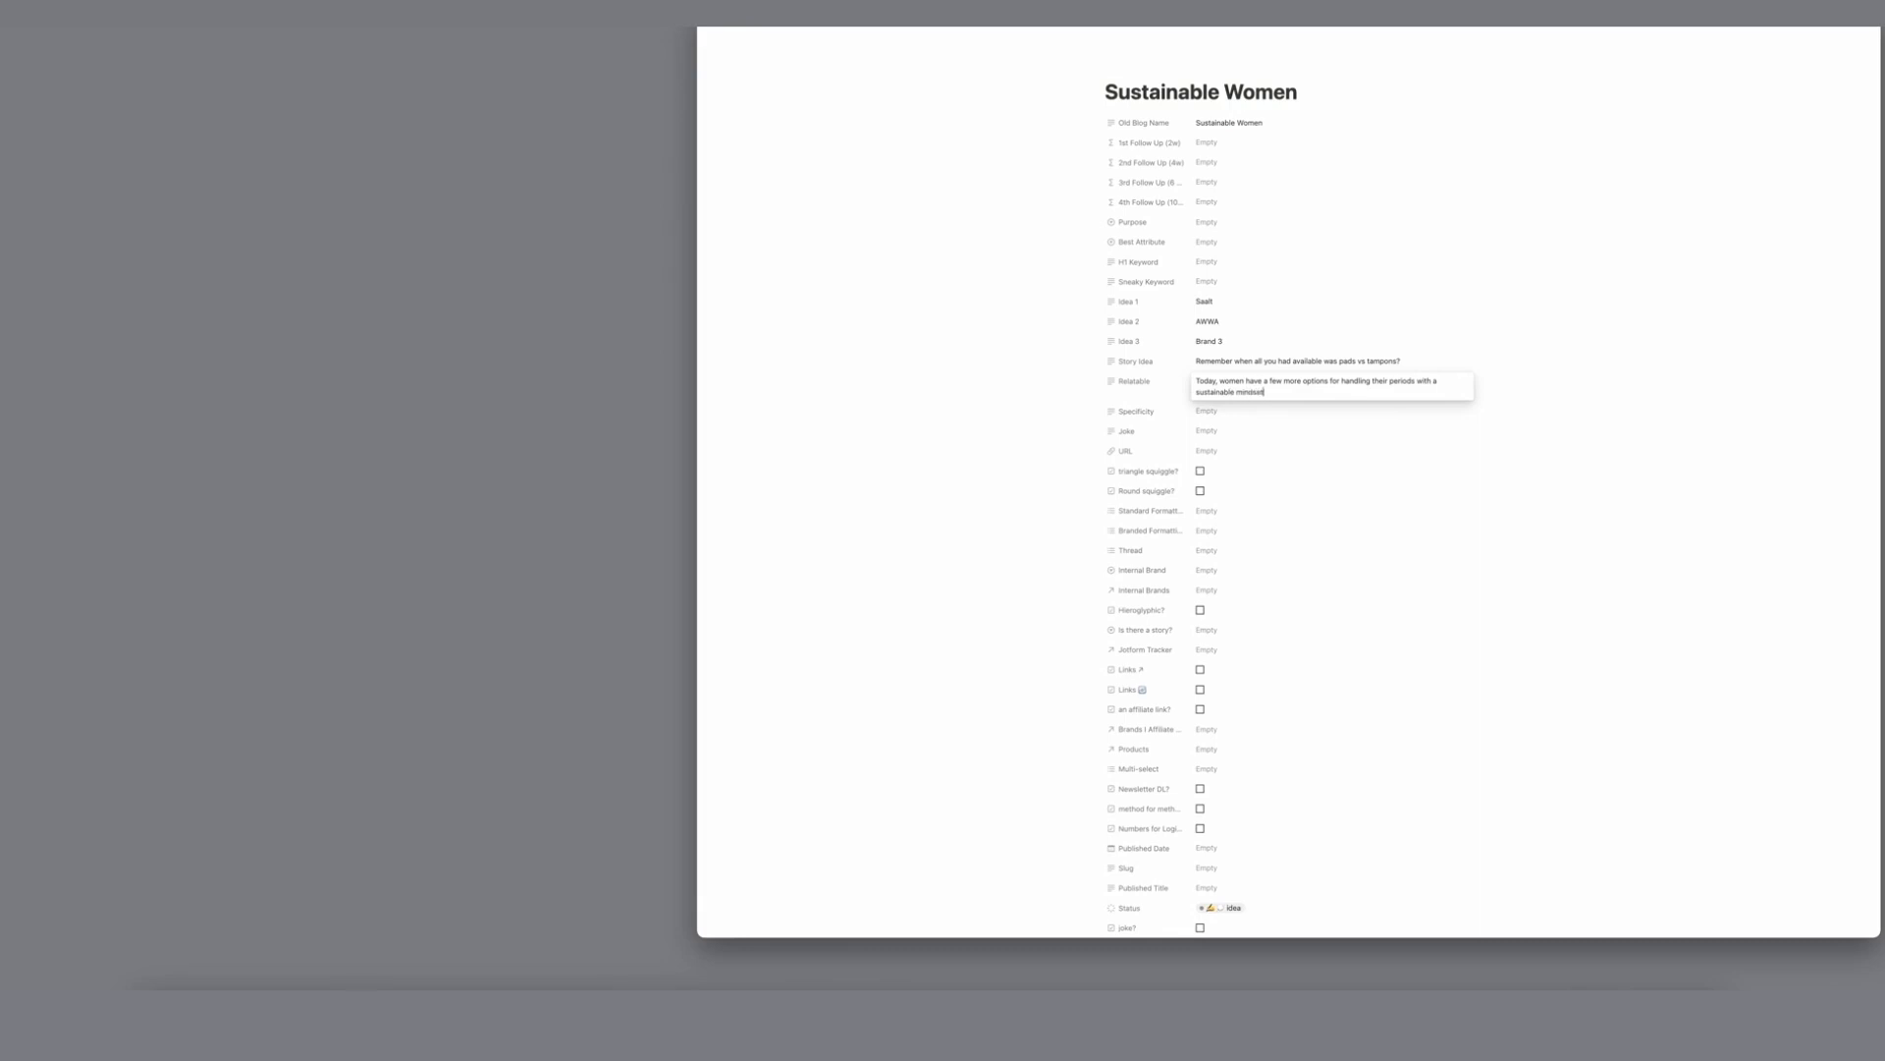
# Step: Set the Internal Brand of the Sustainable Women post to Dobedo
pyautogui.click(1199, 581)
pyautogui.click(1202, 570)
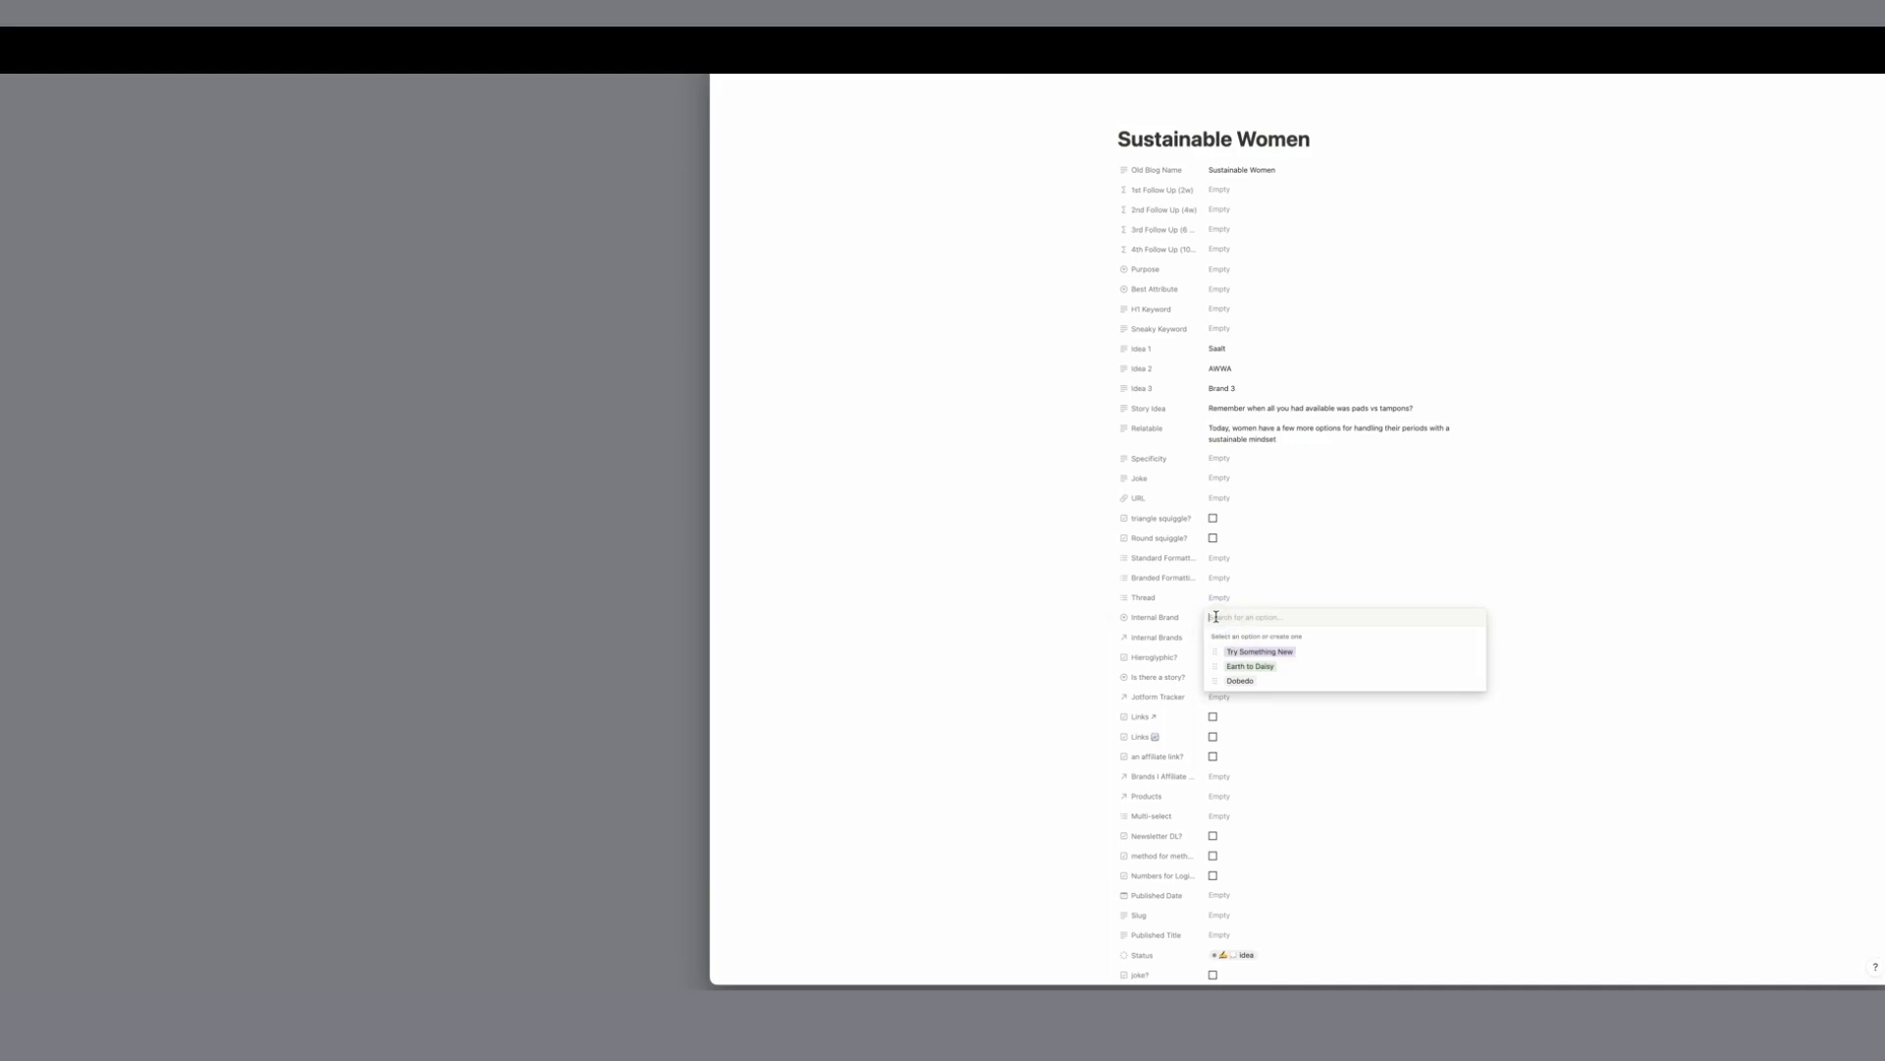
pyautogui.click(1249, 684)
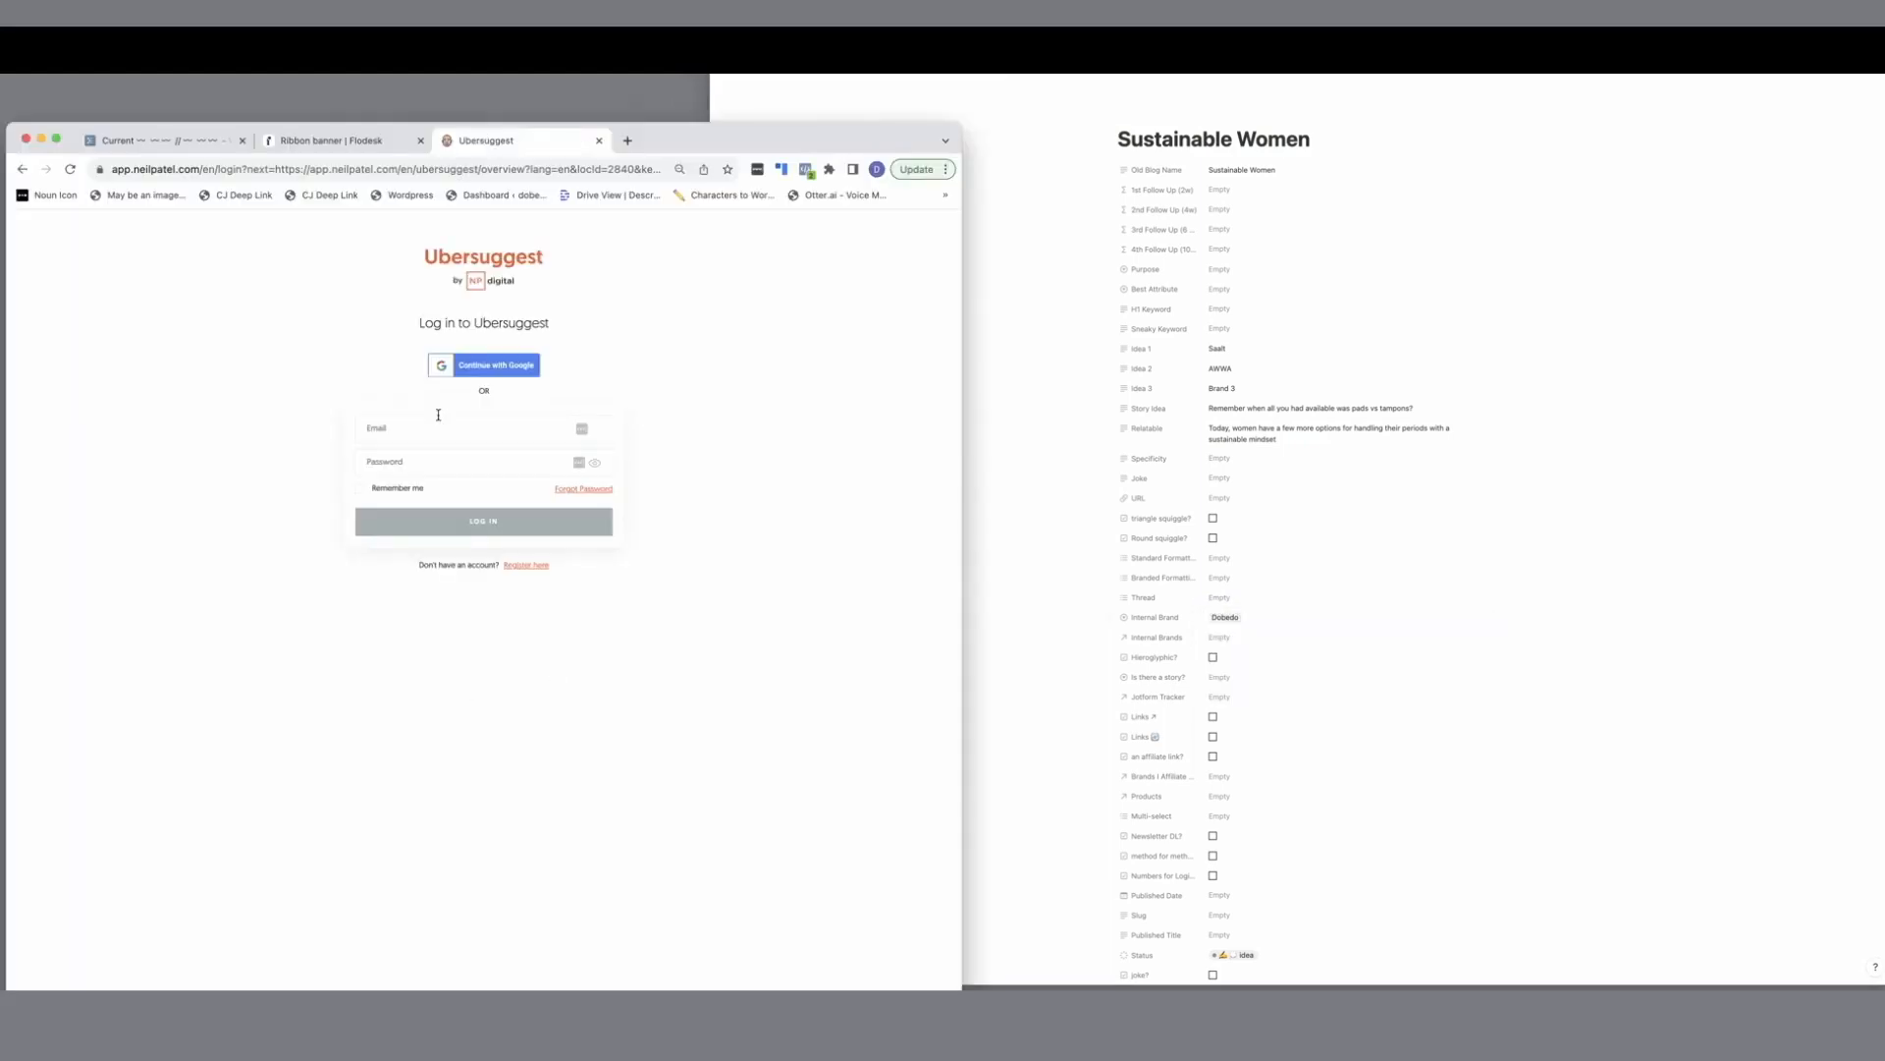
# Step: Switch to Ubersuggest in the browser and log in with the account e-mail and password
pyautogui.click(438, 422)
pyautogui.click(436, 466)
pyautogui.click(431, 462)
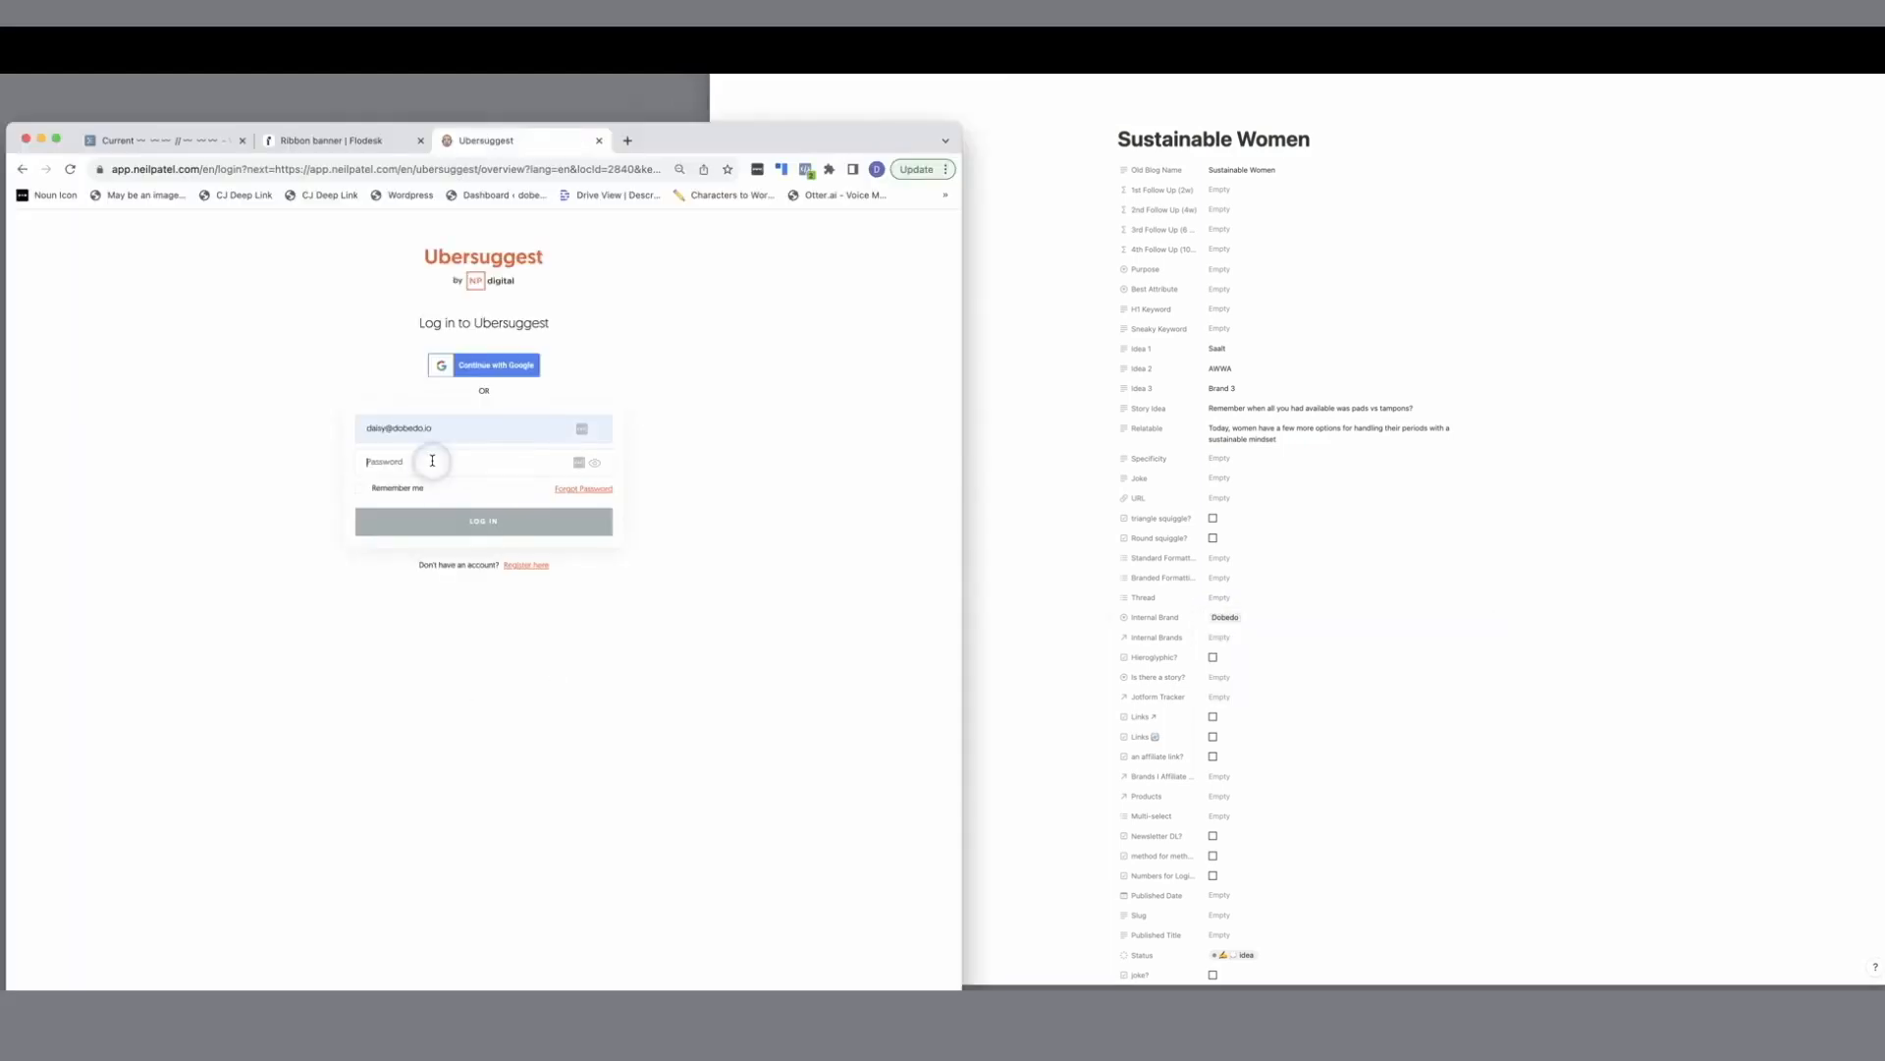
pyautogui.write('••••••••••••')
pyautogui.click(455, 524)
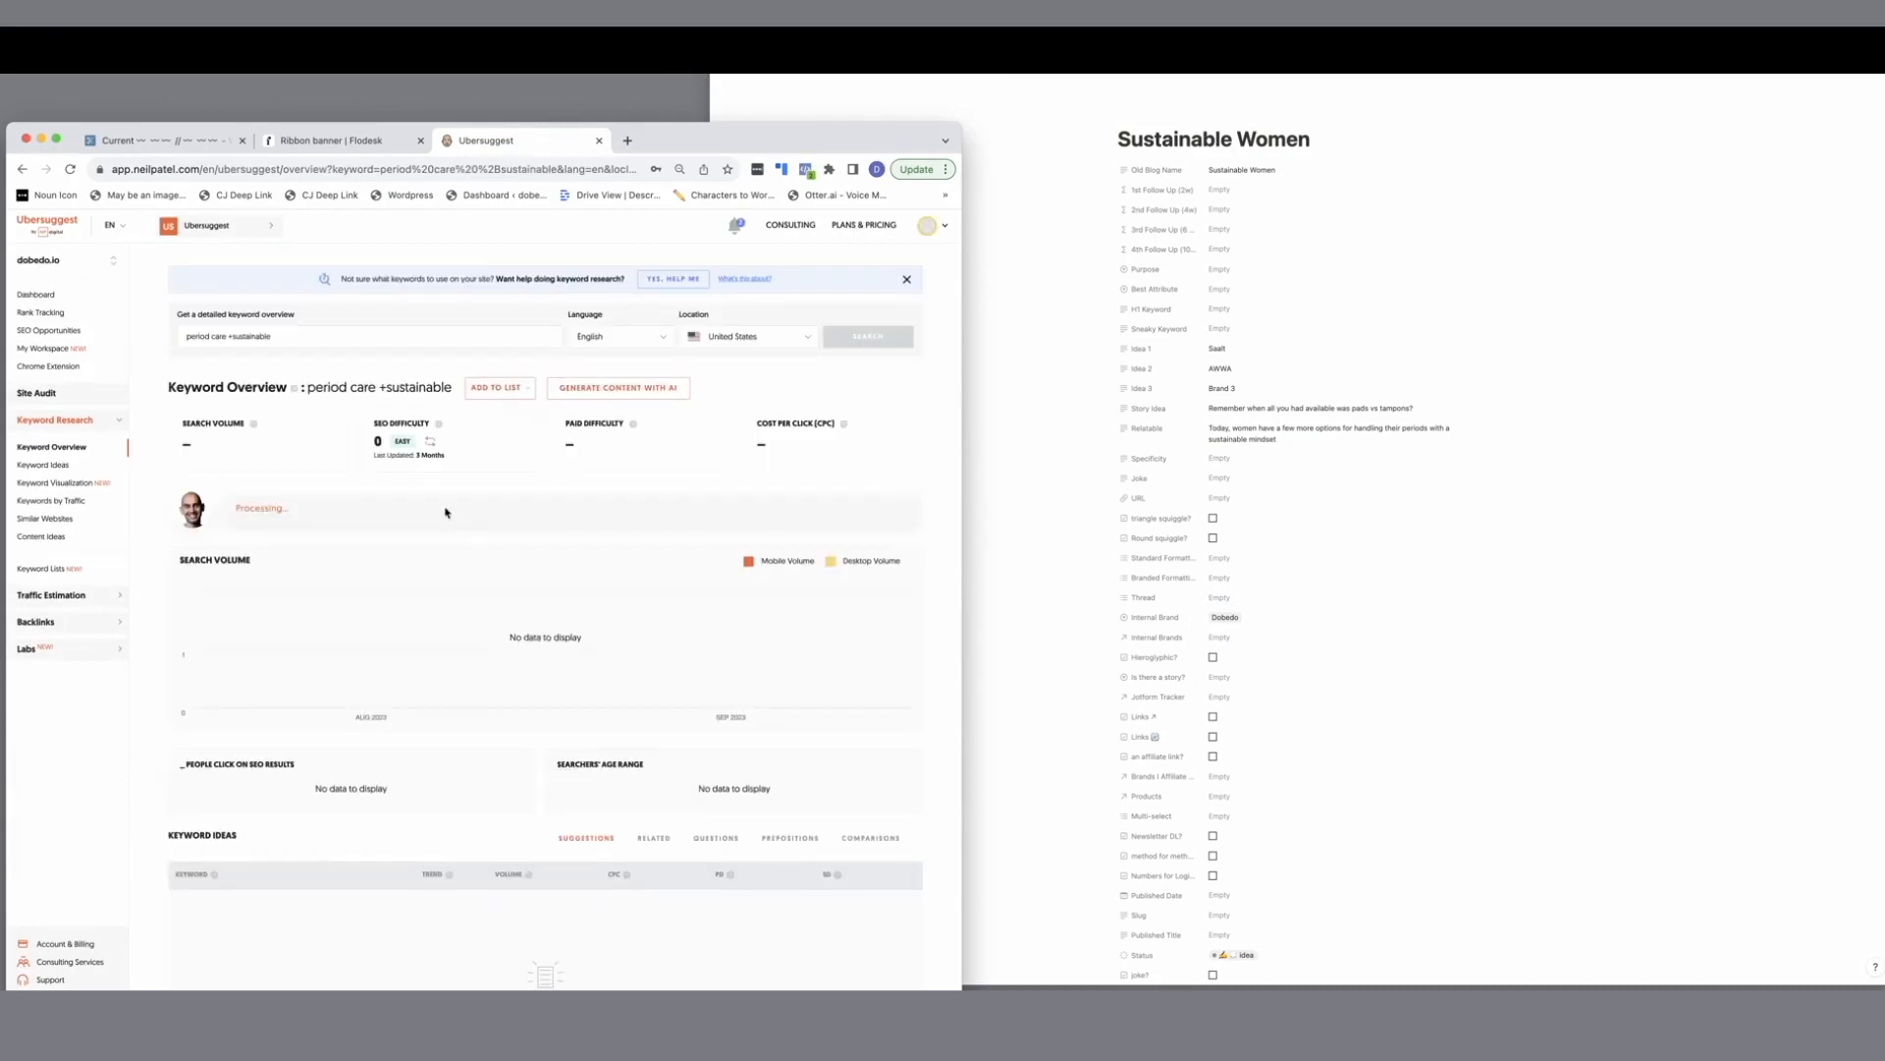
# Step: Shorten the Ubersuggest keyword query to "period care" and search for its keyword overview in English for the United States
pyautogui.doubleClick(310, 343)
pyautogui.doubleClick(286, 342)
pyautogui.doubleClick(240, 340)
pyautogui.moveTo(229, 339); pyautogui.dragTo(287, 340)
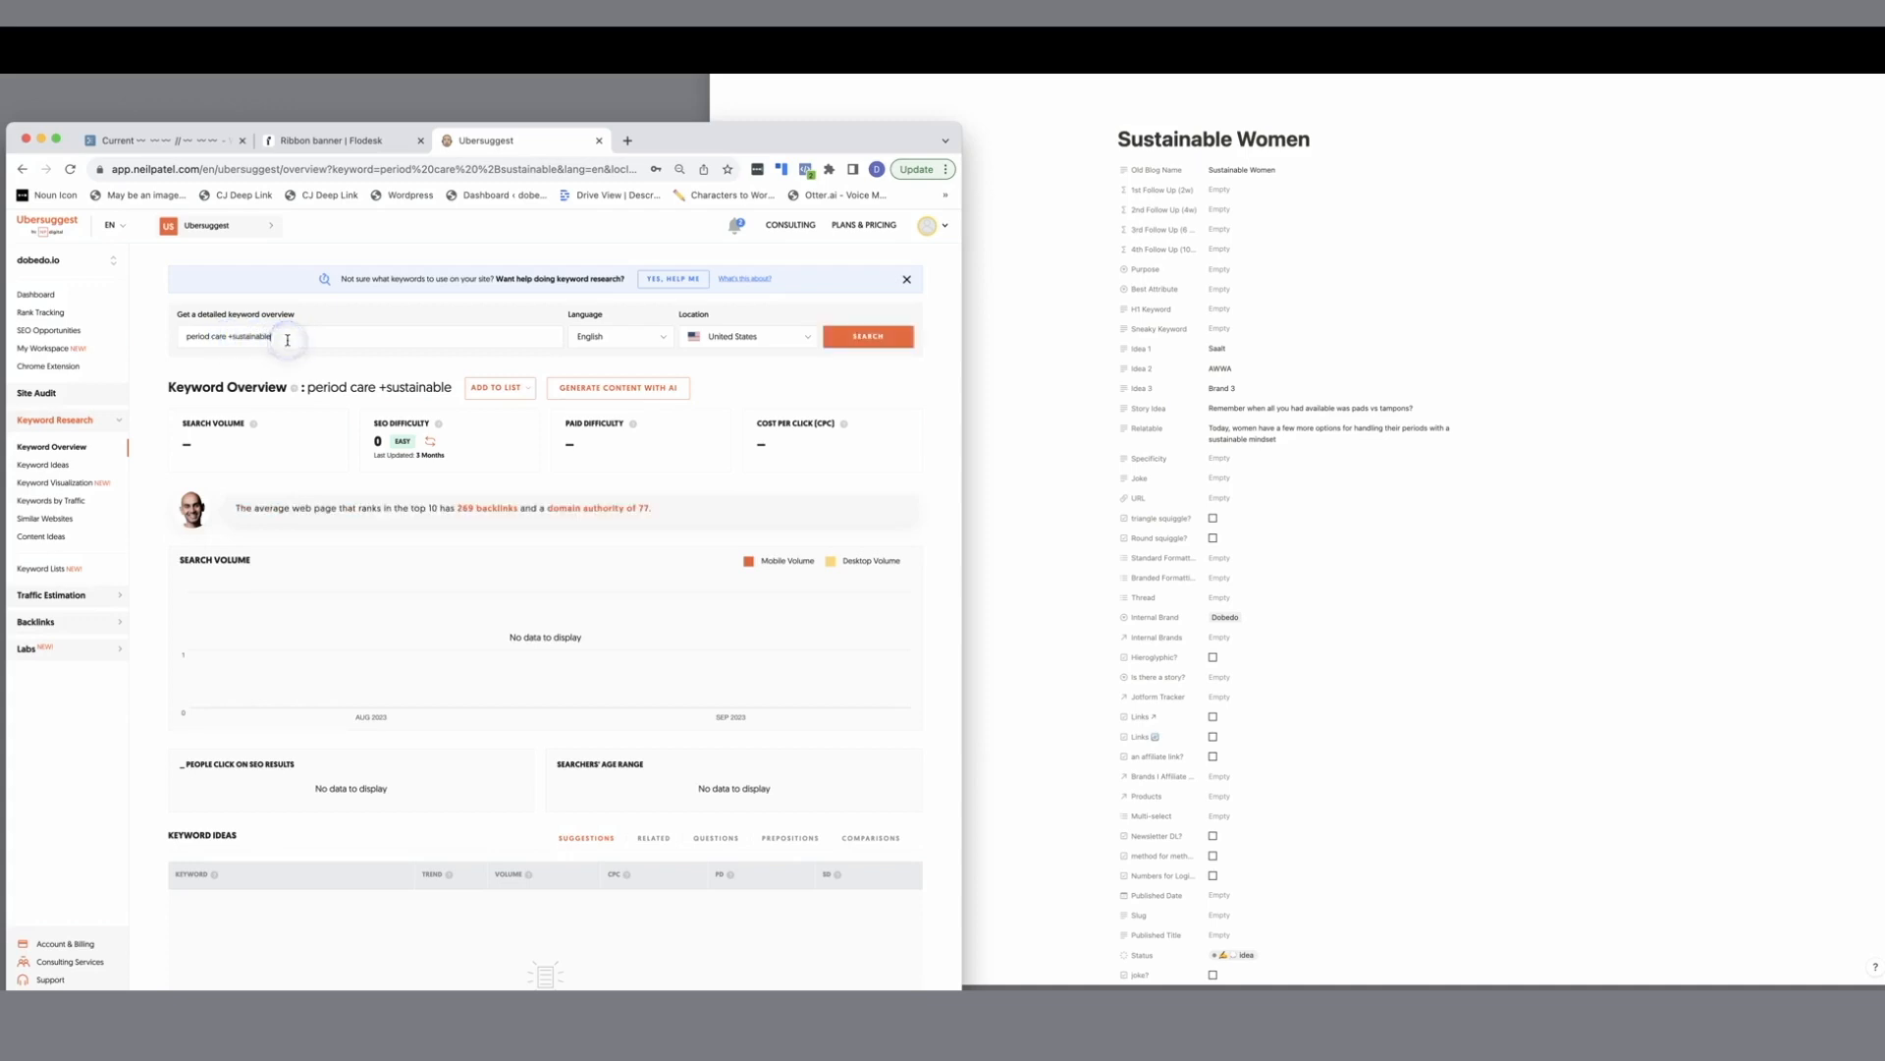
pyautogui.press('BackSpace')
pyautogui.press('BackSpace')
pyautogui.press('BackSpace')
pyautogui.press('BackSpace')
pyautogui.click(899, 337)
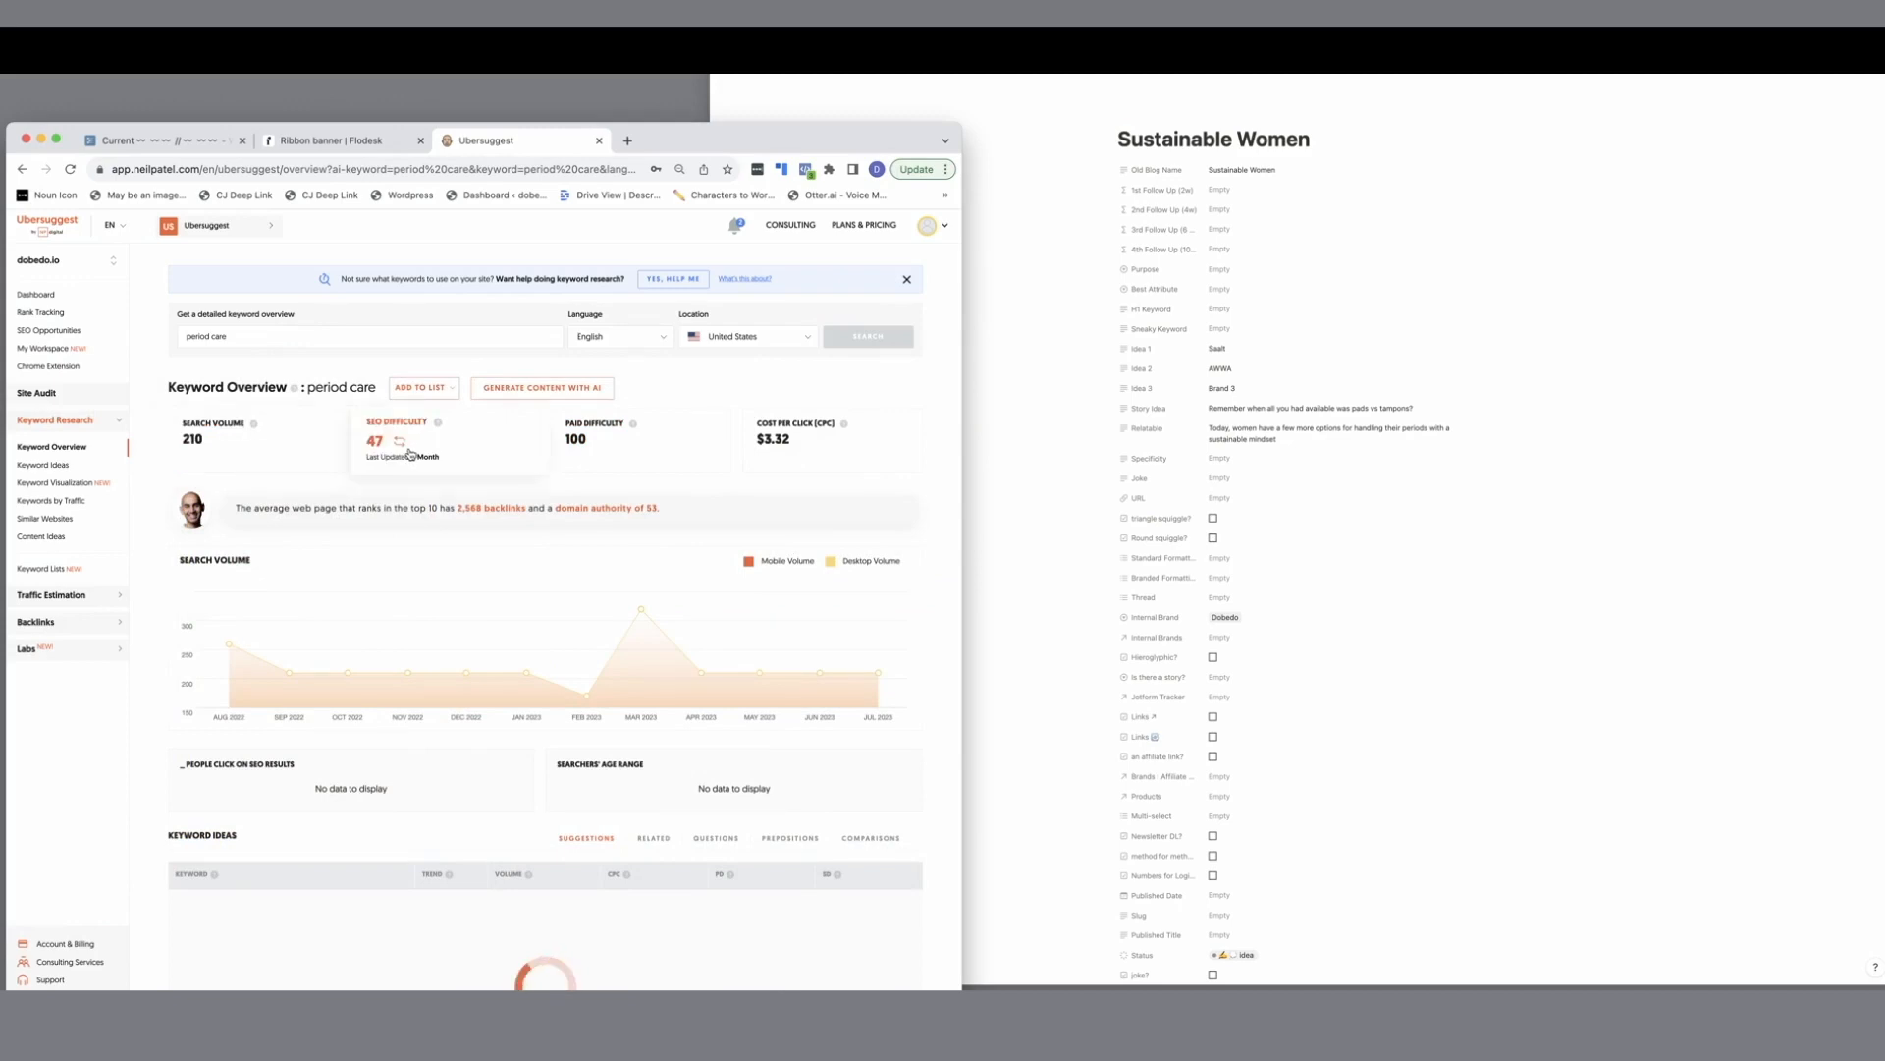
# Step: Review the period care keyword overview and open the full list of keyword ideas
pyautogui.scroll(-2, 410, 454)
pyautogui.scroll(-3, 411, 454)
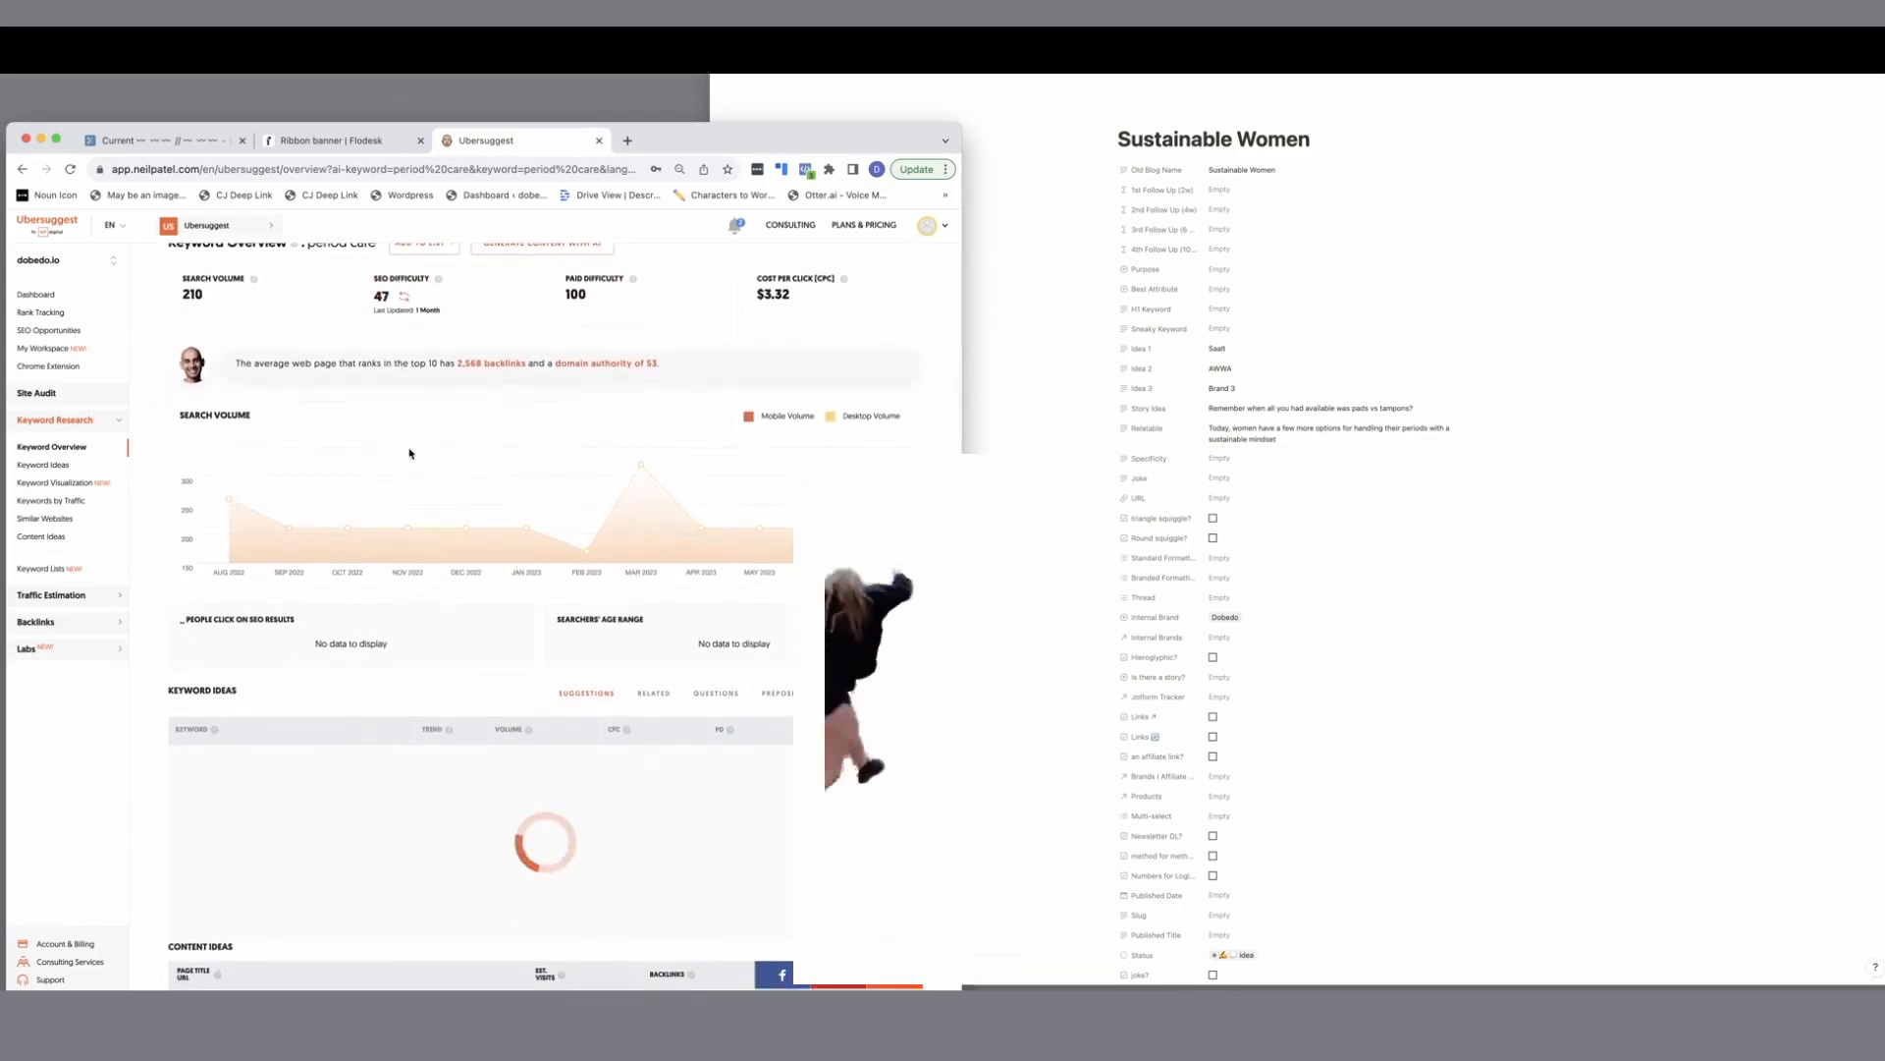
pyautogui.scroll(-4, 410, 454)
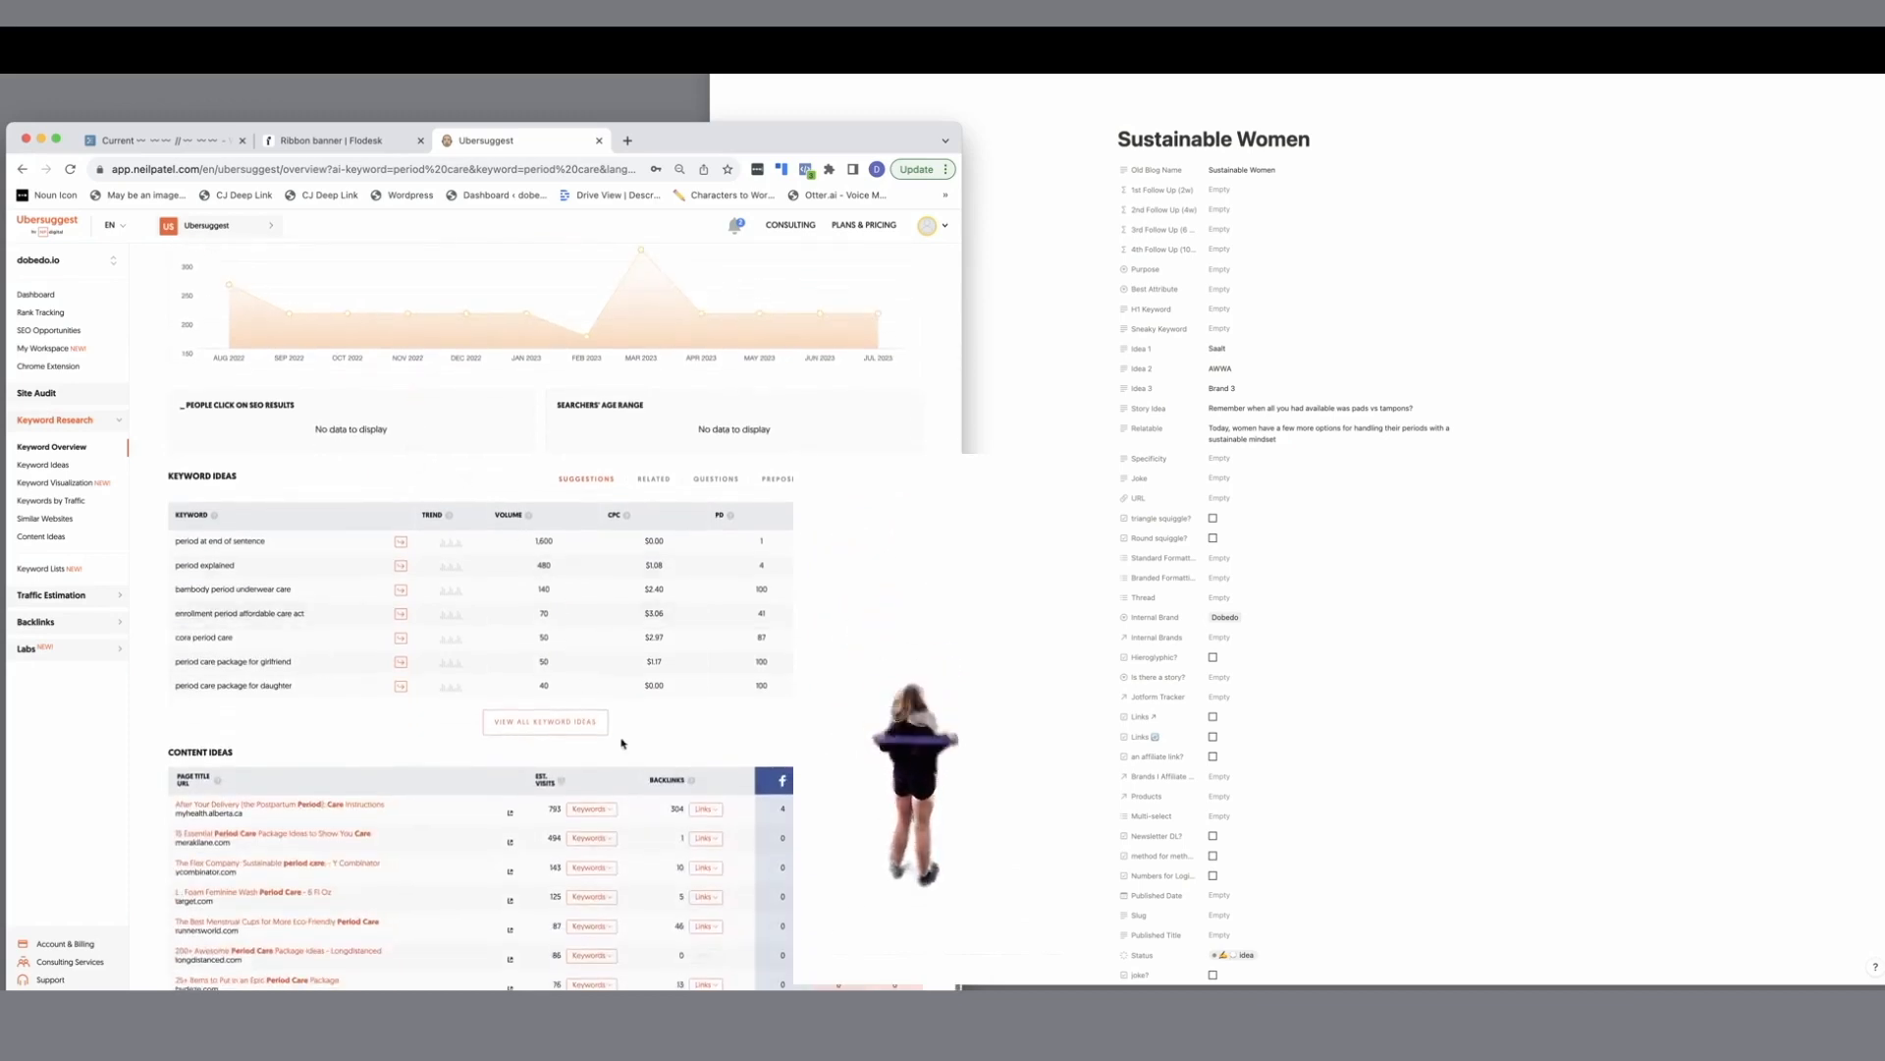
pyautogui.click(556, 727)
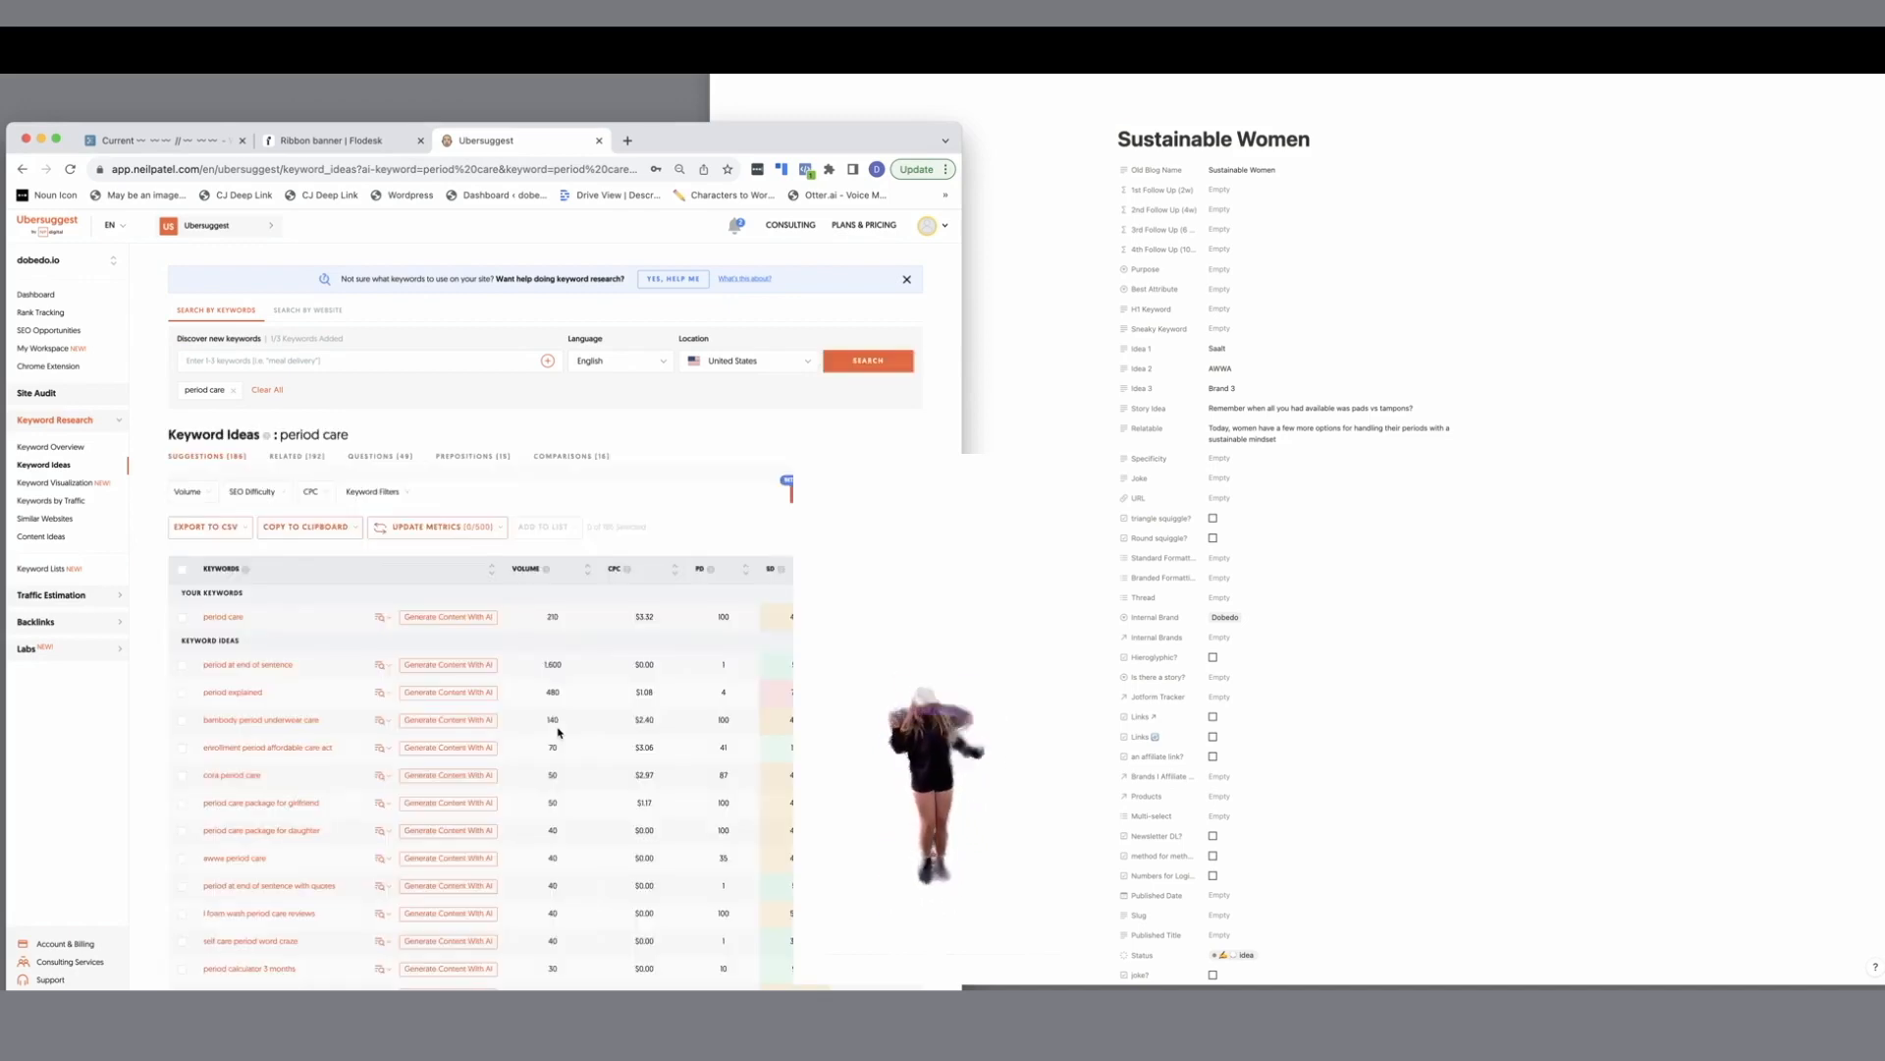
# Step: Examine the period care keyword suggestions with their search volume and SEO difficulty for terms that suit the post
pyautogui.scroll(-2, 558, 732)
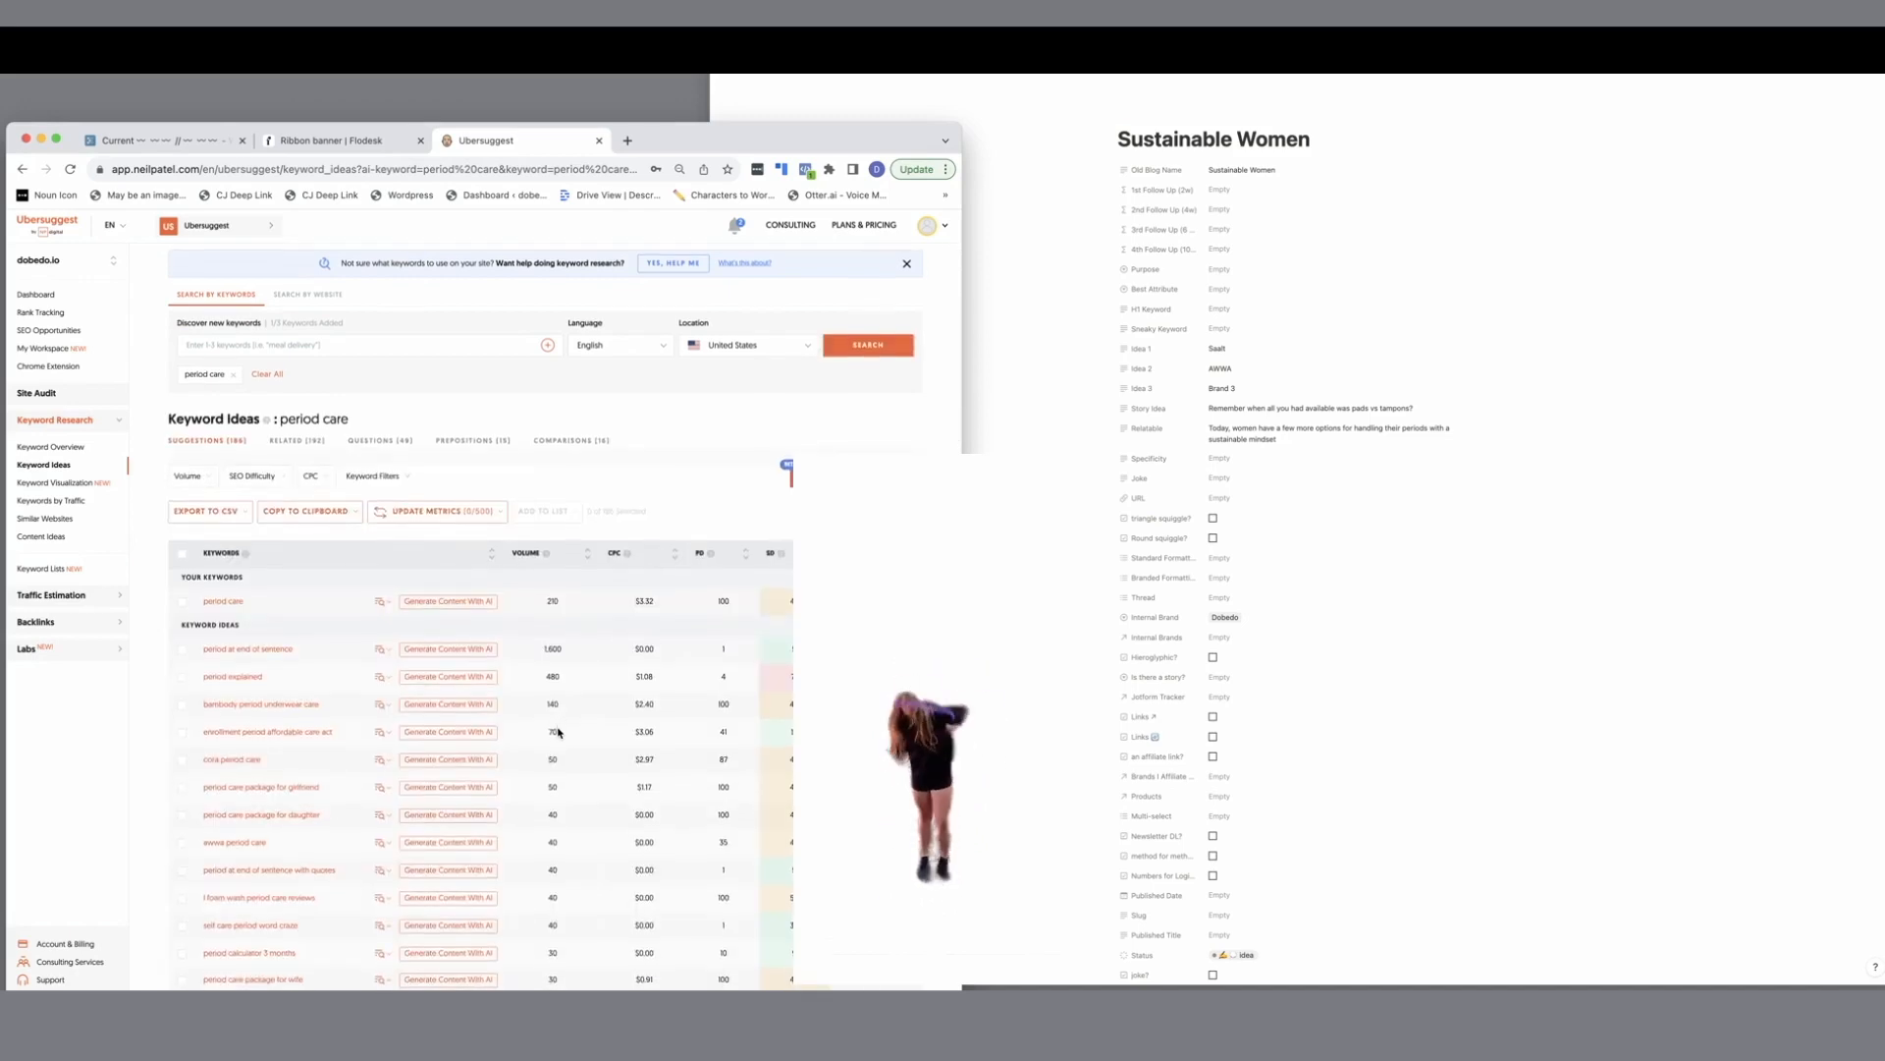
pyautogui.scroll(-2, 558, 731)
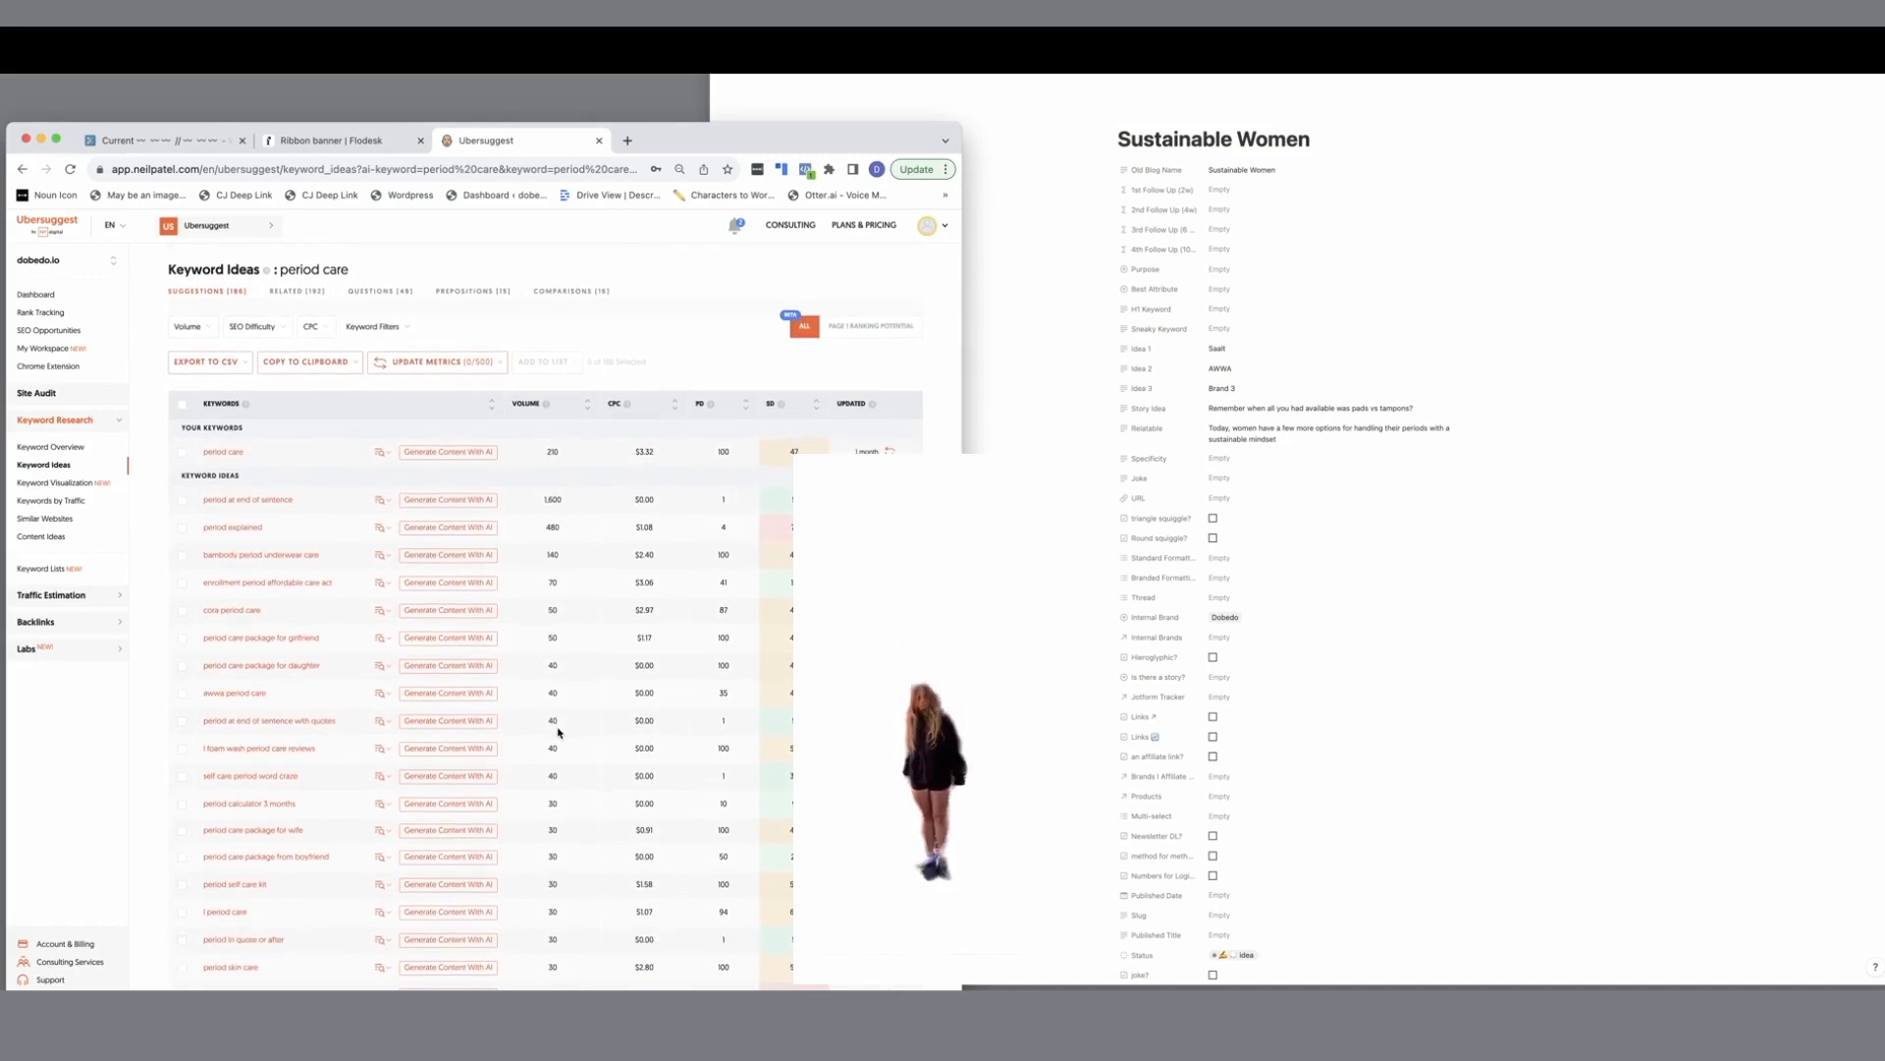
pyautogui.scroll(-1, 558, 731)
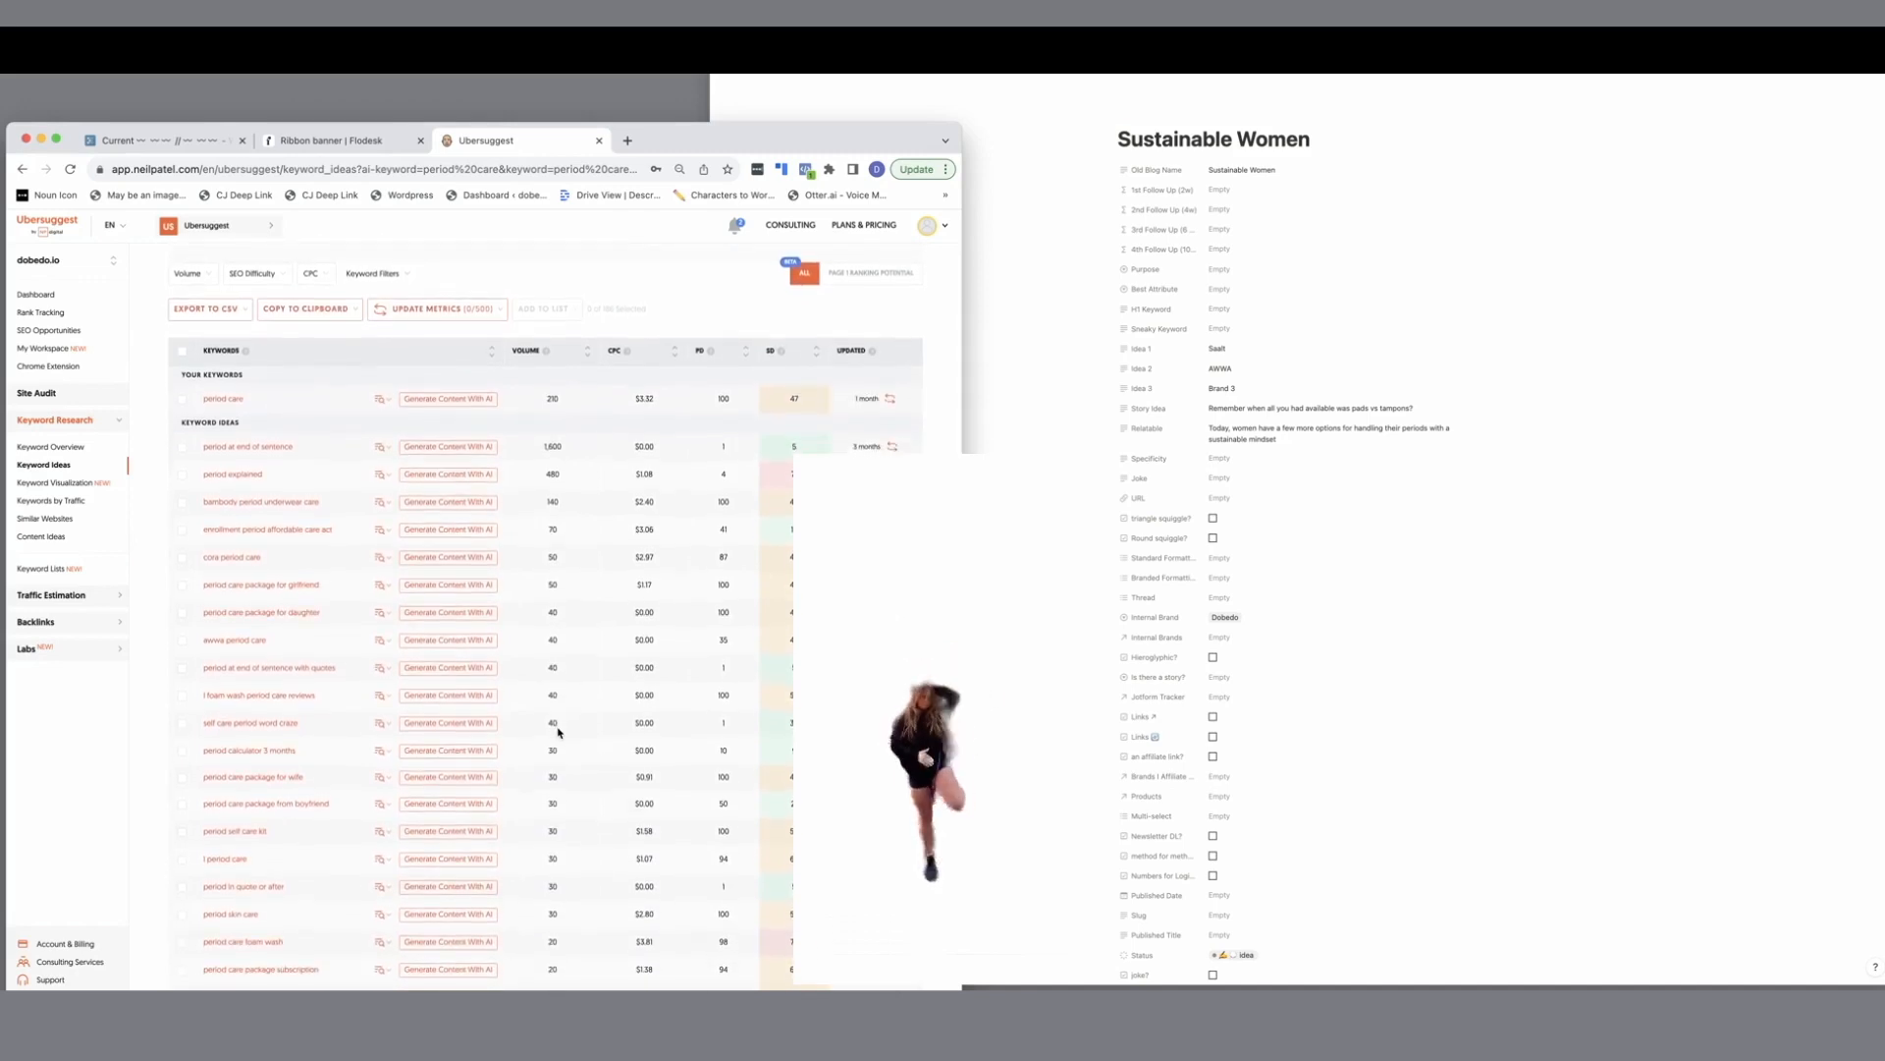
pyautogui.scroll(-1, 558, 731)
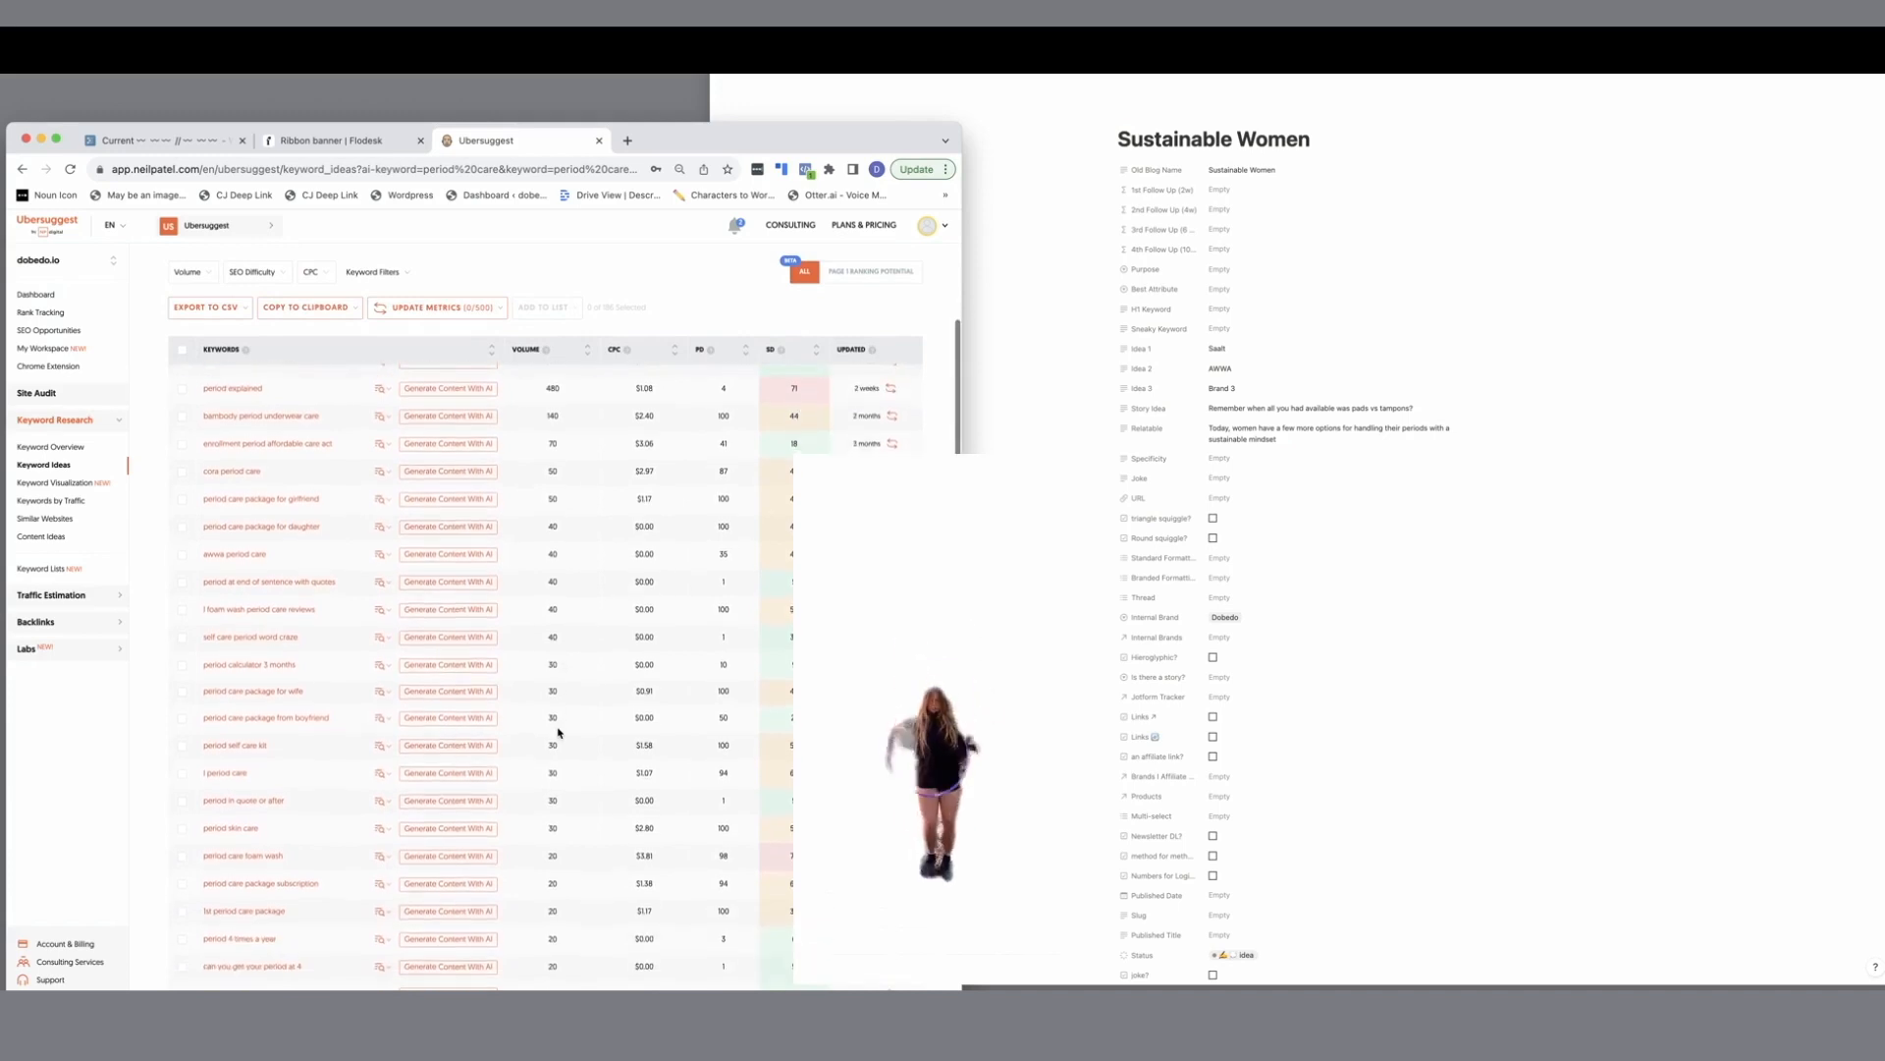
pyautogui.scroll(-3, 558, 732)
pyautogui.scroll(-5, 558, 732)
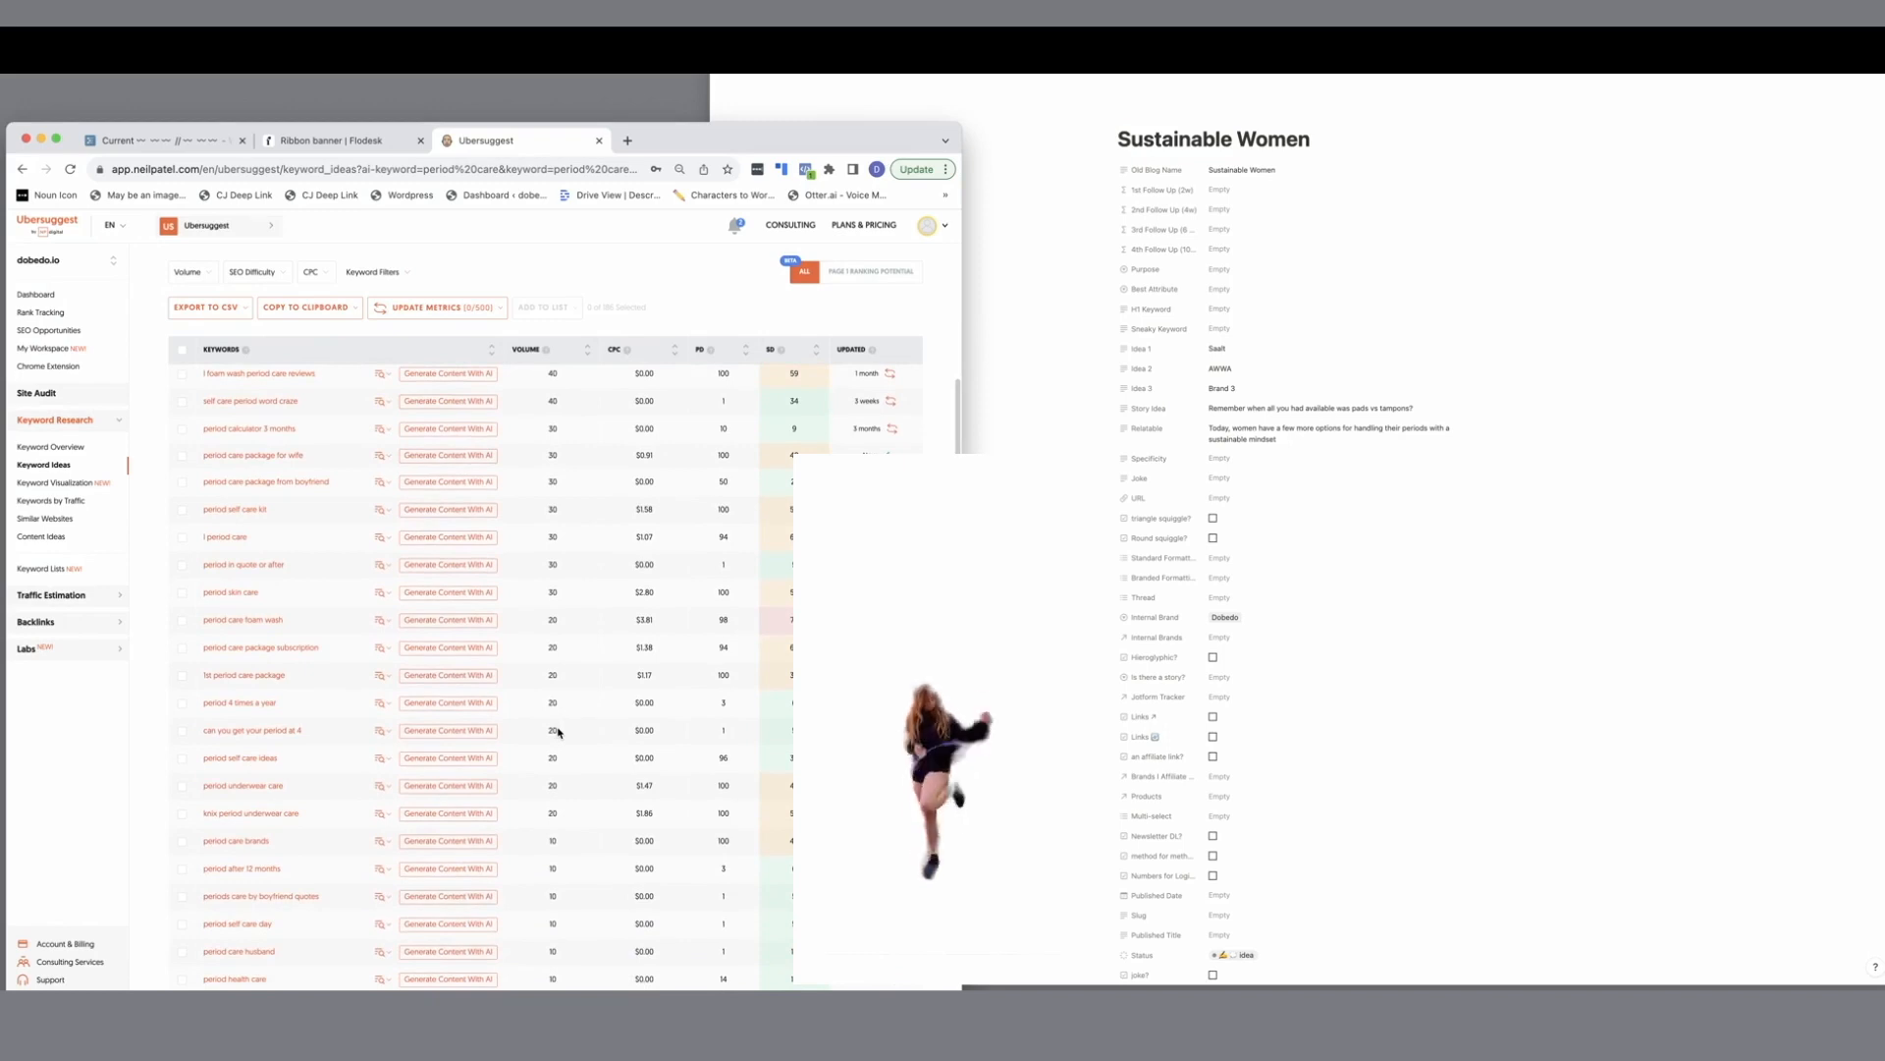
pyautogui.scroll(-1, 558, 732)
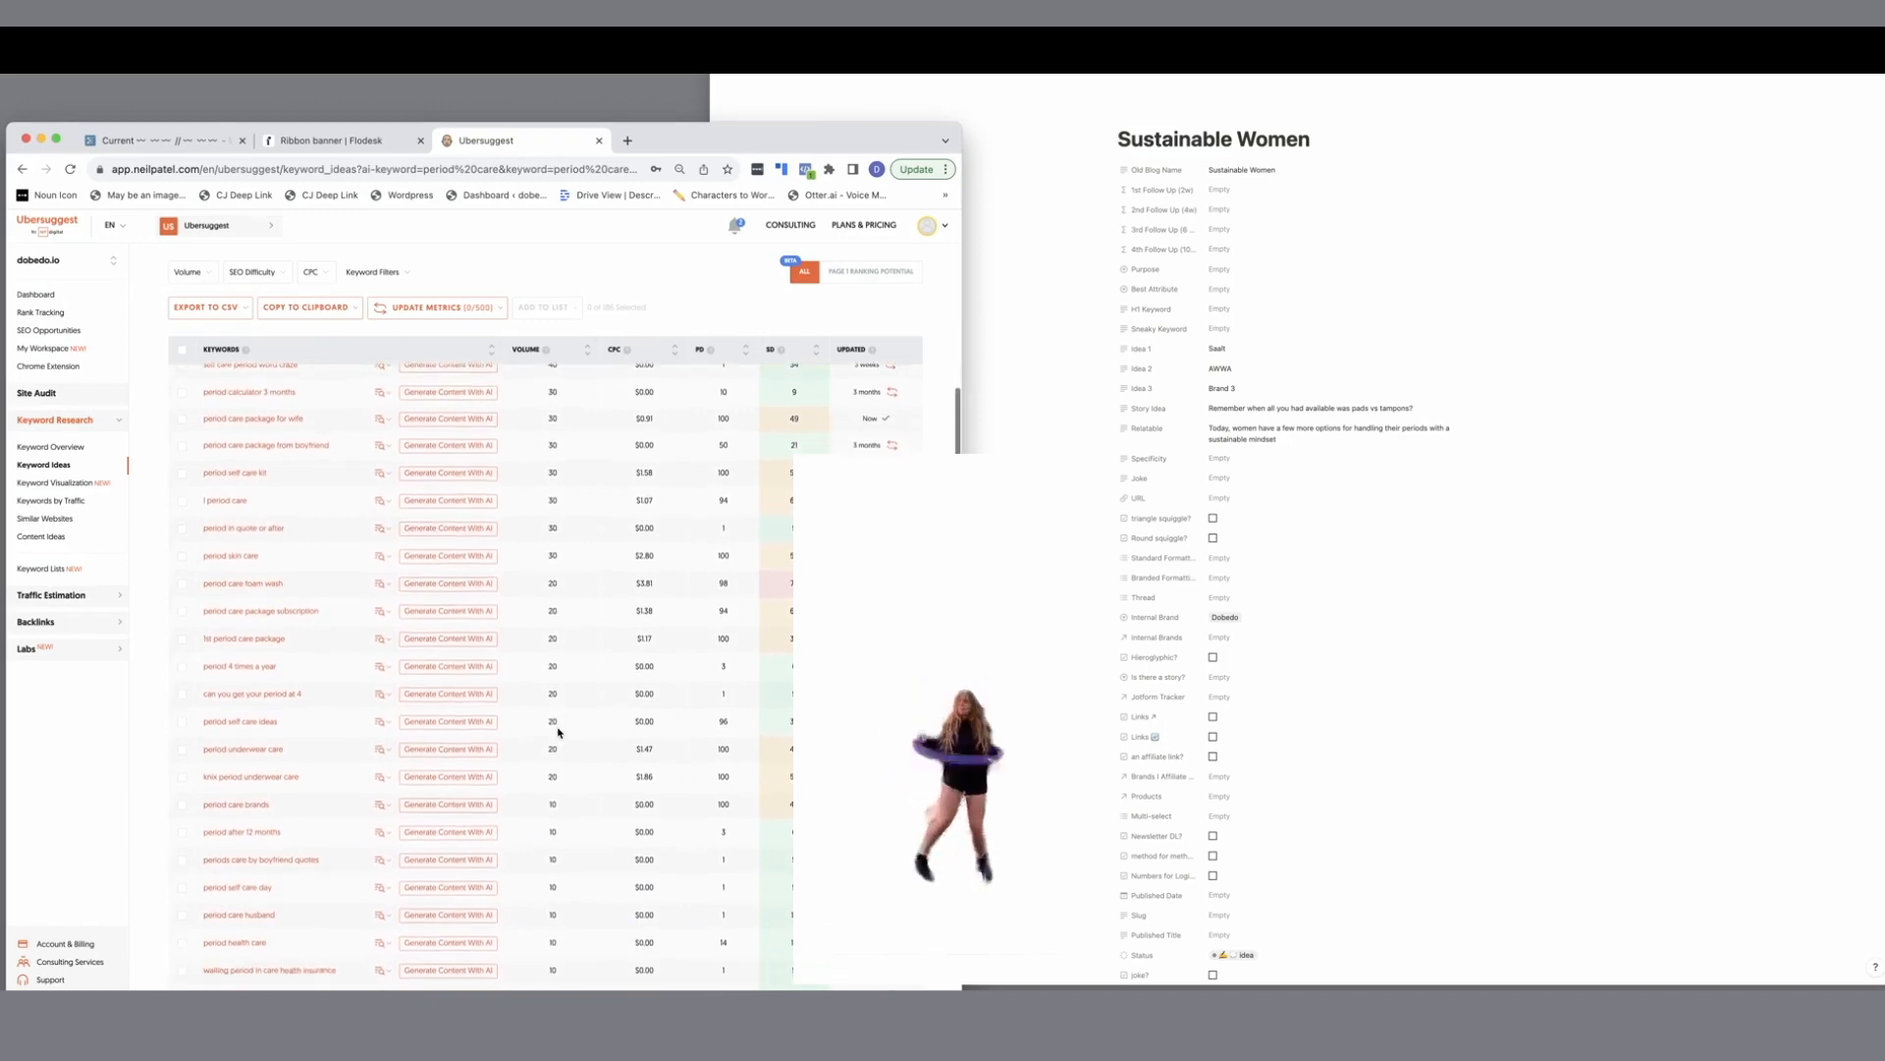
pyautogui.scroll(-2, 558, 732)
pyautogui.scroll(-3, 558, 731)
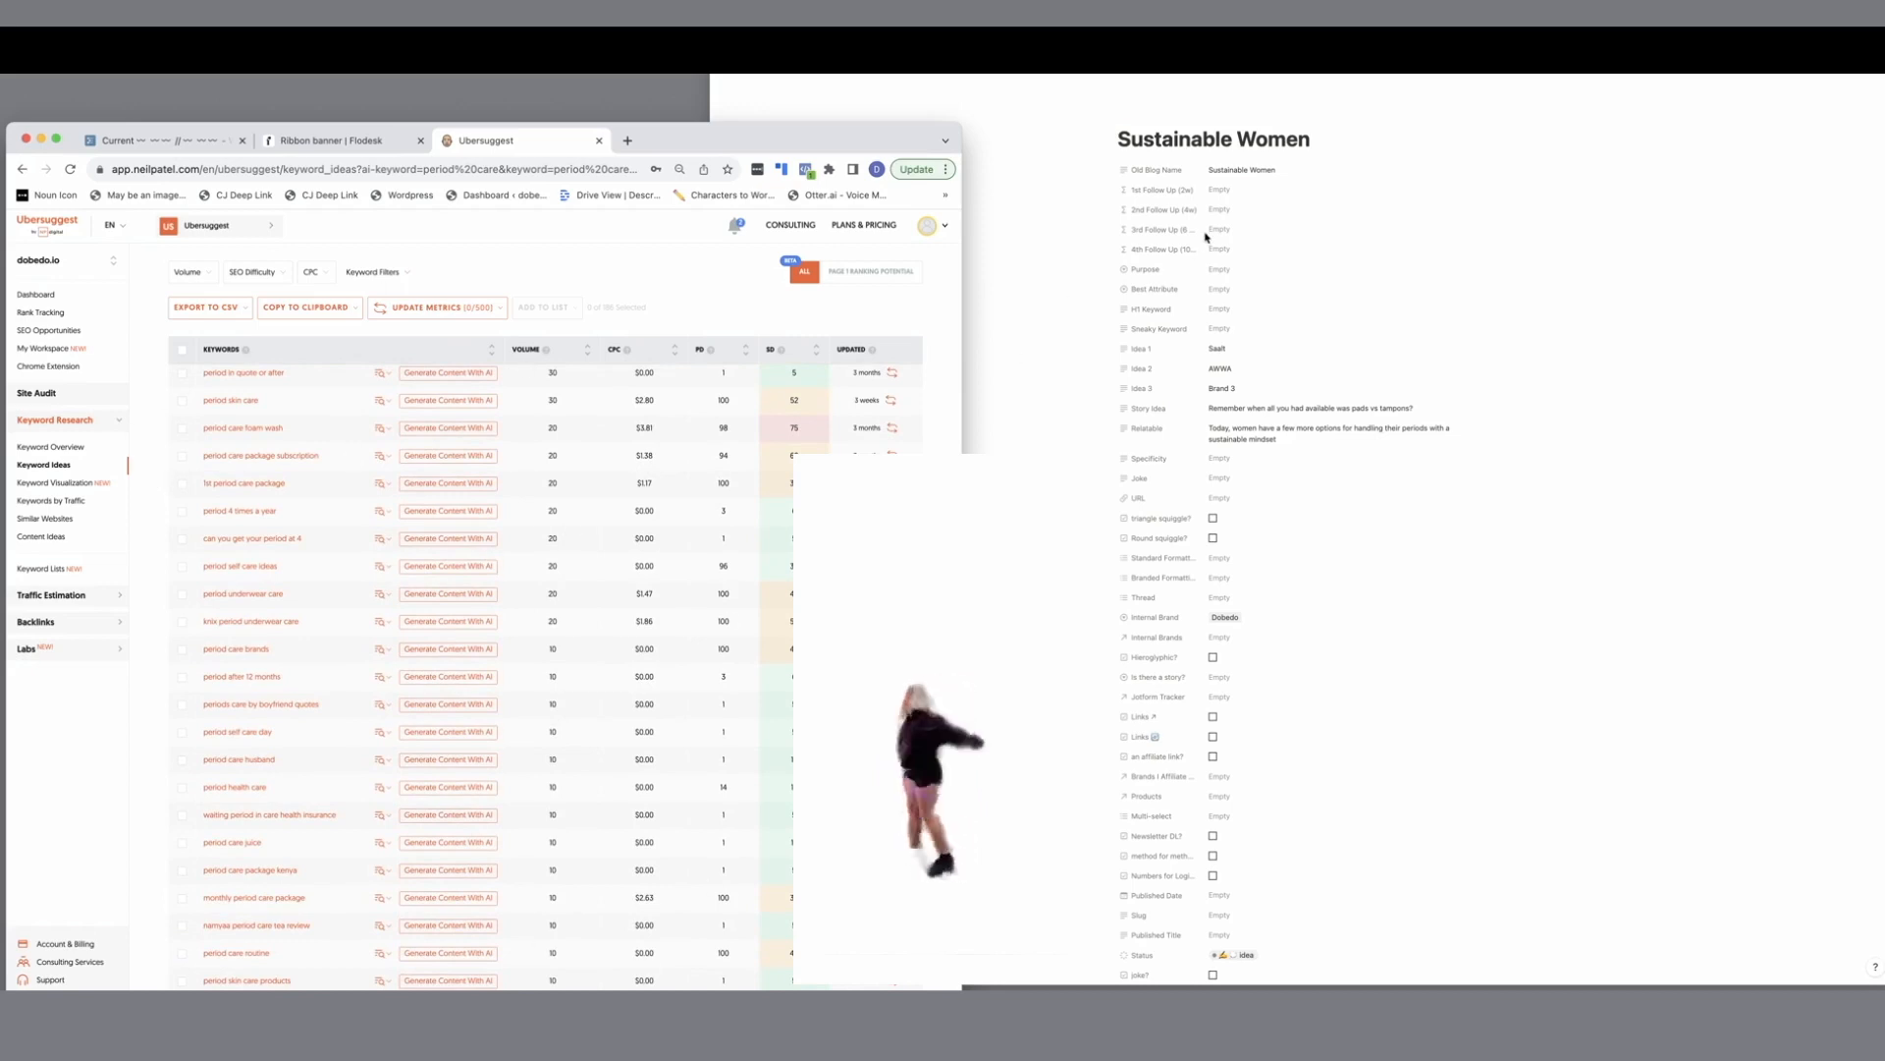
# Step: Enter "period care brands, period care brands," as the Sneaky Keyword of the Sustainable Women post
pyautogui.click(1223, 329)
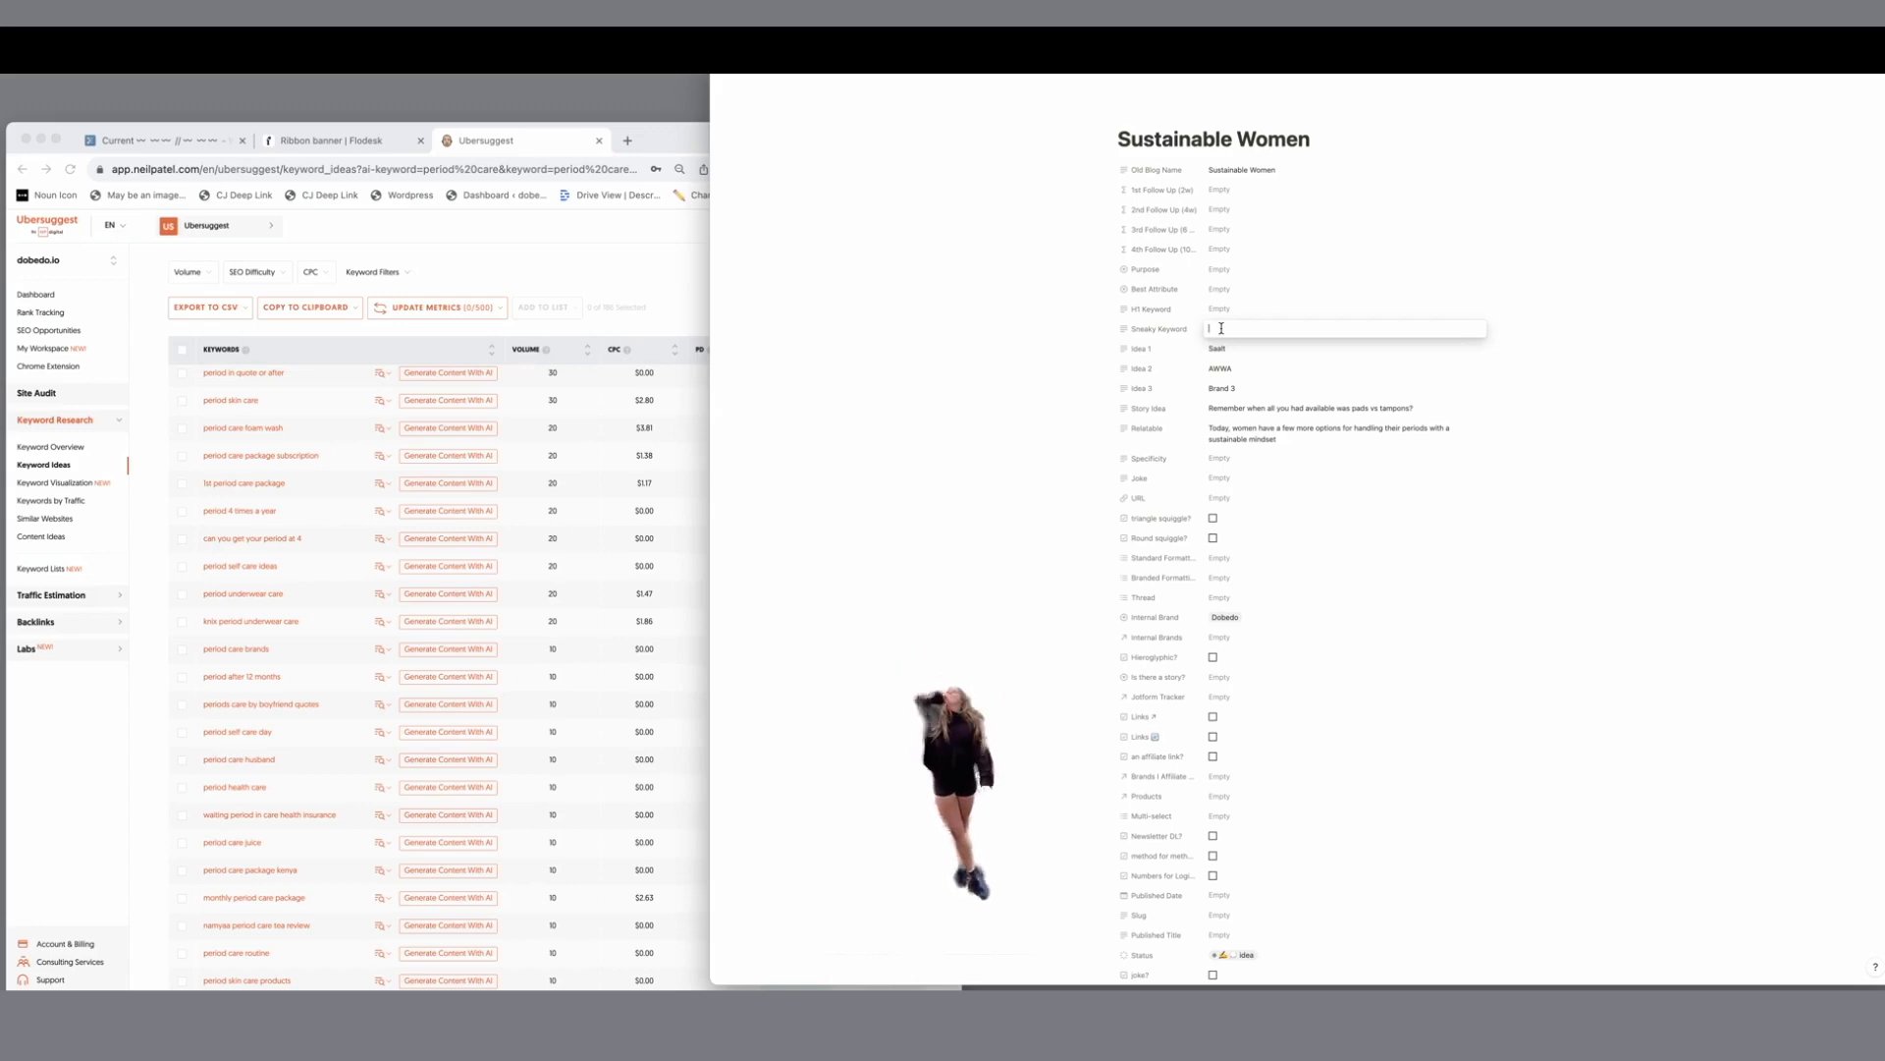
pyautogui.write('ai')
pyautogui.write('od')
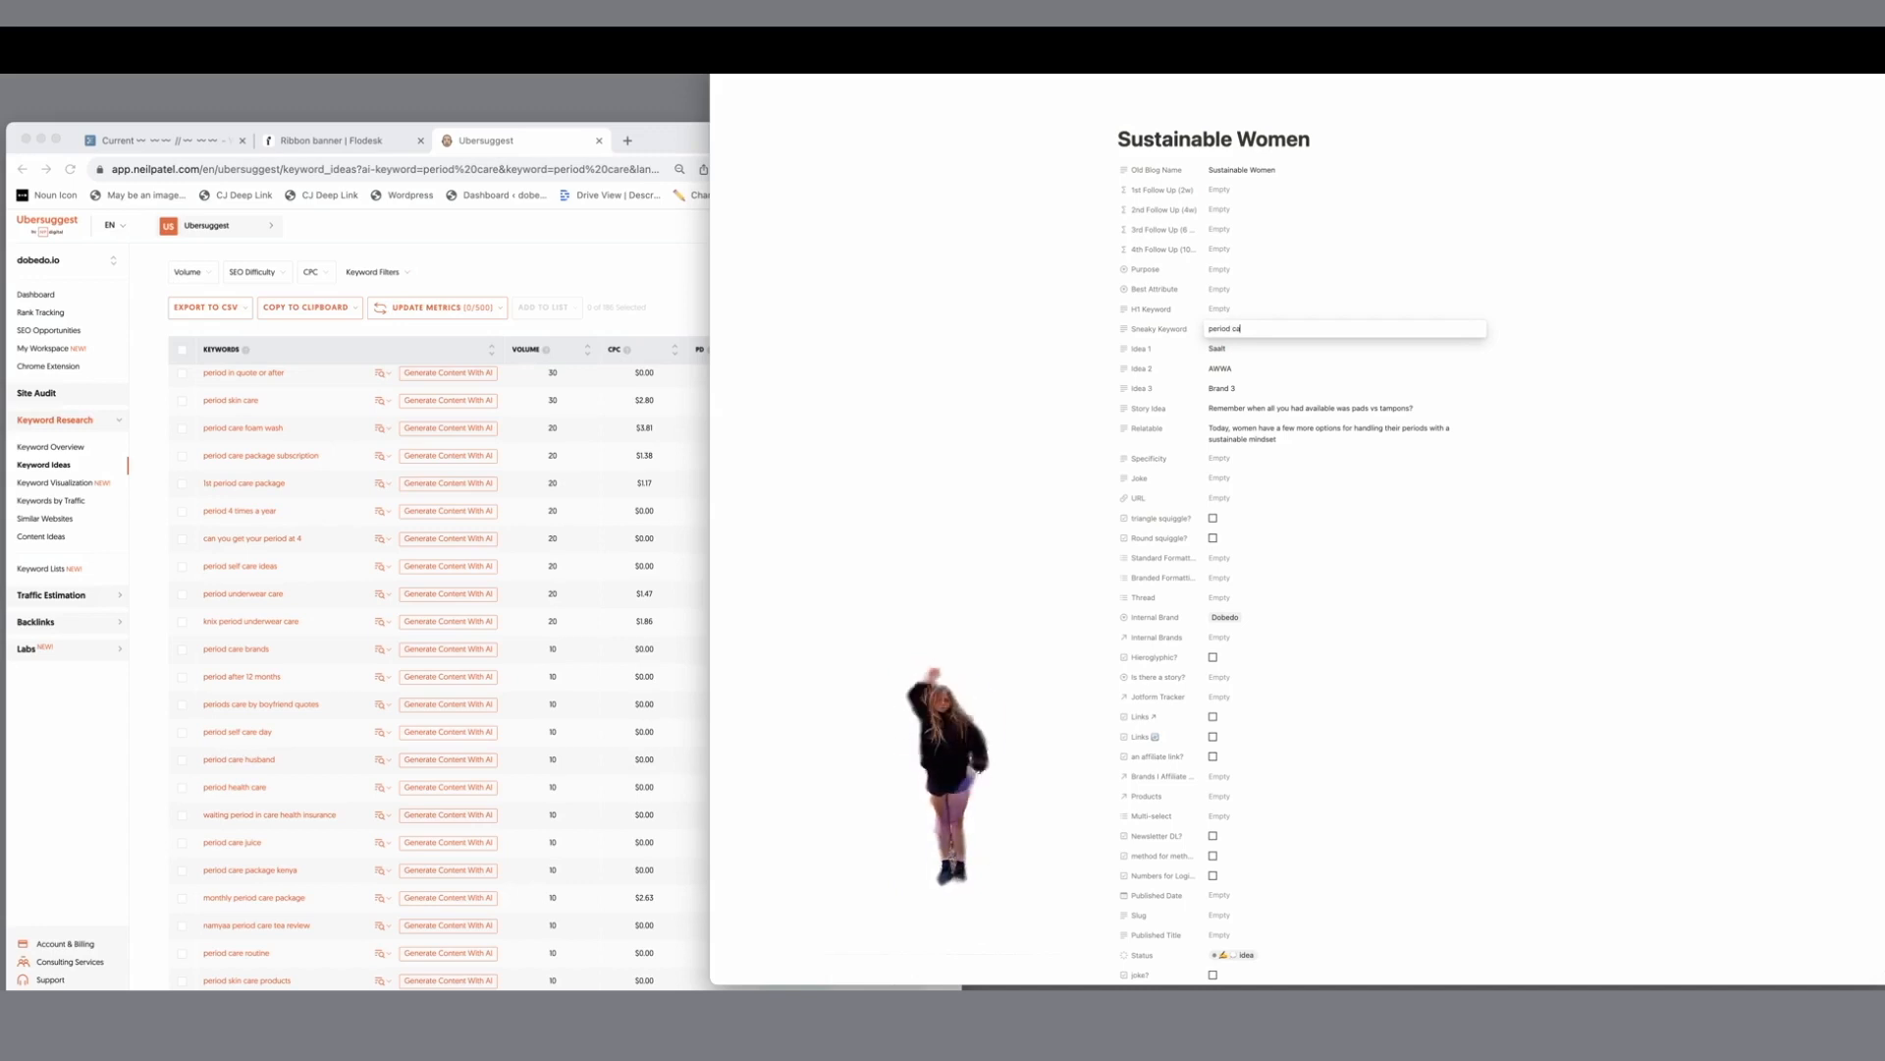
pyautogui.write('care brands, period care')
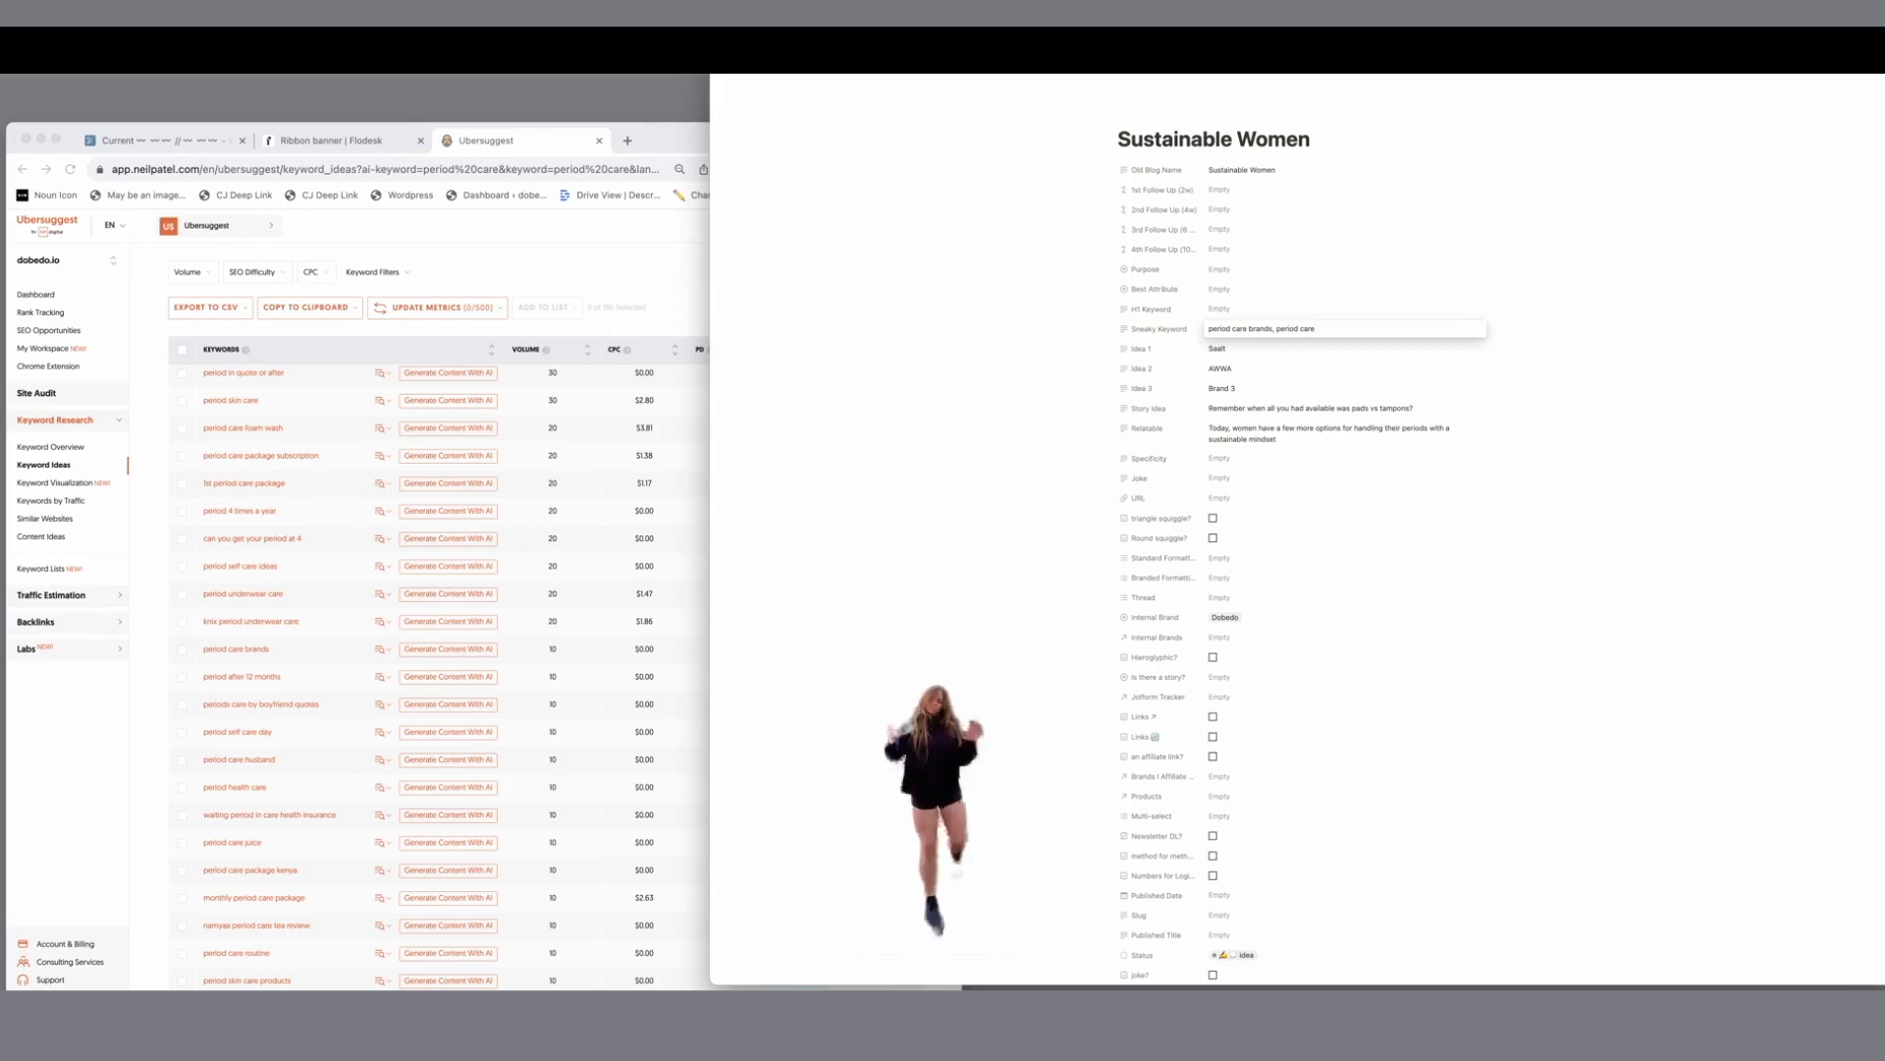
pyautogui.write('ds,')
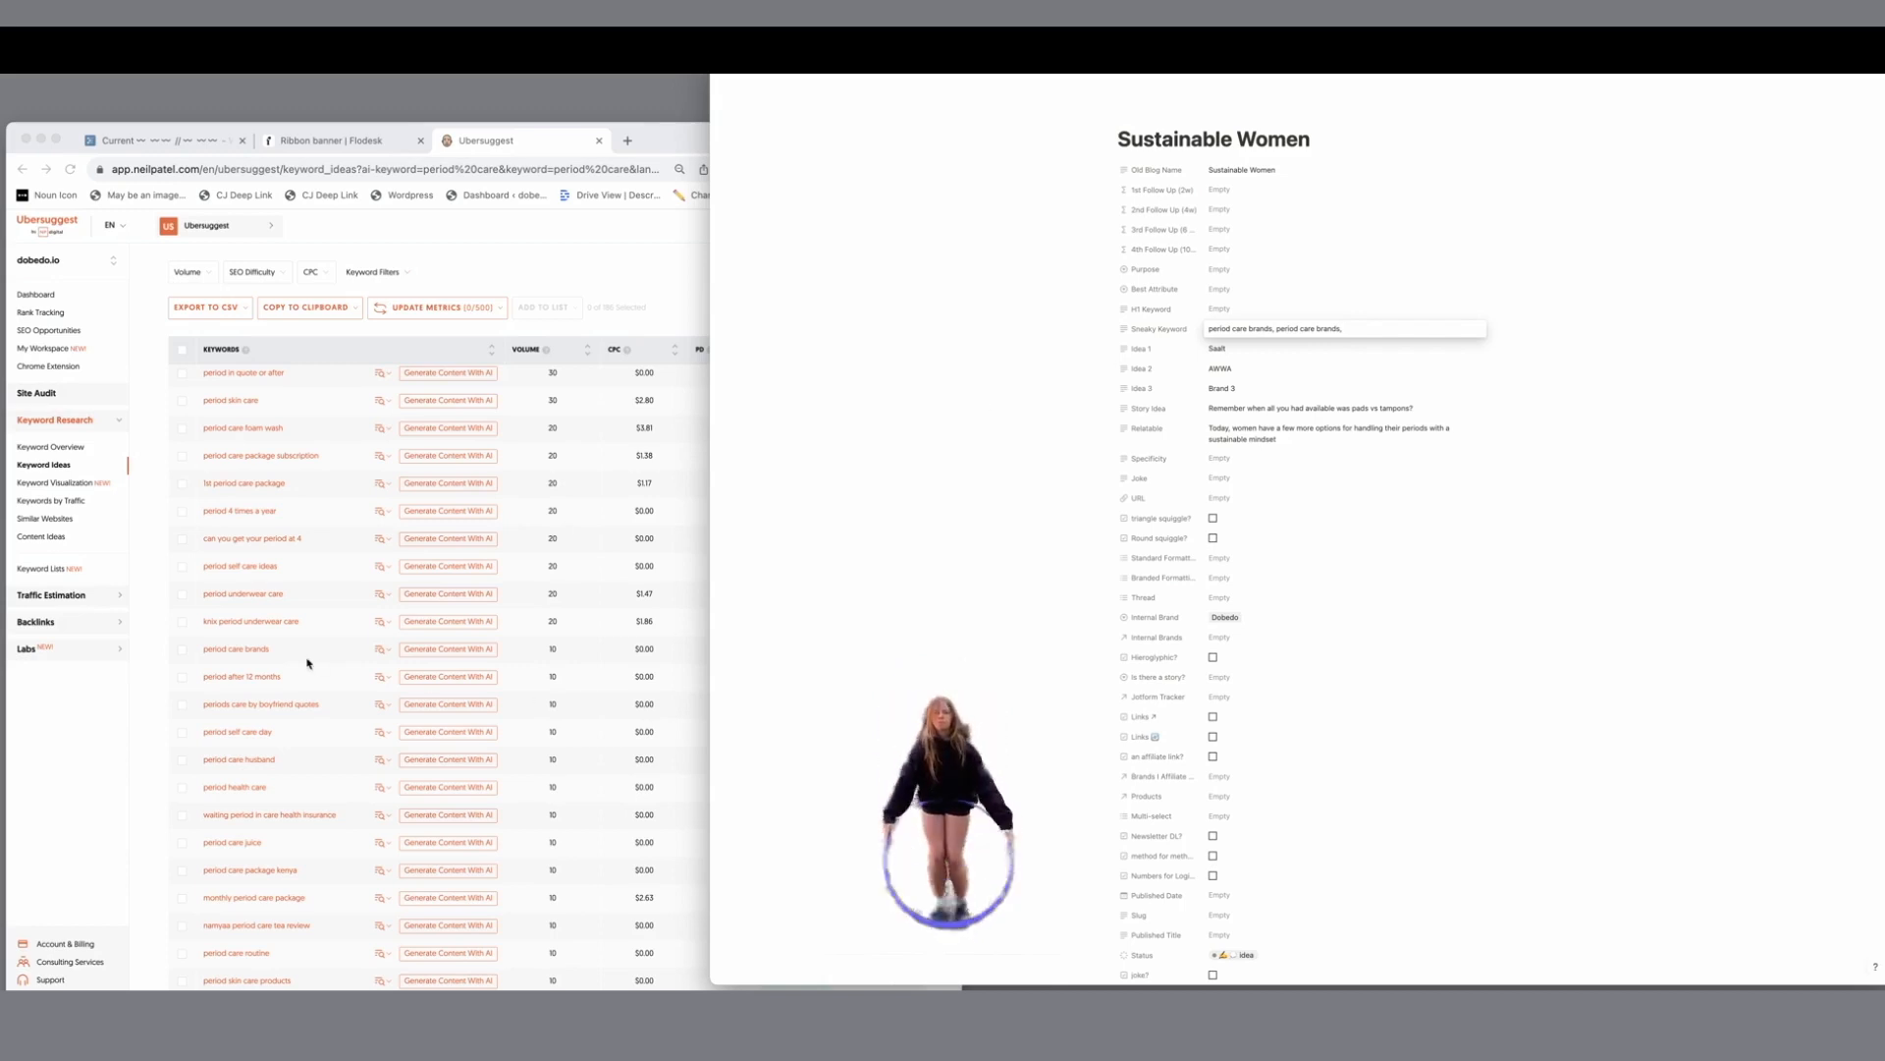
# Step: Add "period underwear care" from the period care keyword ideas to the post's Sneaky Keyword list
pyautogui.scroll(-2, 308, 663)
pyautogui.scroll(-5, 307, 663)
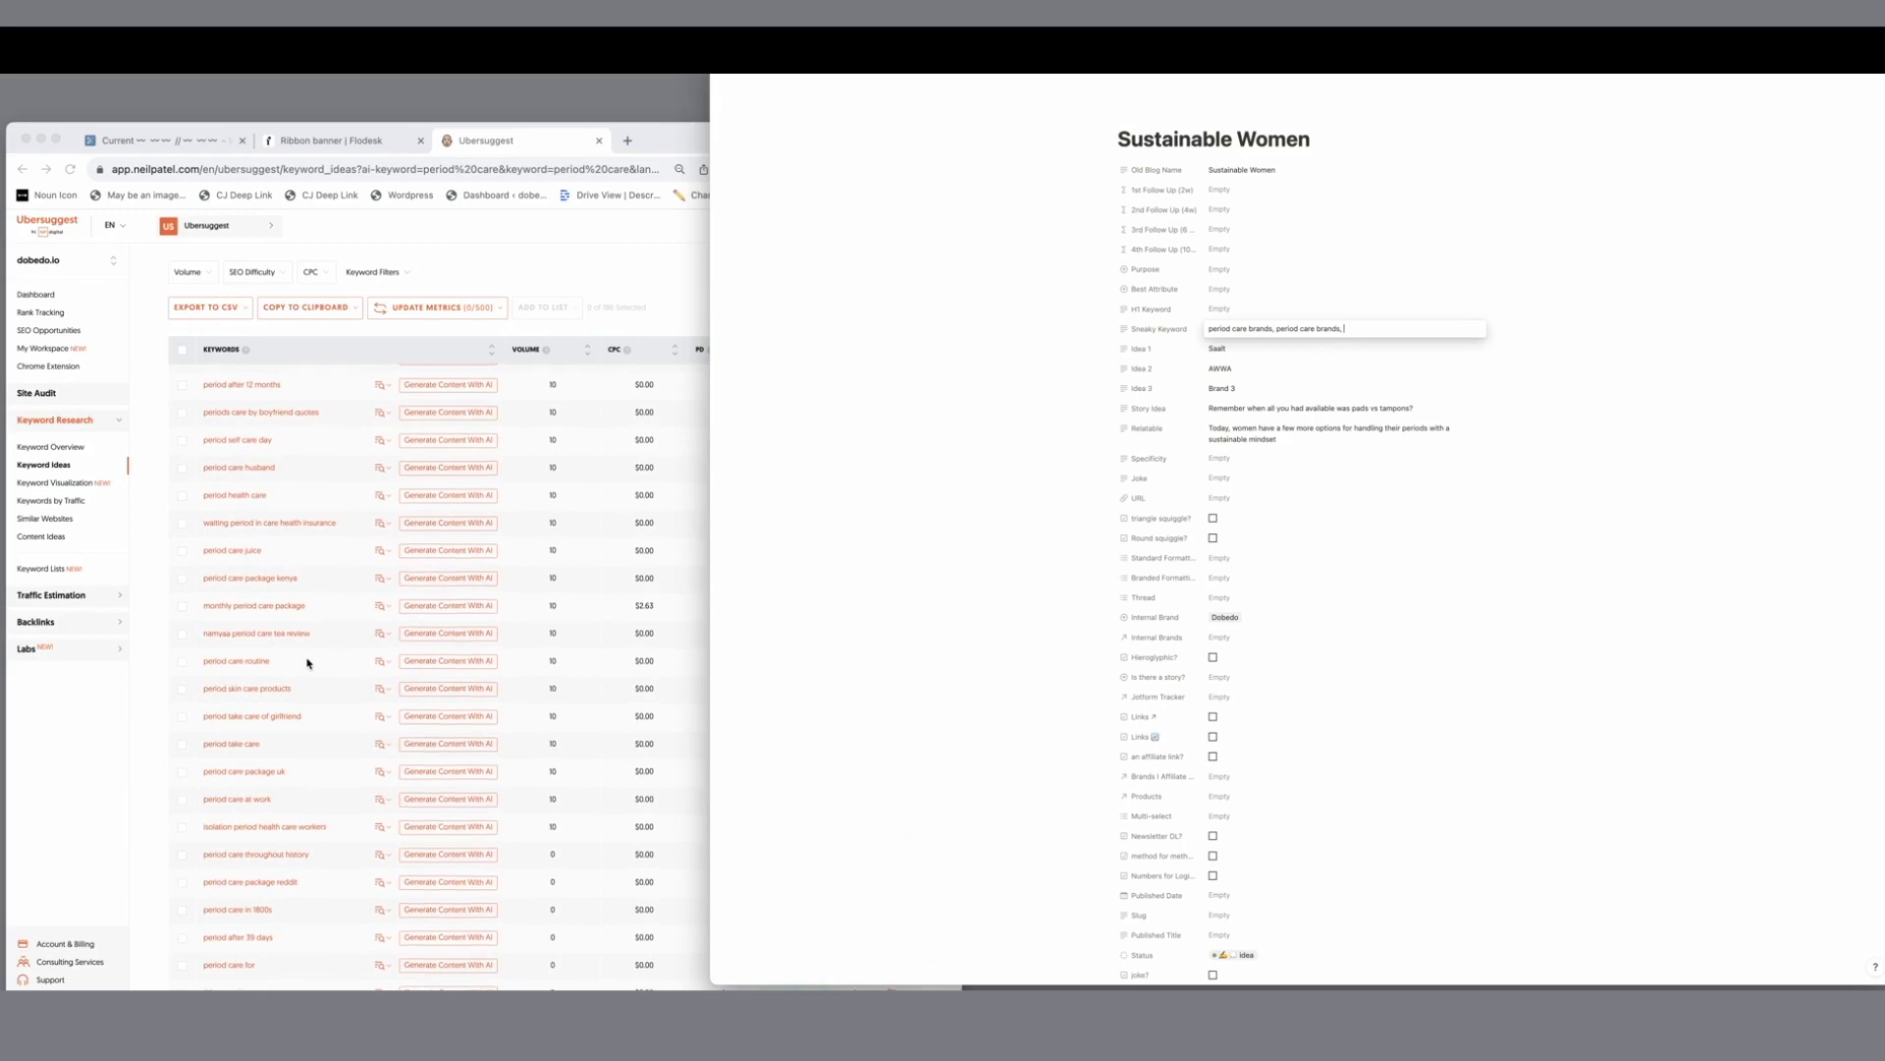
pyautogui.scroll(-1, 308, 663)
pyautogui.scroll(-3, 307, 663)
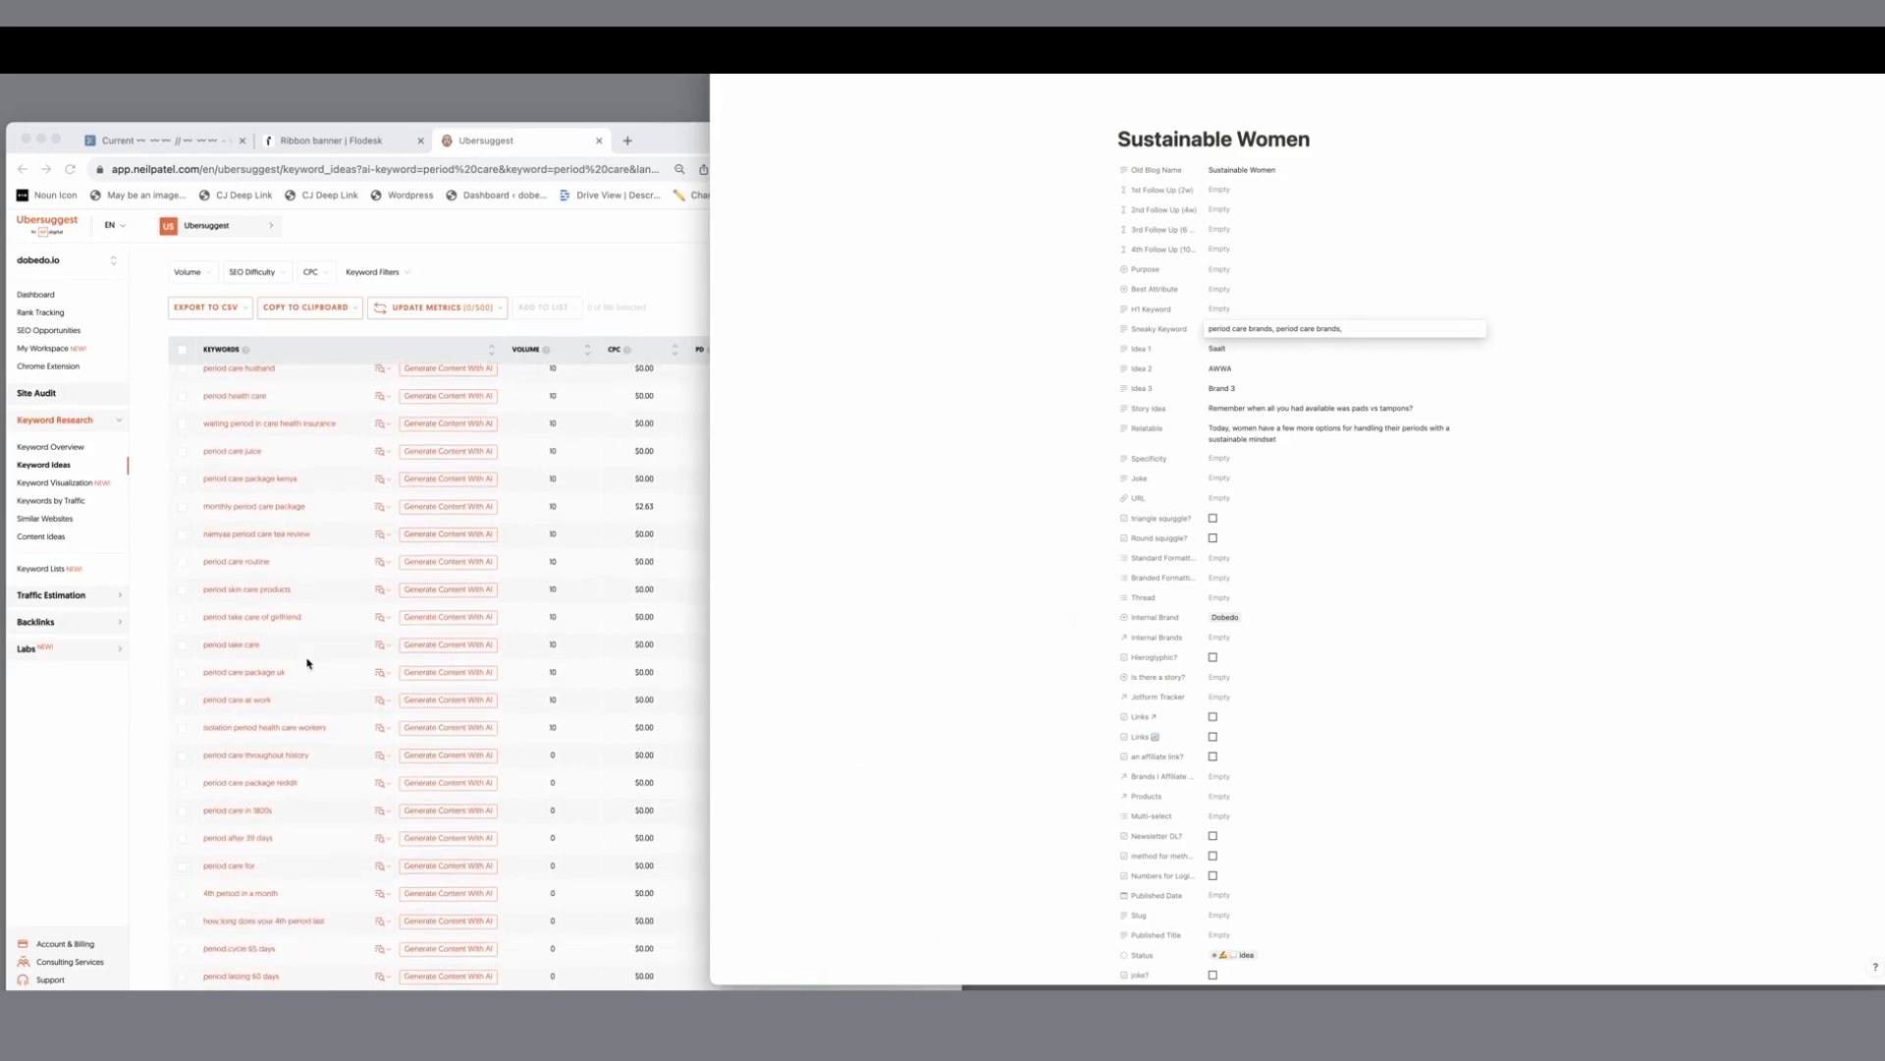
pyautogui.scroll(1, 307, 663)
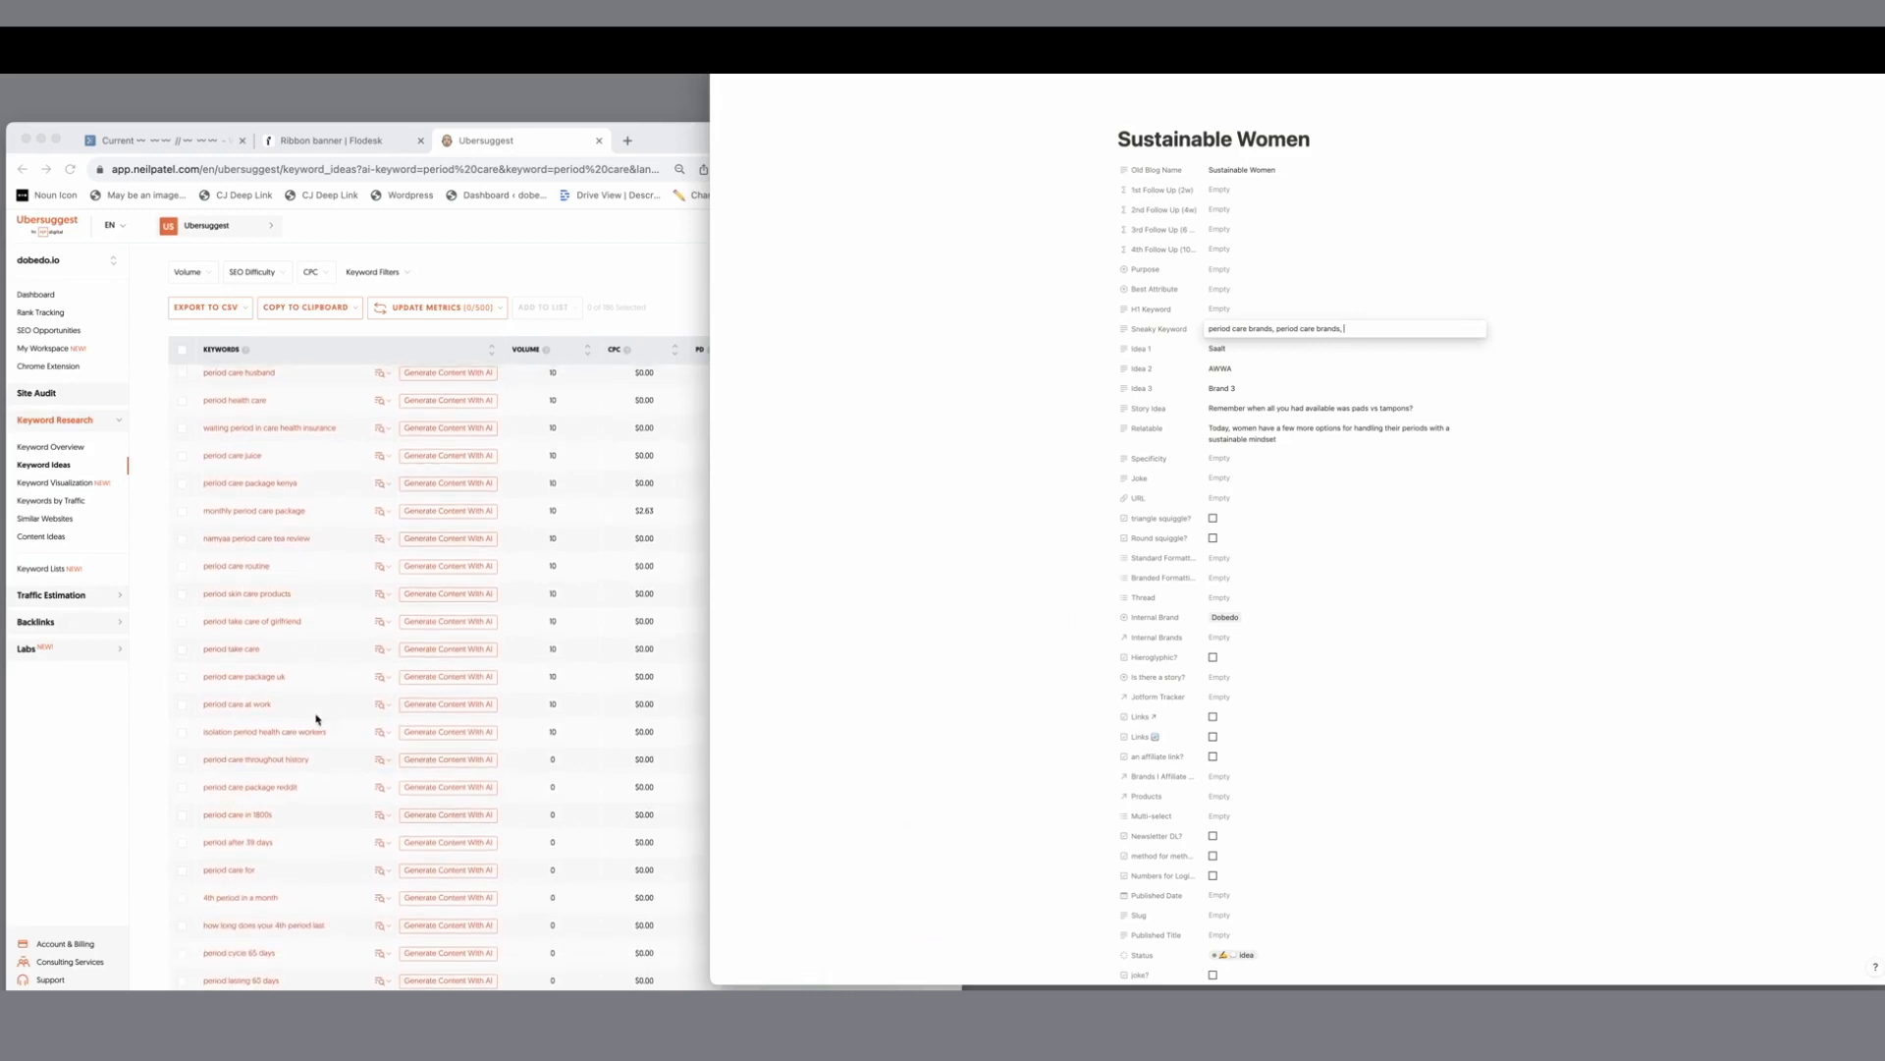
pyautogui.scroll(8, 288, 467)
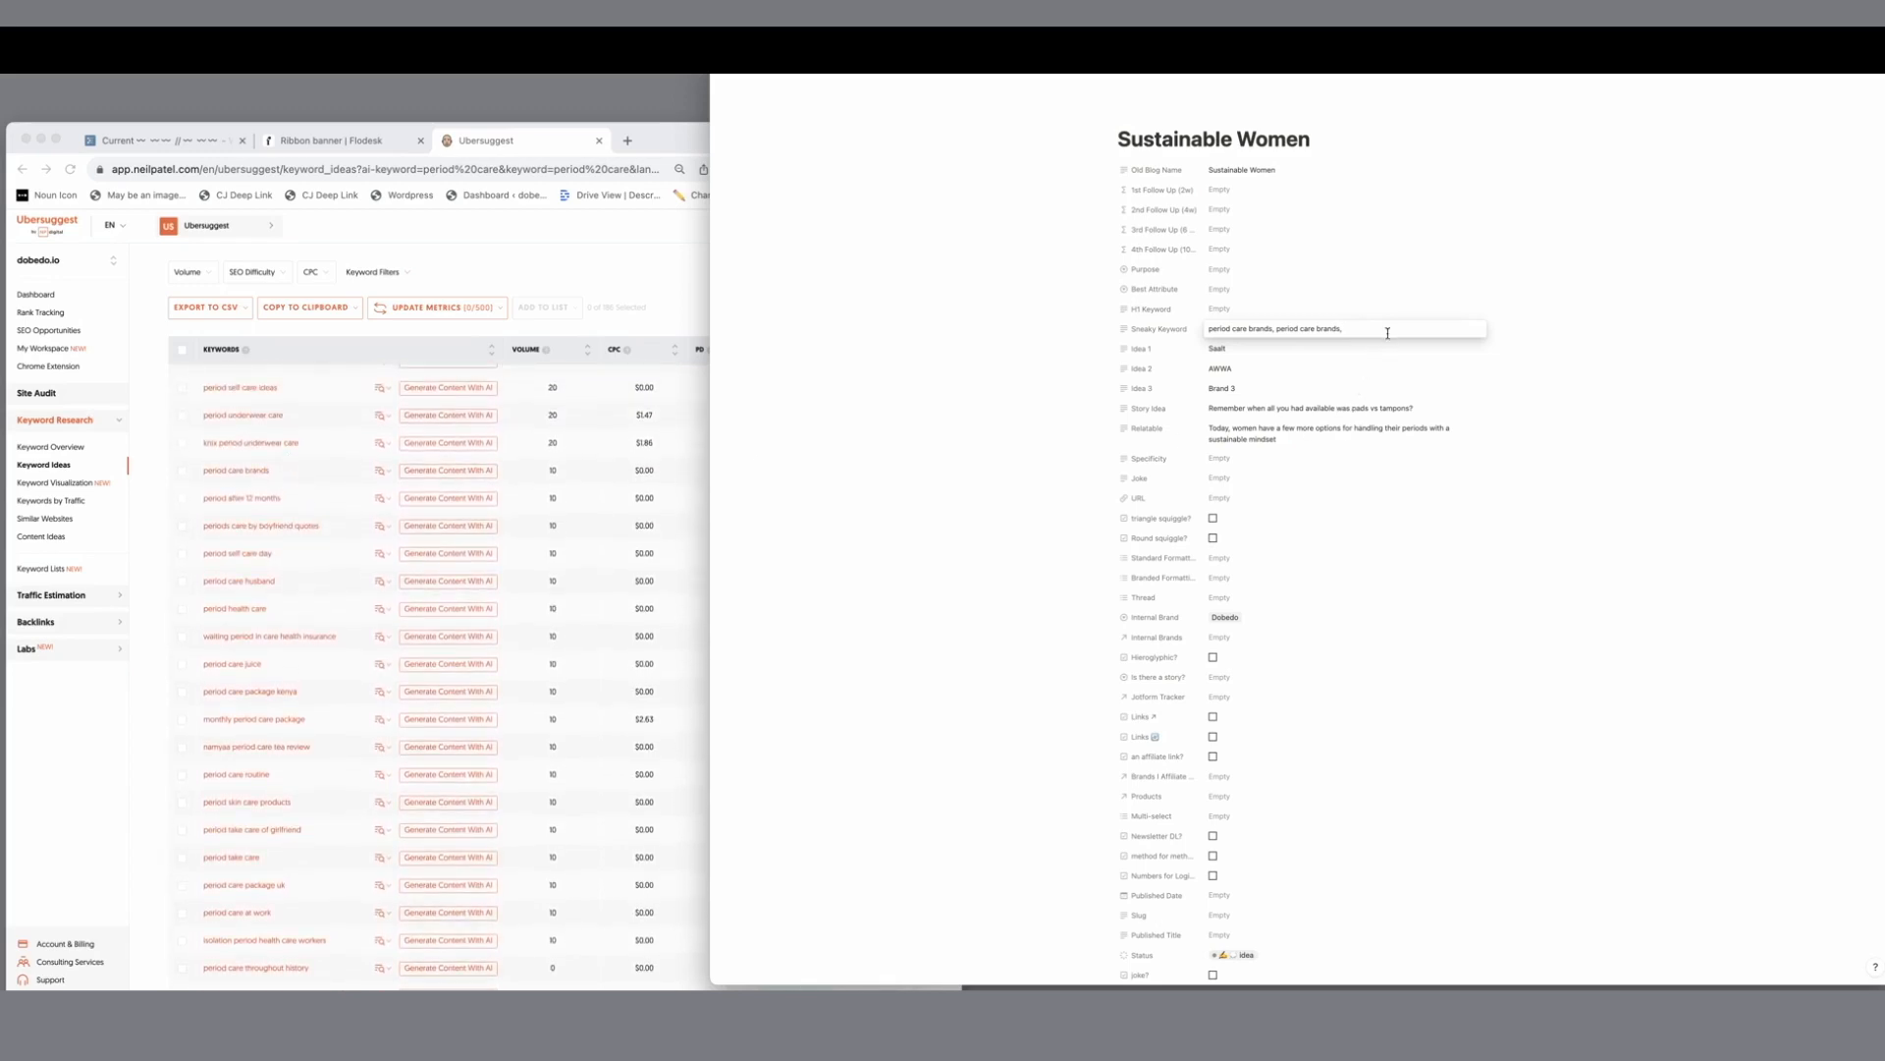
pyautogui.write('underwears')
# Step: Pick another term from the higher-volume keyword ideas and append "period care package" to the Sneaky Keyword list
pyautogui.scroll(5, 246, 580)
pyautogui.scroll(4, 246, 581)
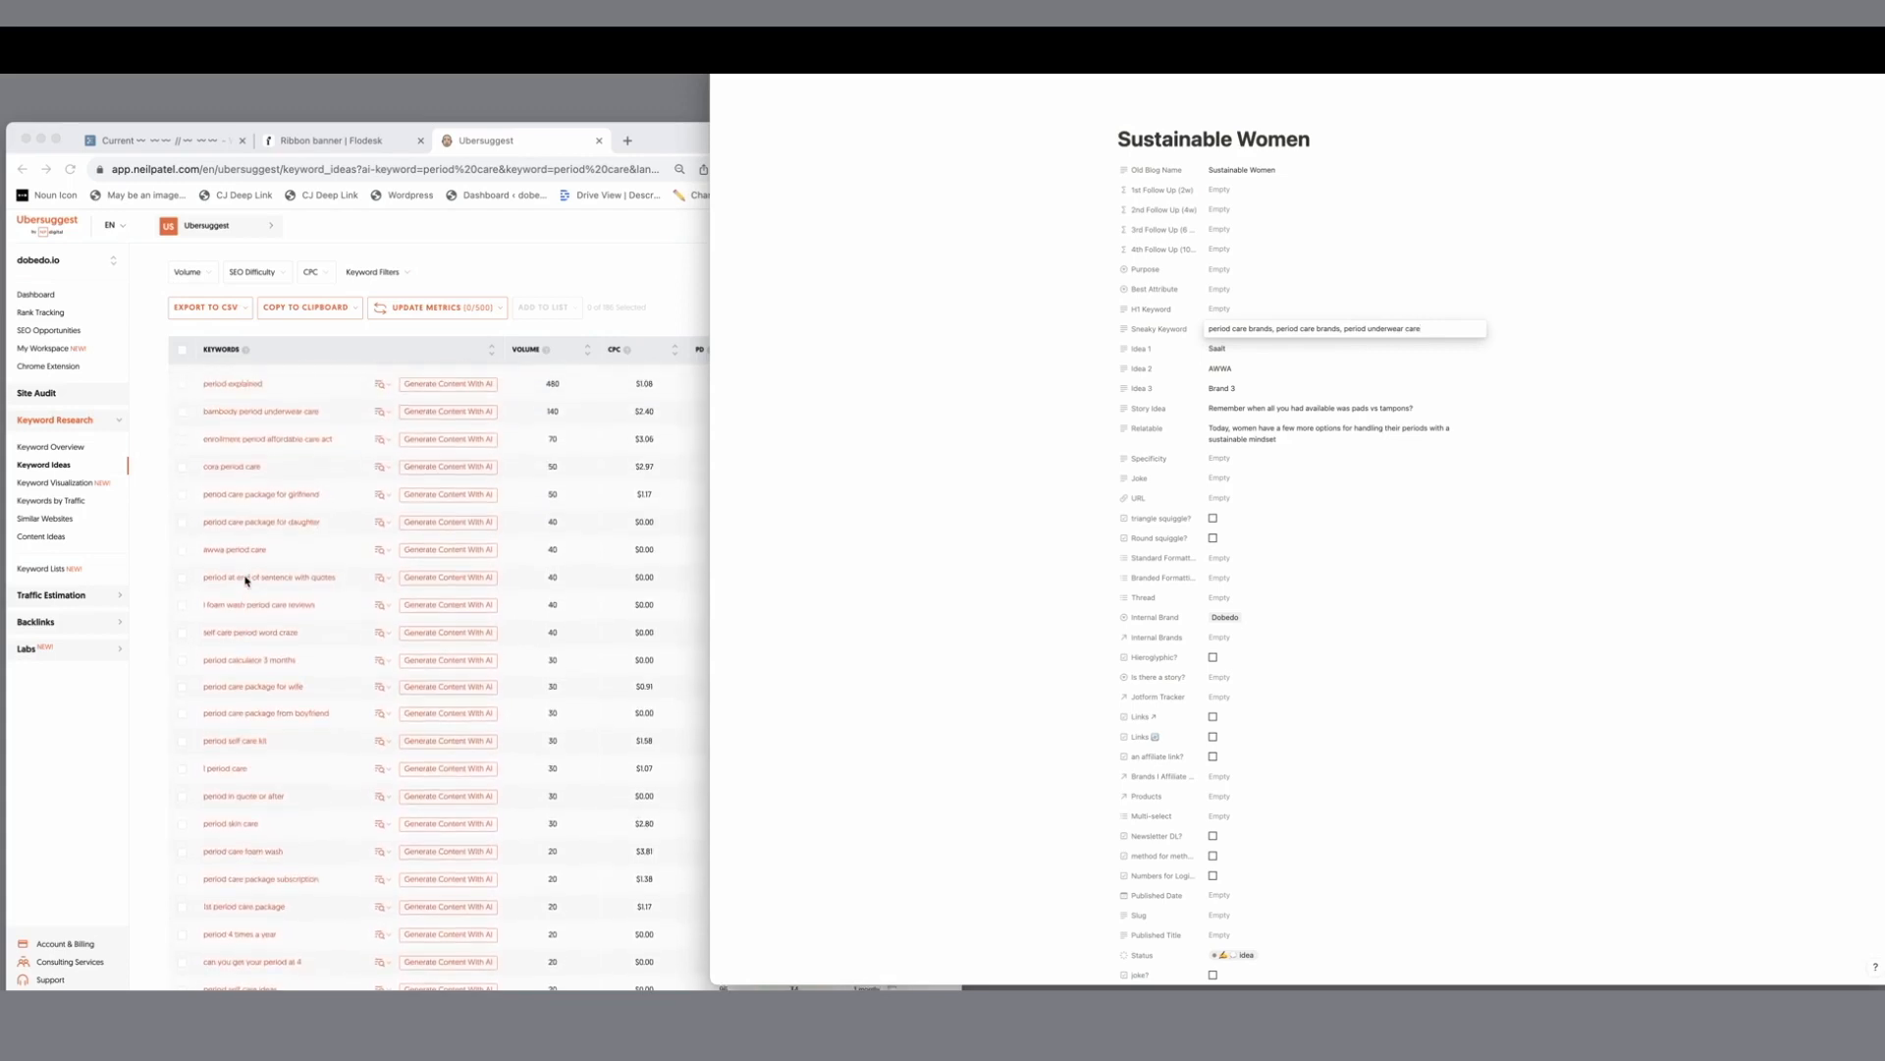
pyautogui.scroll(2, 247, 580)
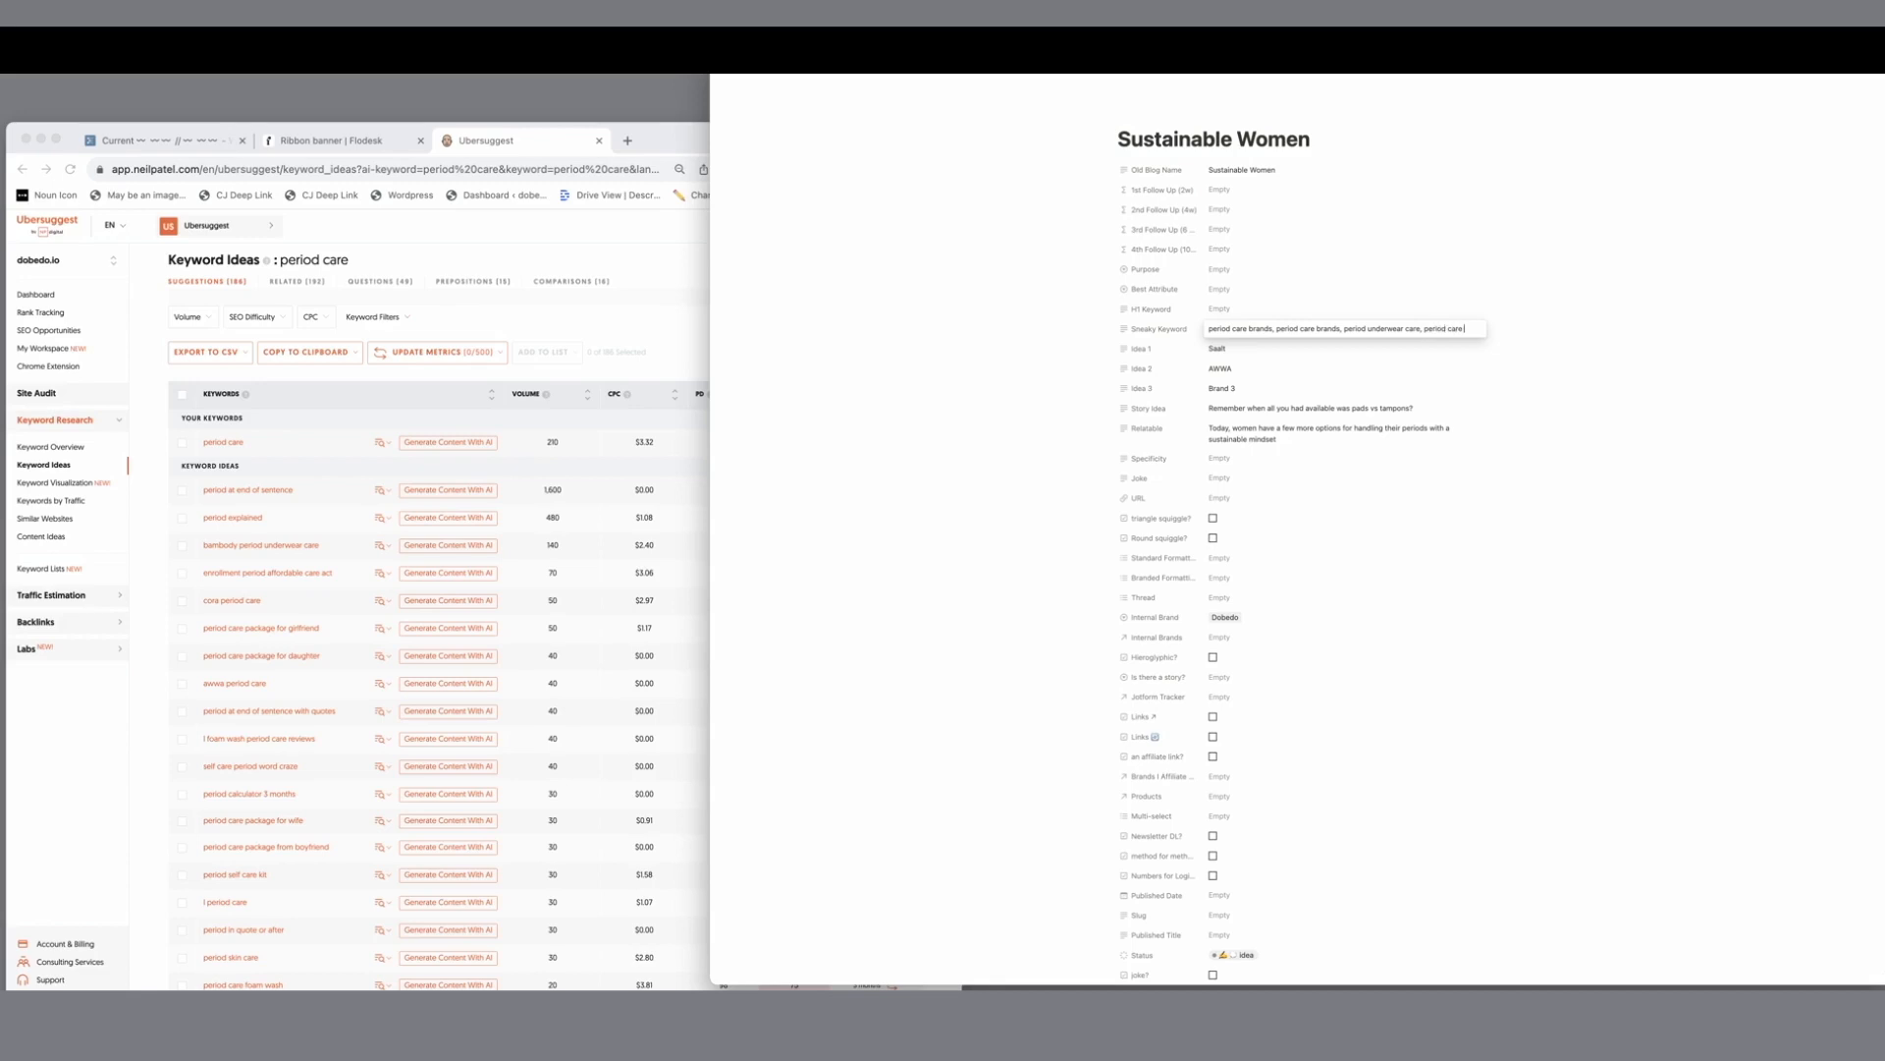
pyautogui.write('ckage')
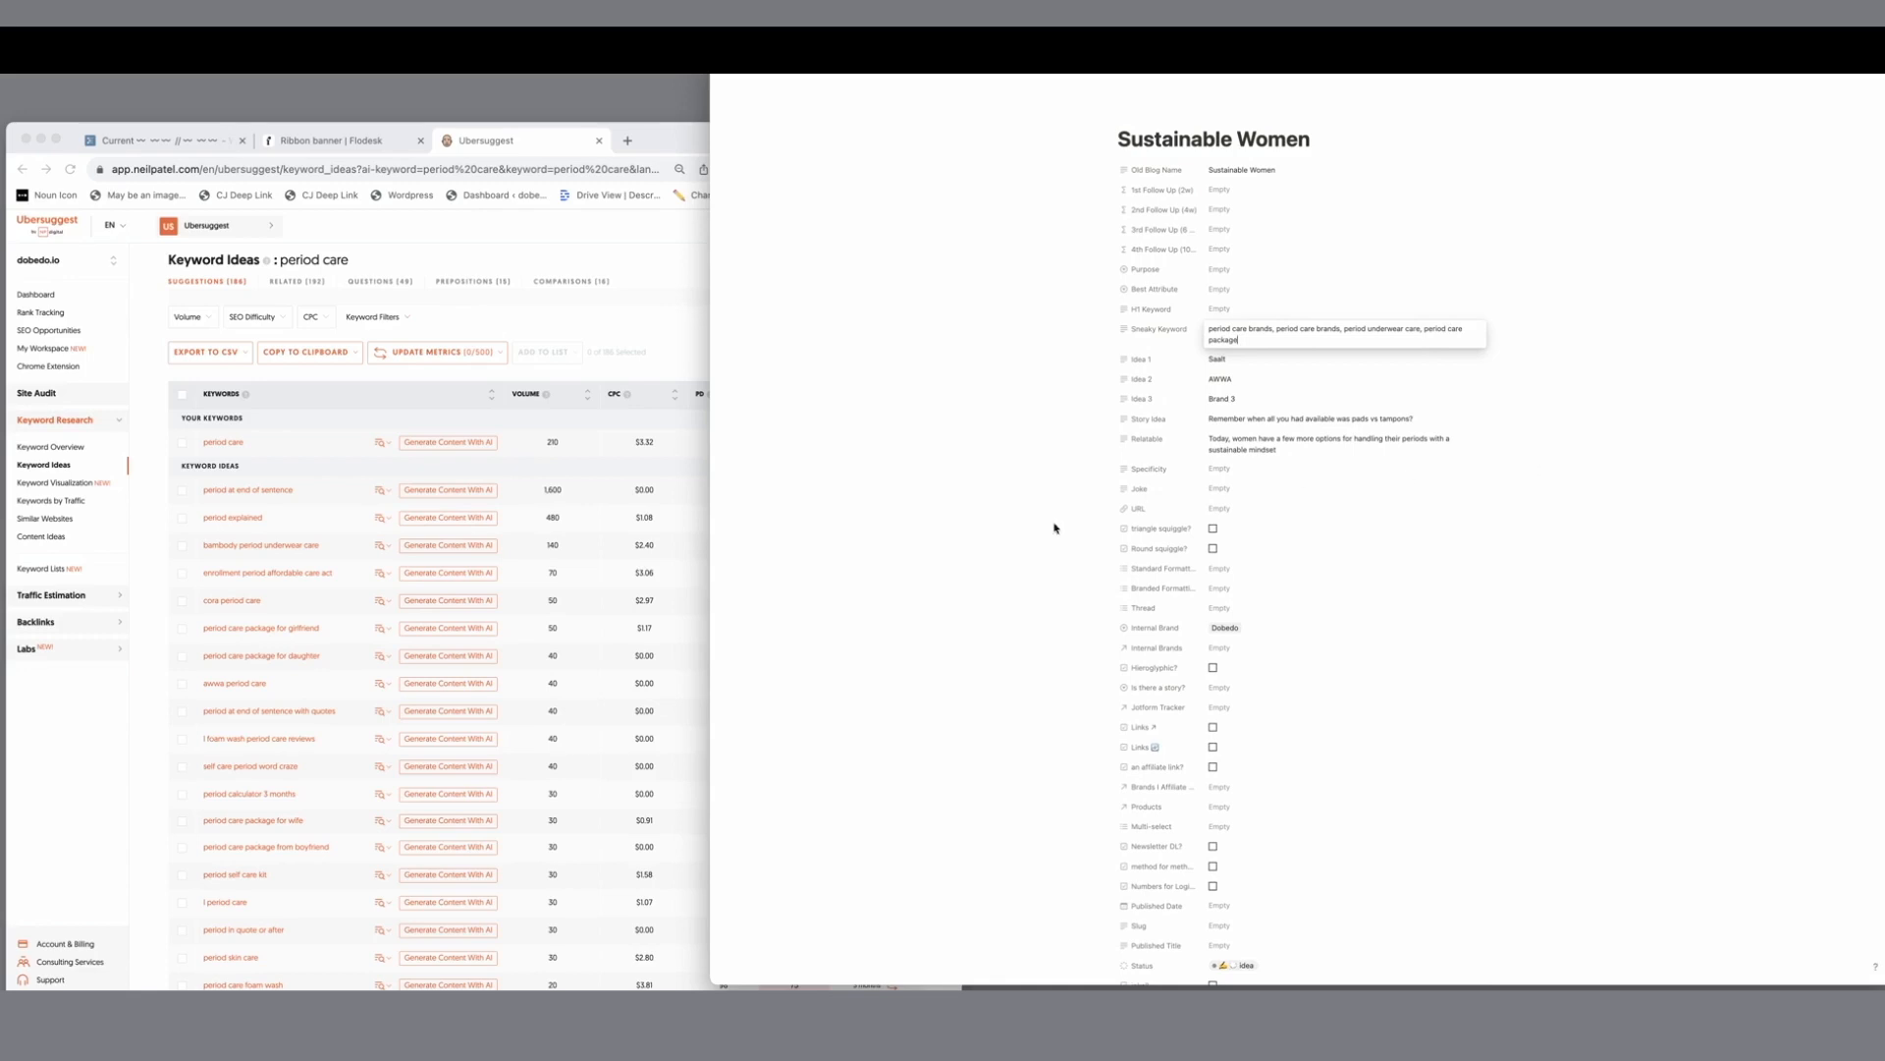
# Step: Replace the Ubersuggest query with "period care package" and search for its keyword ideas
pyautogui.scroll(3, 589, 505)
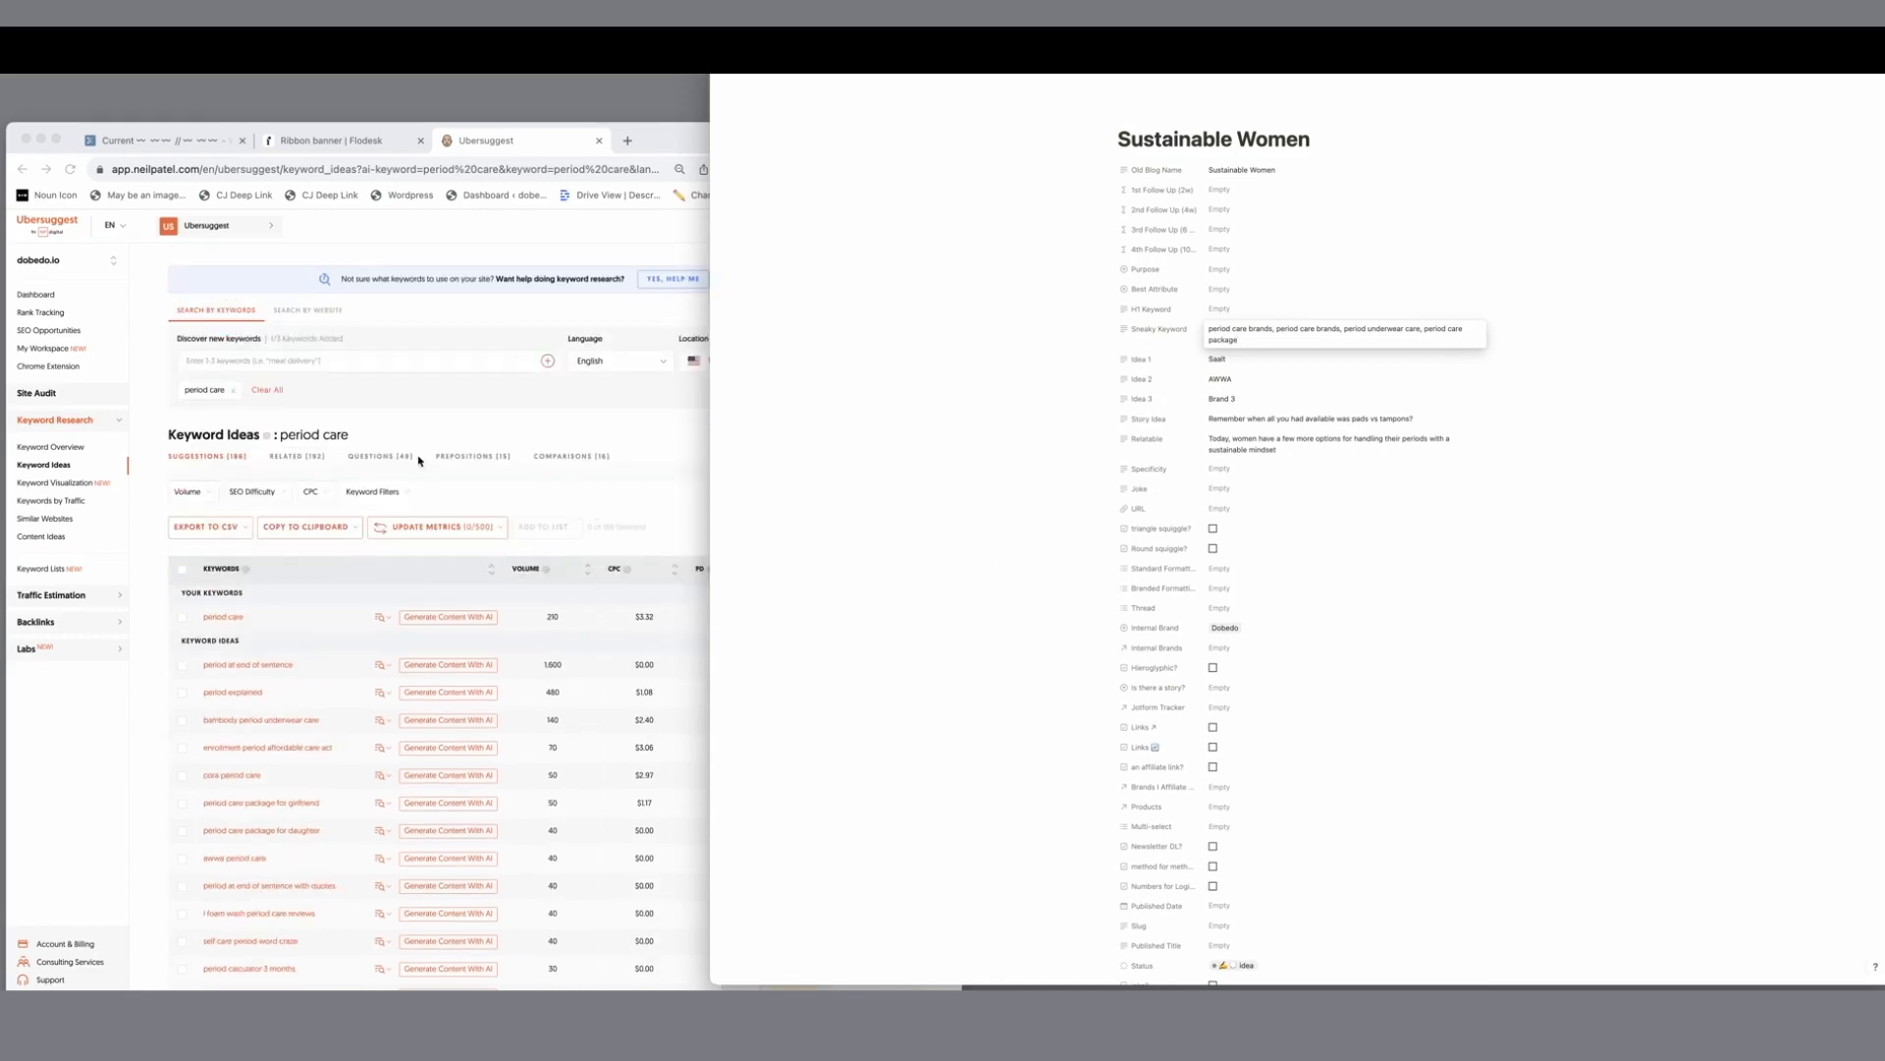
pyautogui.click(274, 392)
pyautogui.click(276, 363)
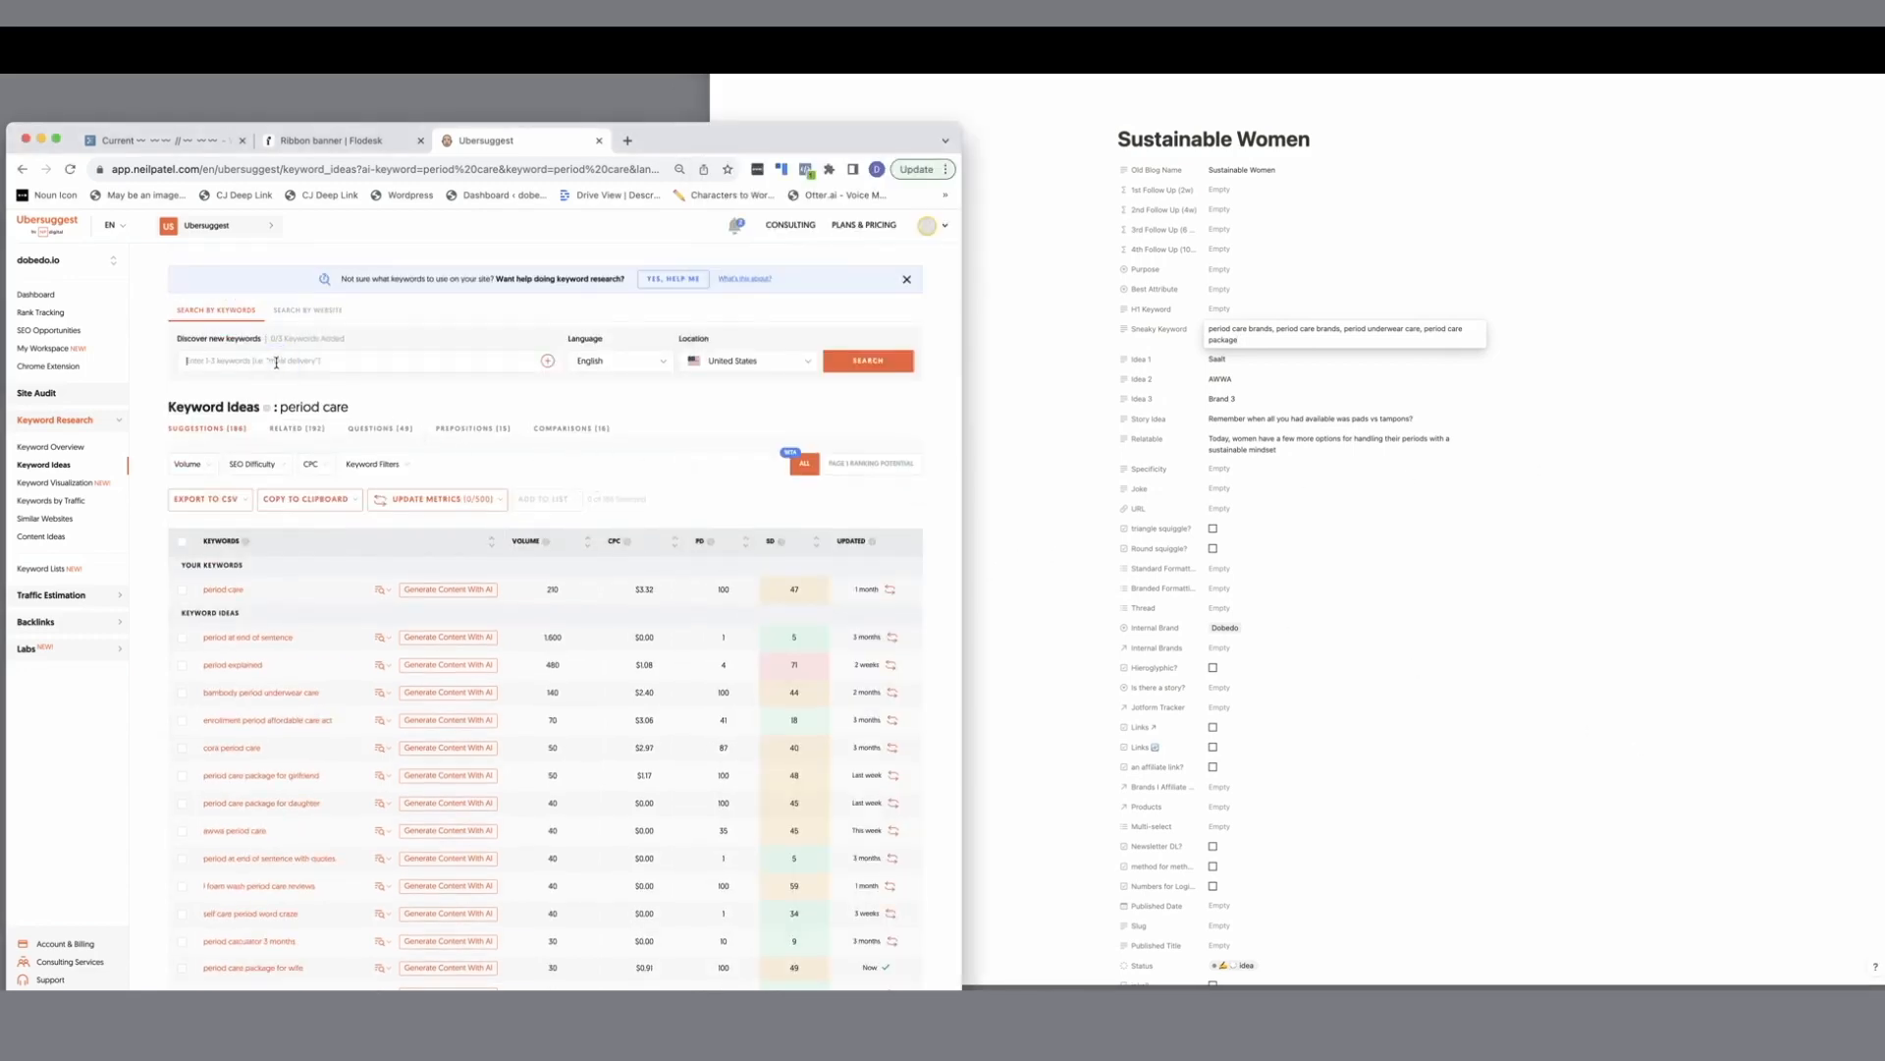
pyautogui.write('pe')
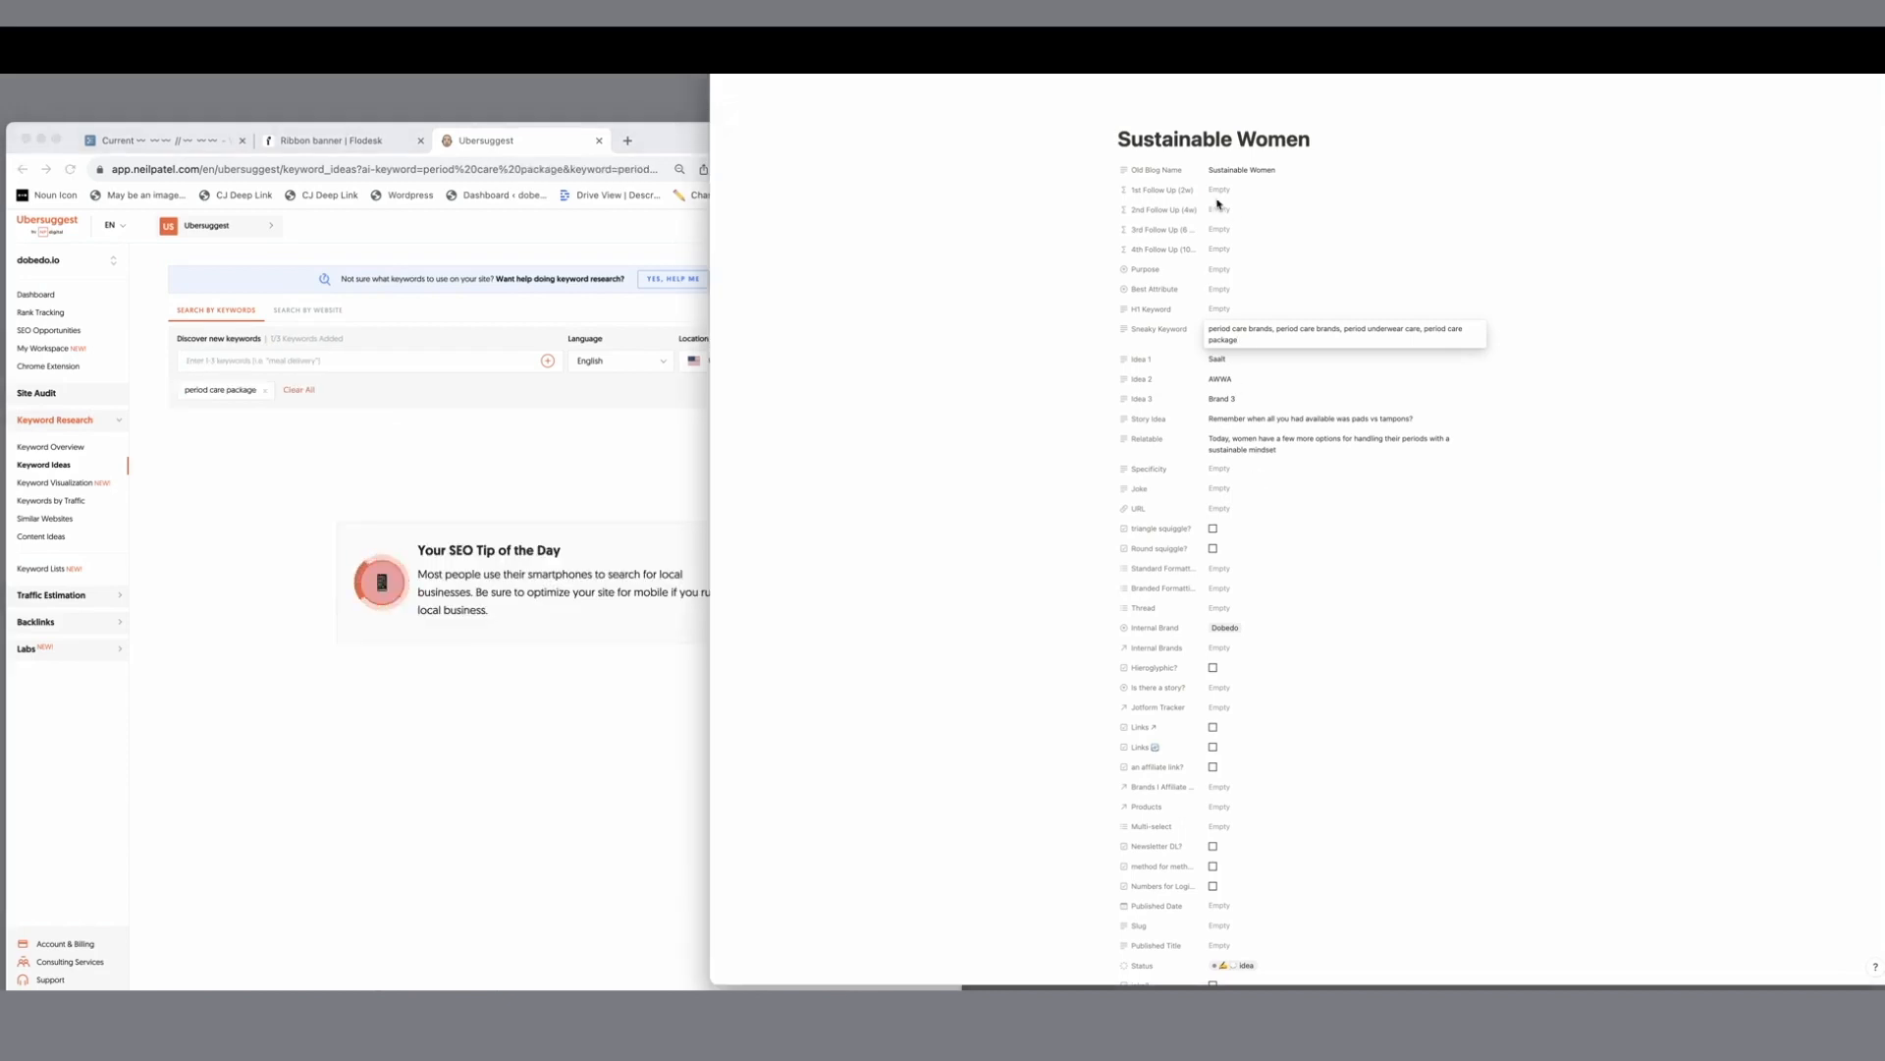
# Step: Set the Sustainable Women post's Purpose to Stepping Stone and its H1 Keyword to "Period Care Package"
pyautogui.click(1213, 271)
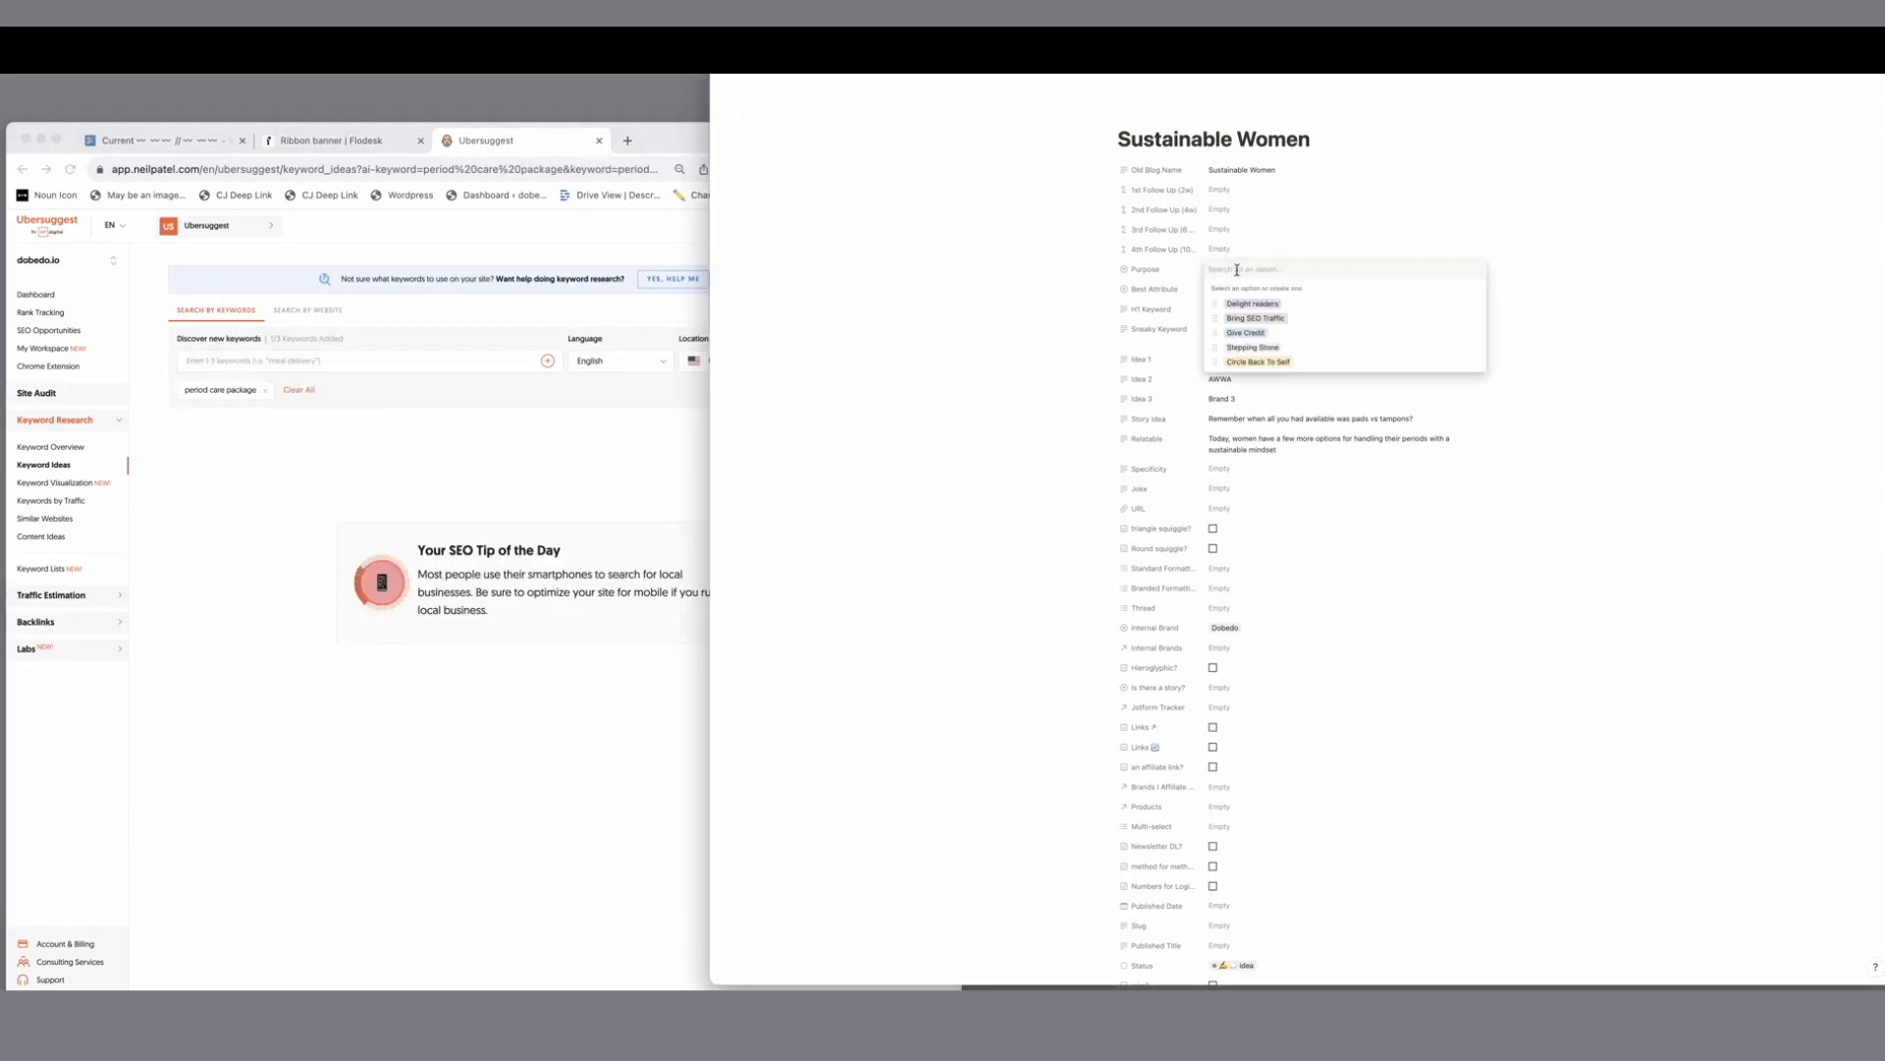
pyautogui.click(1281, 350)
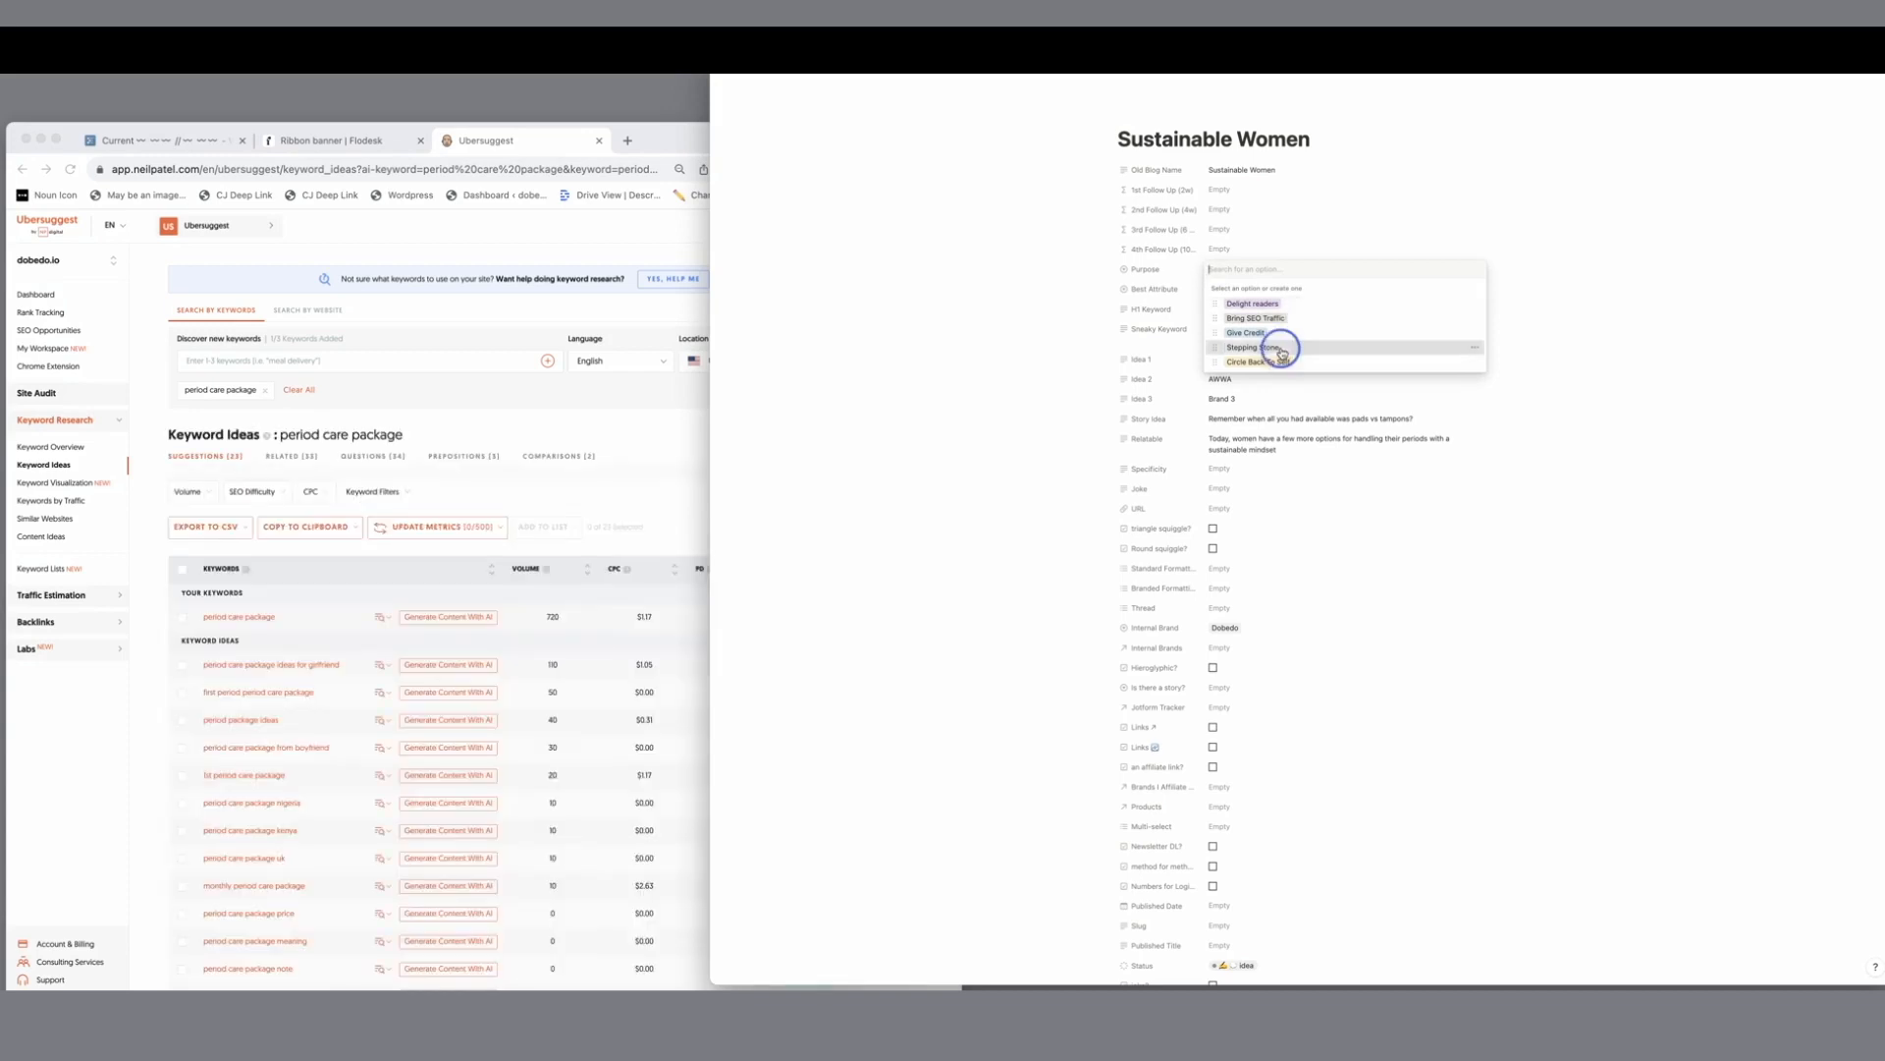
pyautogui.click(1219, 308)
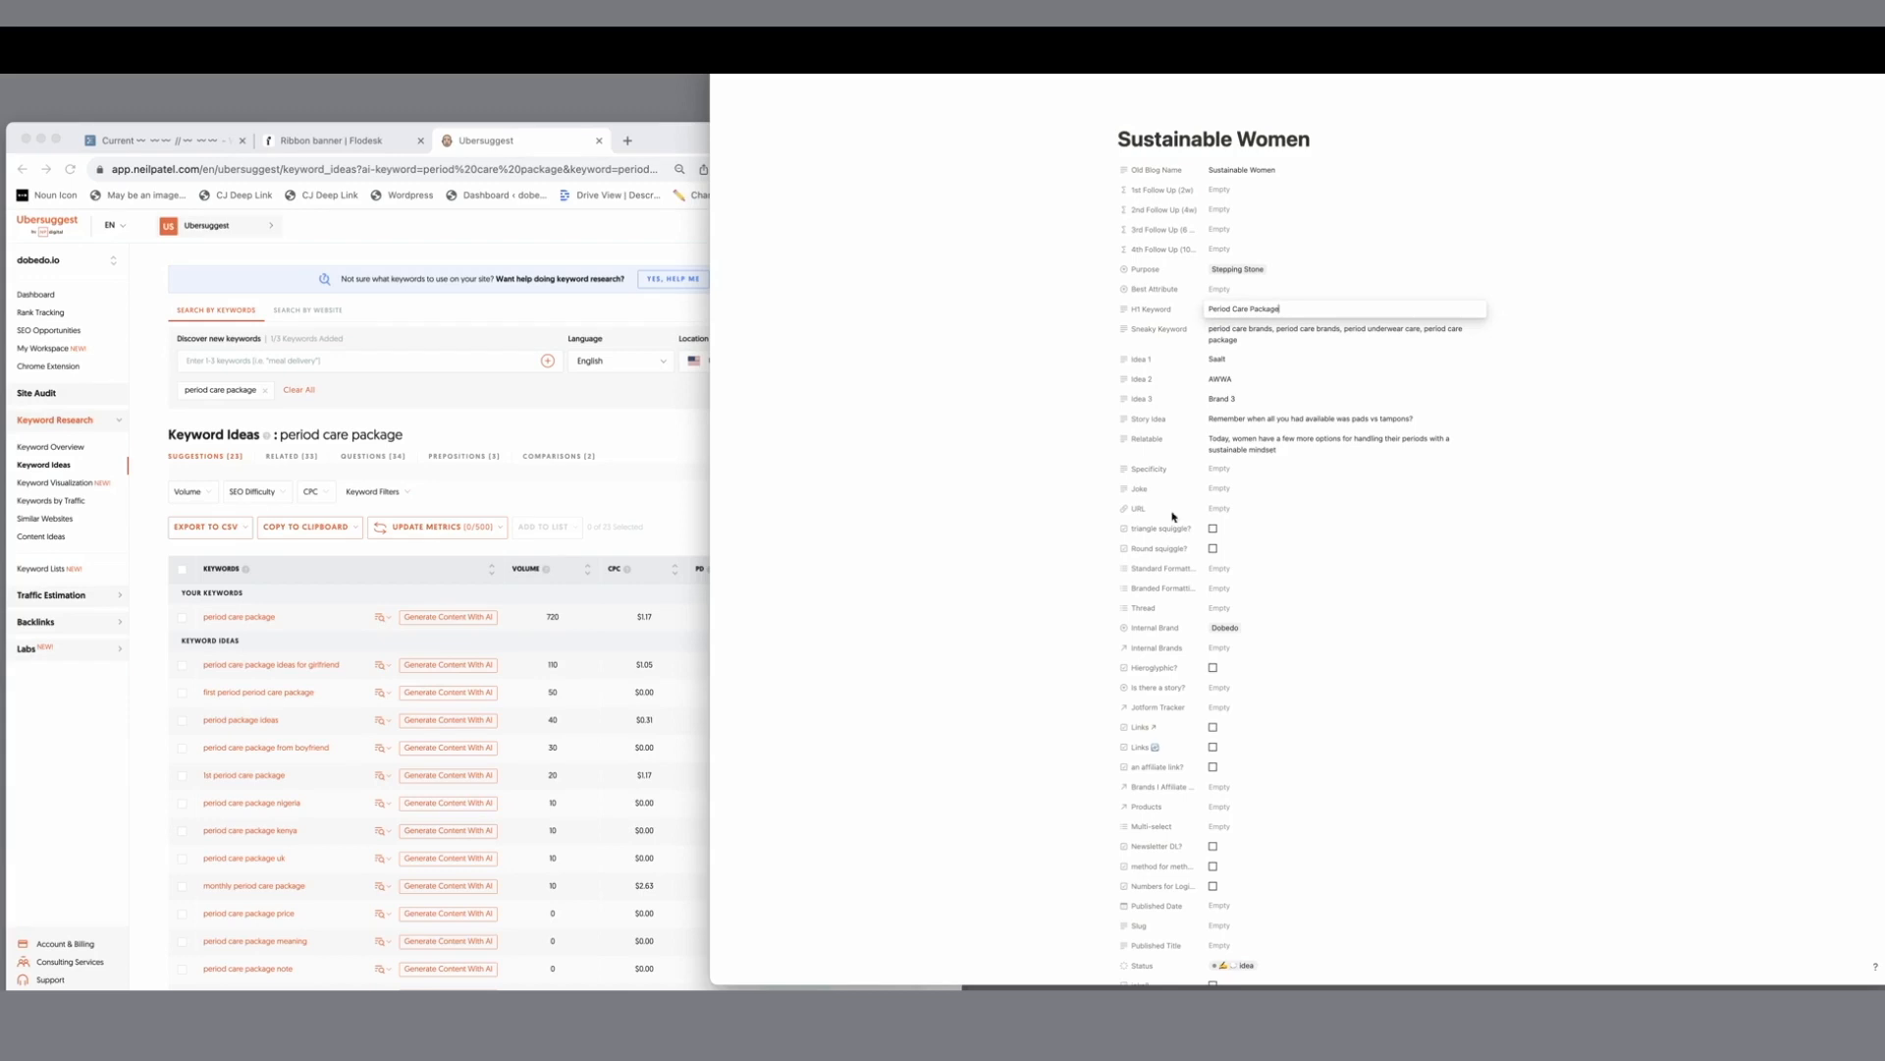
# Step: Set the post's Thread to women and its Type of Content to Connective Content, and check the remaining properties
pyautogui.click(1215, 610)
pyautogui.click(1243, 644)
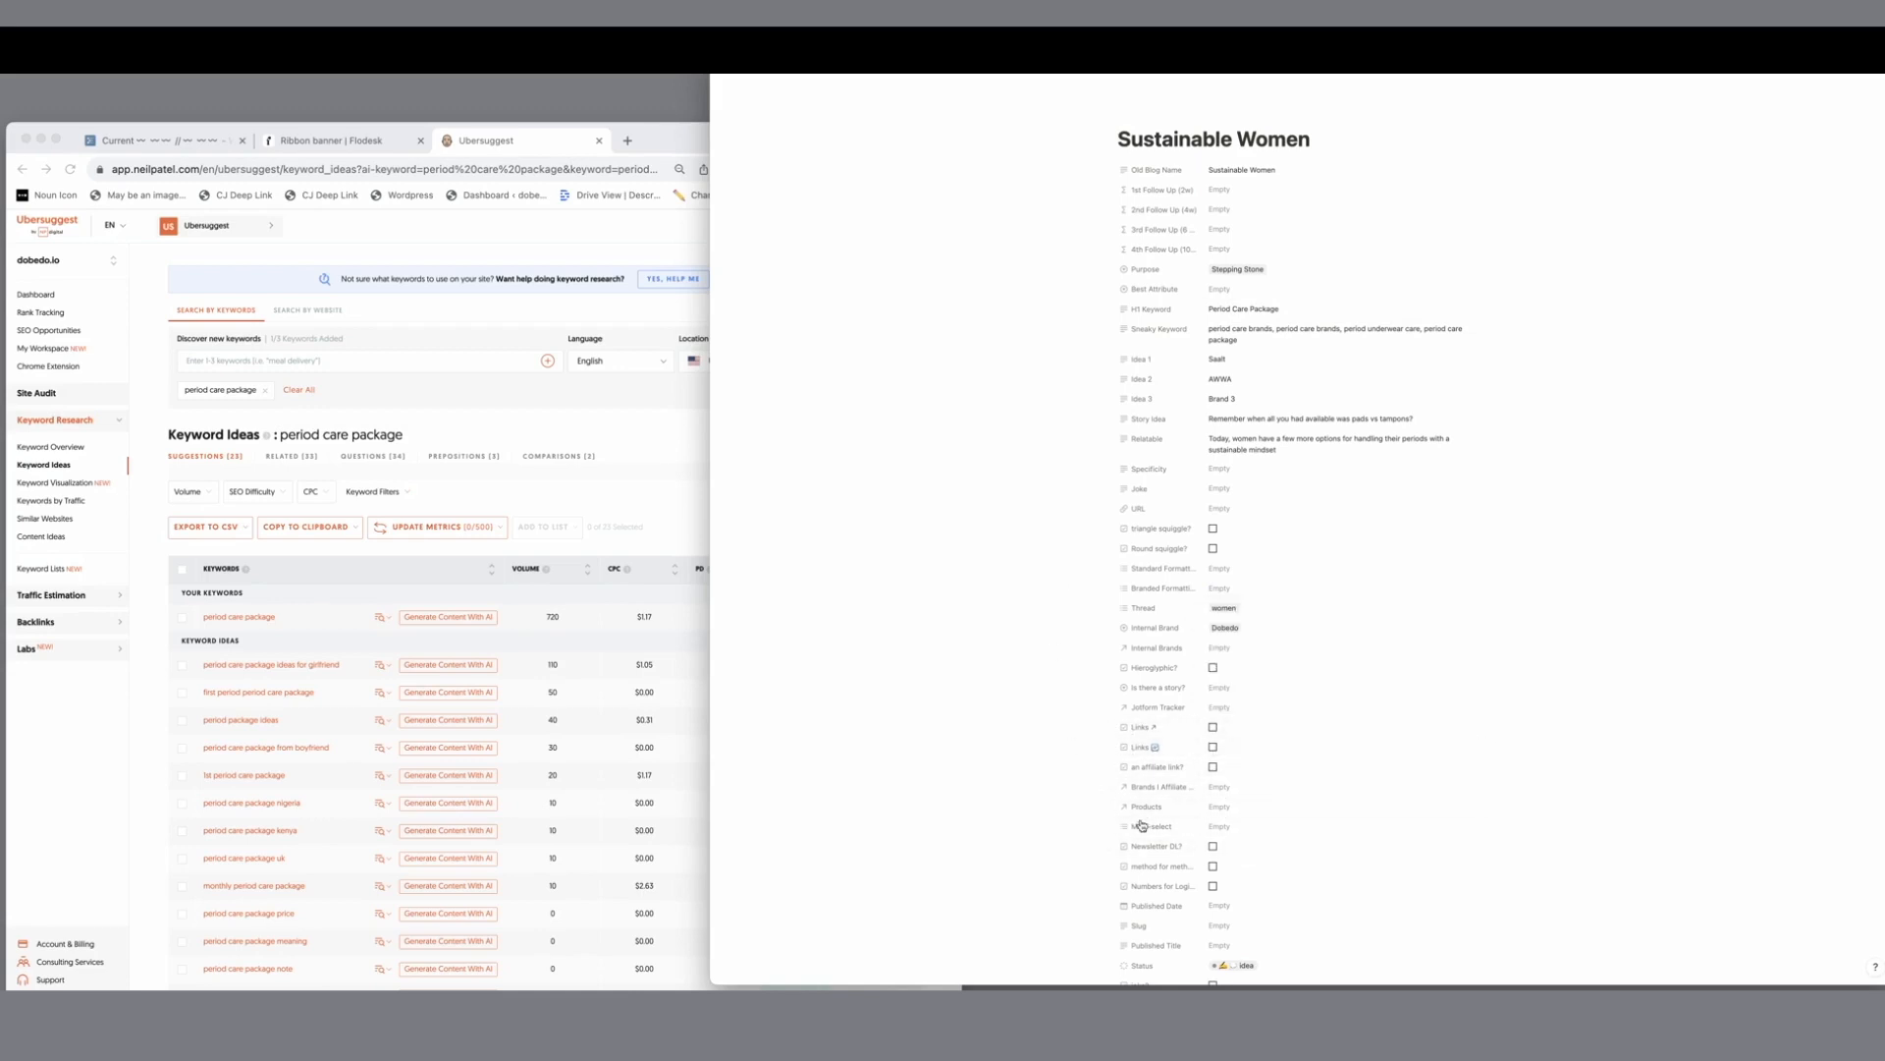
pyautogui.scroll(-3, 1226, 797)
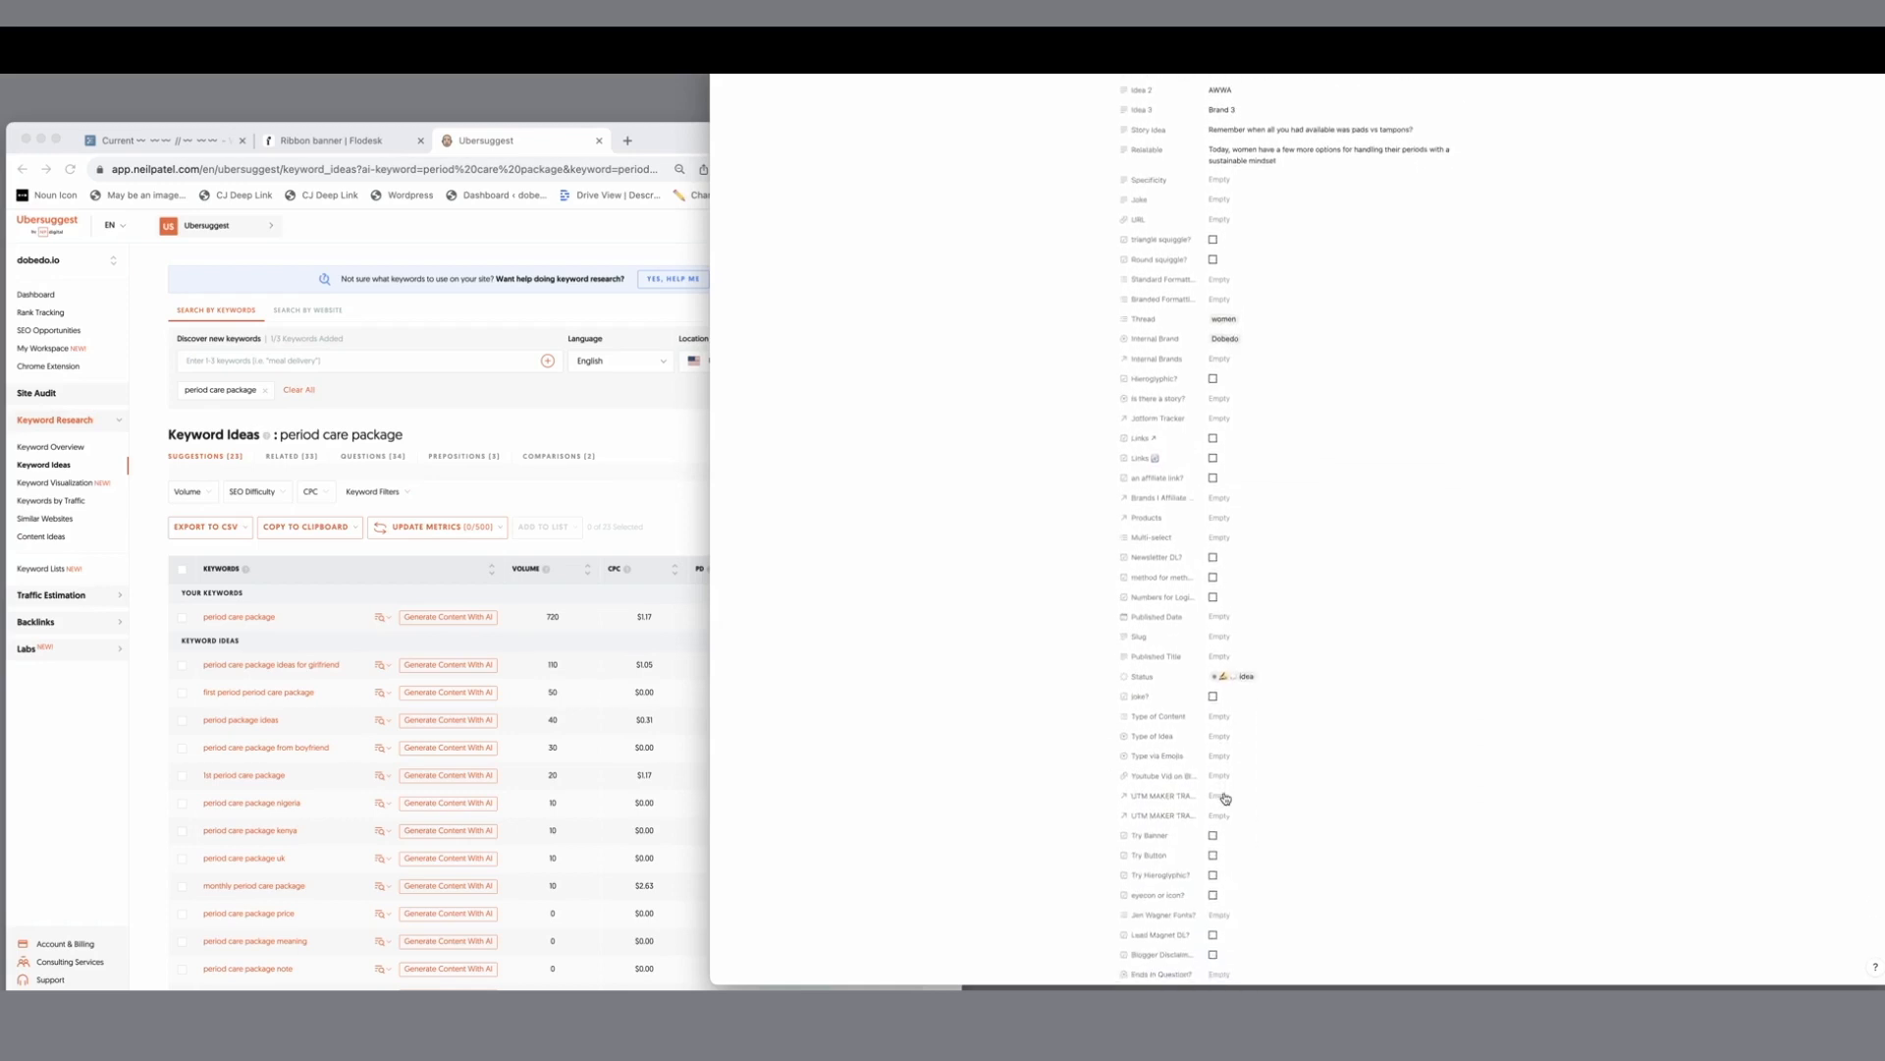
pyautogui.scroll(-1, 1225, 798)
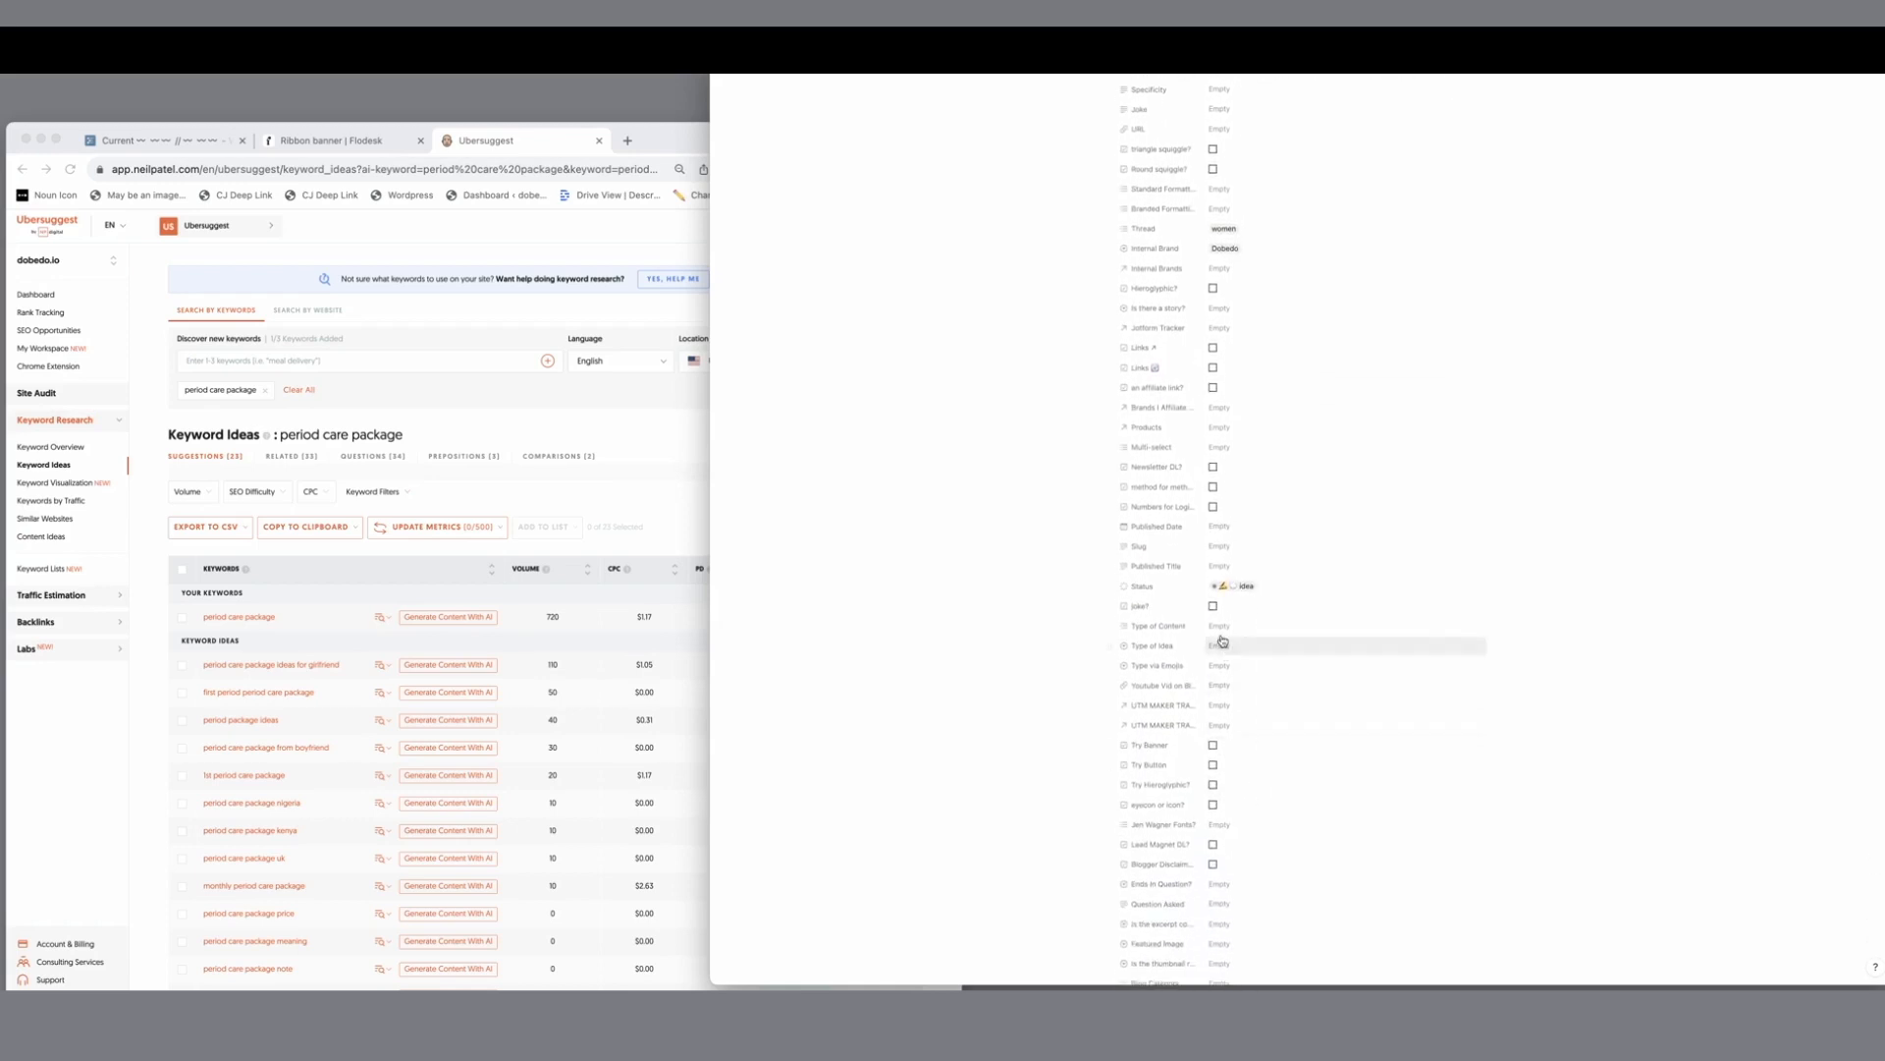
pyautogui.click(1219, 628)
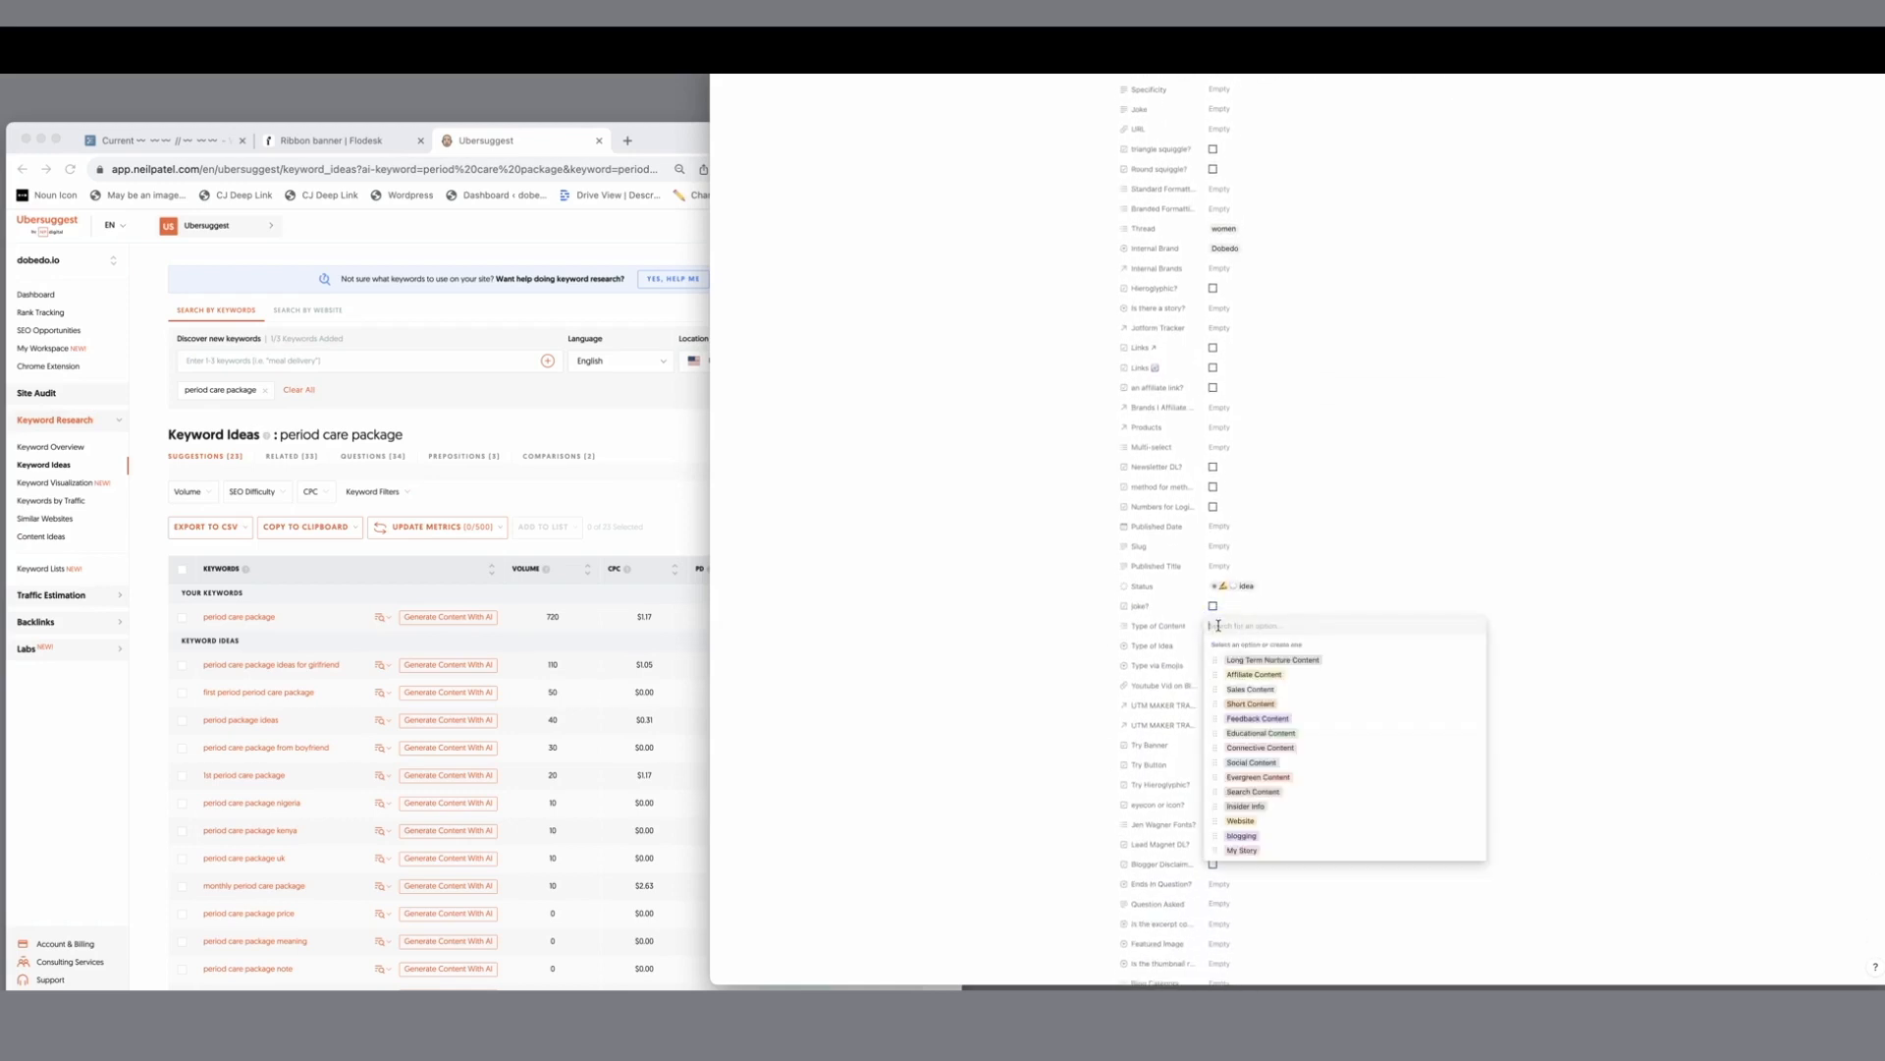
pyautogui.click(1275, 749)
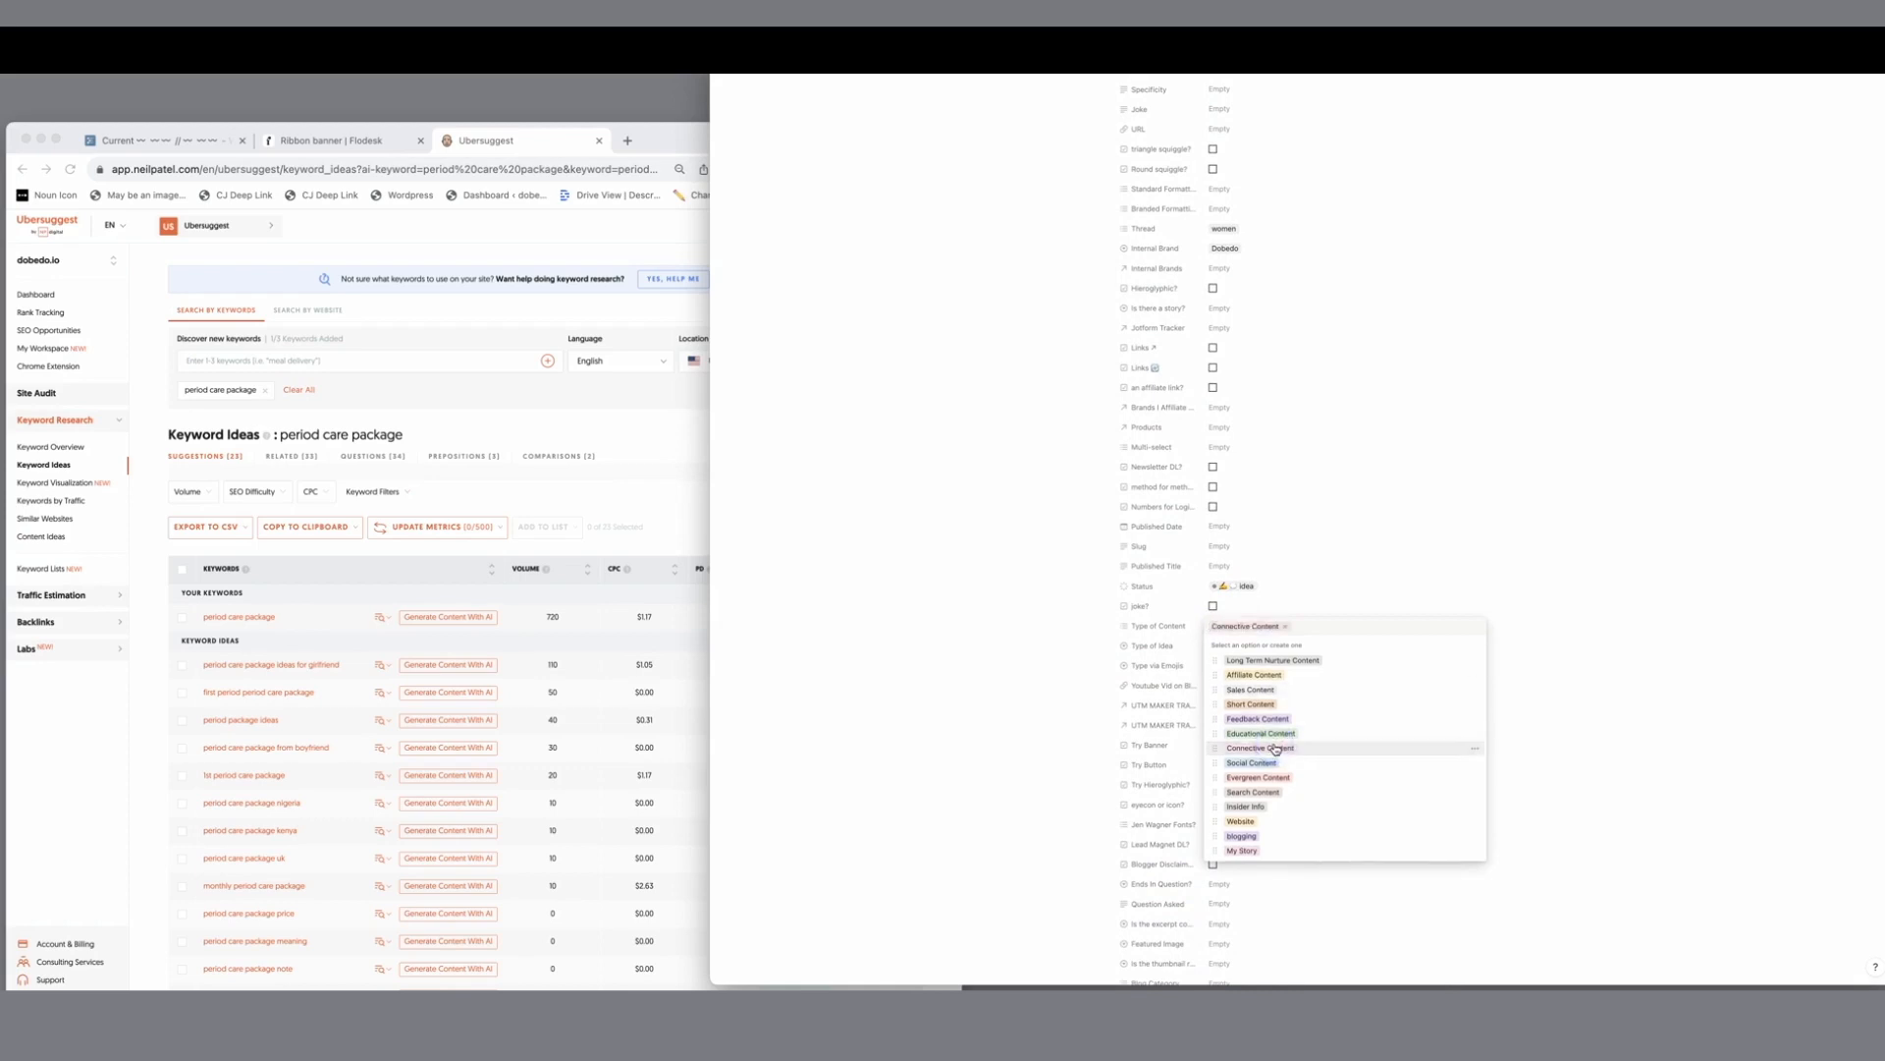
pyautogui.click(990, 677)
pyautogui.scroll(-5, 1284, 764)
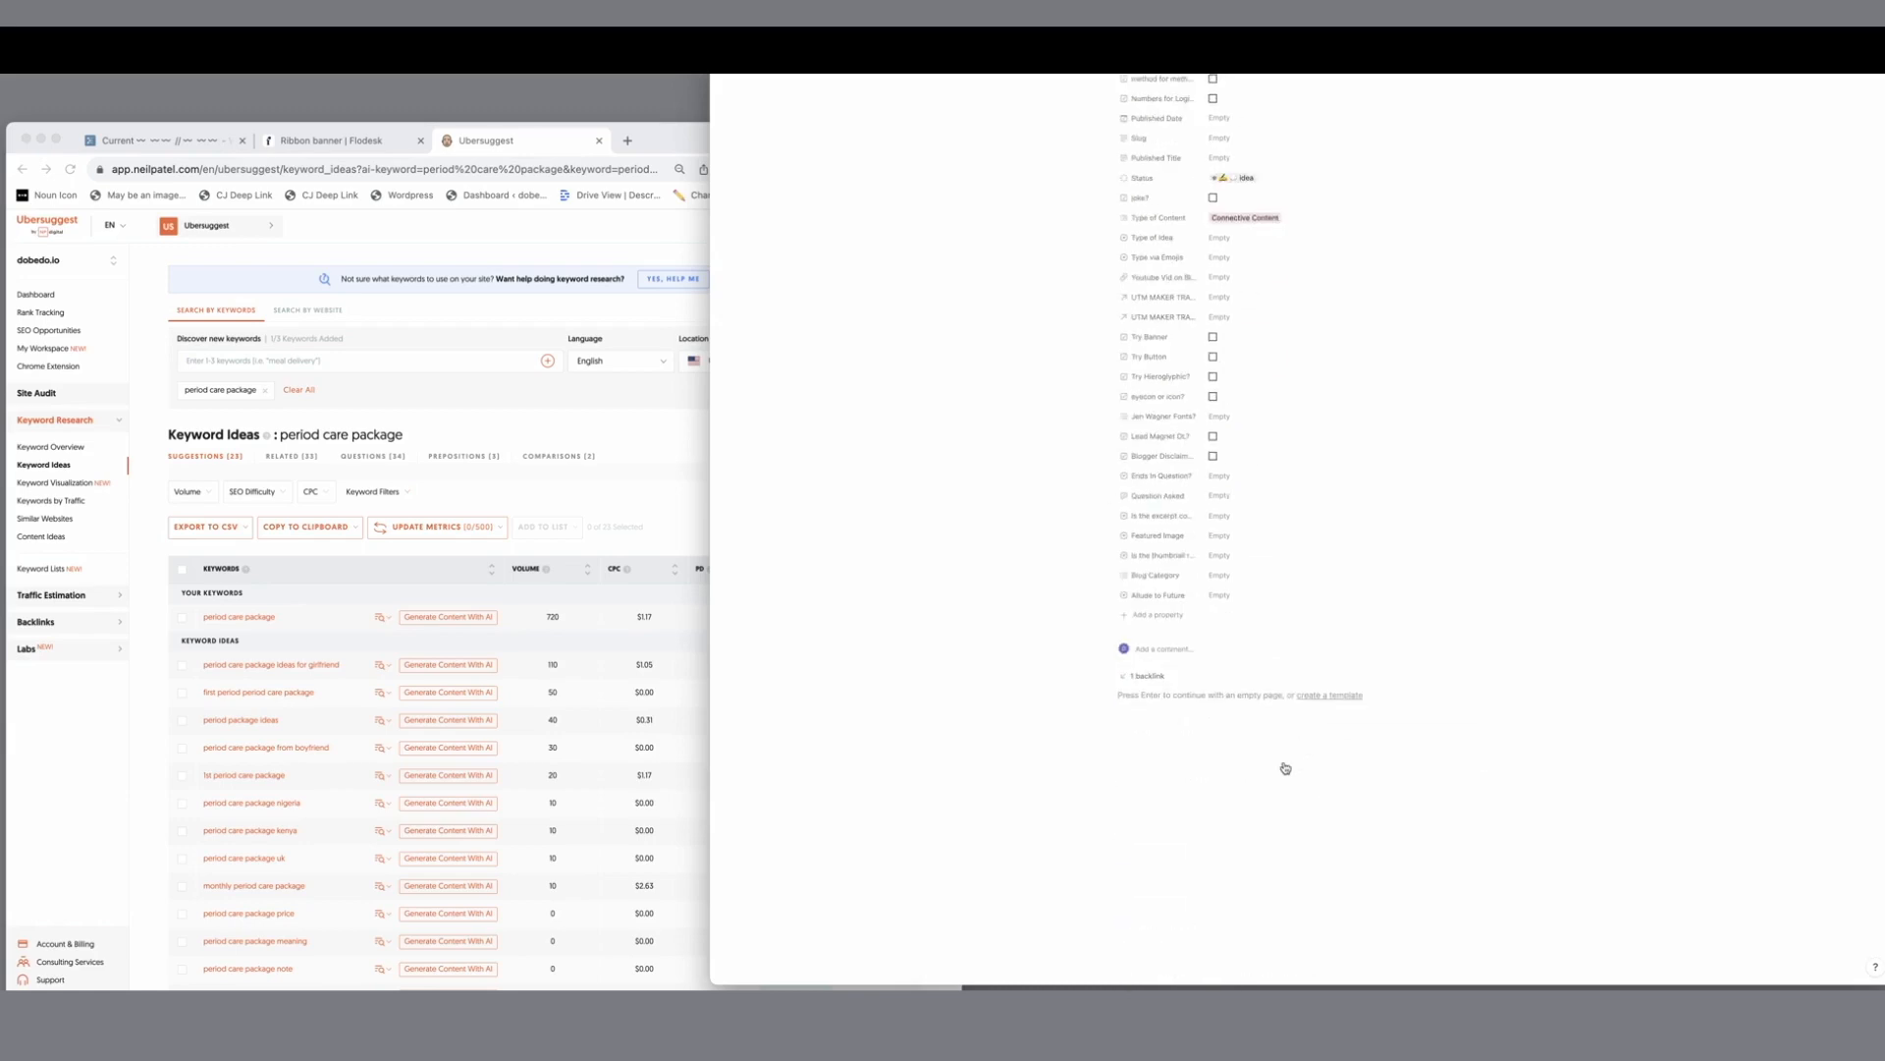
pyautogui.scroll(10, 1283, 762)
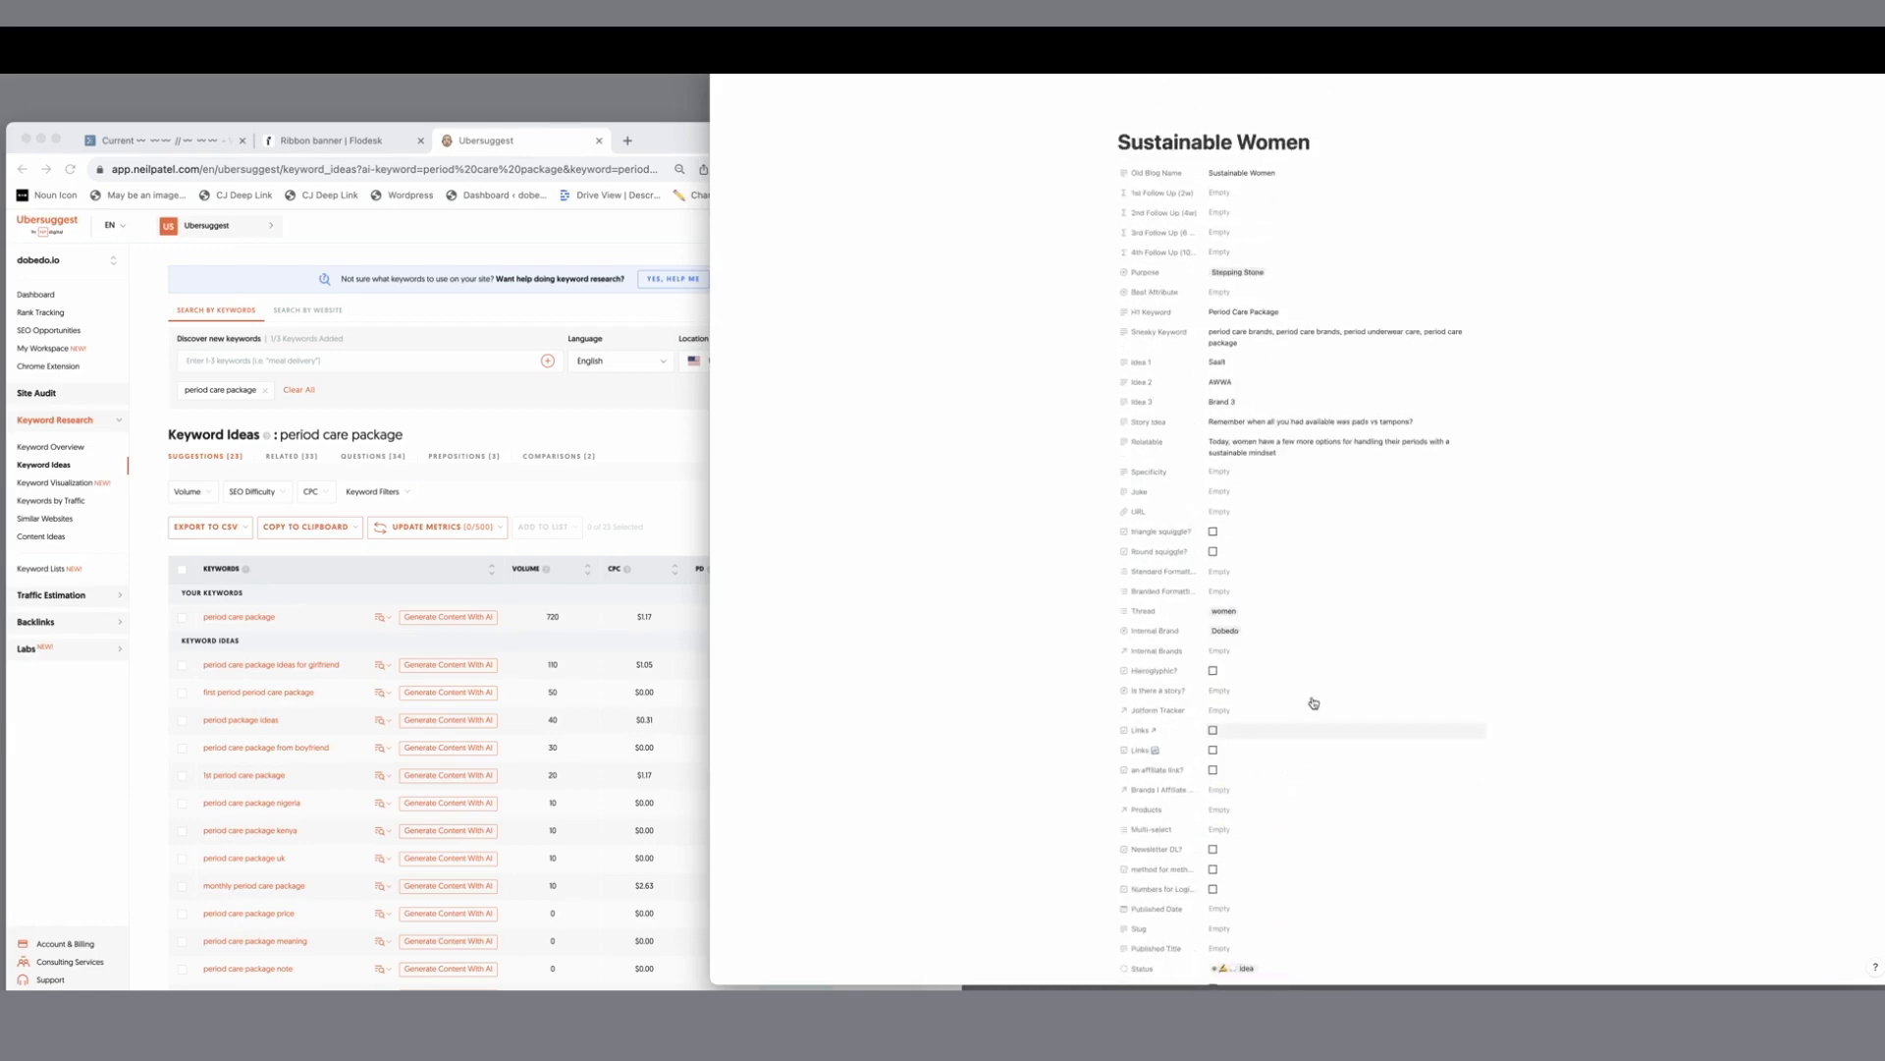